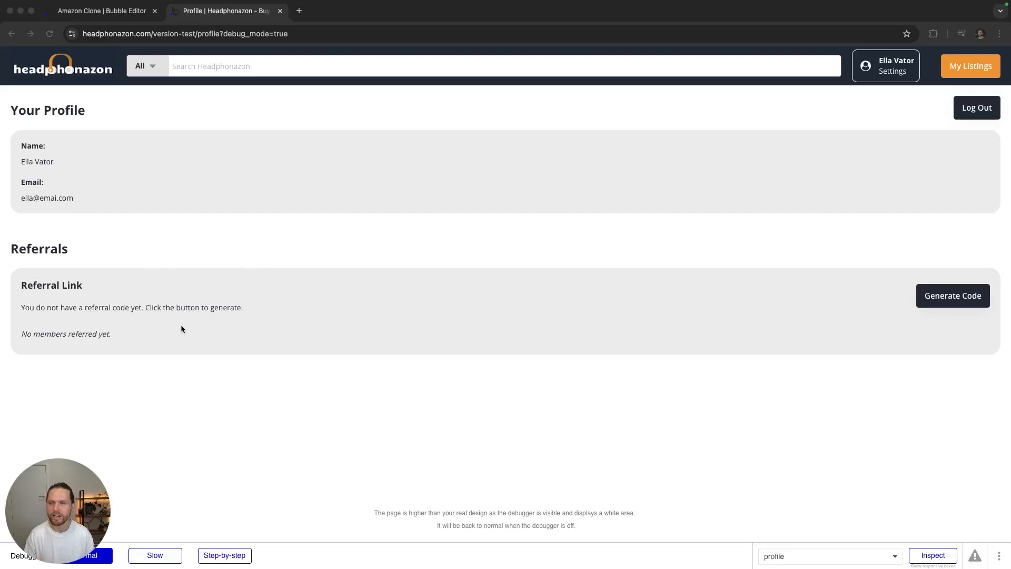
# Step: Generate a referral code on the profile page and select the new referral sign-up link
pyautogui.click(632, 295)
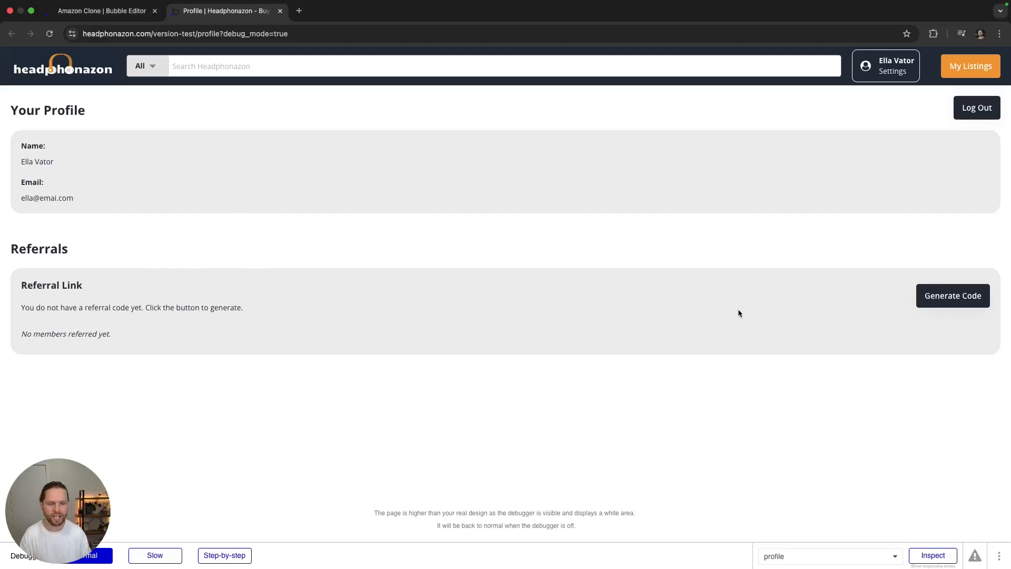
pyautogui.click(940, 300)
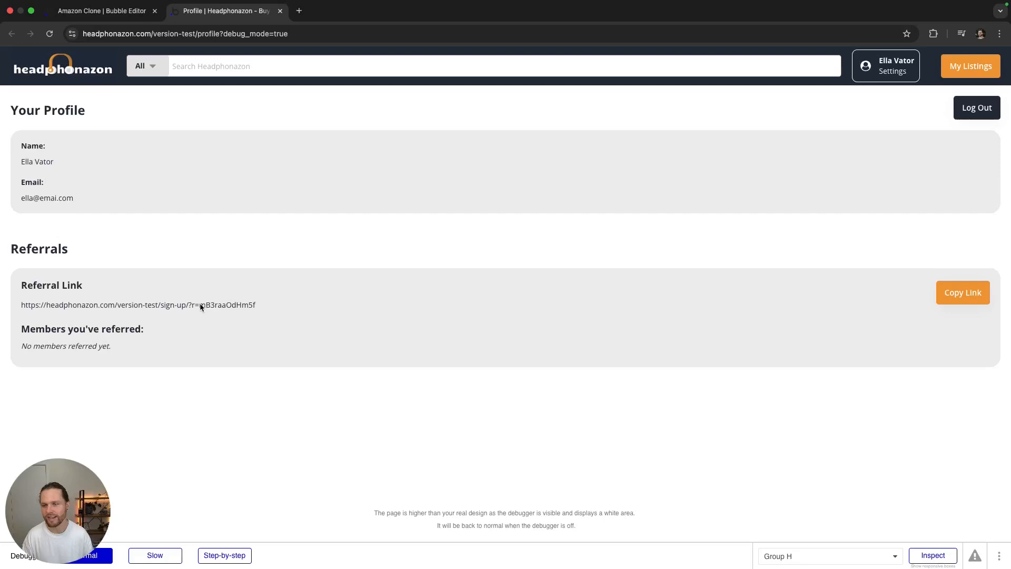
pyautogui.moveTo(260, 305); pyautogui.dragTo(19, 307)
pyautogui.press('super+c')
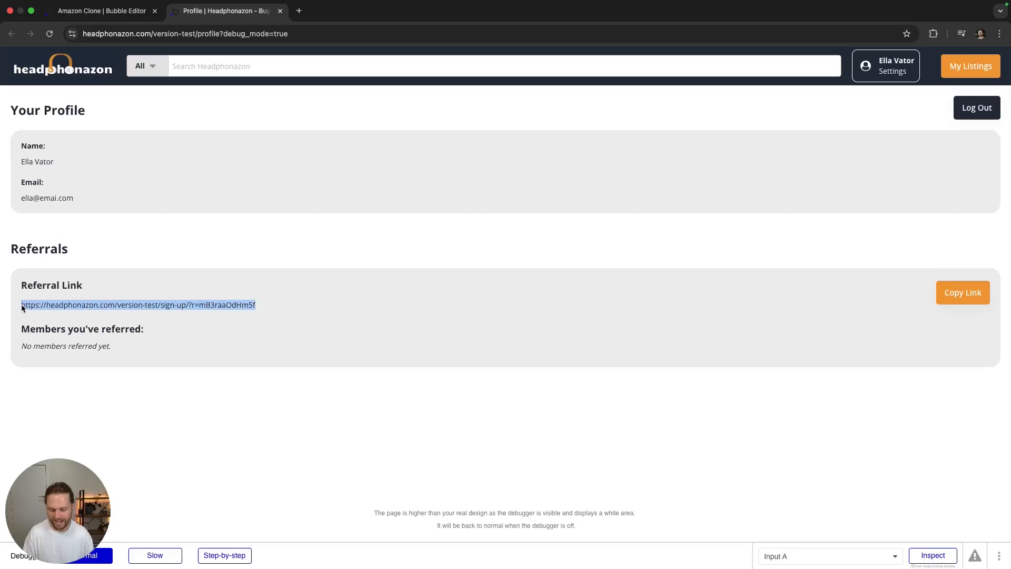
pyautogui.click(178, 355)
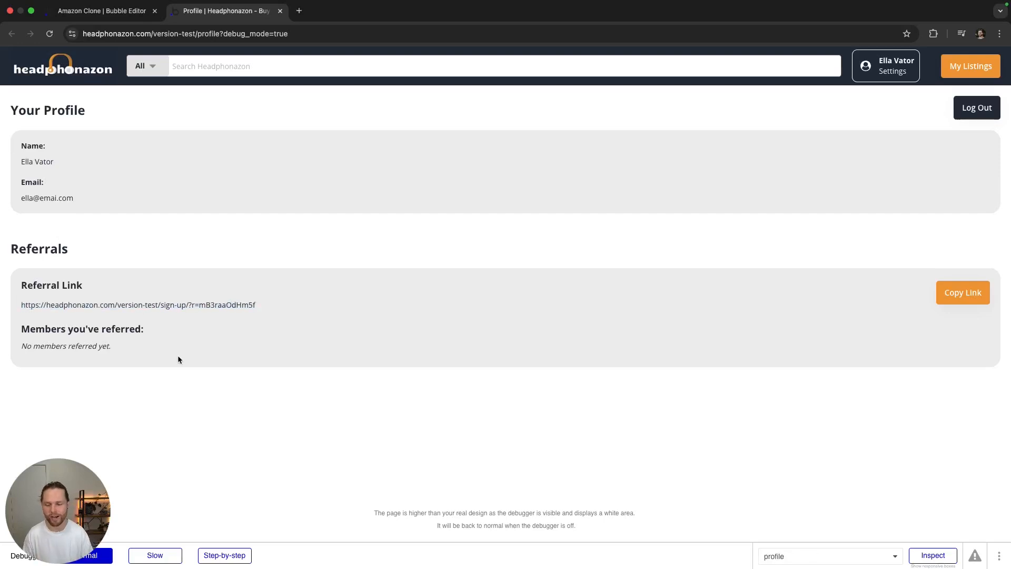
pyautogui.hotkey('ctrl', 'Right')
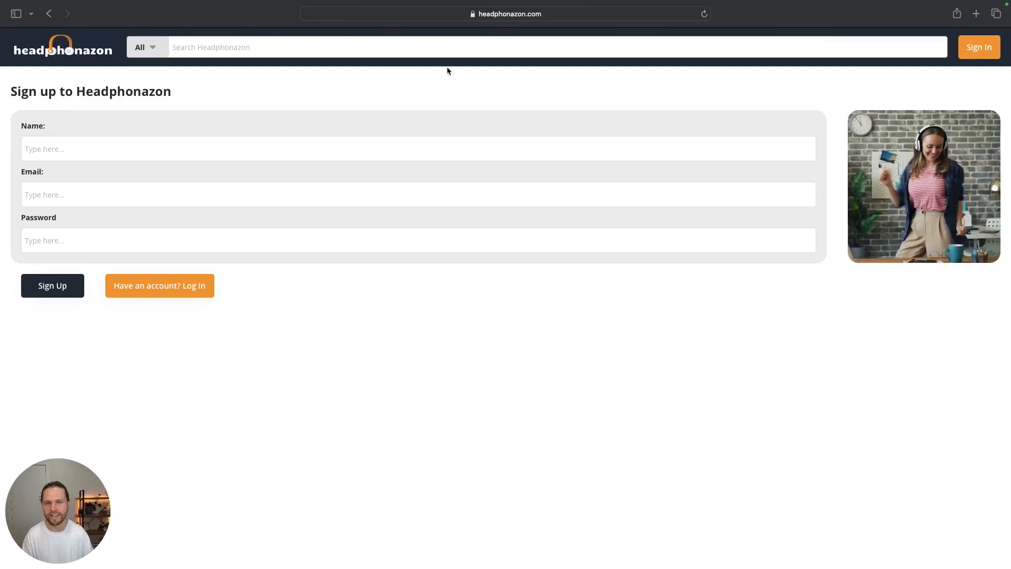
# Step: Paste the referral link into Safari's address bar and load the sign-up page
pyautogui.click(535, 11)
pyautogui.press('super+v')
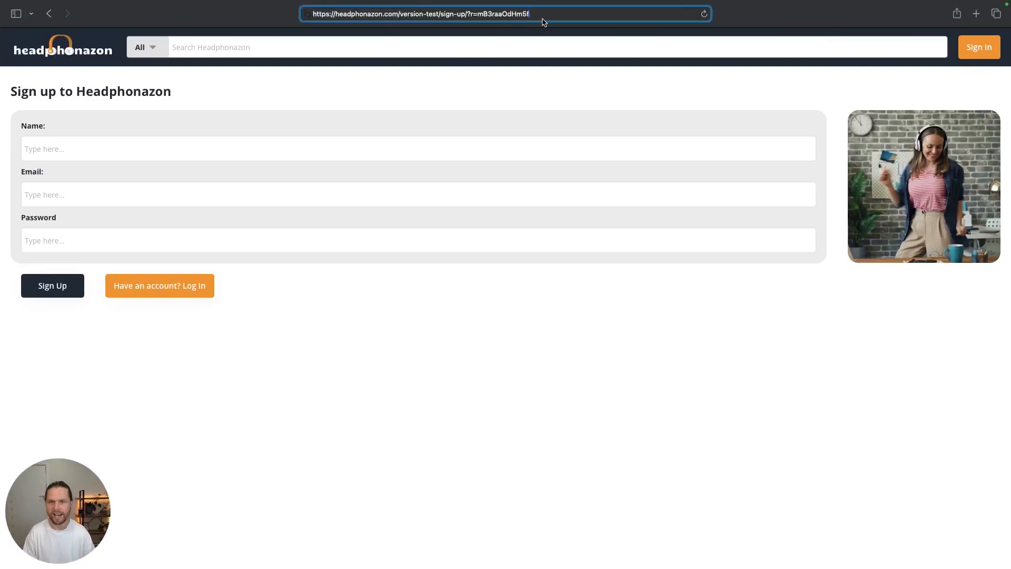
pyautogui.press('Return')
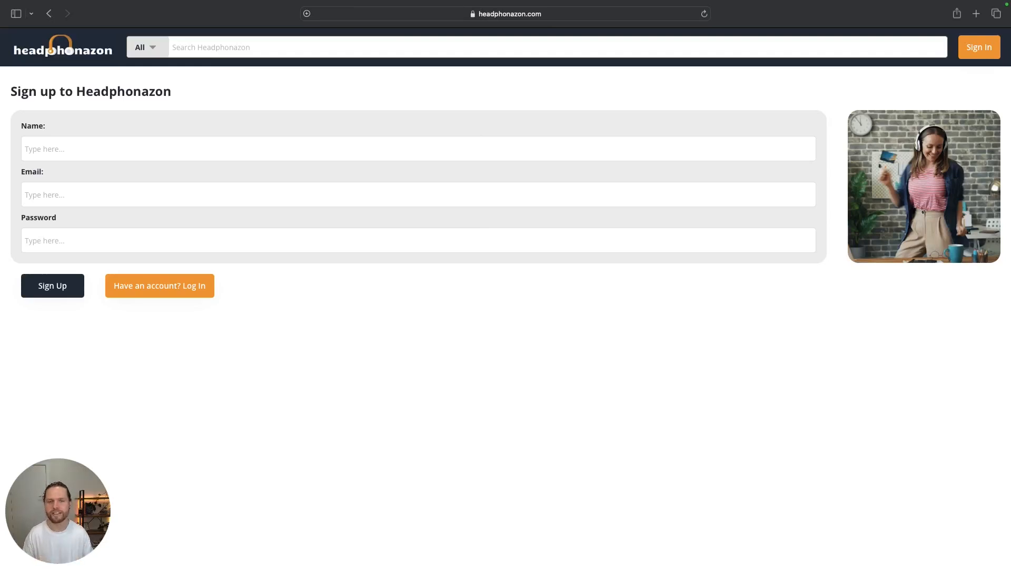
pyautogui.click(500, 17)
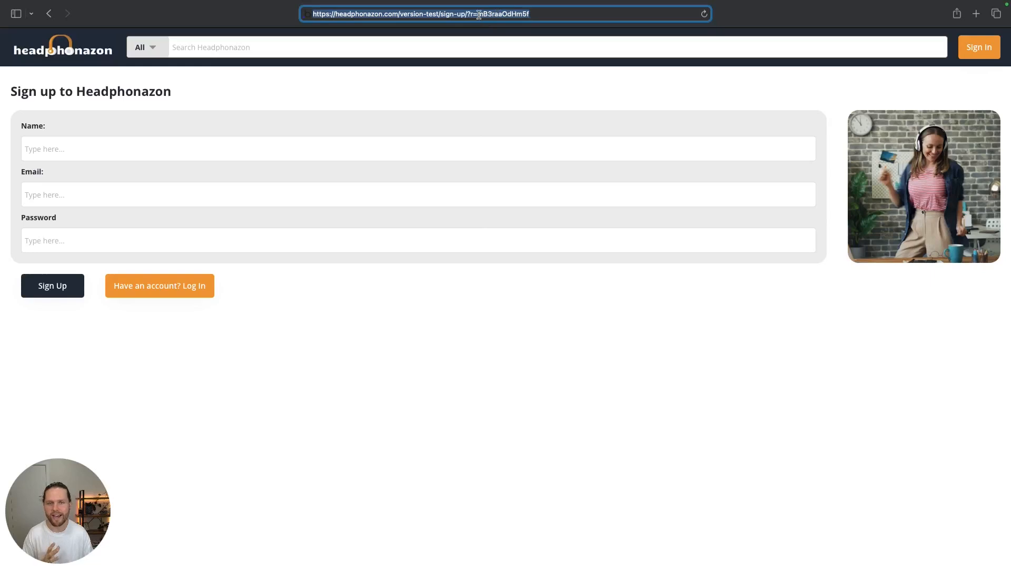
pyautogui.click(478, 14)
pyautogui.click(530, 68)
# Step: Sign up with a new member's name, email and password, and decline saving the password
pyautogui.click(126, 147)
pyautogui.press('Tab')
pyautogui.click(53, 235)
pyautogui.write('••••••••••')
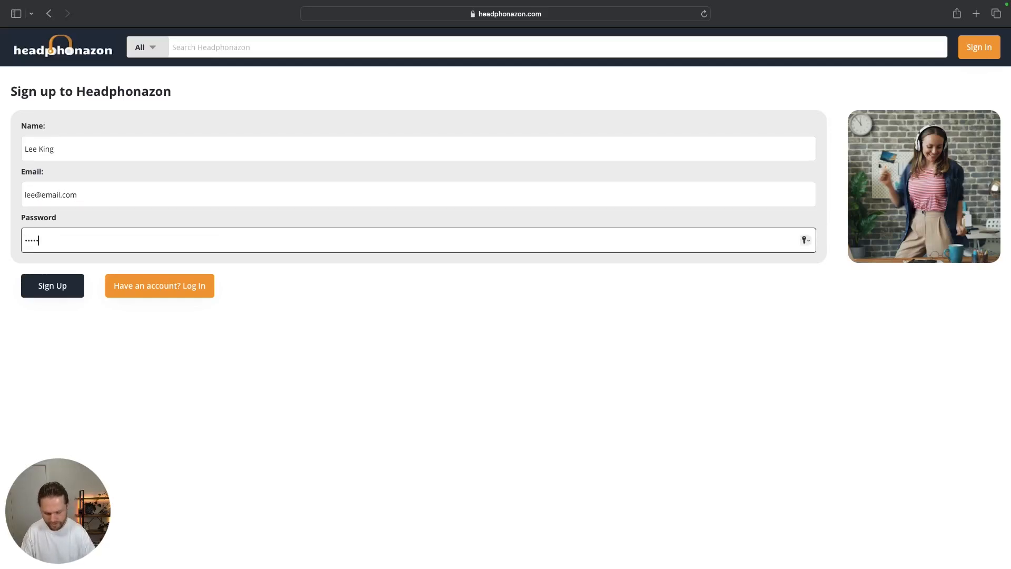
pyautogui.write('••')
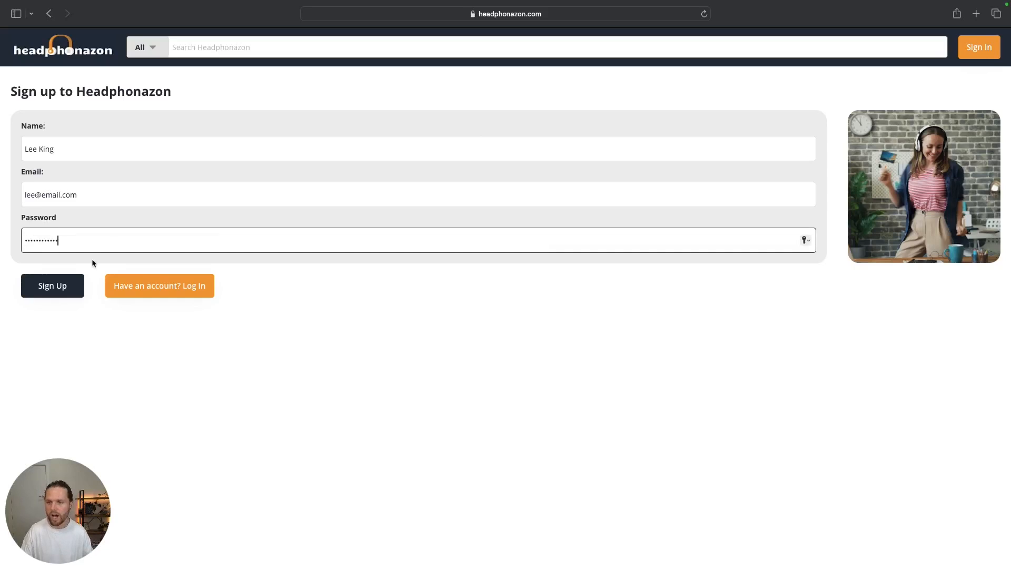
pyautogui.click(72, 282)
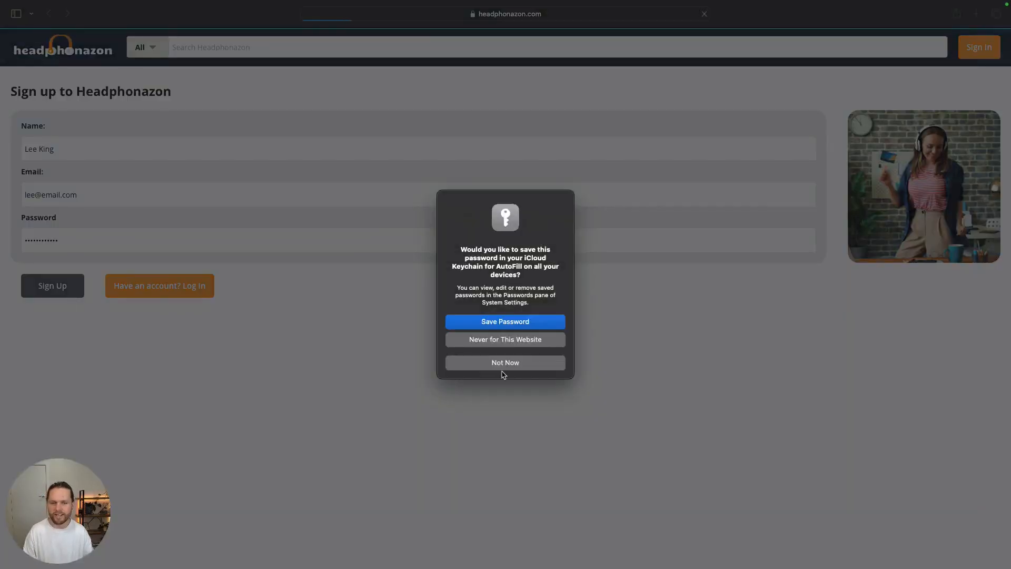
pyautogui.click(504, 368)
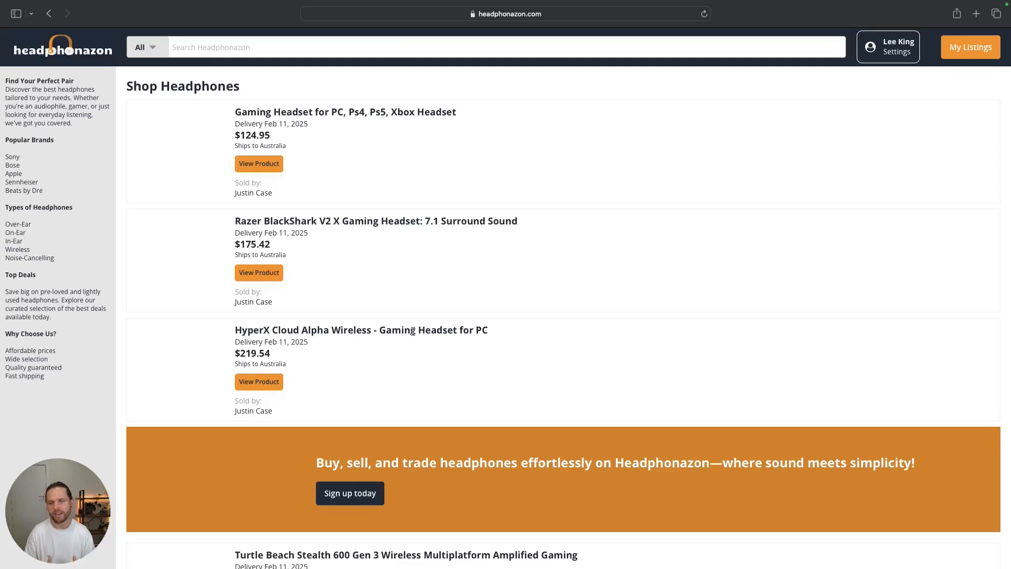
# Step: Switch back to the referrer's Chrome desktop with the Bubble editor
pyautogui.hotkey('ctrl', 'Left')
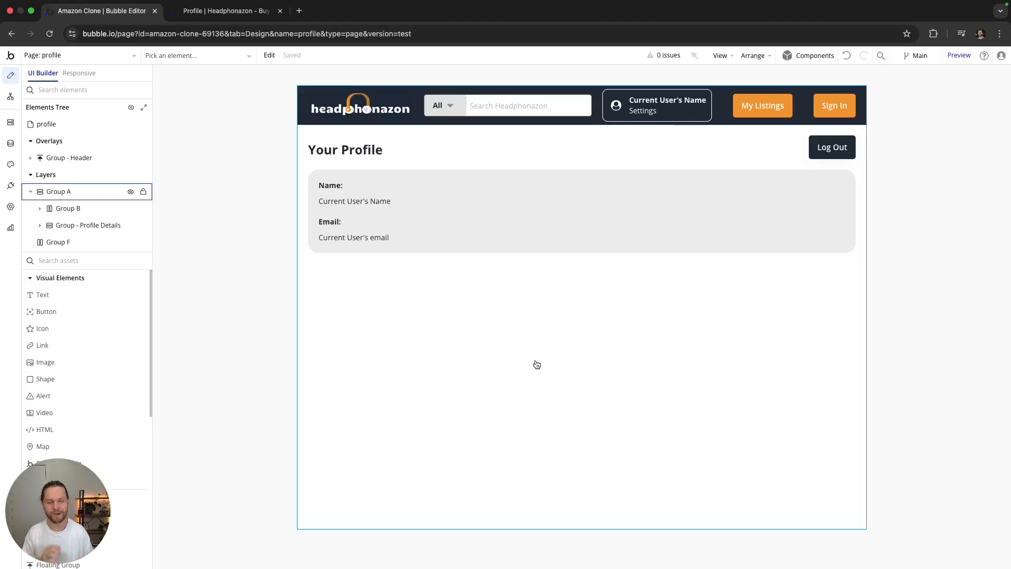
# Step: In the Data tab, create a new User field named Referral_Code of type text
pyautogui.click(11, 145)
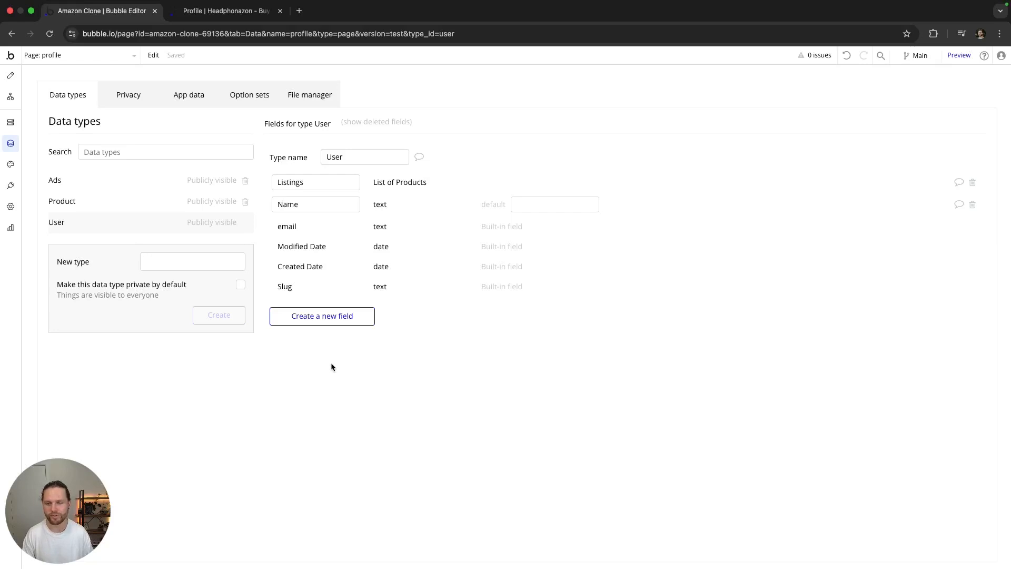
pyautogui.click(335, 320)
pyautogui.click(456, 142)
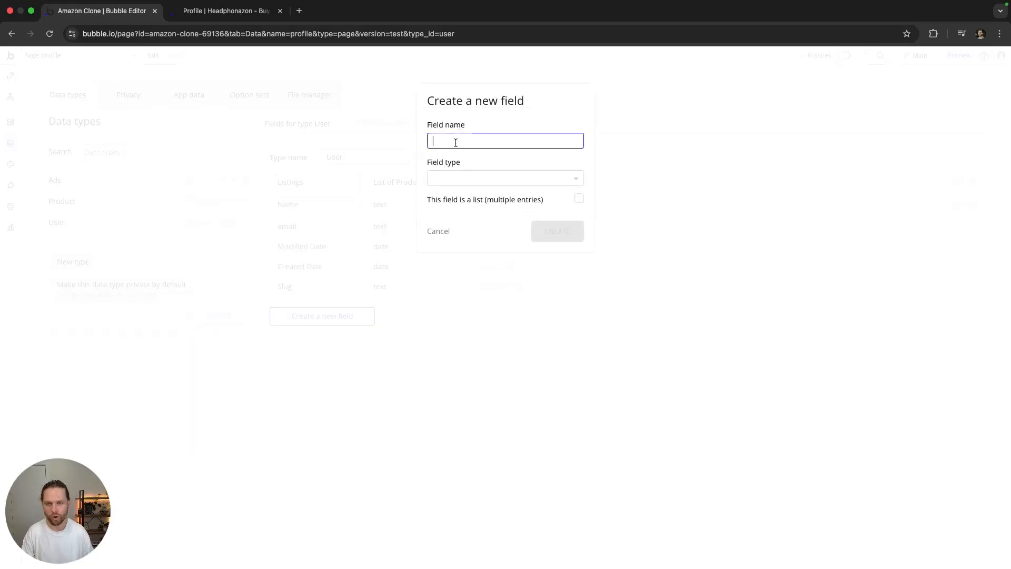
pyautogui.write('Referra')
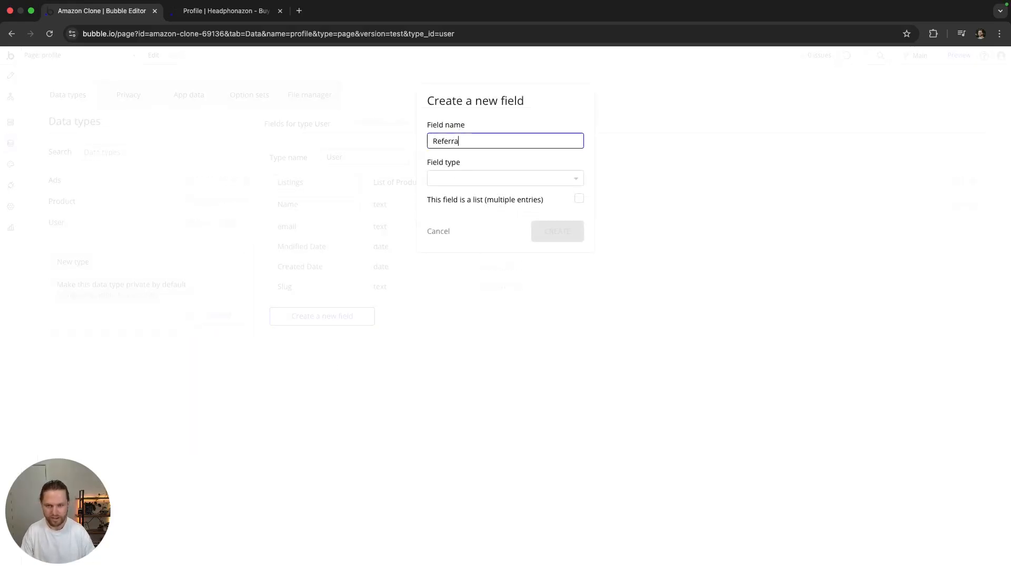
pyautogui.write('l_Code')
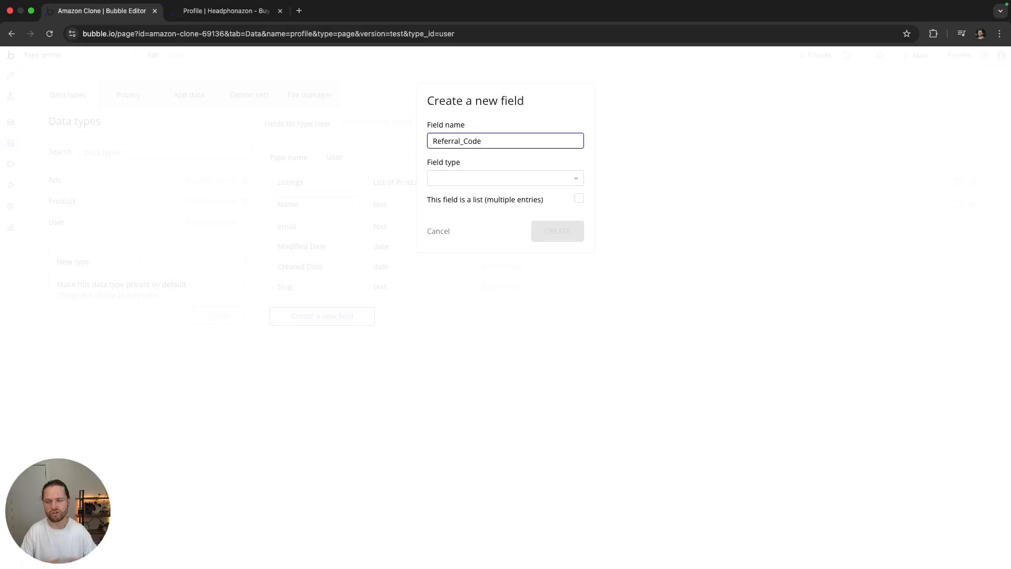
pyautogui.click(447, 178)
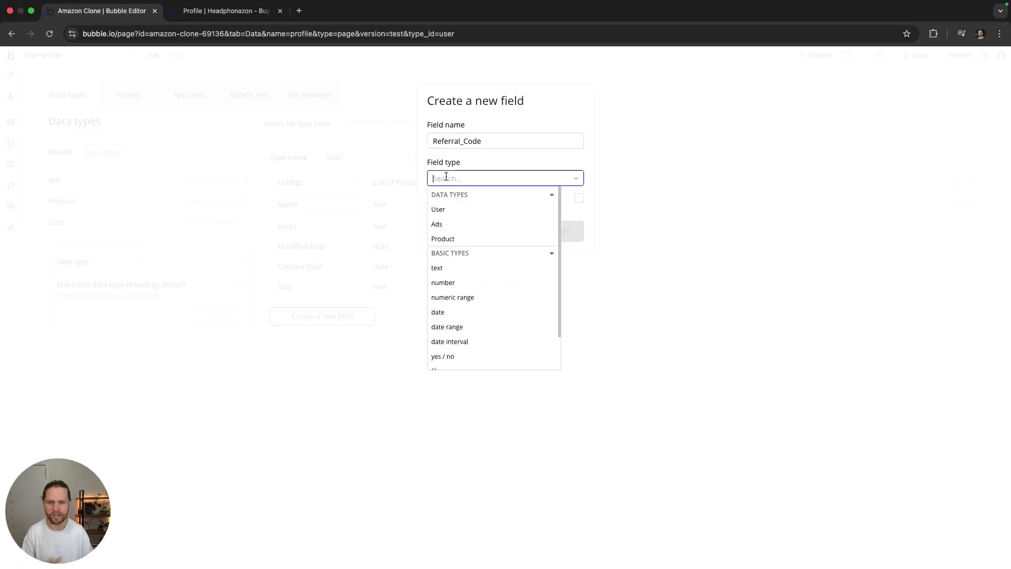
pyautogui.click(451, 269)
pyautogui.click(548, 232)
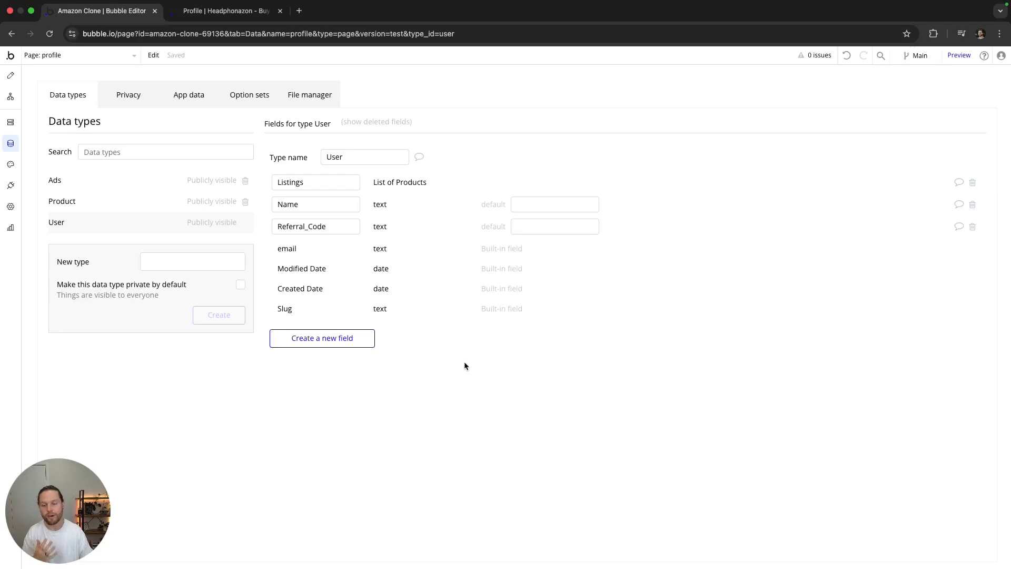
# Step: Create another User field, Referred_by, with field type text
pyautogui.click(313, 338)
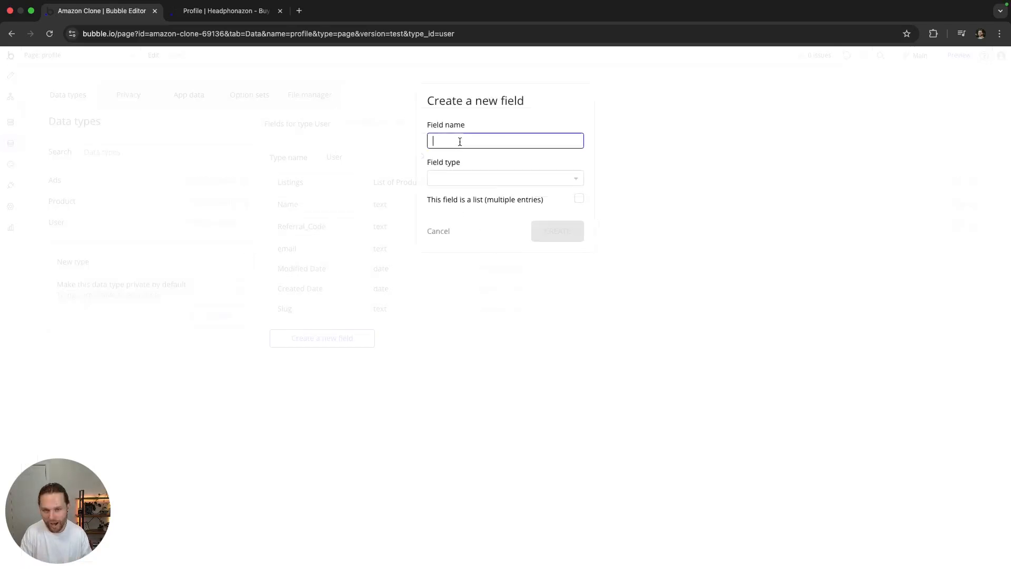
pyautogui.write('Referred_by')
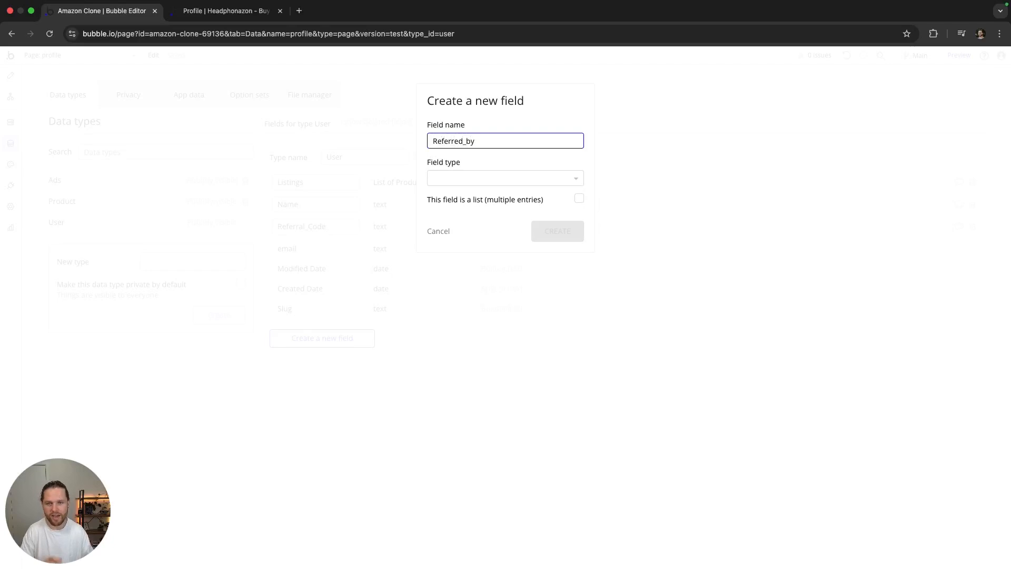
pyautogui.click(465, 183)
pyautogui.click(451, 269)
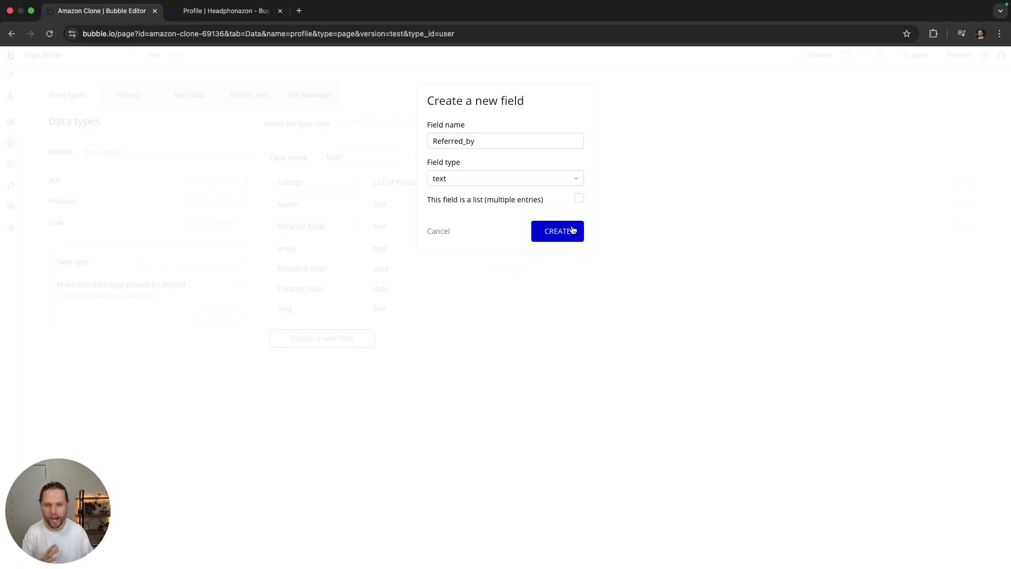
pyautogui.click(571, 230)
pyautogui.moveTo(322, 228)
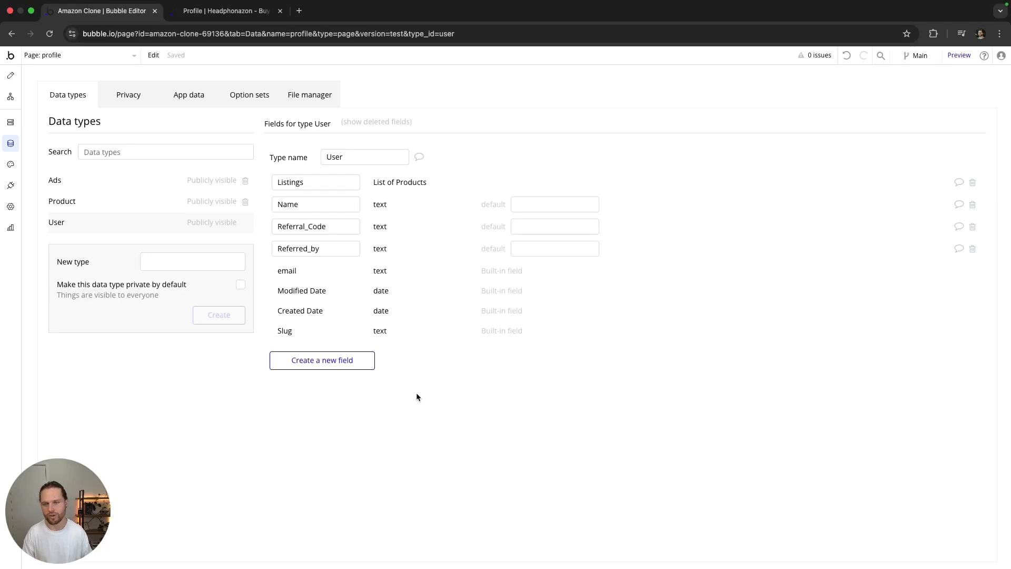
# Step: Add a text element reading 'Referrals' at font size 24 below the profile details
pyautogui.click(10, 76)
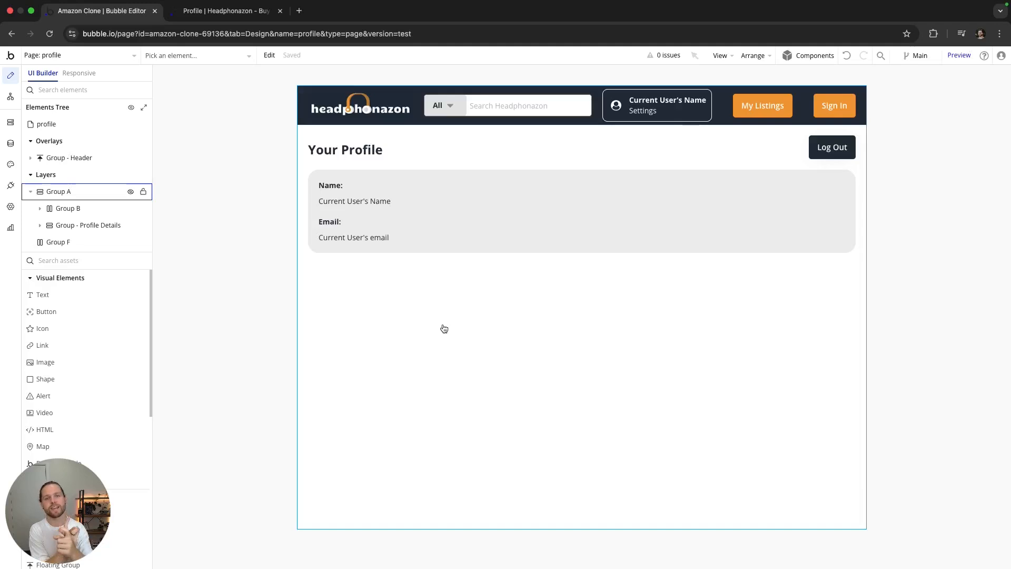
pyautogui.click(444, 329)
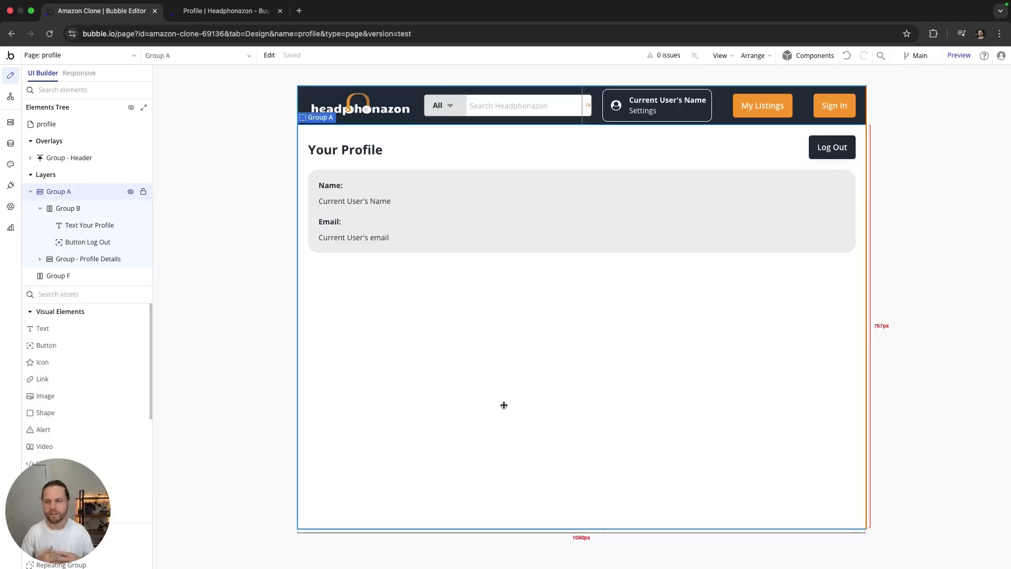
pyautogui.moveTo(52, 330); pyautogui.dragTo(391, 325)
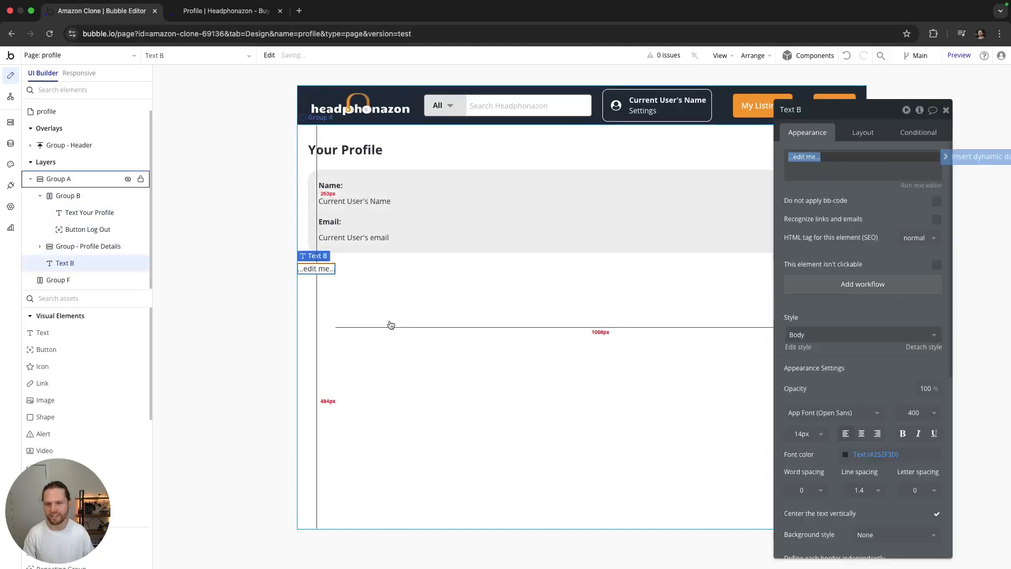
pyautogui.click(814, 442)
pyautogui.scroll(-5, 795, 506)
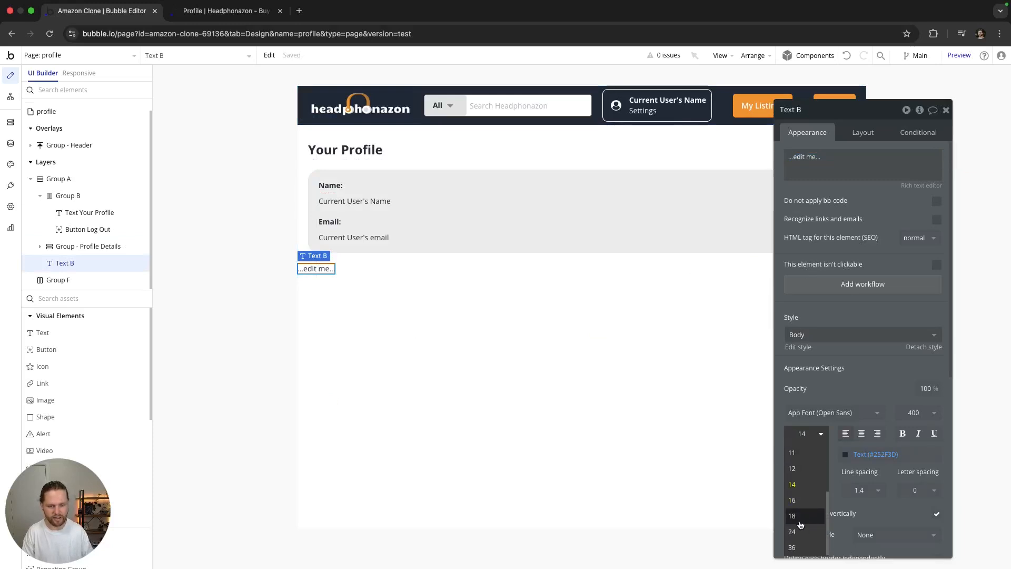
pyautogui.click(794, 516)
pyautogui.click(831, 160)
pyautogui.write('Ref')
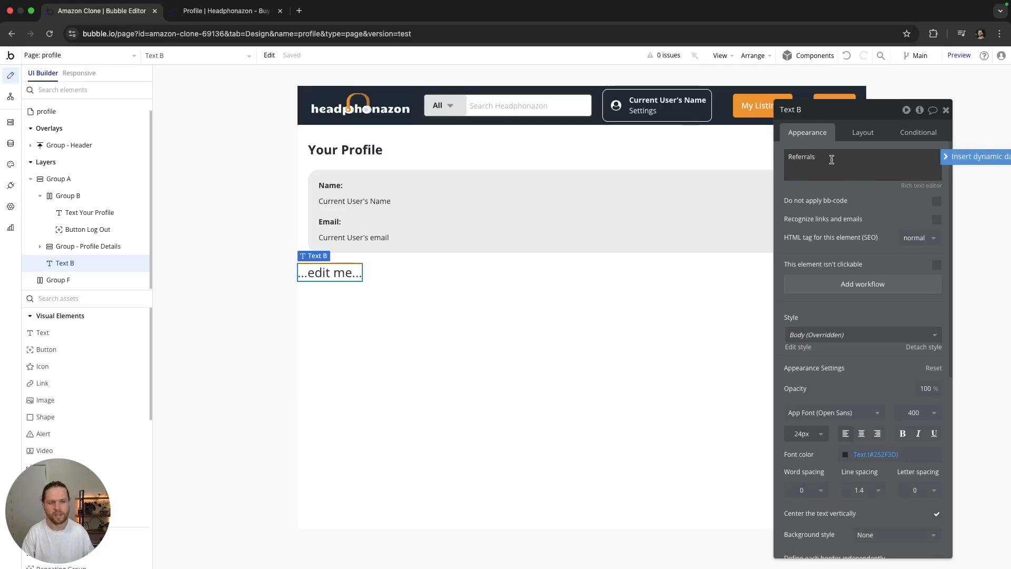
pyautogui.write('errals')
# Step: Set the Referrals heading's font weight to 700 and all four margins to 20 px
pyautogui.click(915, 412)
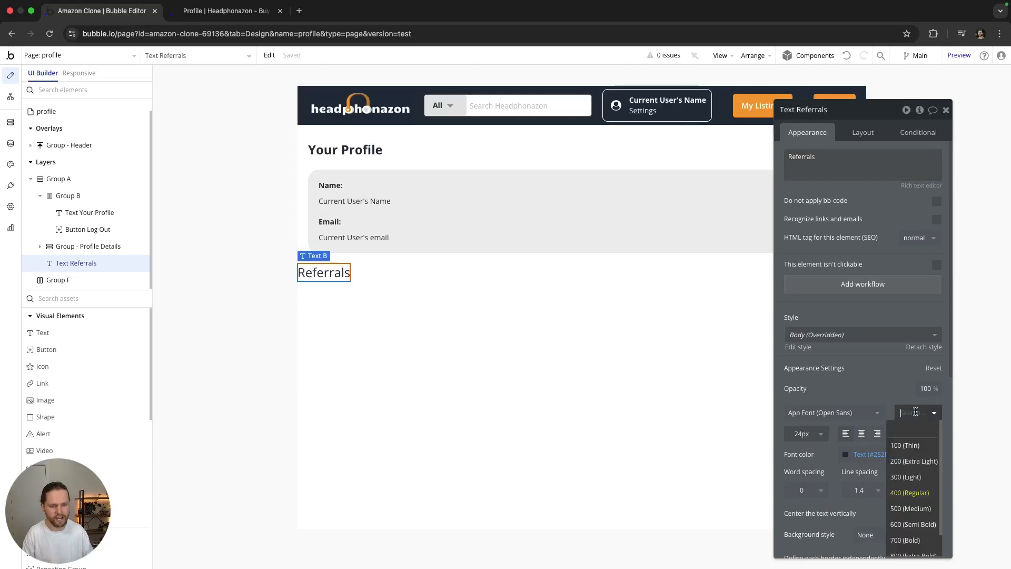
pyautogui.click(905, 540)
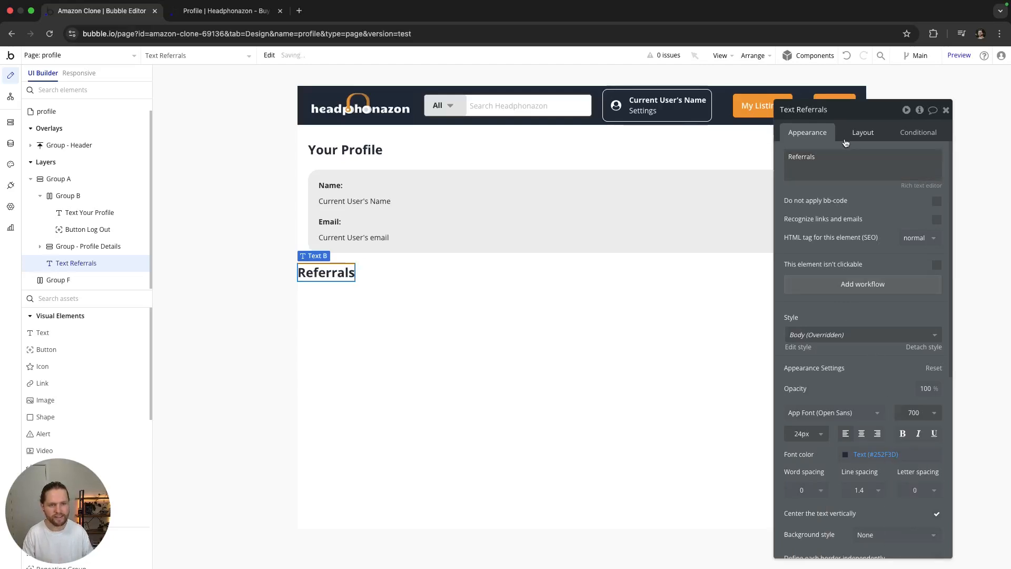
pyautogui.click(862, 134)
pyautogui.click(790, 416)
pyautogui.write('20')
pyautogui.click(889, 416)
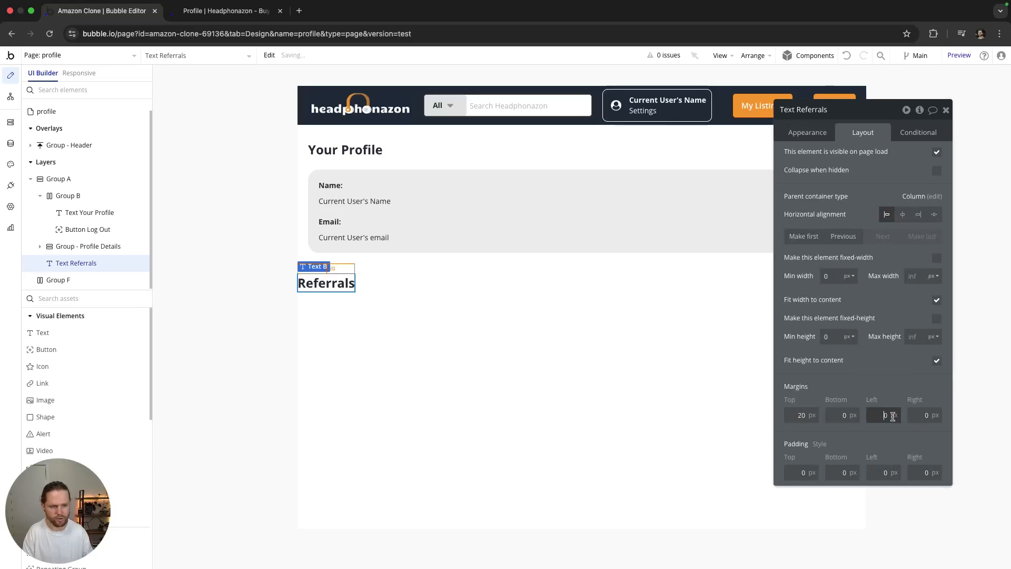
pyautogui.write('20')
pyautogui.click(843, 415)
pyautogui.write('20')
pyautogui.click(917, 415)
pyautogui.write('20')
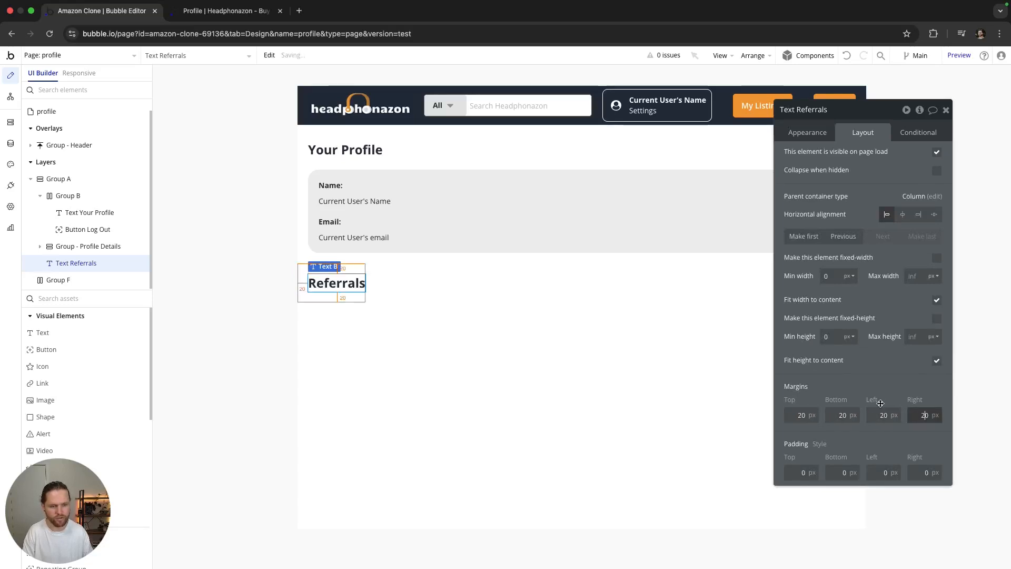
pyautogui.click(946, 110)
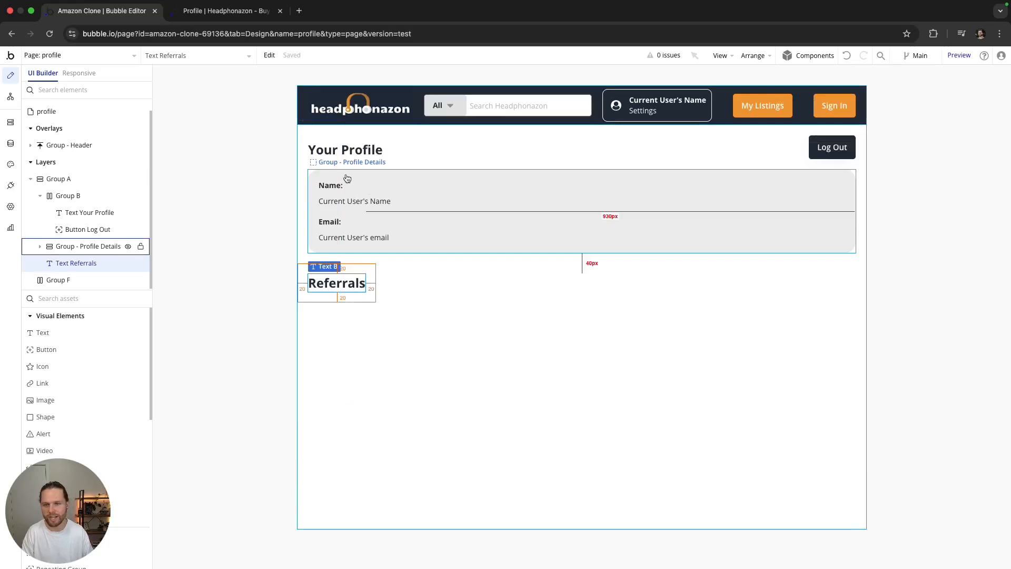
# Step: Add a new group below the Referrals heading named 'Group - Referral Date'
pyautogui.doubleClick(445, 188)
pyautogui.scroll(-5, 108, 351)
pyautogui.moveTo(52, 396); pyautogui.dragTo(337, 328)
pyautogui.click(812, 109)
pyautogui.write('Group - ')
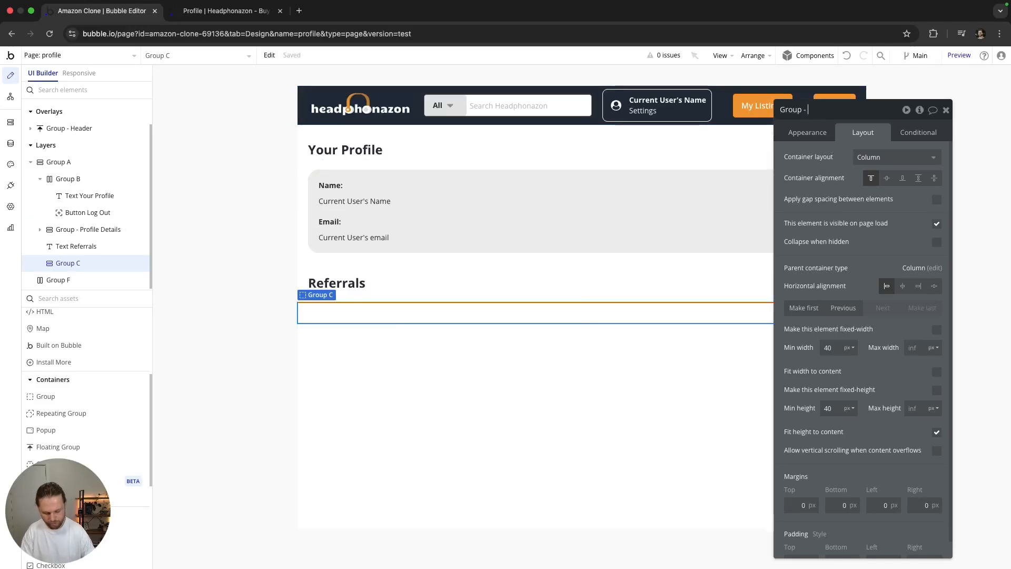
pyautogui.write('Referral Date')
pyautogui.press('Return')
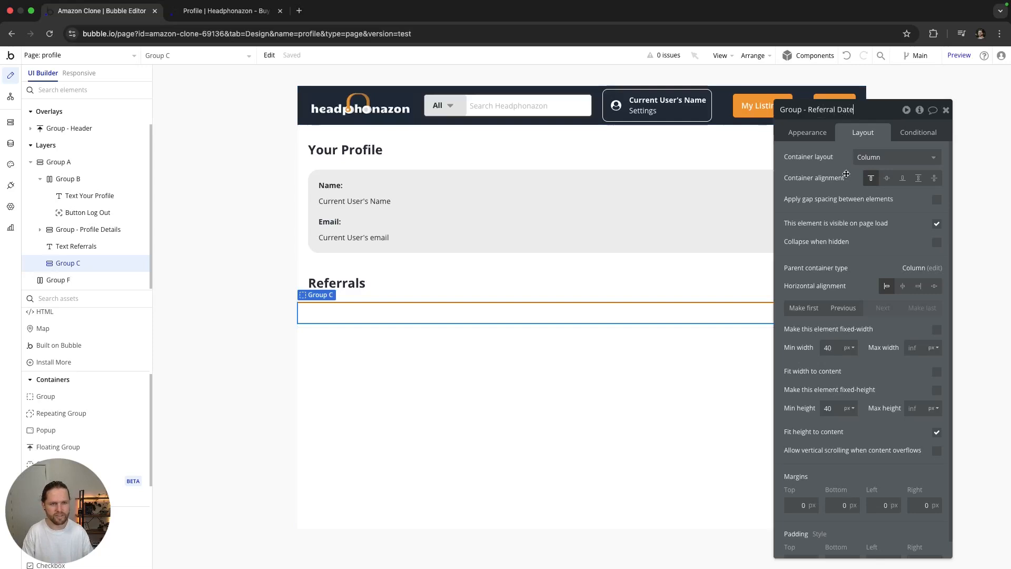
# Step: Give Group - Referral Date a flat colour background of #EEEEEE
pyautogui.click(807, 132)
pyautogui.click(874, 352)
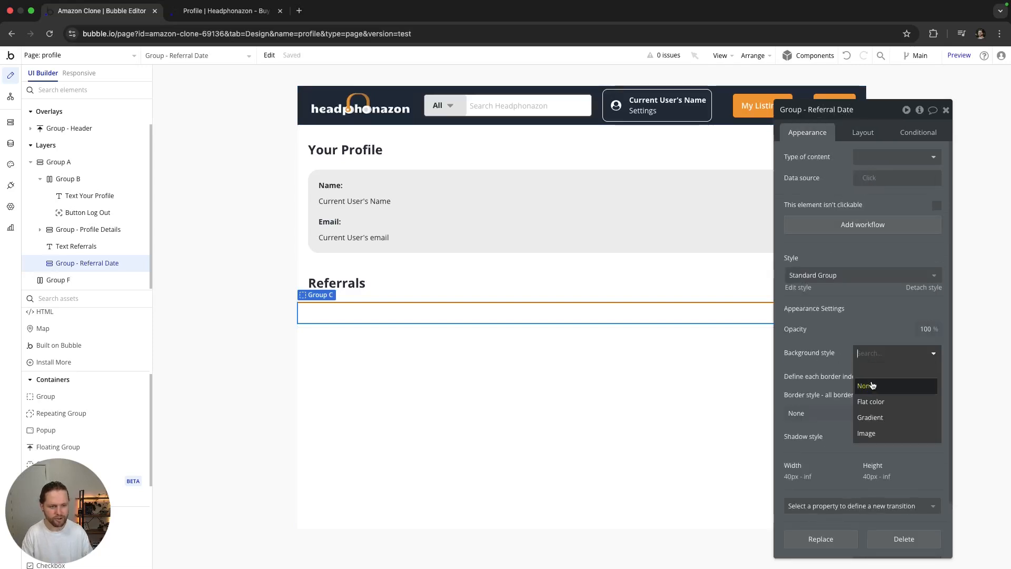
pyautogui.click(871, 400)
pyautogui.click(888, 378)
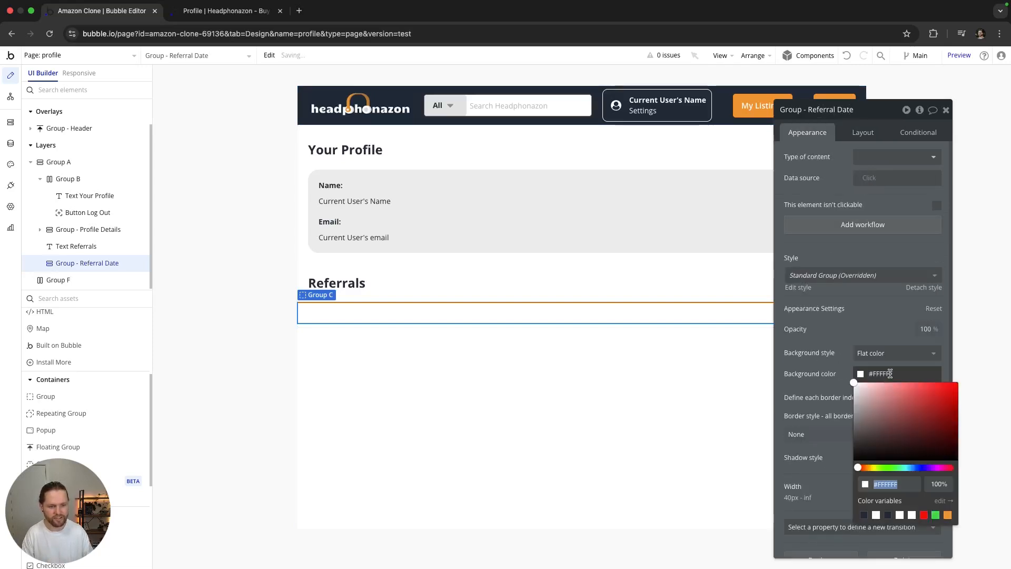
pyautogui.click(598, 232)
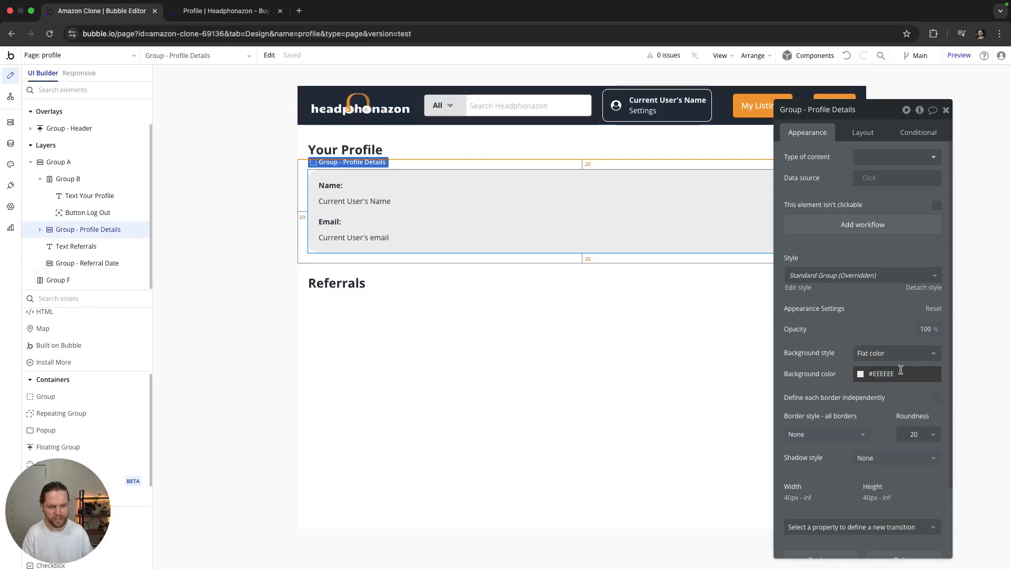
pyautogui.click(469, 314)
pyautogui.click(904, 372)
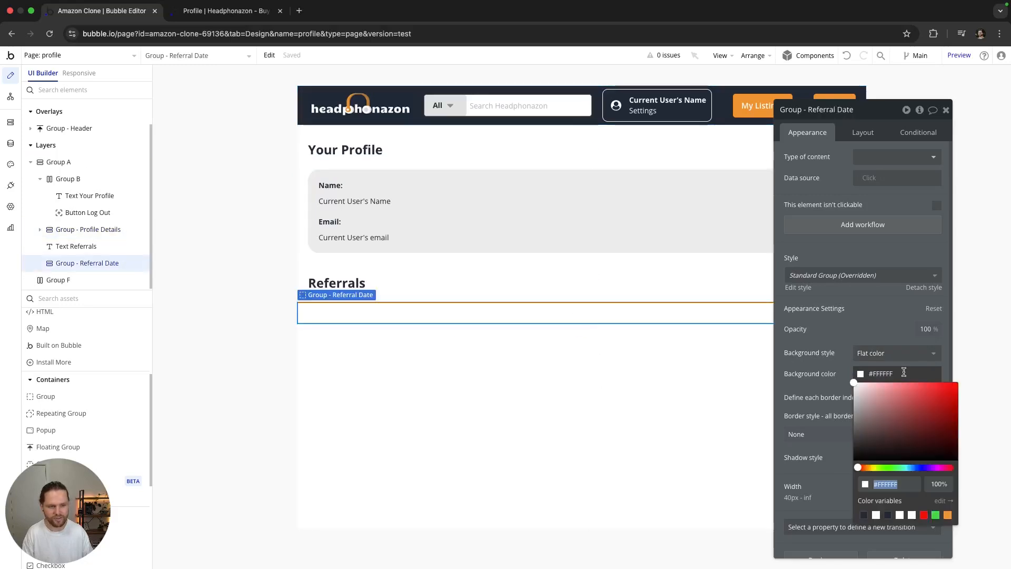
pyautogui.click(901, 372)
pyautogui.hotkey('shift', 'Left')
pyautogui.hotkey('shift', 'Left')
pyautogui.hotkey('shift', 'Left')
pyautogui.hotkey('shift', 'Left')
pyautogui.hotkey('shift', 'Left')
pyautogui.hotkey('shift', 'Left')
pyautogui.write('EEEEEE')
pyautogui.press('Return')
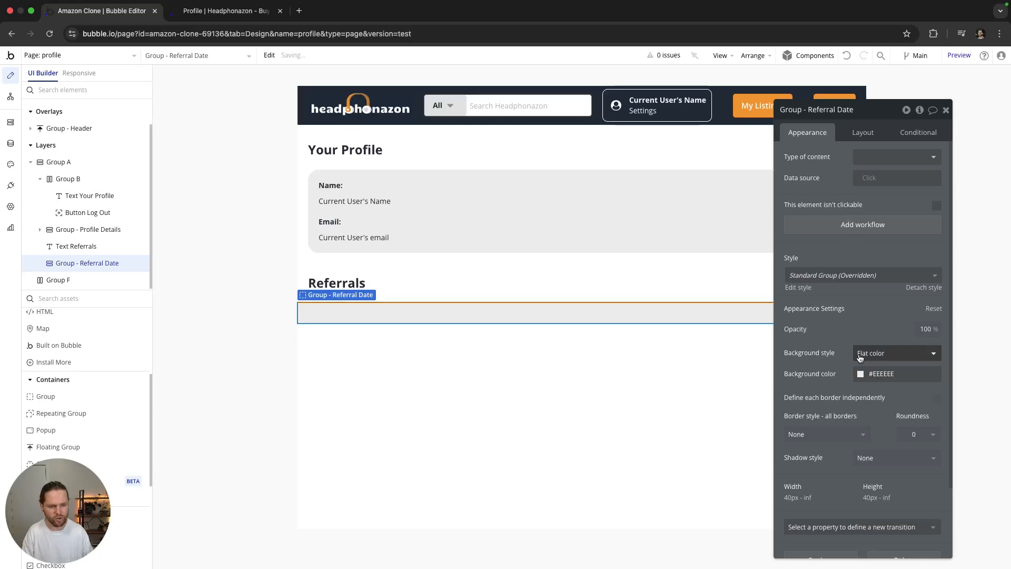
# Step: Set the group's corner roundness to 20 and its left and right margins to 20
pyautogui.click(920, 437)
pyautogui.click(908, 545)
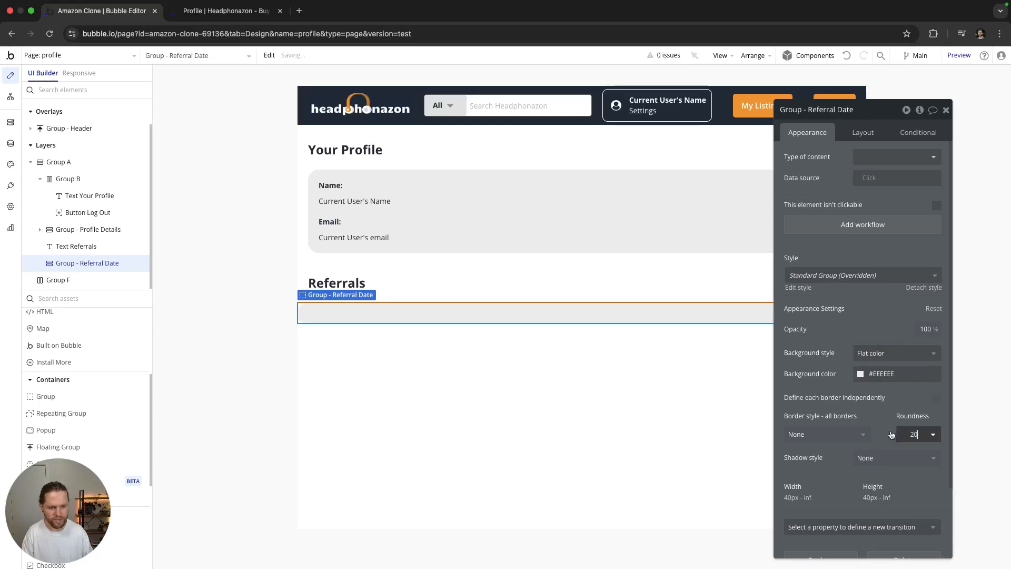
pyautogui.click(863, 133)
pyautogui.click(883, 505)
pyautogui.write('20')
pyautogui.click(916, 505)
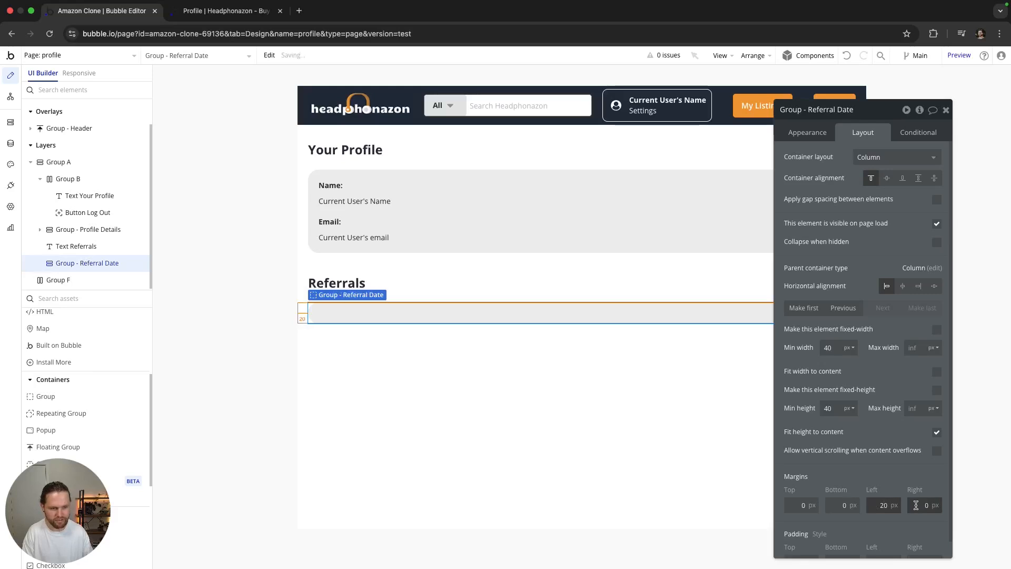
pyautogui.click(635, 438)
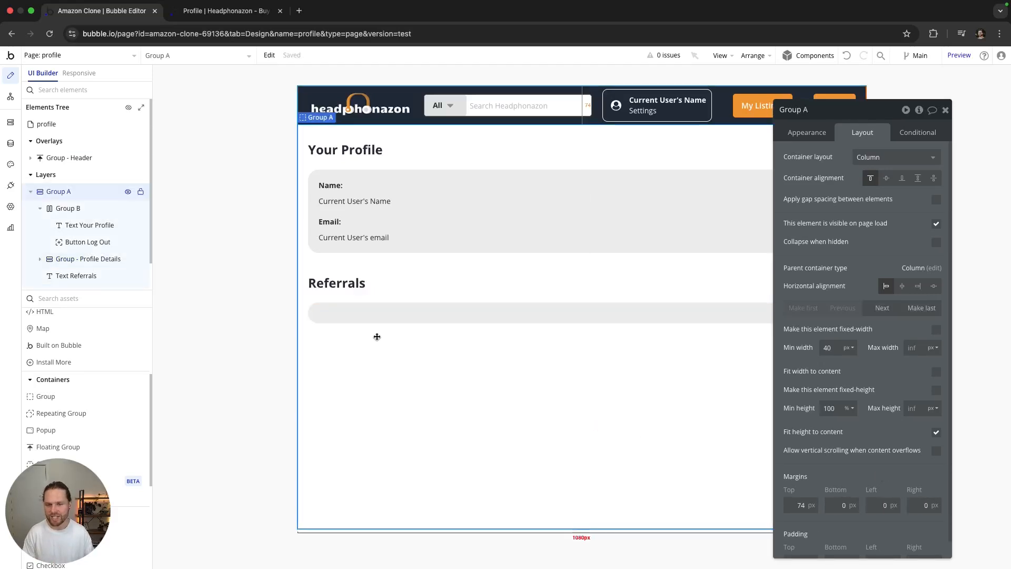
pyautogui.scroll(5, 112, 363)
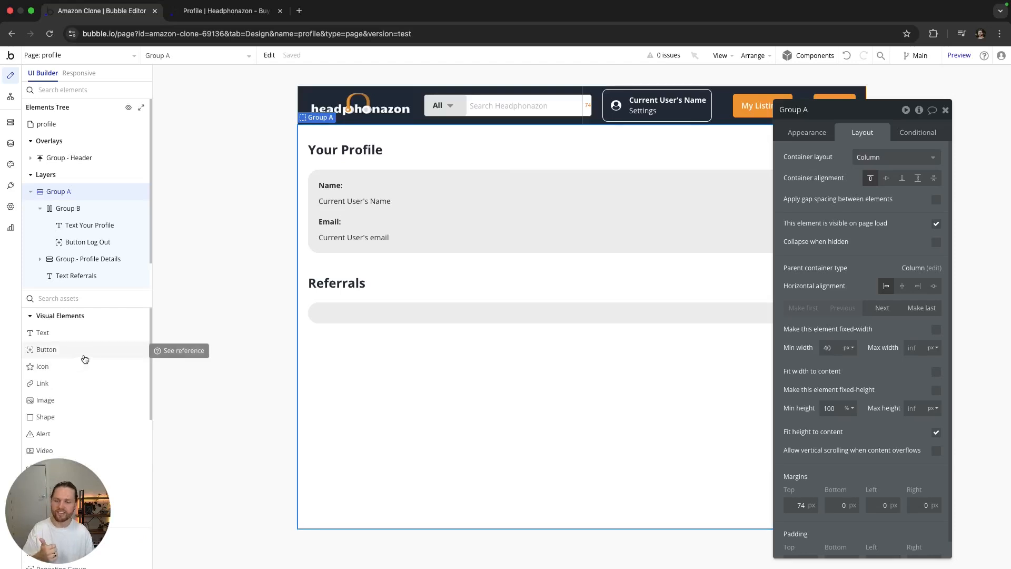
# Step: Add a bold 'Referral Link' text element inside Group - Referral Date
pyautogui.moveTo(64, 335); pyautogui.dragTo(338, 317)
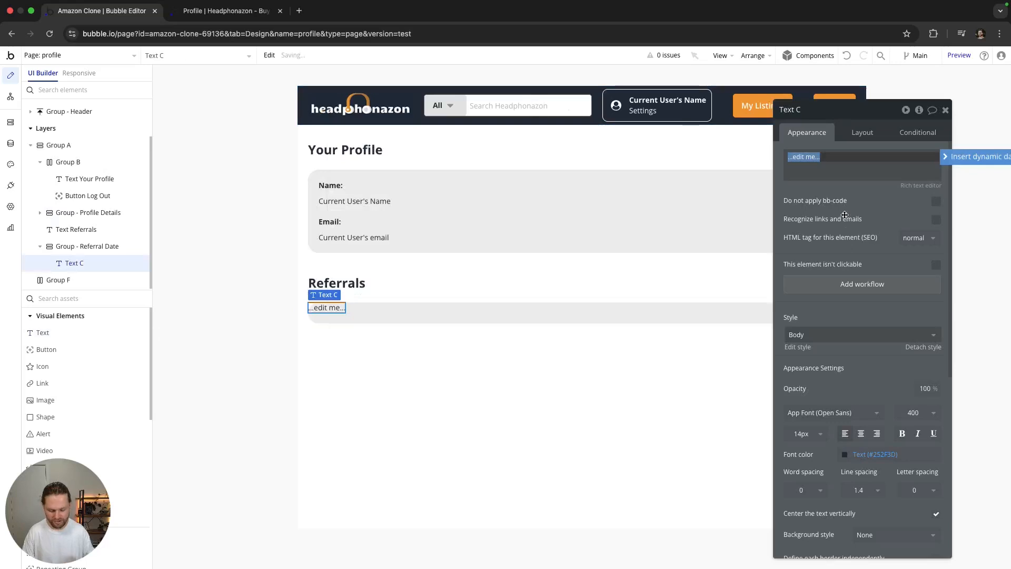
pyautogui.write('Referral Link')
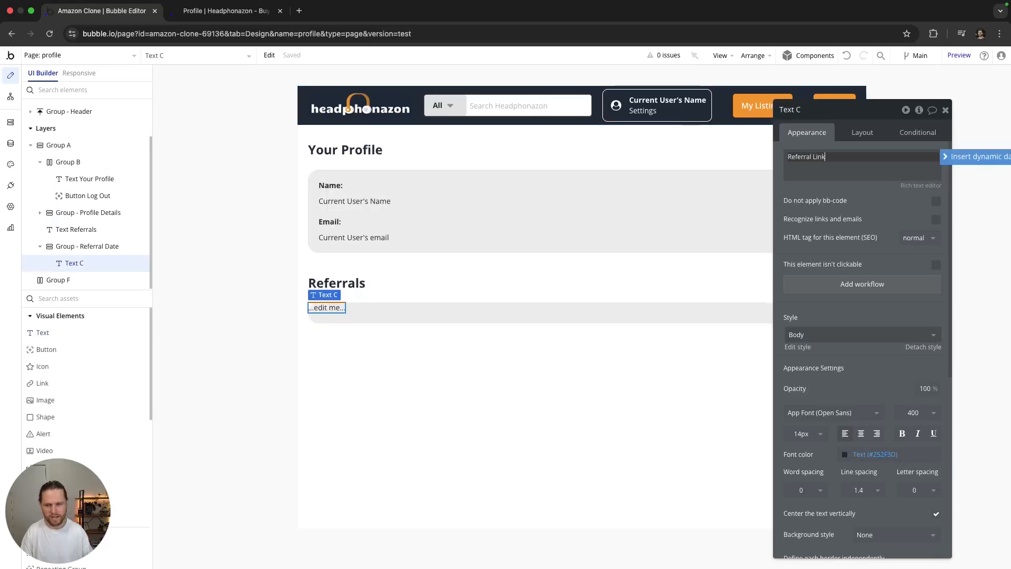
pyautogui.click(902, 433)
# Step: Give the Referral Link label 20 px top, left and right margins and a 10 px bottom margin
pyautogui.click(862, 132)
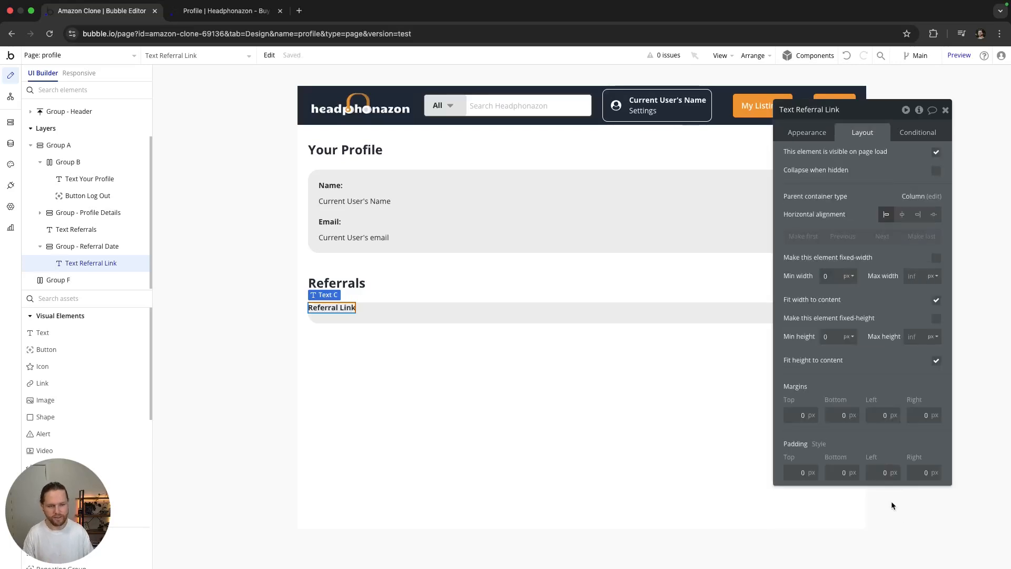
pyautogui.click(800, 418)
pyautogui.write('20')
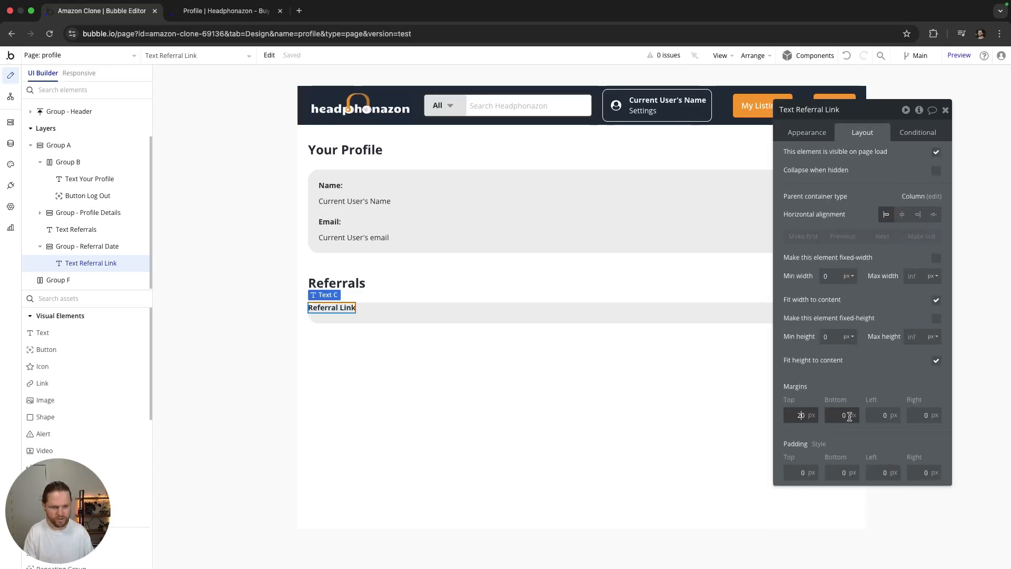
pyautogui.click(872, 414)
pyautogui.write('20')
pyautogui.press('Tab')
pyautogui.write('20')
pyautogui.click(831, 415)
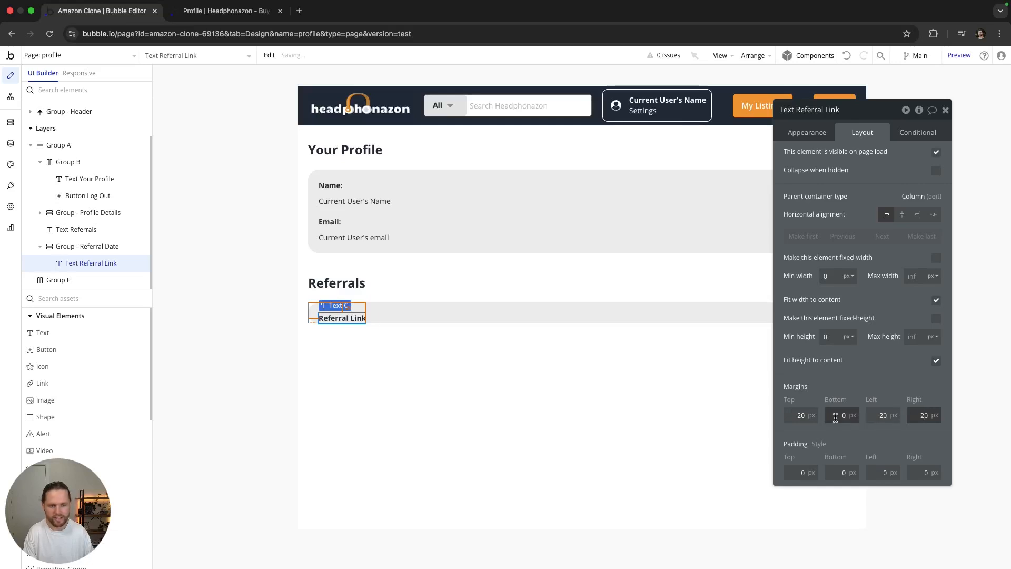
pyautogui.write('1')
pyautogui.click(566, 411)
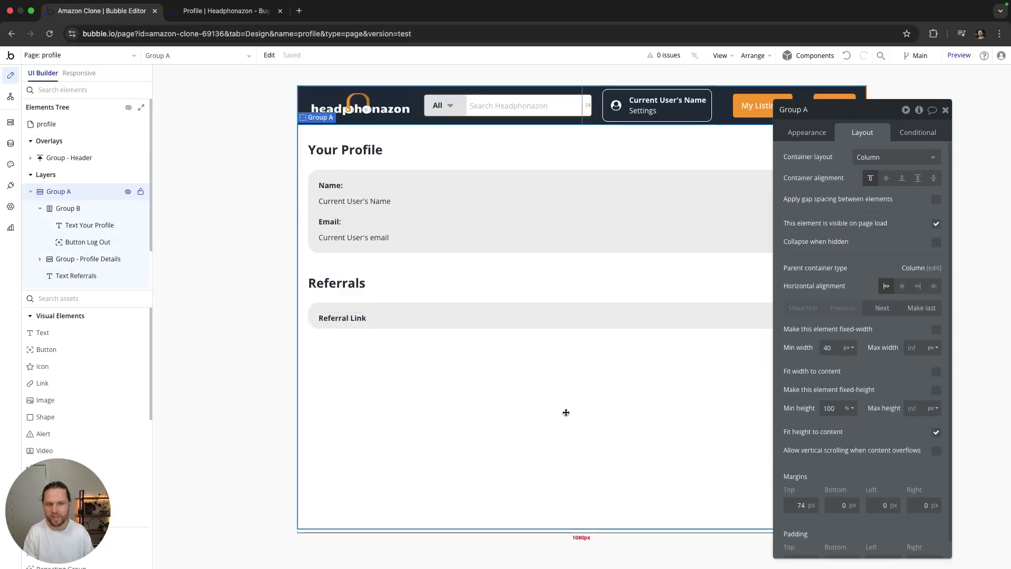
pyautogui.click(946, 112)
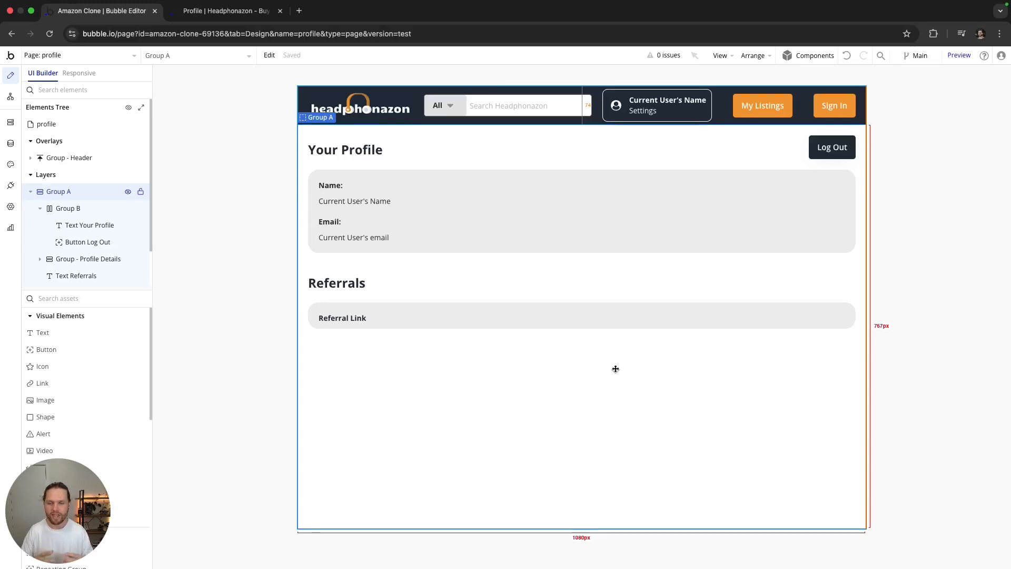
pyautogui.click(10, 143)
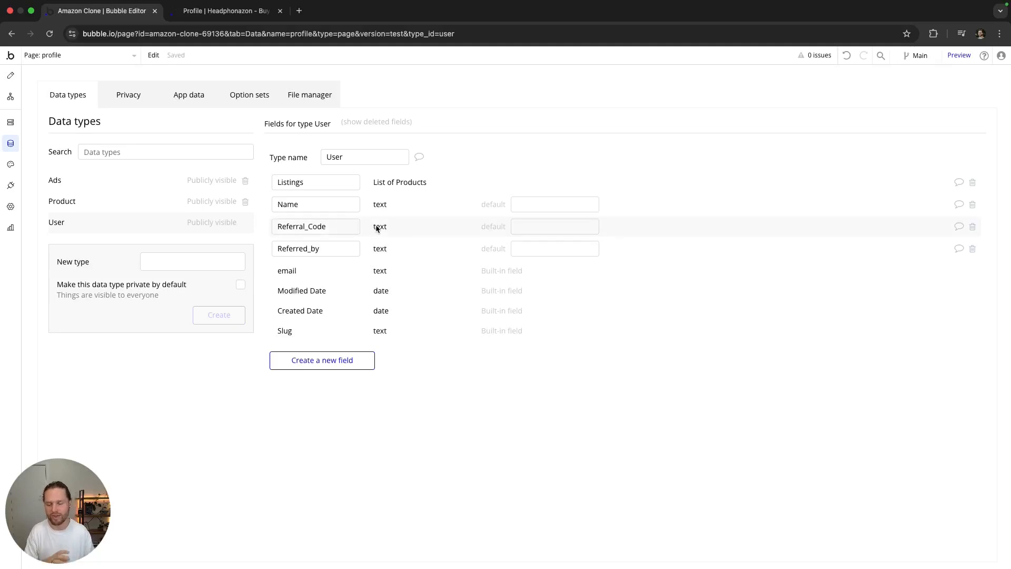
pyautogui.click(10, 75)
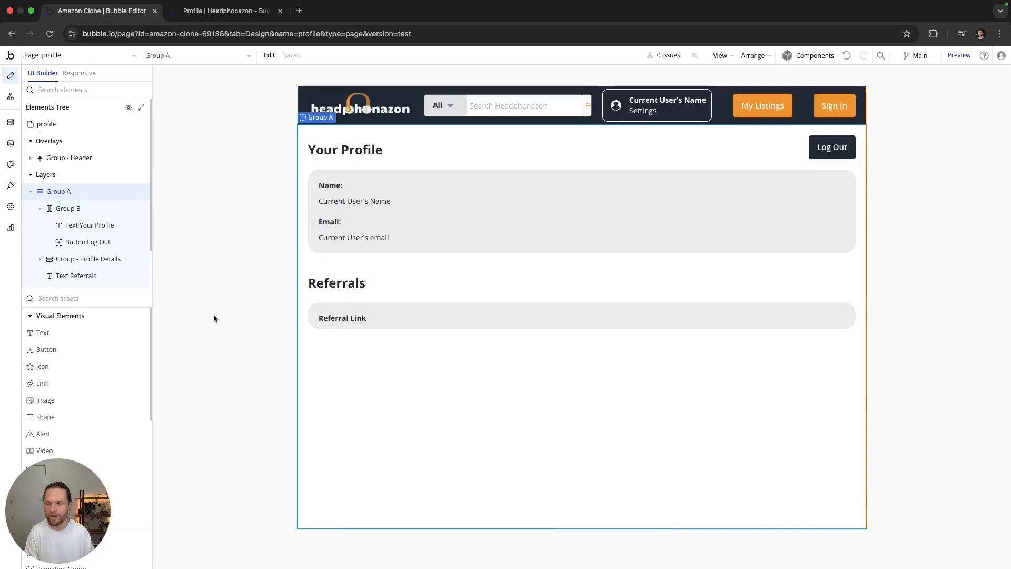
pyautogui.moveTo(47, 332); pyautogui.dragTo(350, 318)
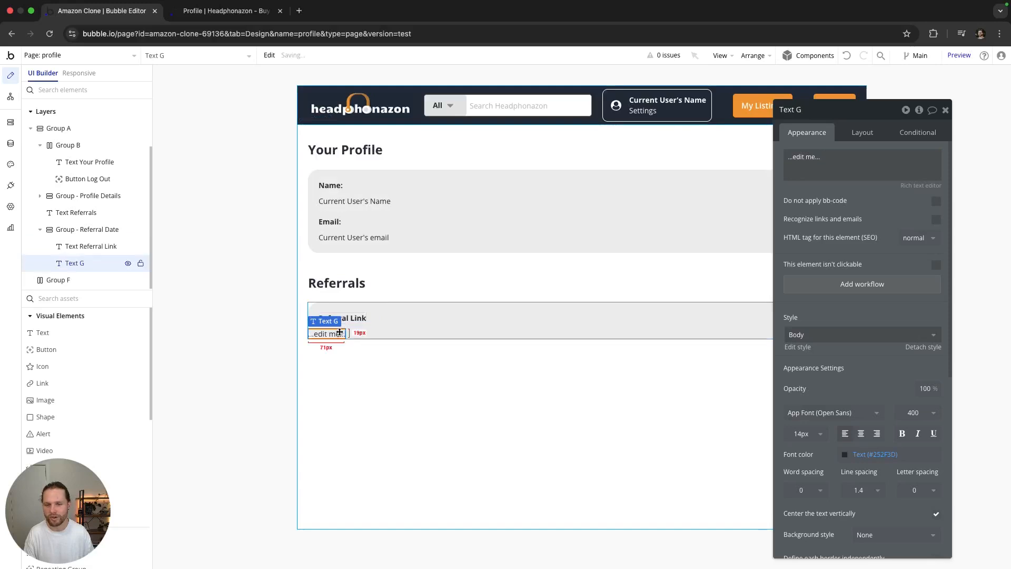
# Step: Make the text read 'You do not have a referral link just yet. Hit Generate…' with 20/10 px margins
pyautogui.click(834, 156)
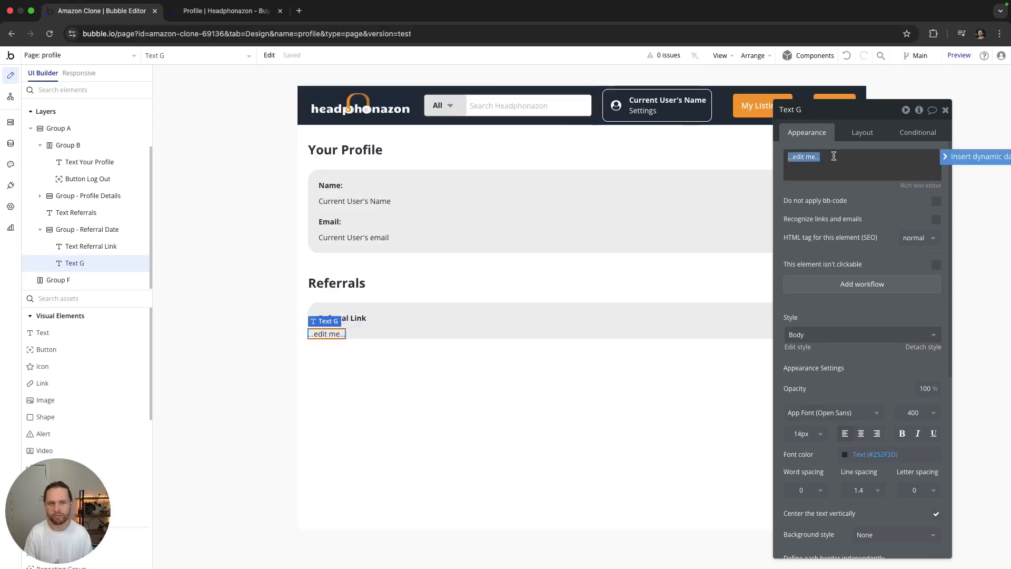
pyautogui.write('You do no')
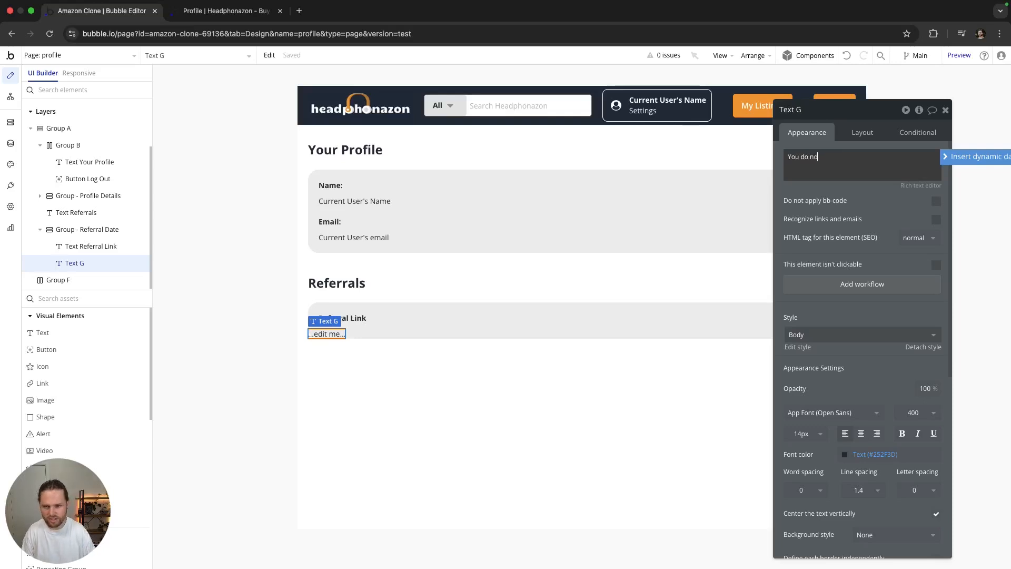
pyautogui.write('t have a r')
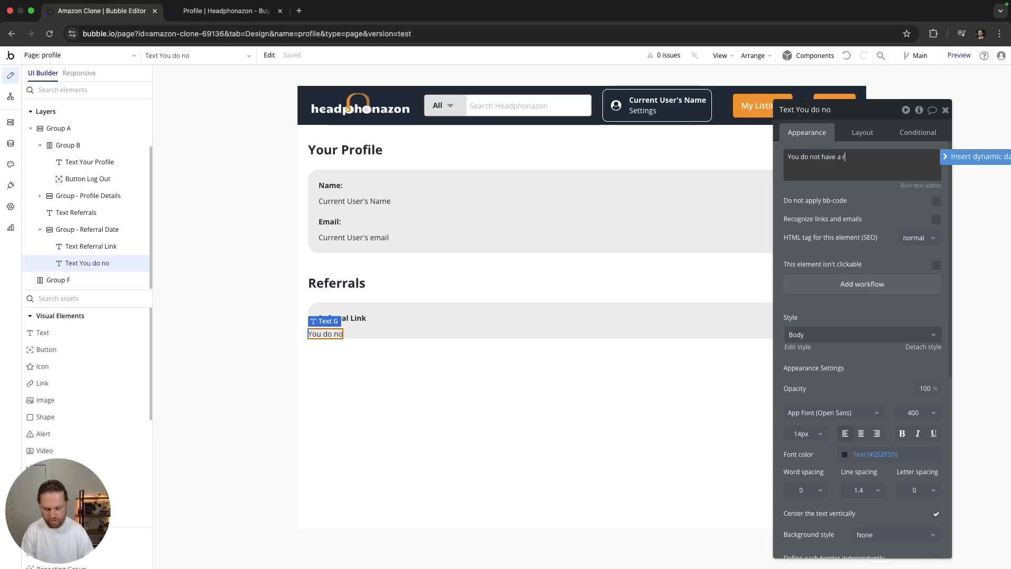
pyautogui.write('eferral link just yet.')
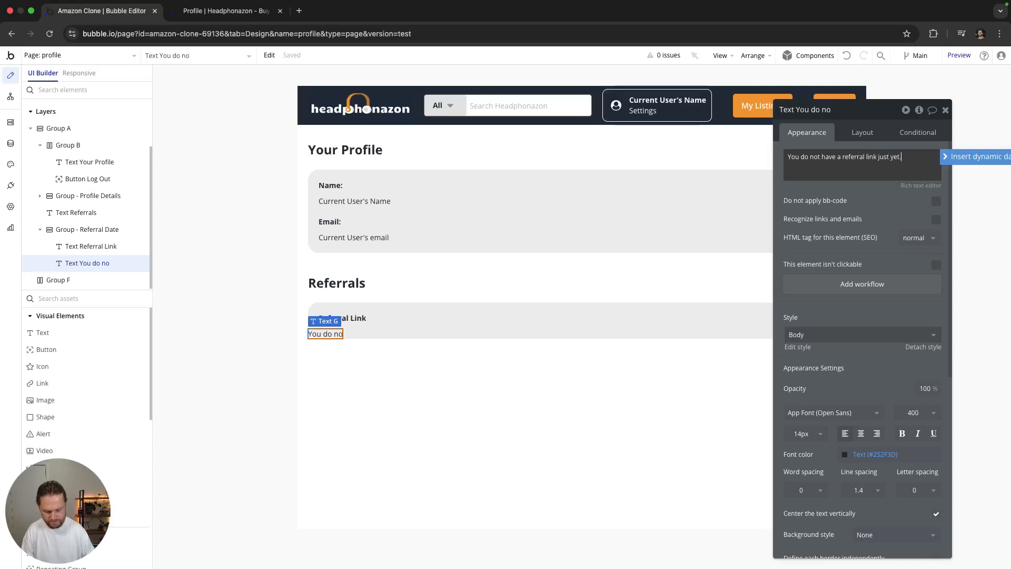
pyautogui.write(' Hit Generate to create yours.')
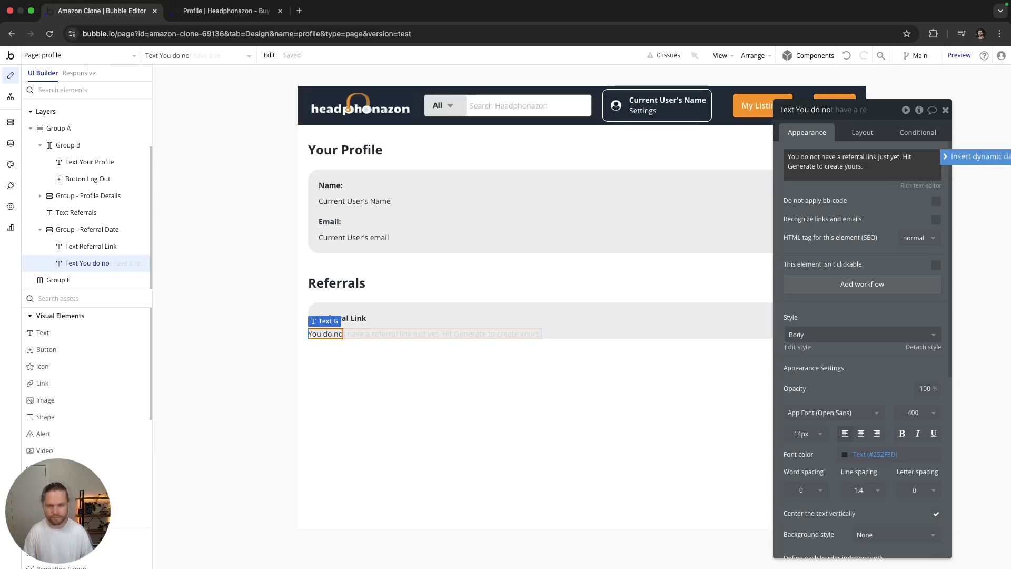
pyautogui.click(863, 133)
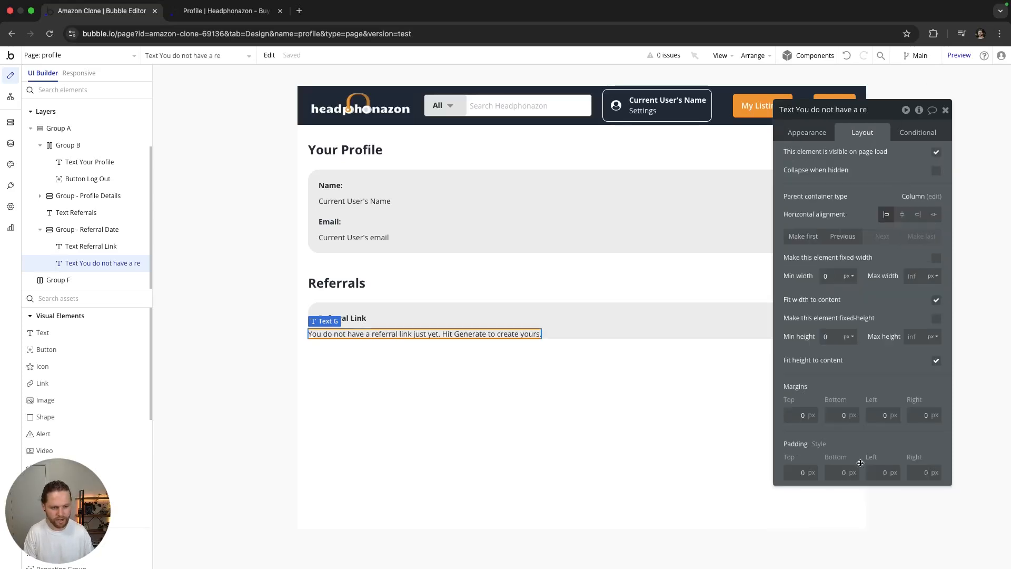
pyautogui.write('2')
pyautogui.press('Tab')
pyautogui.write('20')
pyautogui.click(841, 415)
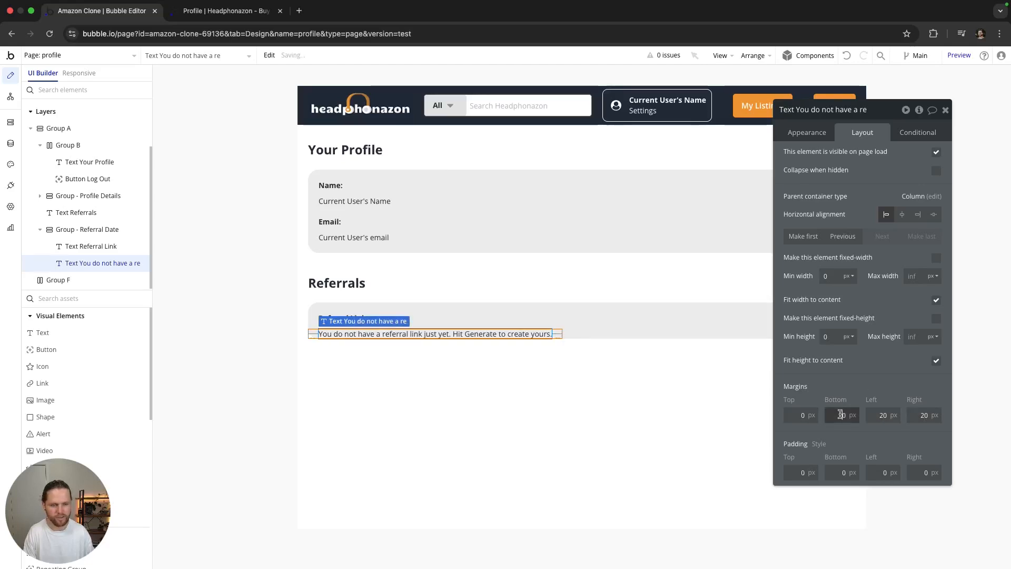
pyautogui.click(647, 364)
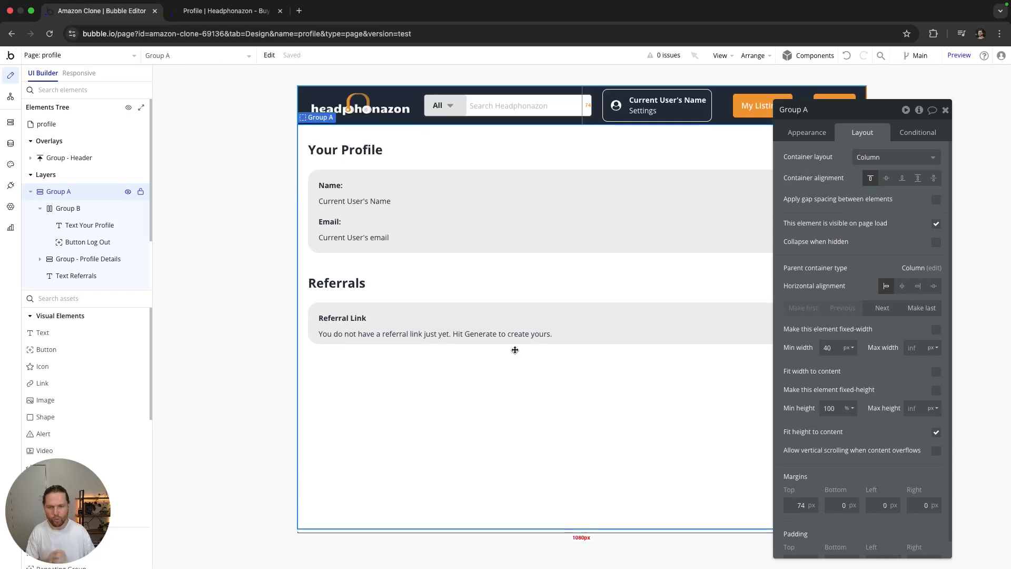
# Step: Add a condition making the message visible when Current User's Referral_Code is empty
pyautogui.click(527, 338)
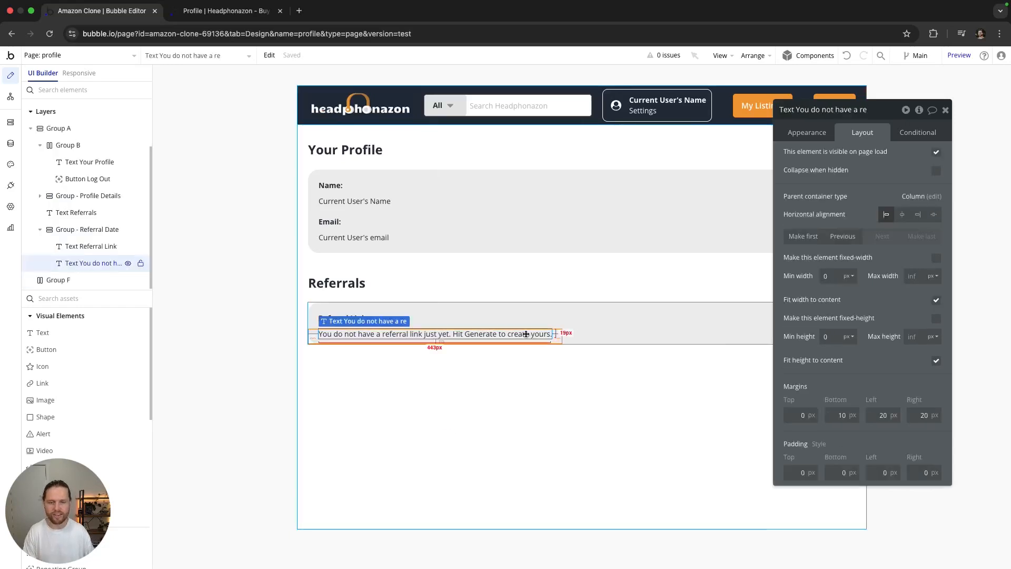
pyautogui.click(919, 132)
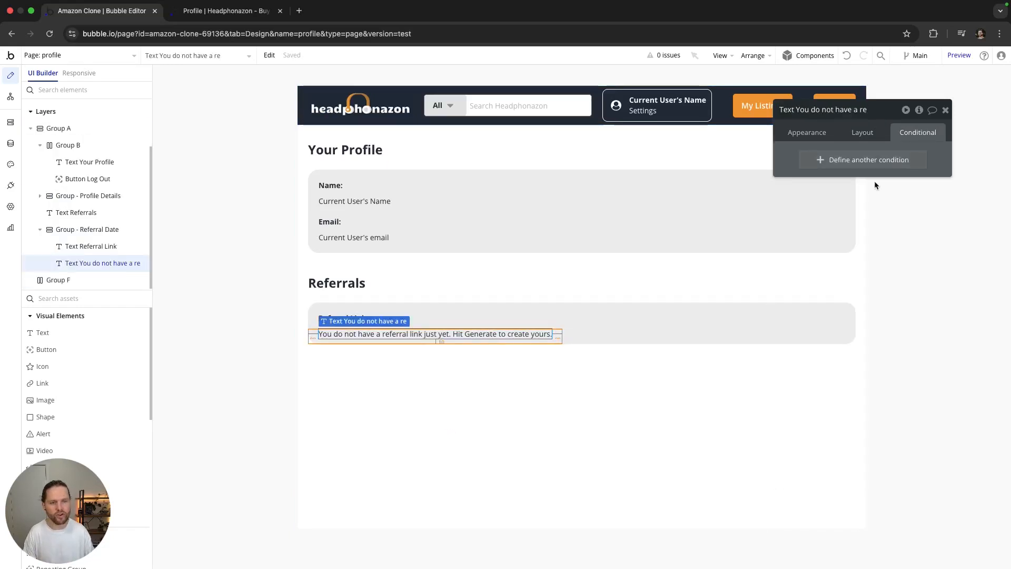
pyautogui.click(840, 164)
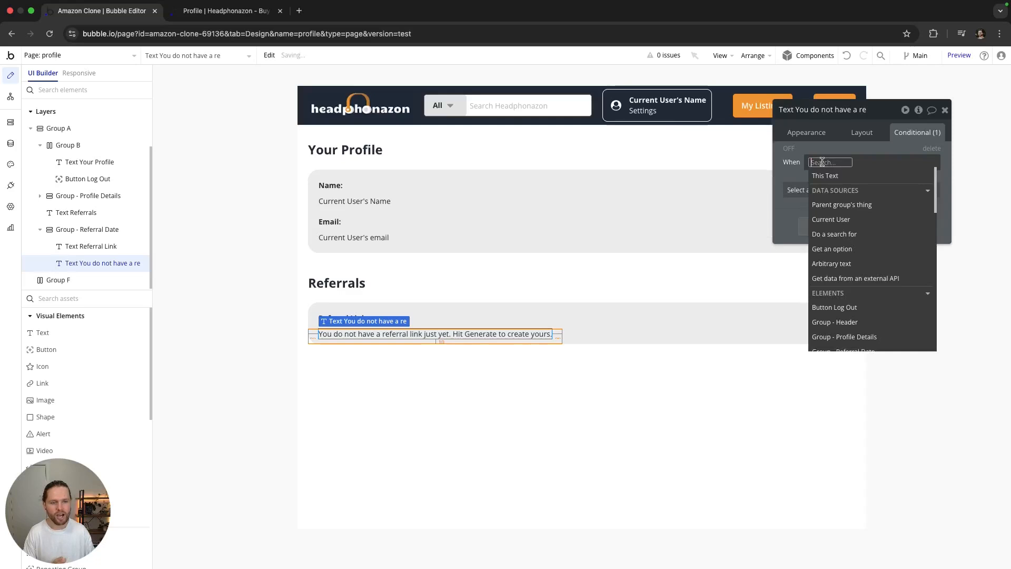
pyautogui.click(837, 205)
pyautogui.click(866, 263)
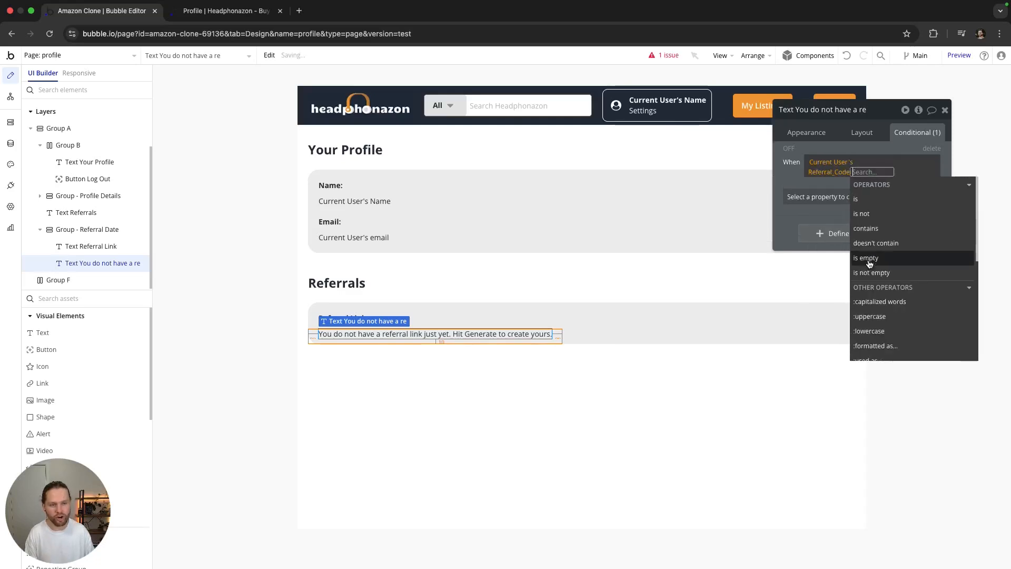
pyautogui.click(866, 258)
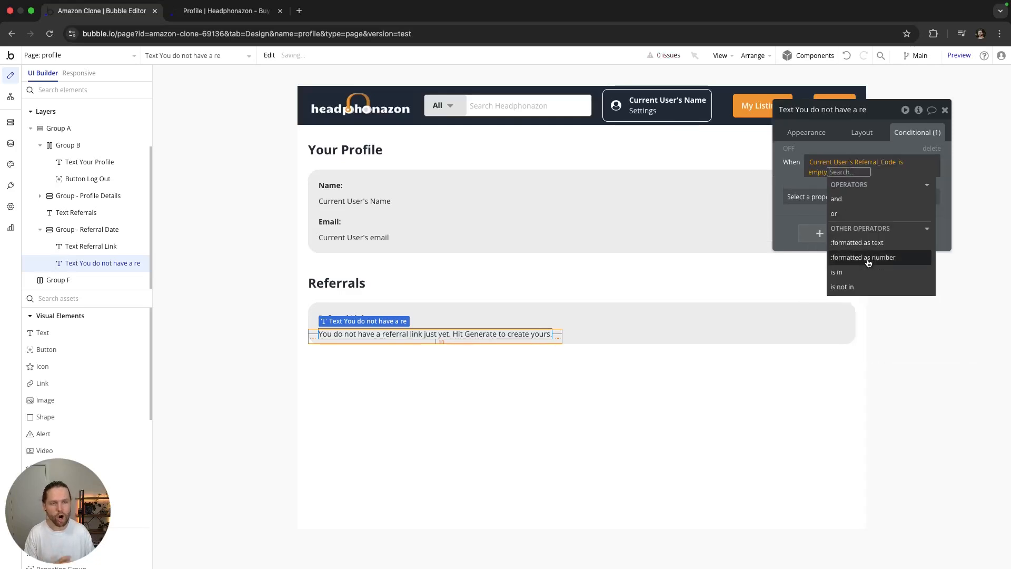
pyautogui.click(798, 184)
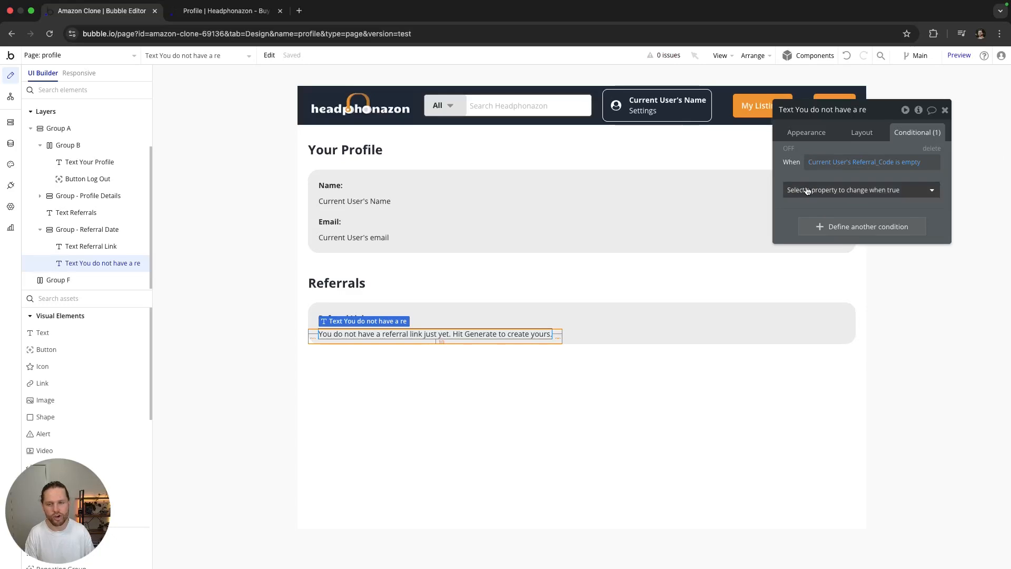
pyautogui.click(849, 191)
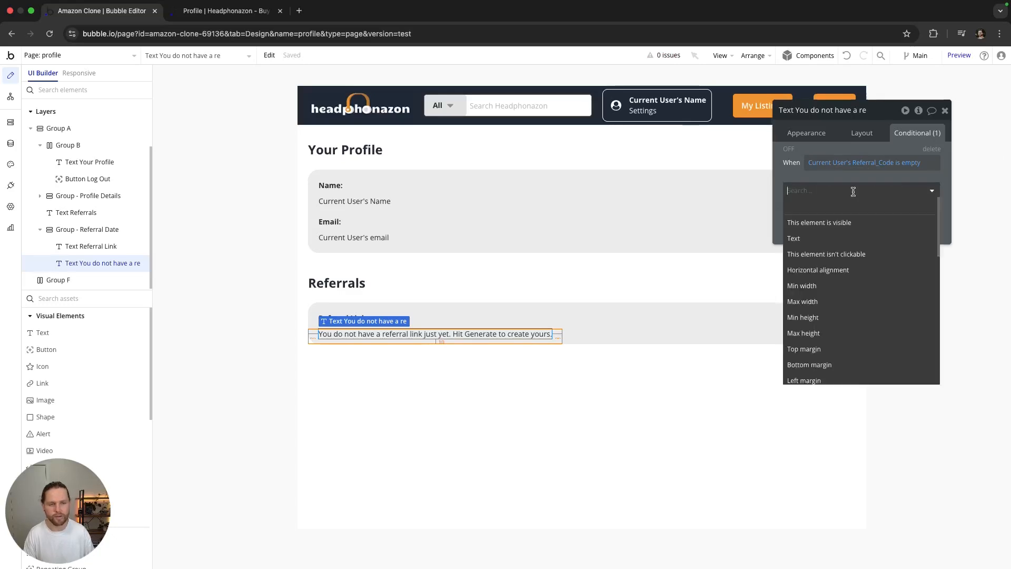
pyautogui.click(830, 223)
pyautogui.click(925, 189)
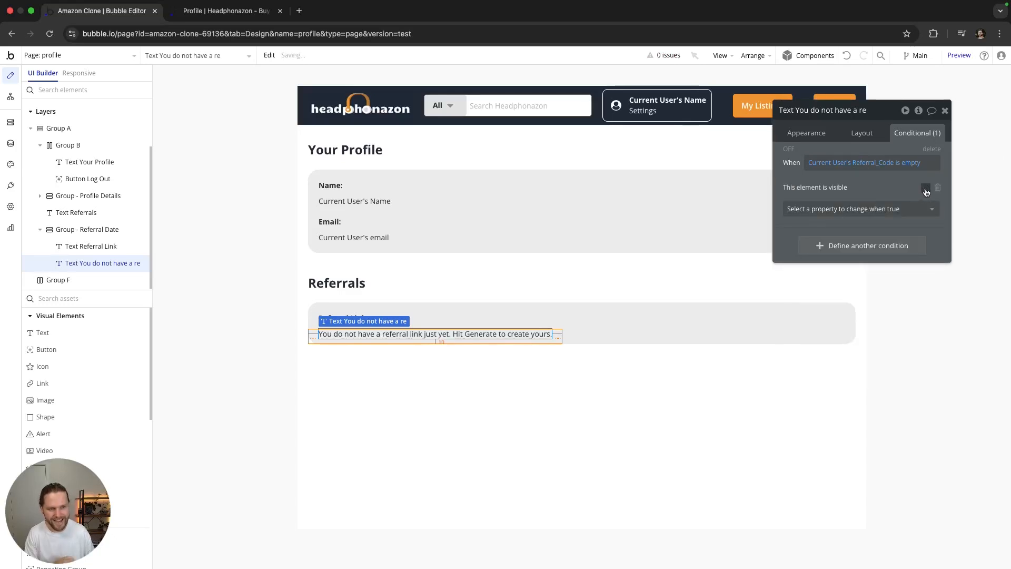
# Step: Turn off 'visible on page load' and turn on 'Collapse when hidden' for the message
pyautogui.click(862, 134)
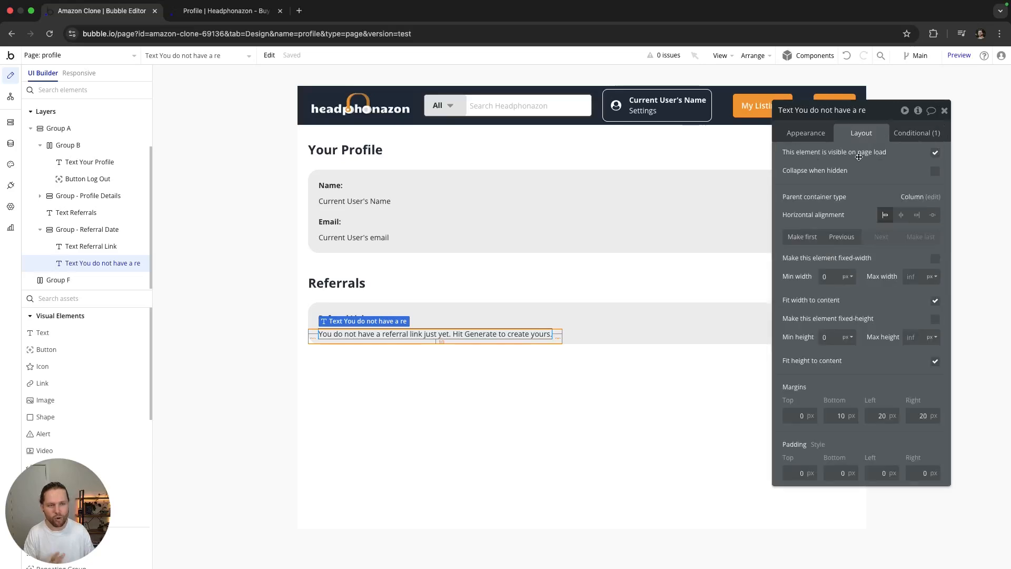
pyautogui.click(934, 171)
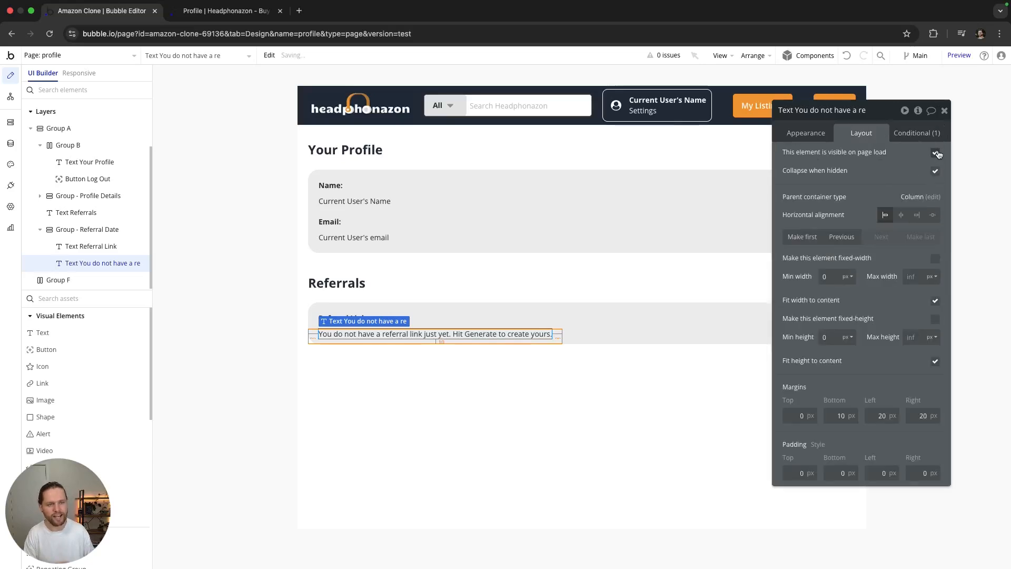
pyautogui.click(936, 153)
pyautogui.click(930, 129)
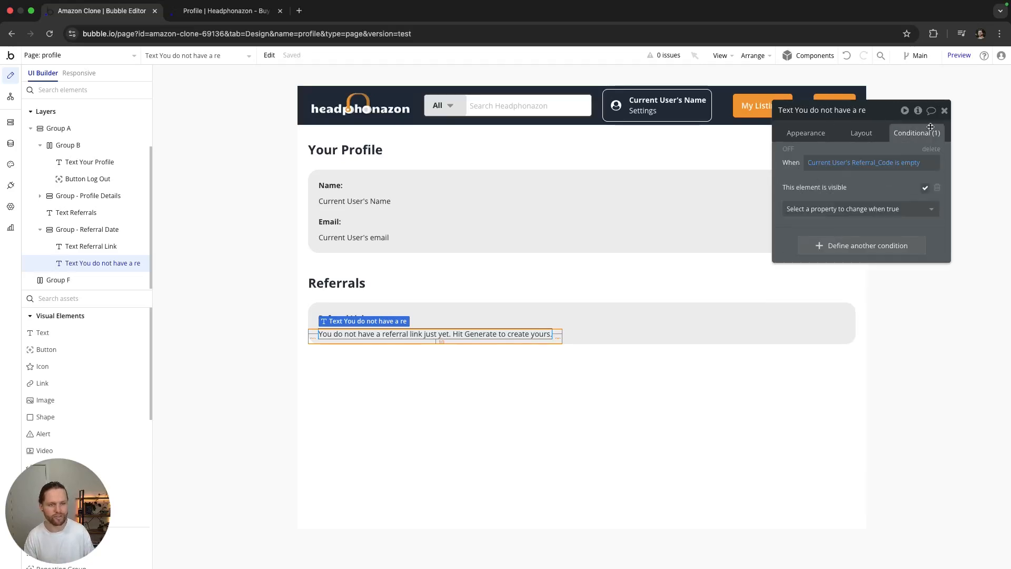
pyautogui.click(944, 111)
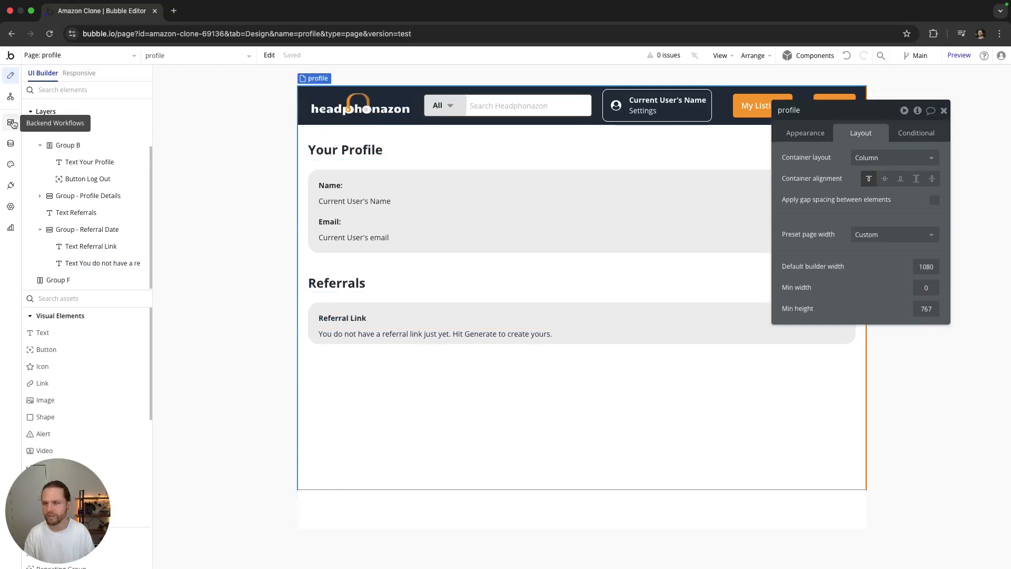
# Step: Run the profile page as an existing user from All Users to confirm the no-referral message, then return to Design
pyautogui.click(10, 144)
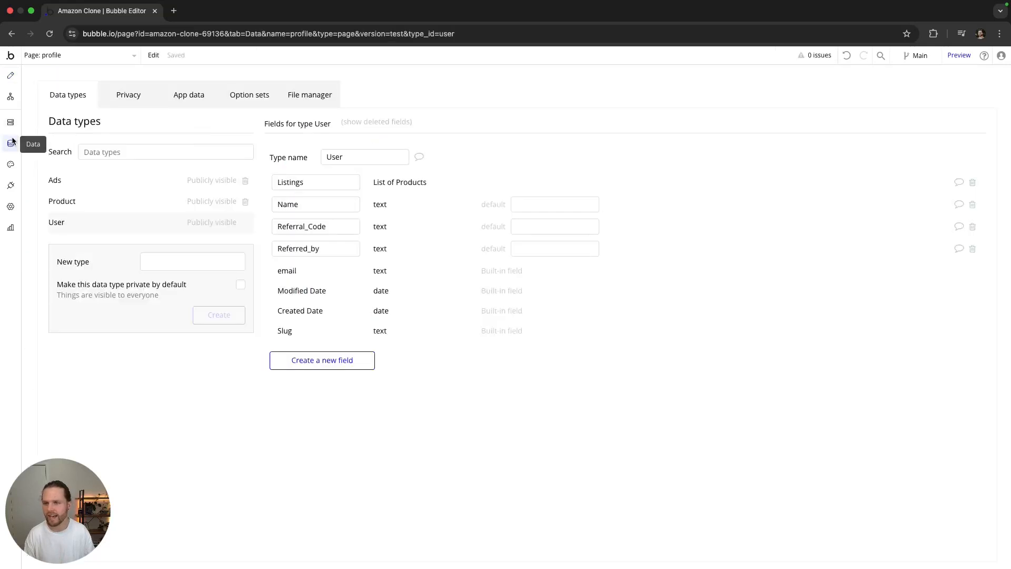
pyautogui.click(189, 99)
pyautogui.click(235, 203)
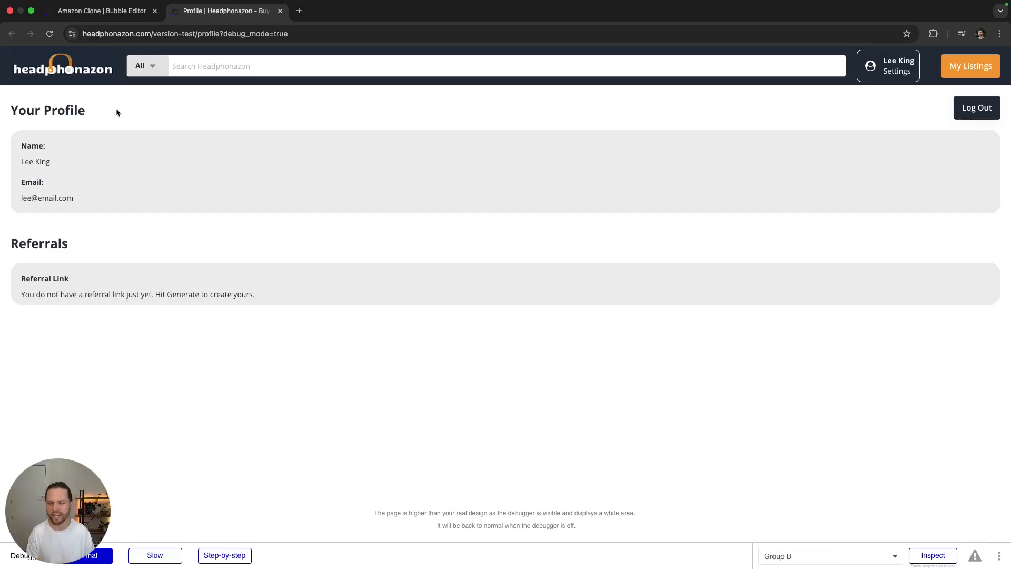
pyautogui.click(101, 11)
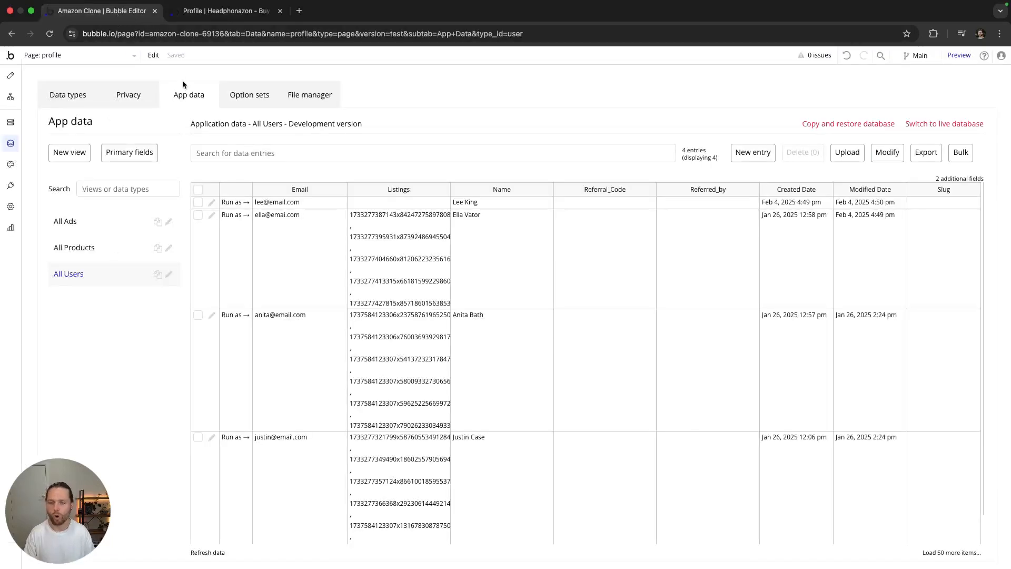
pyautogui.click(11, 76)
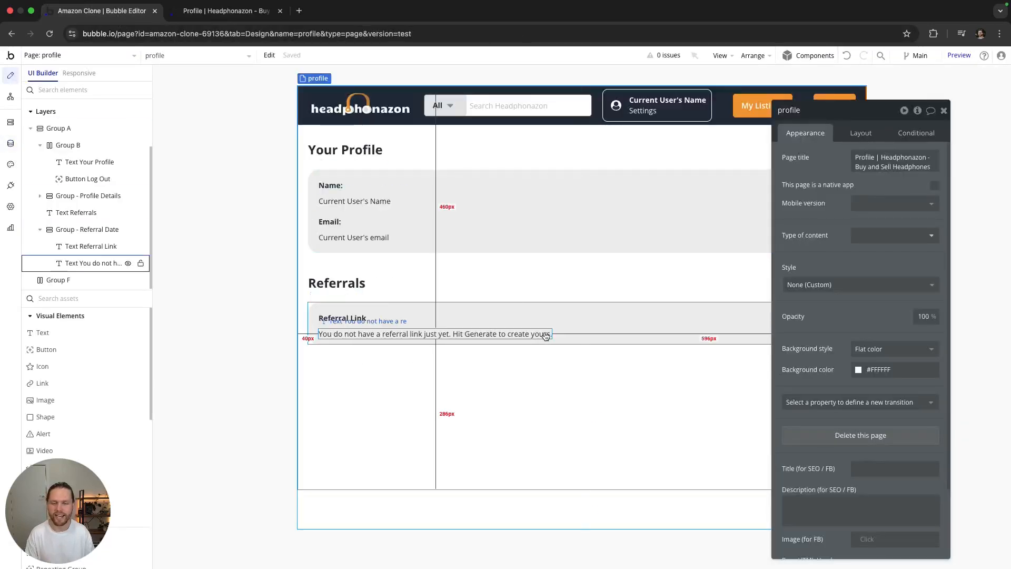
# Step: Add a new button to the Referral Link card and wrap it with the no-referral message in a row
pyautogui.moveTo(876, 148); pyautogui.dragTo(952, 258)
pyautogui.moveTo(88, 351); pyautogui.dragTo(482, 340)
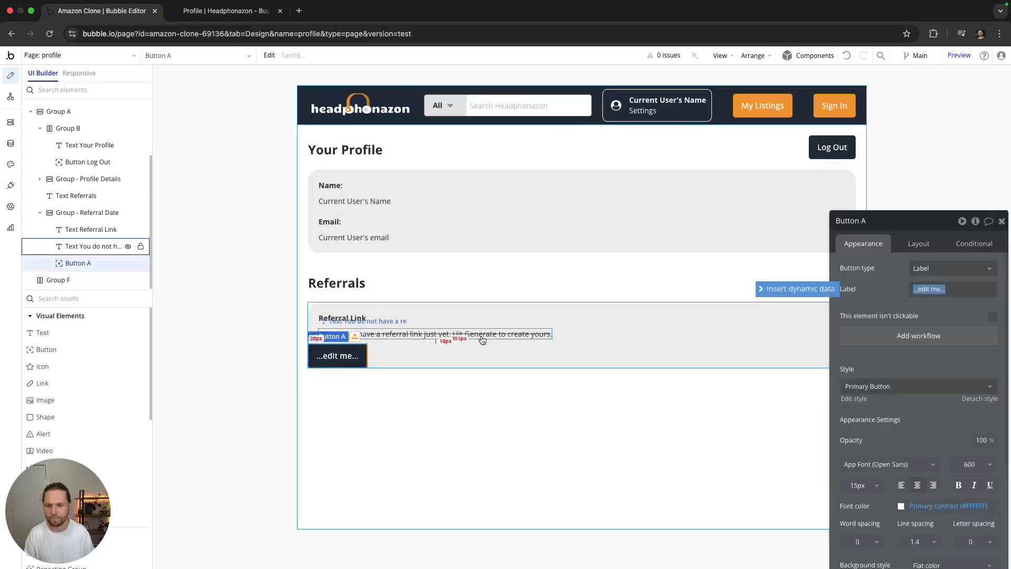
pyautogui.click(407, 332)
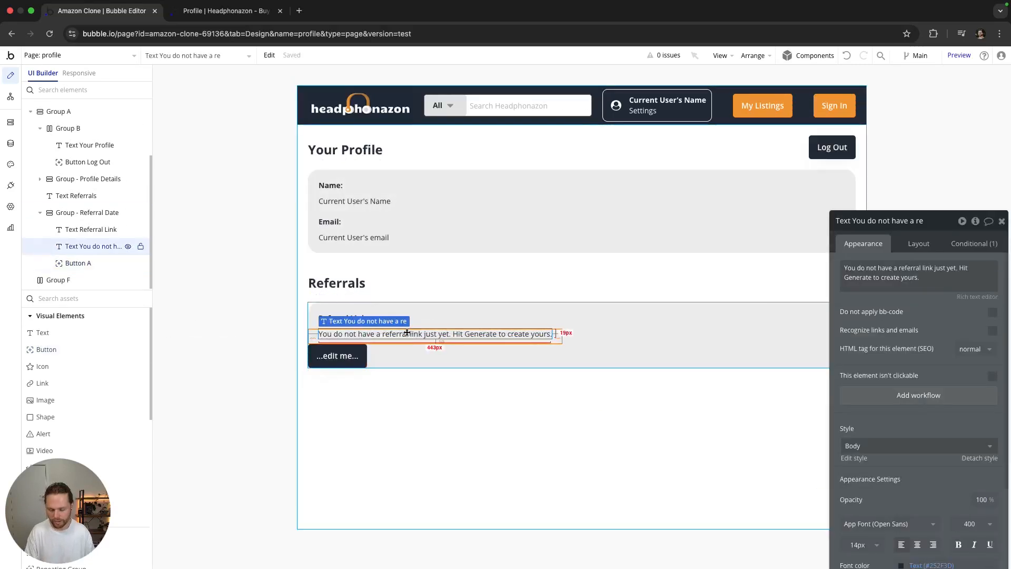
pyautogui.keyDown('shift'); pyautogui.click(347, 356); pyautogui.keyUp('shift')
pyautogui.rightClick(348, 356)
pyautogui.moveTo(406, 404)
pyautogui.click(504, 423)
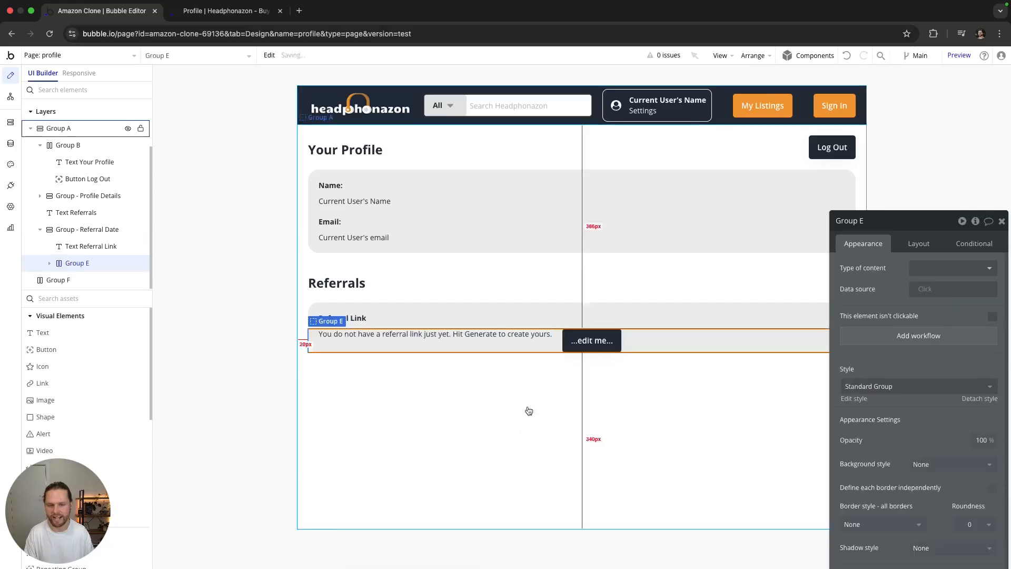
# Step: Let the no-referral message stretch to full width within the new row
pyautogui.click(601, 336)
pyautogui.click(661, 342)
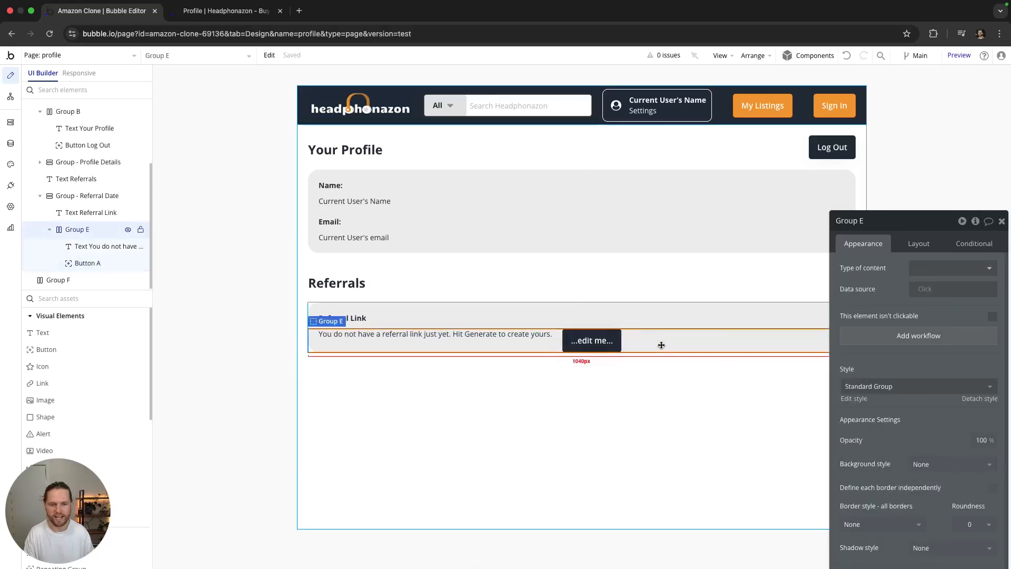
pyautogui.click(506, 334)
pyautogui.moveTo(935, 233); pyautogui.dragTo(848, 160)
pyautogui.click(838, 171)
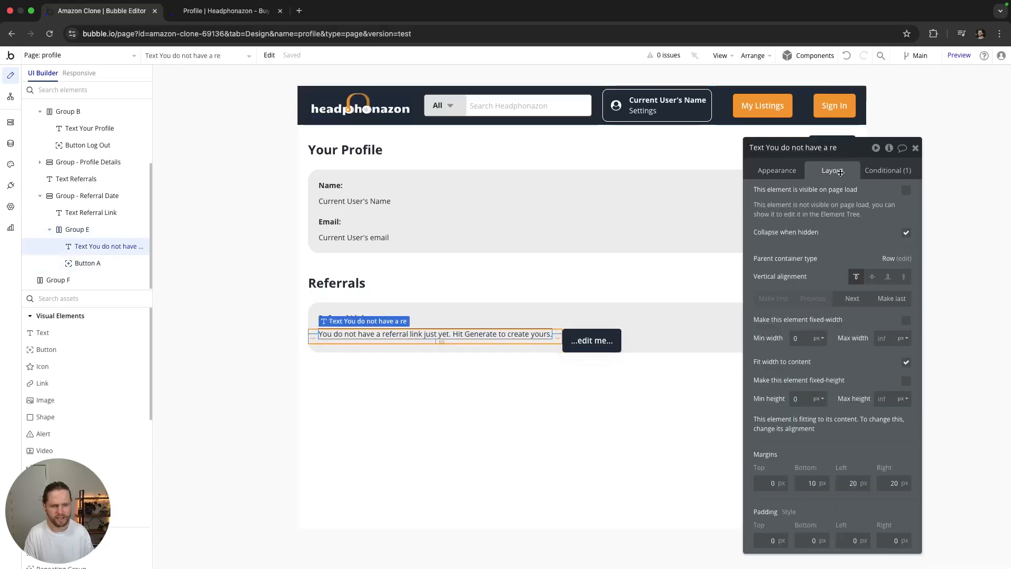
pyautogui.click(906, 362)
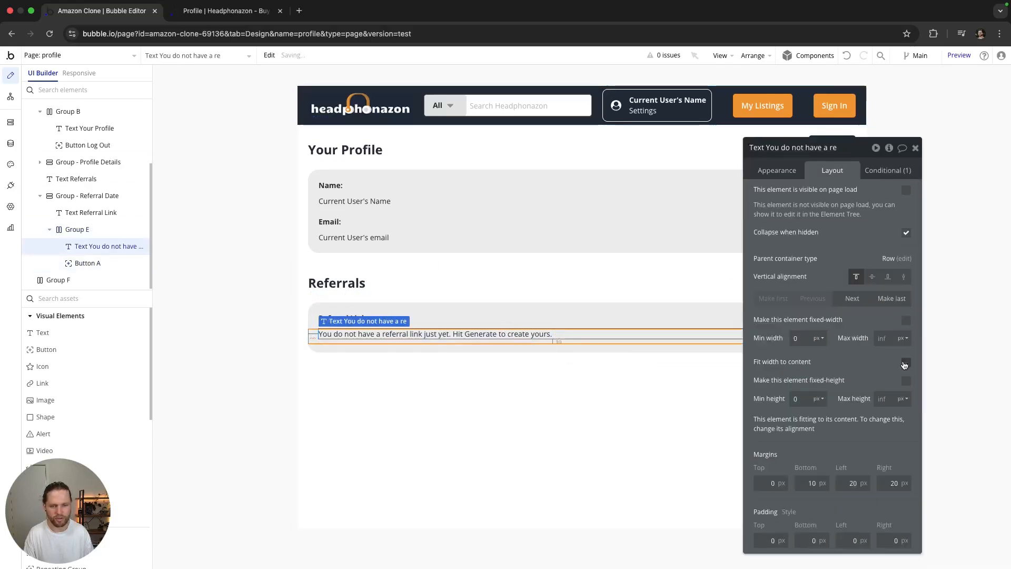
pyautogui.moveTo(853, 149); pyautogui.dragTo(423, 169)
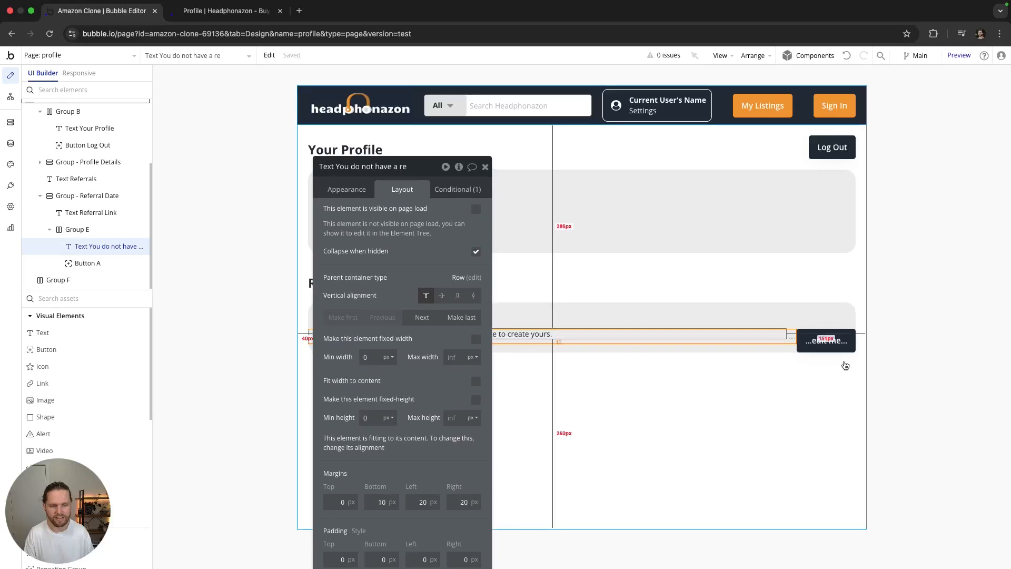
# Step: Give the button right, left (10) and bottom (20) margins
pyautogui.click(826, 342)
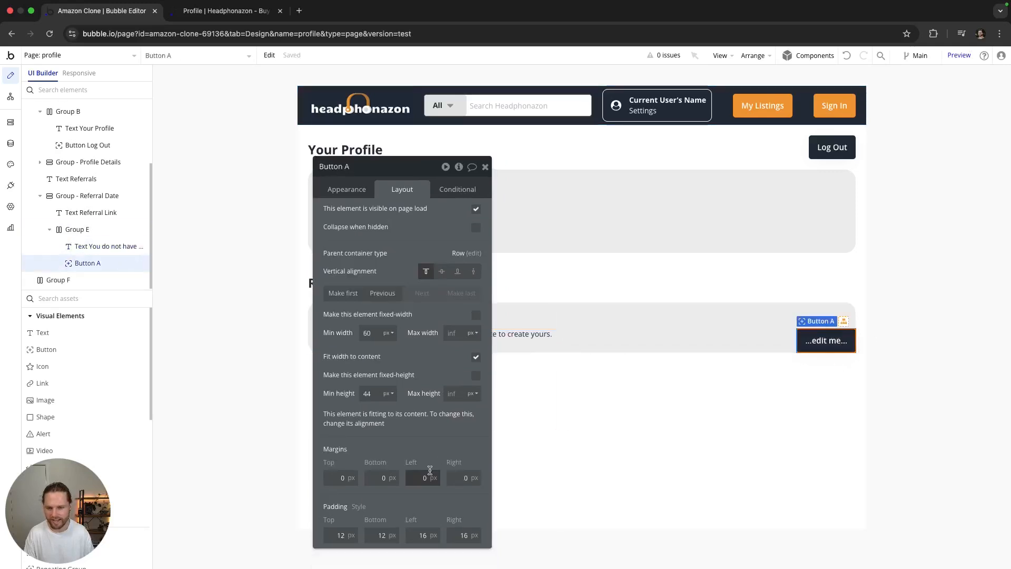
pyautogui.click(459, 480)
pyautogui.write('2')
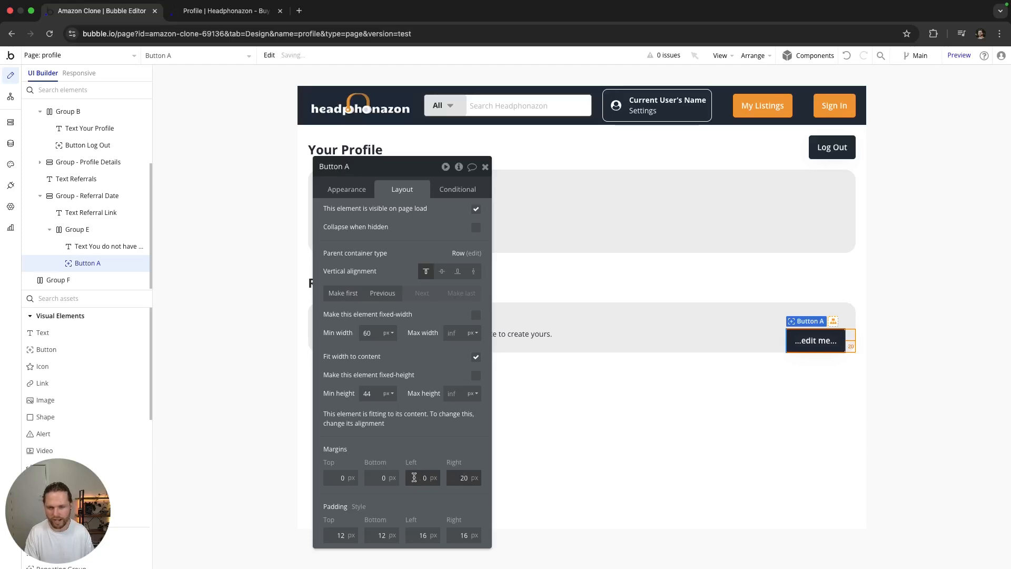
pyautogui.click(417, 479)
pyautogui.write('1')
pyautogui.click(434, 451)
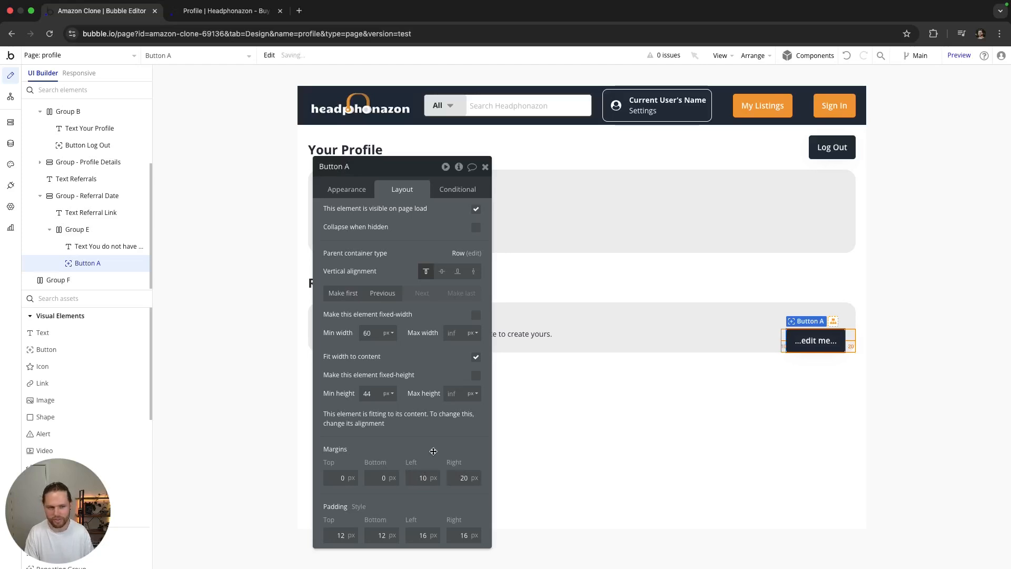
pyautogui.click(382, 476)
pyautogui.write('2')
pyautogui.click(401, 462)
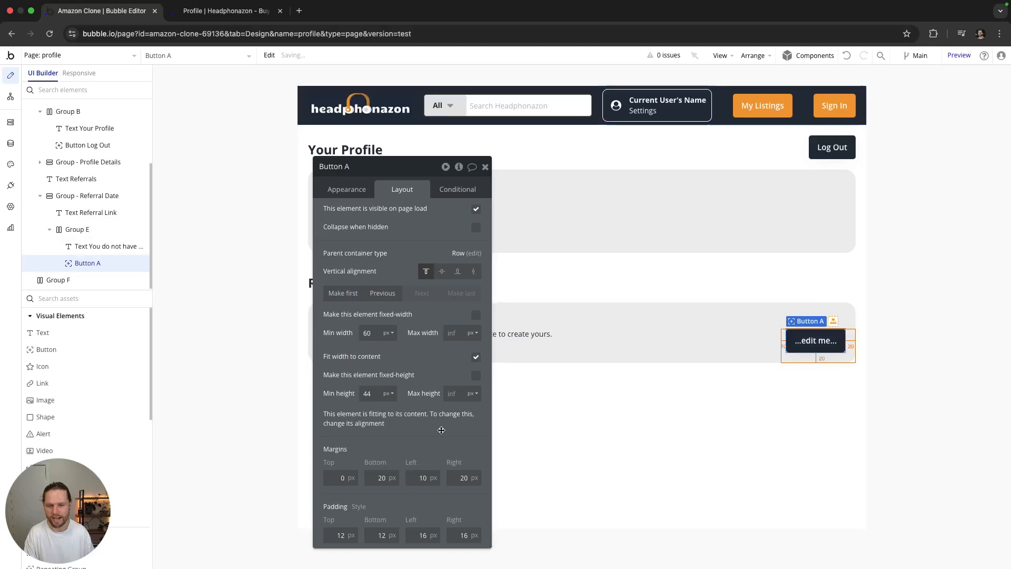
pyautogui.moveTo(384, 477); pyautogui.dragTo(374, 480)
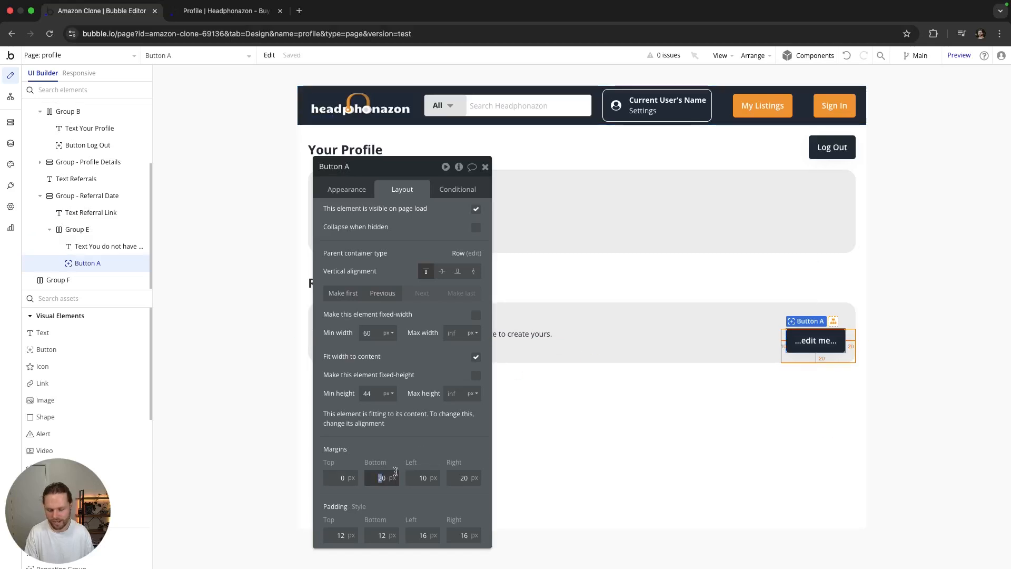
# Step: Centre the empty-state referral text vertically in its row
pyautogui.click(547, 337)
pyautogui.moveTo(414, 191); pyautogui.dragTo(271, 179)
pyautogui.click(298, 284)
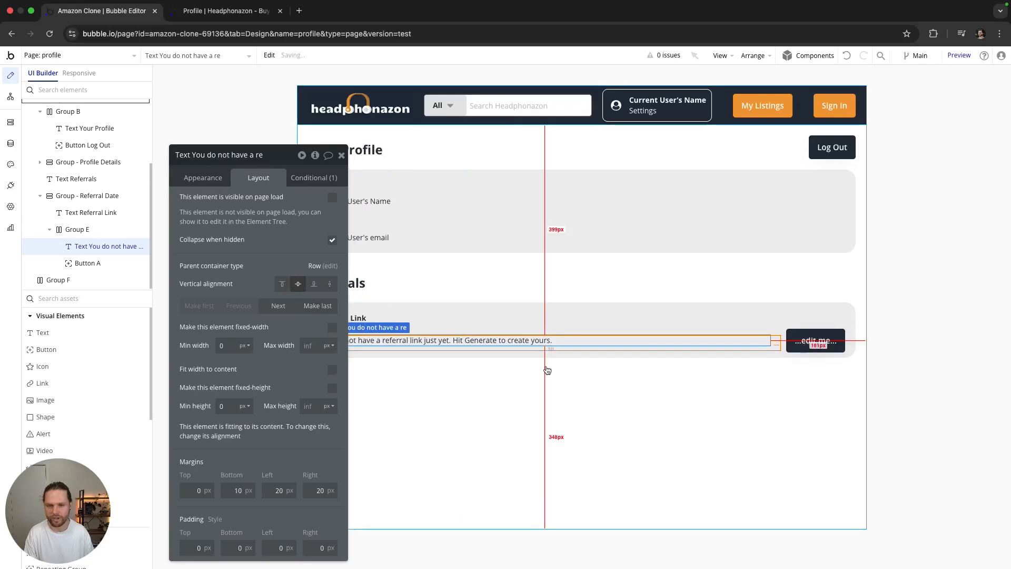
pyautogui.click(547, 370)
pyautogui.moveTo(285, 153); pyautogui.dragTo(200, 133)
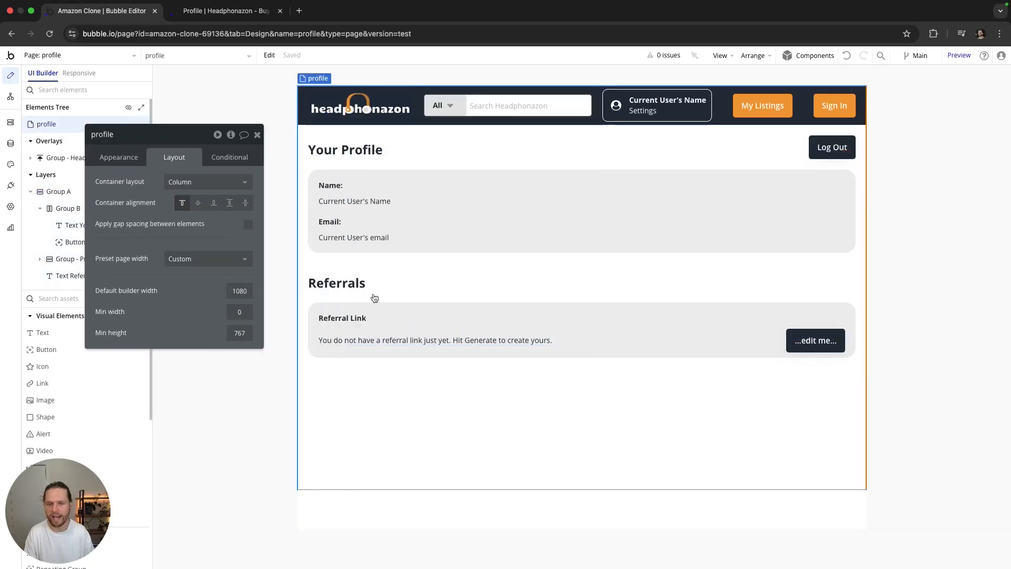
# Step: Relabel the button 'Generate Code' and create a workflow for when it's clicked
pyautogui.click(814, 340)
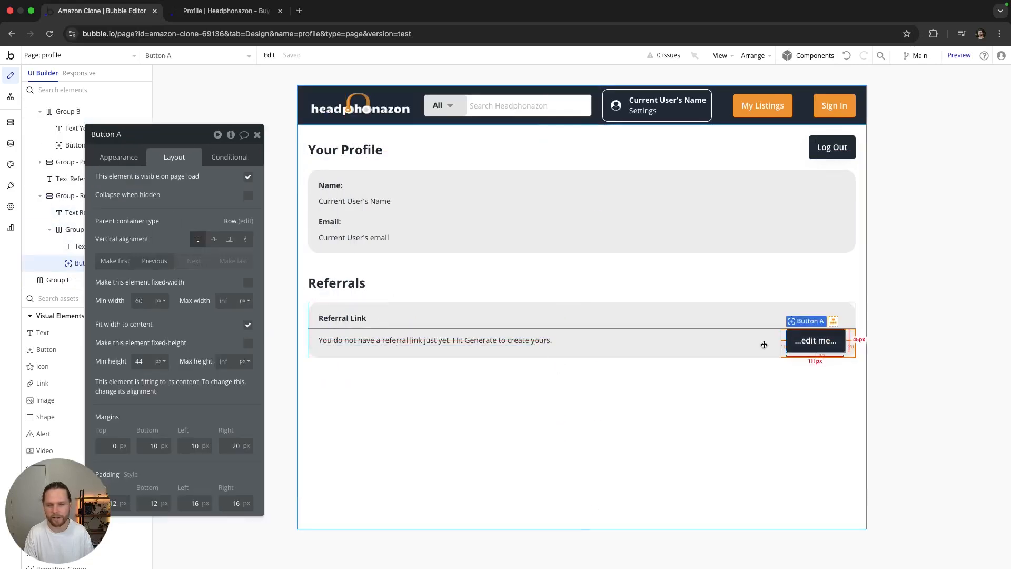
pyautogui.click(118, 157)
pyautogui.tripleClick(212, 203)
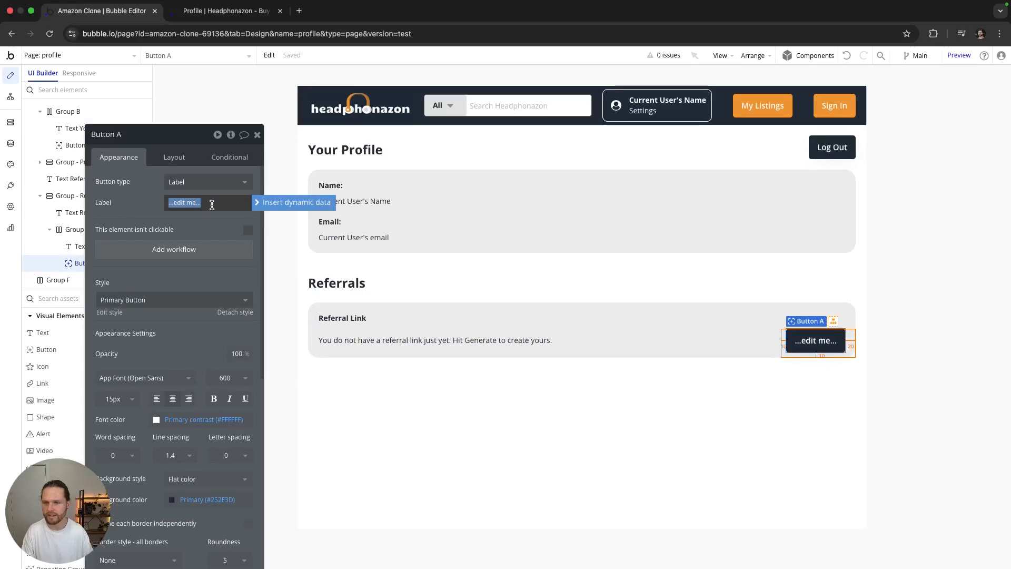
pyautogui.write('Generate Code')
pyautogui.click(147, 208)
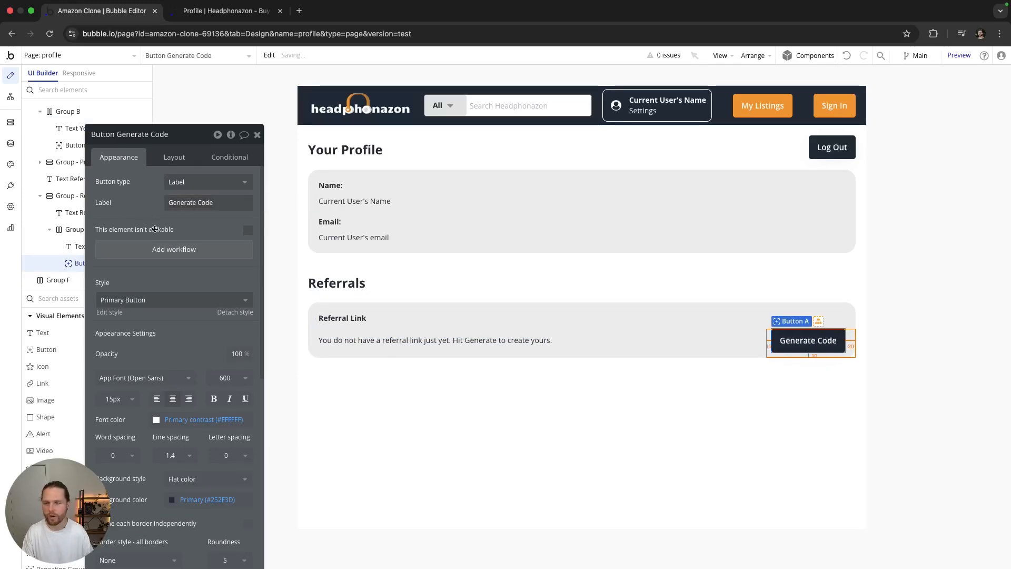
pyautogui.click(181, 253)
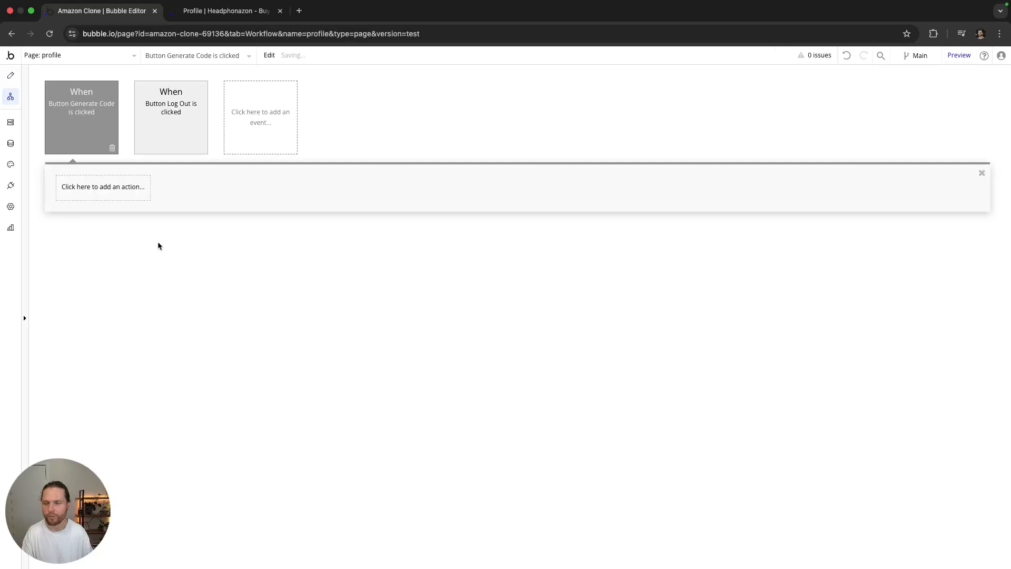
# Step: Add a 'Make changes to current user' action setting Referral_Code to Calculate formula
pyautogui.click(125, 197)
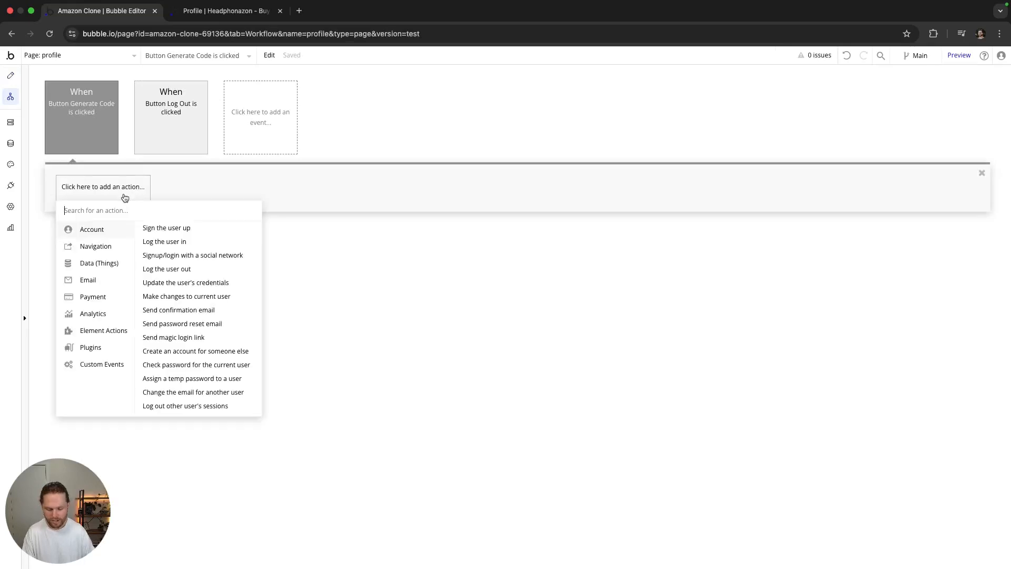
pyautogui.write('make')
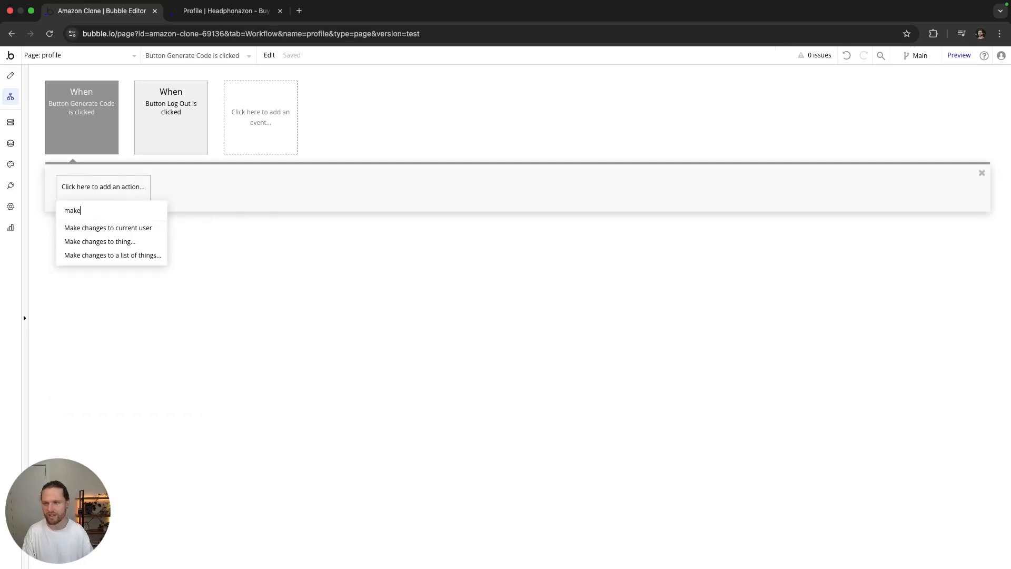
pyautogui.click(132, 229)
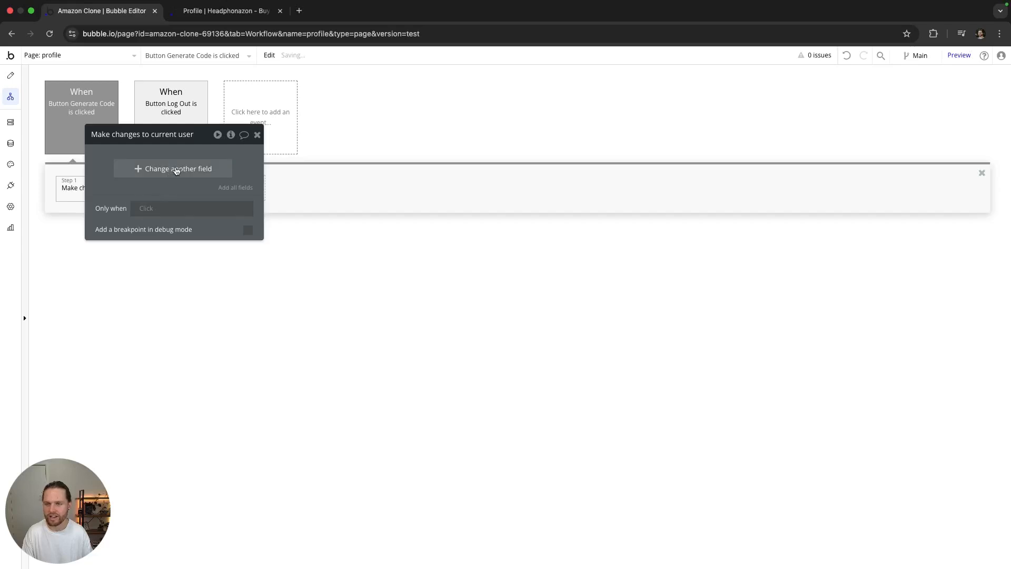
pyautogui.click(170, 167)
pyautogui.click(101, 164)
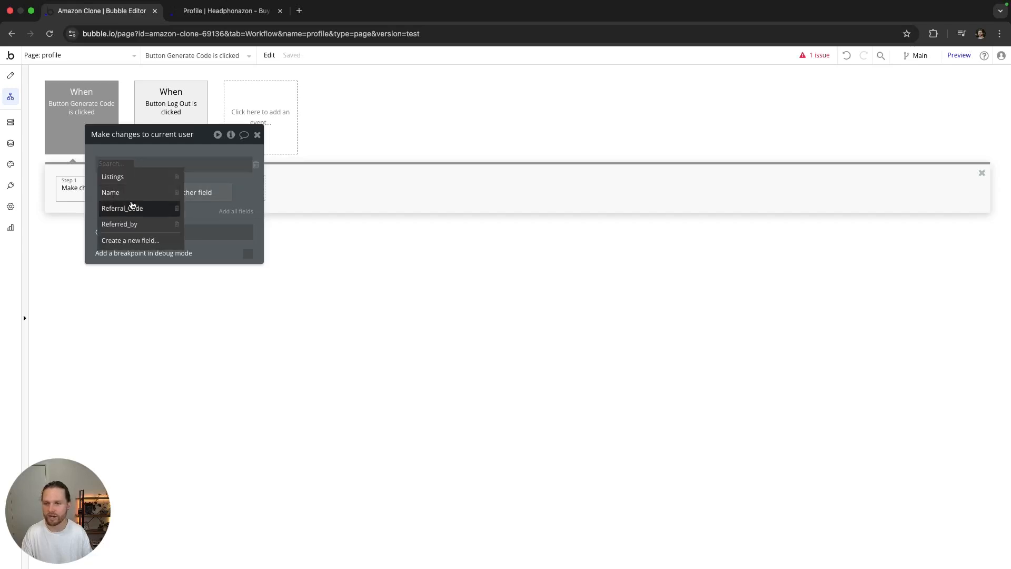
pyautogui.click(134, 210)
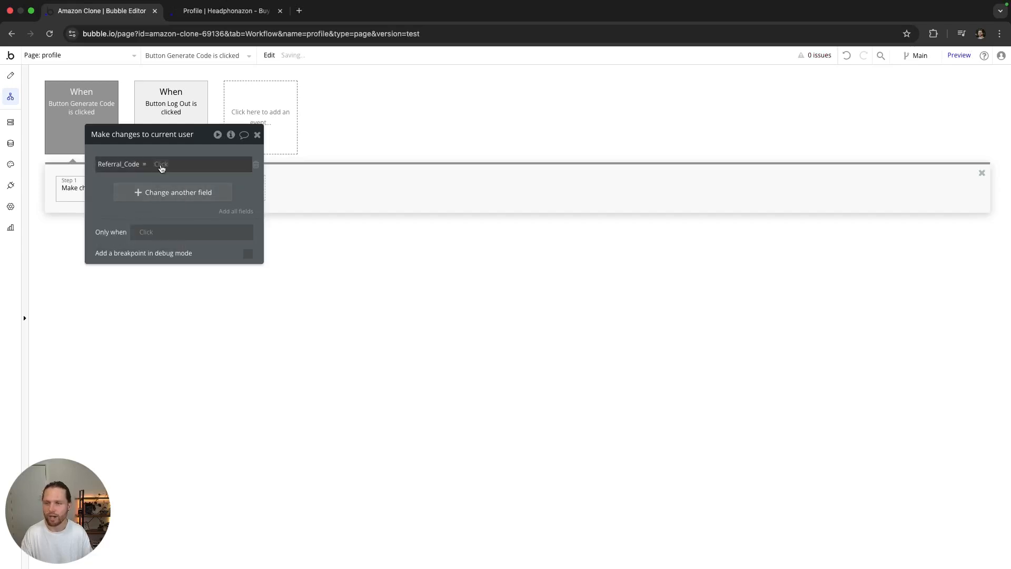
pyautogui.click(161, 164)
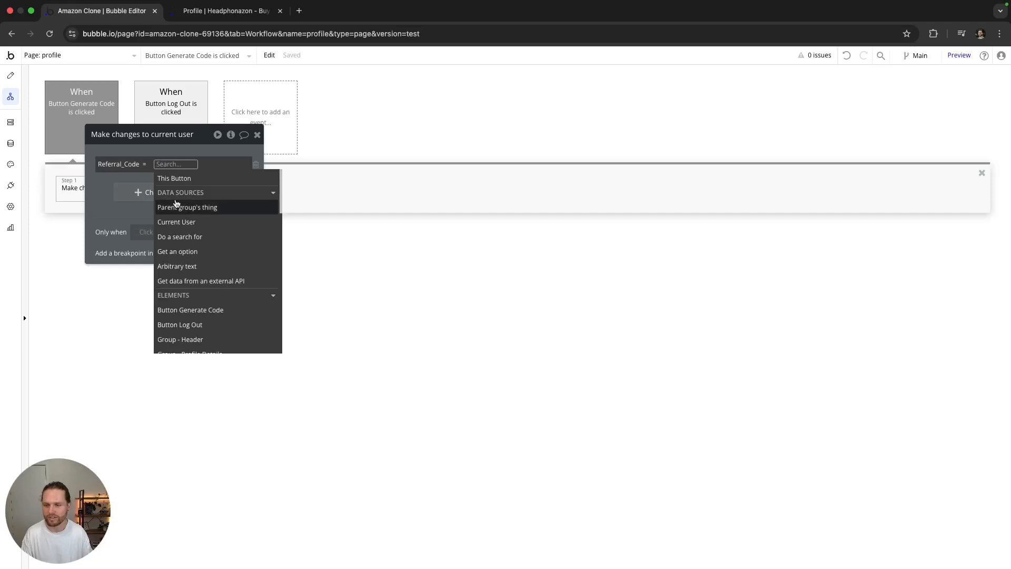
pyautogui.moveTo(210, 261)
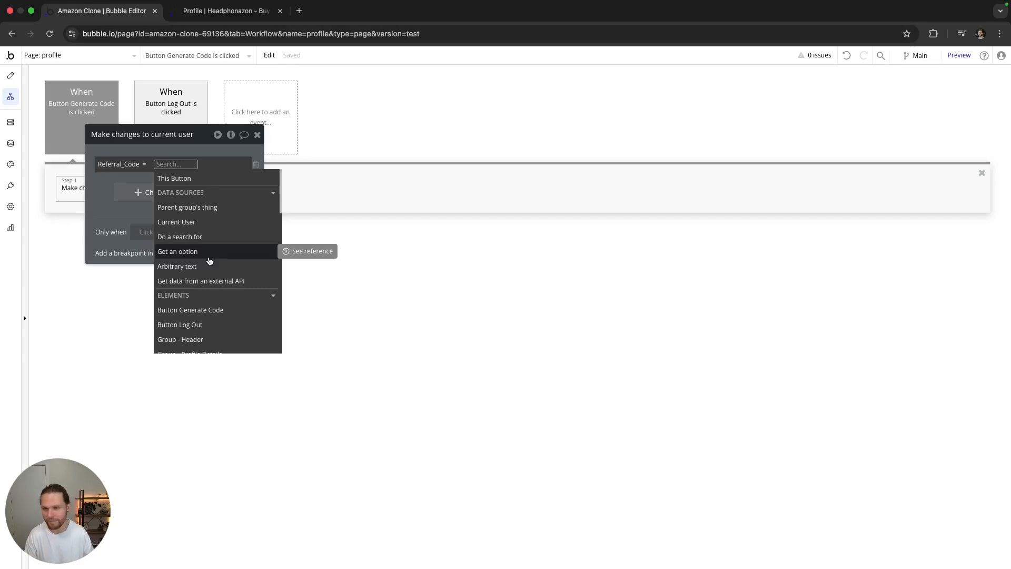
pyautogui.scroll(-10, 210, 253)
pyautogui.scroll(-3, 213, 242)
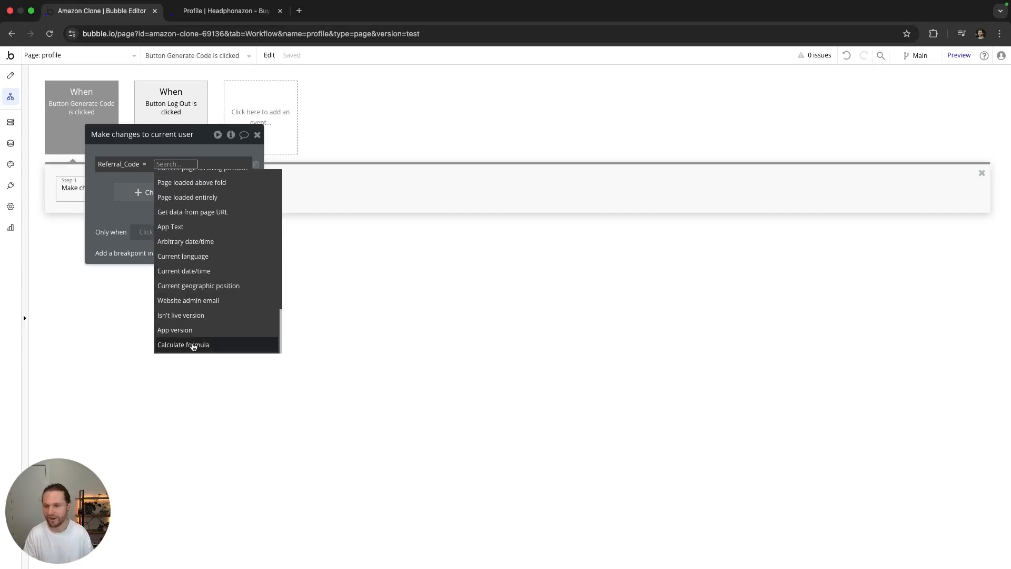
pyautogui.click(193, 345)
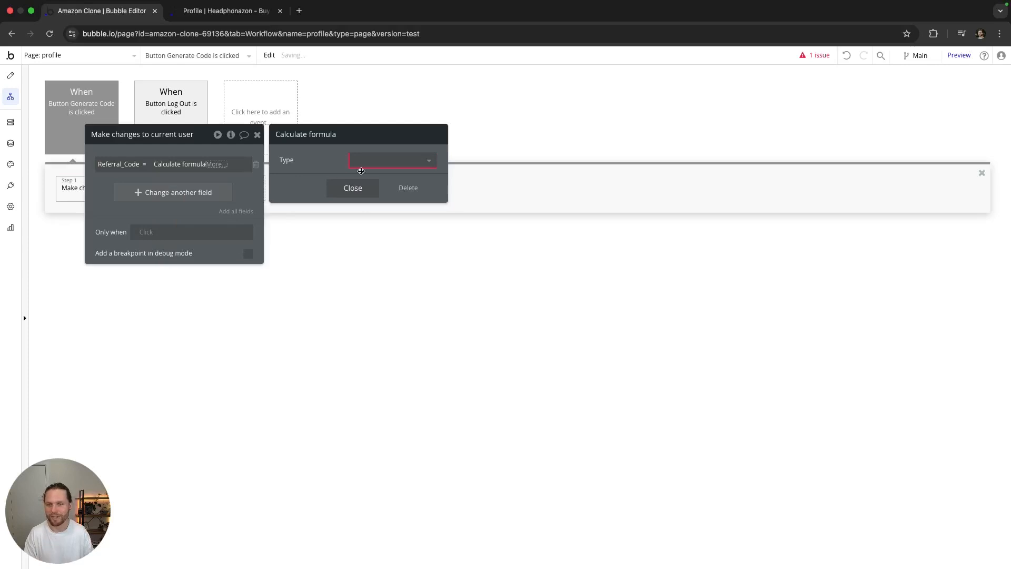
# Step: Make the formula Generate random string with length 12, using letters and numbers
pyautogui.click(361, 168)
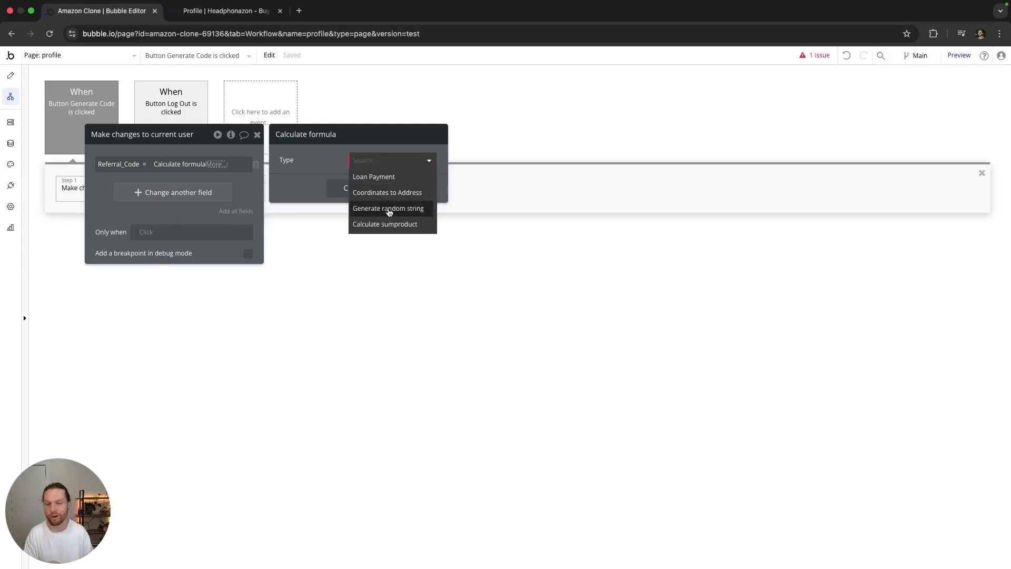
pyautogui.click(389, 209)
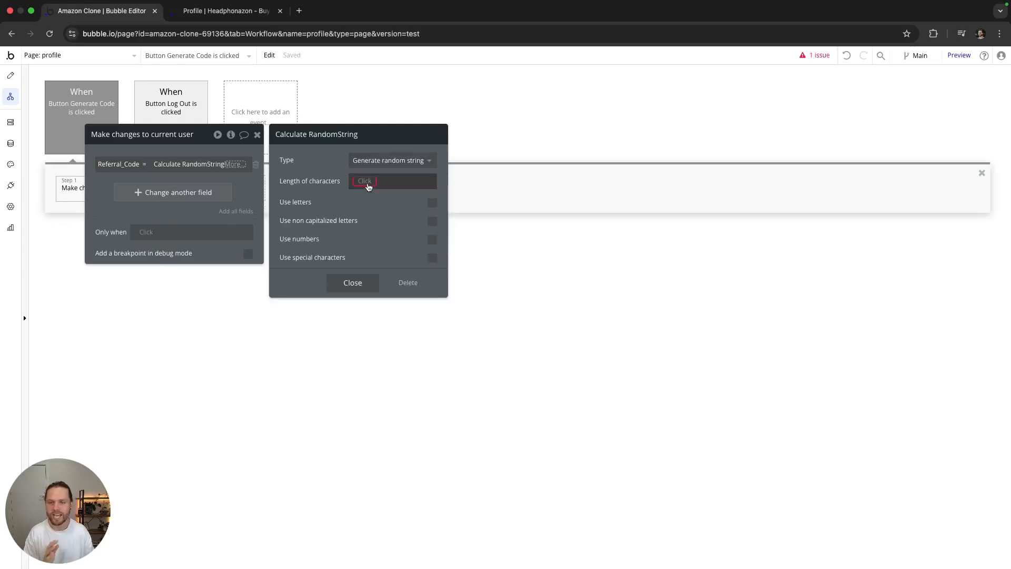
pyautogui.click(364, 181)
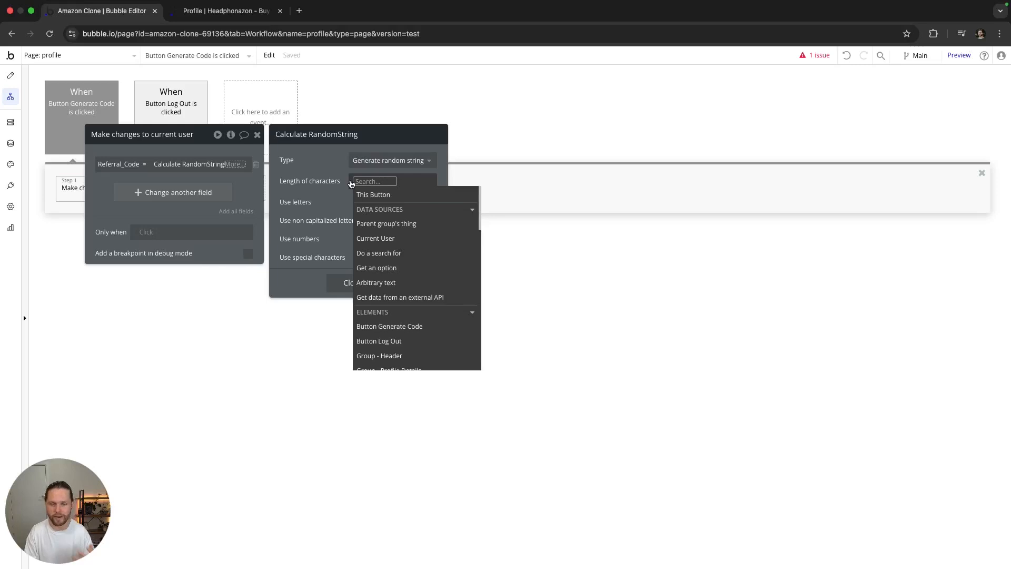
pyautogui.write('12')
pyautogui.click(327, 187)
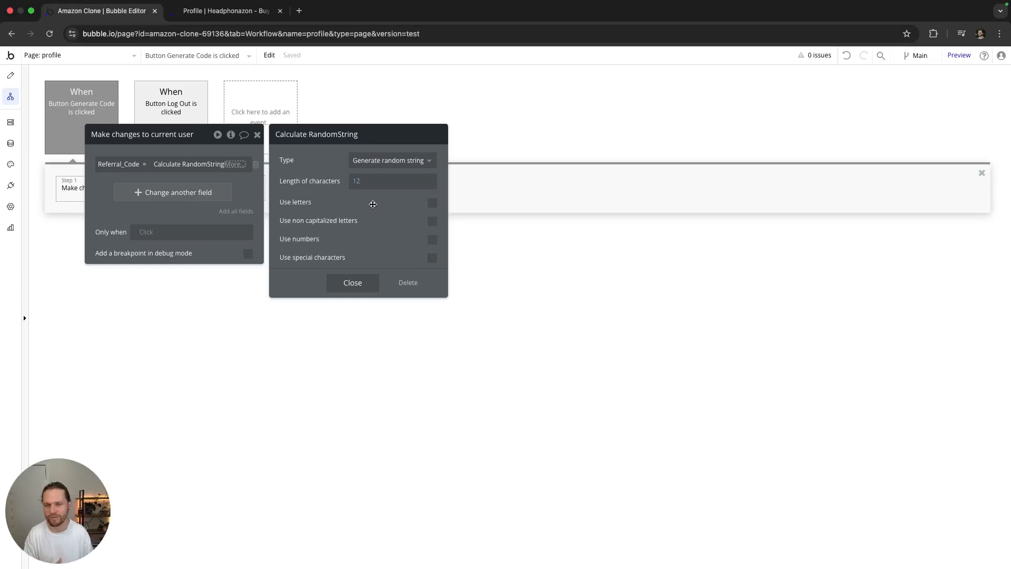
pyautogui.click(432, 240)
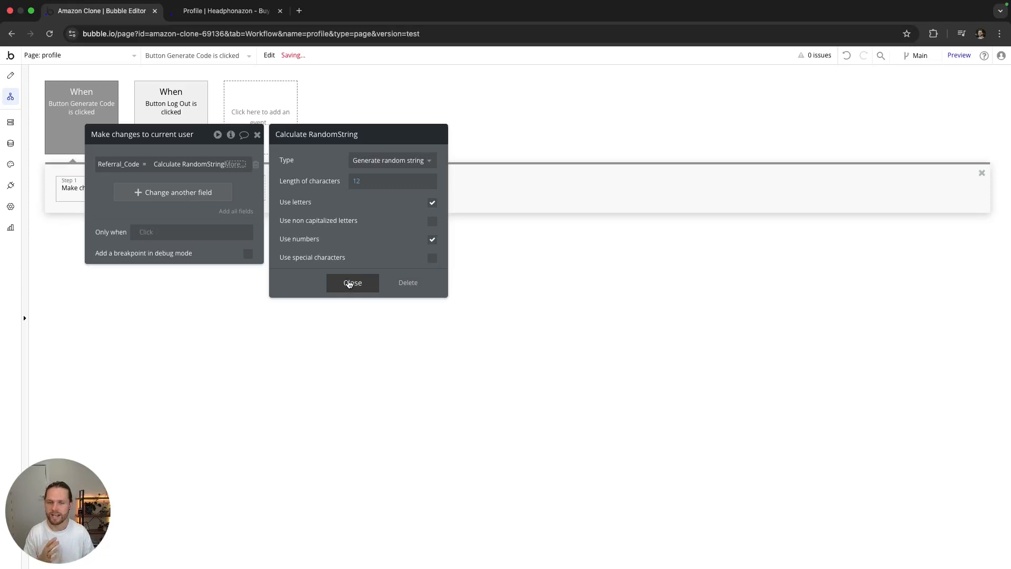
pyautogui.click(350, 283)
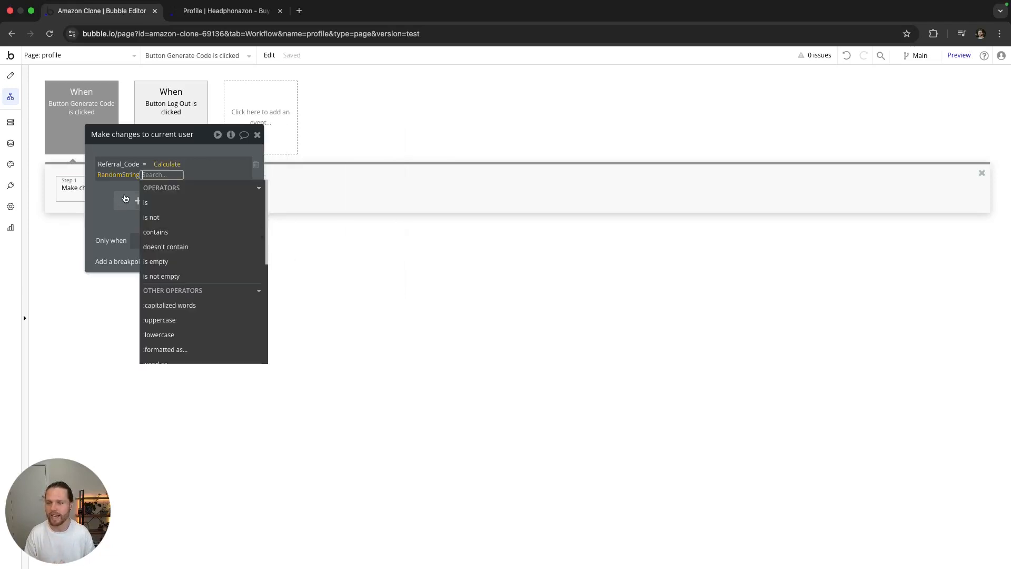
pyautogui.click(101, 190)
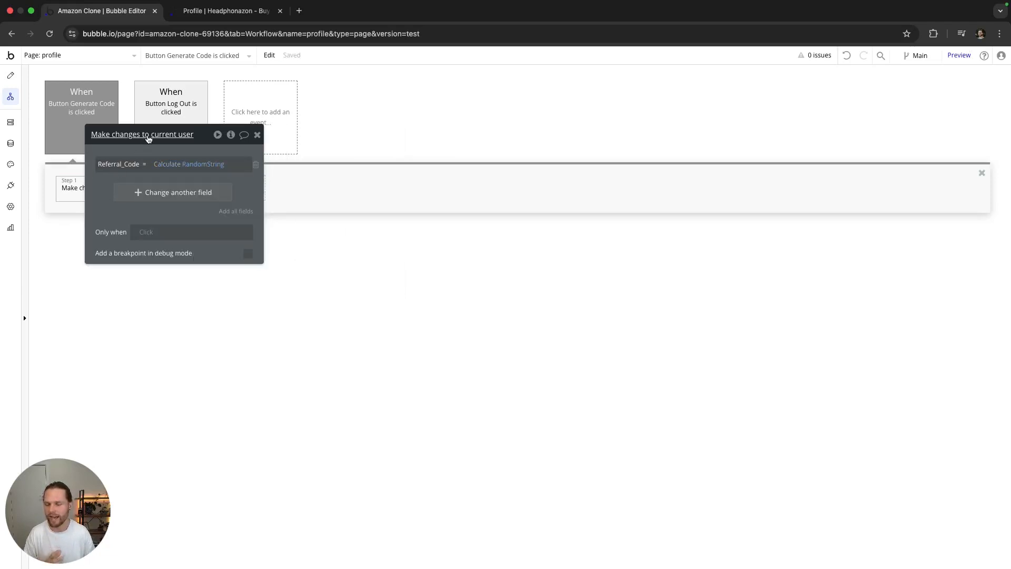
pyautogui.moveTo(148, 138); pyautogui.dragTo(487, 235)
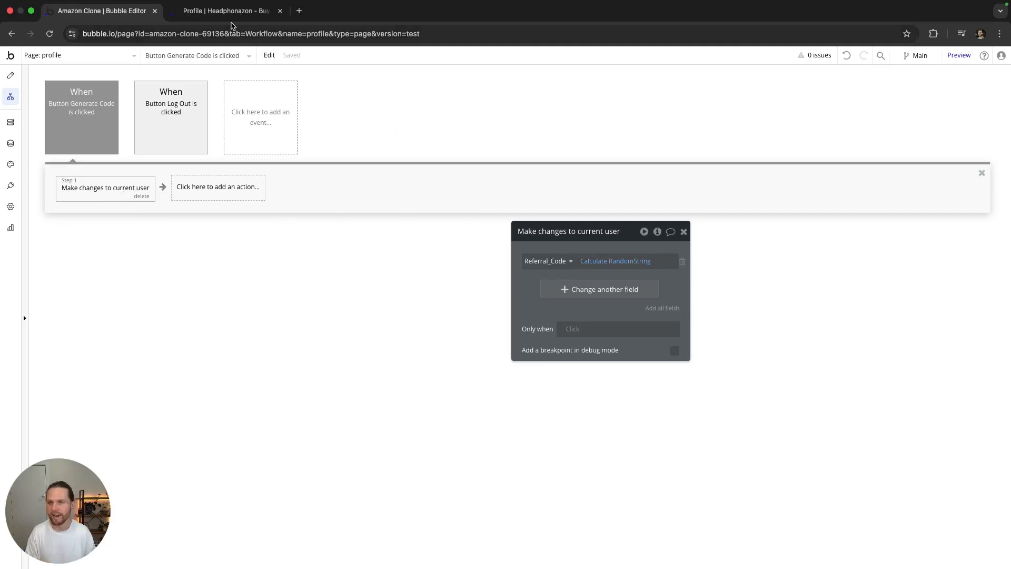
pyautogui.click(226, 11)
# Step: Reload the Headphonazon preview, click Generate Code, and return to the editor's workflow
pyautogui.click(51, 33)
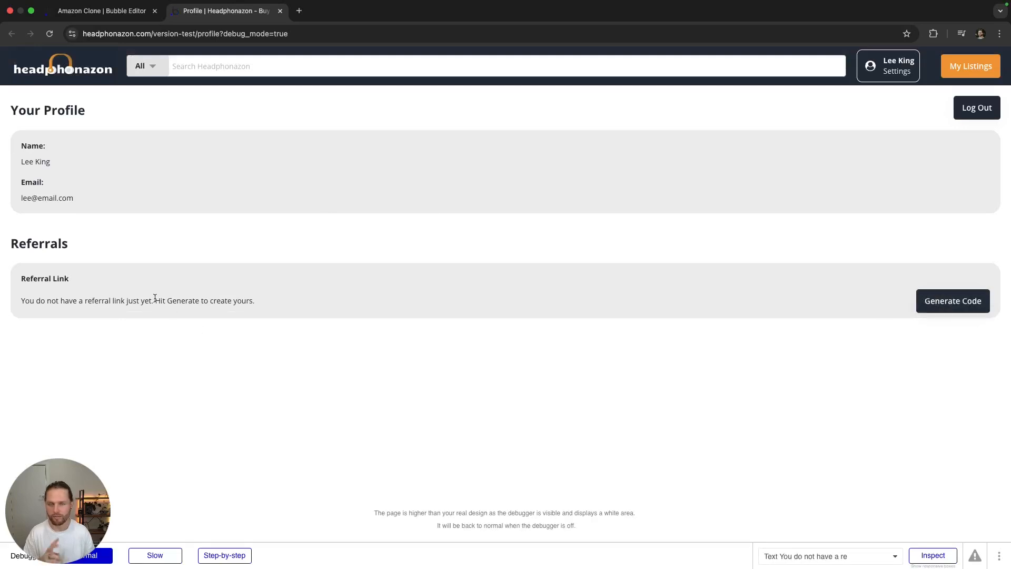
pyautogui.moveTo(235, 300); pyautogui.dragTo(79, 301)
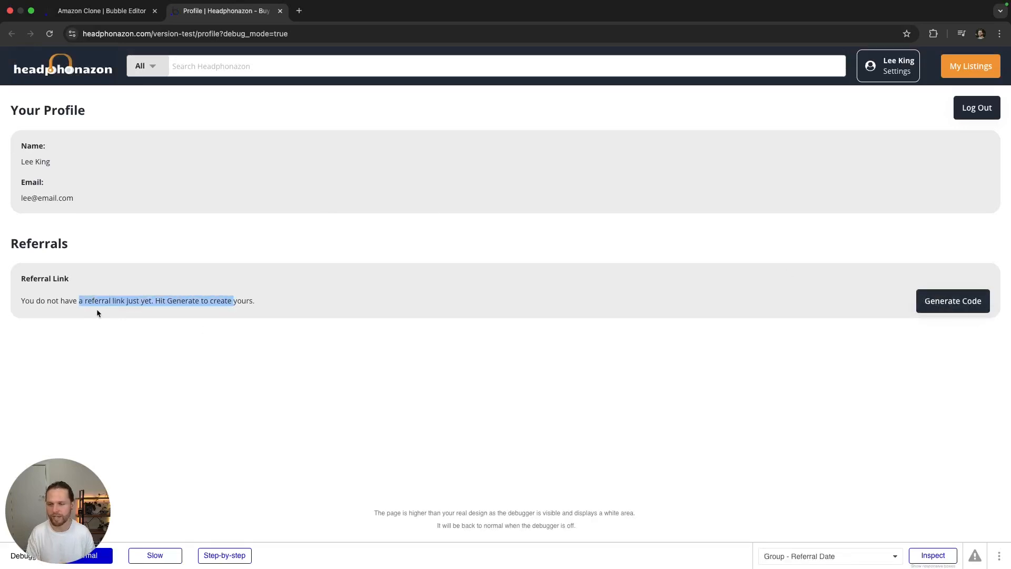
pyautogui.click(96, 308)
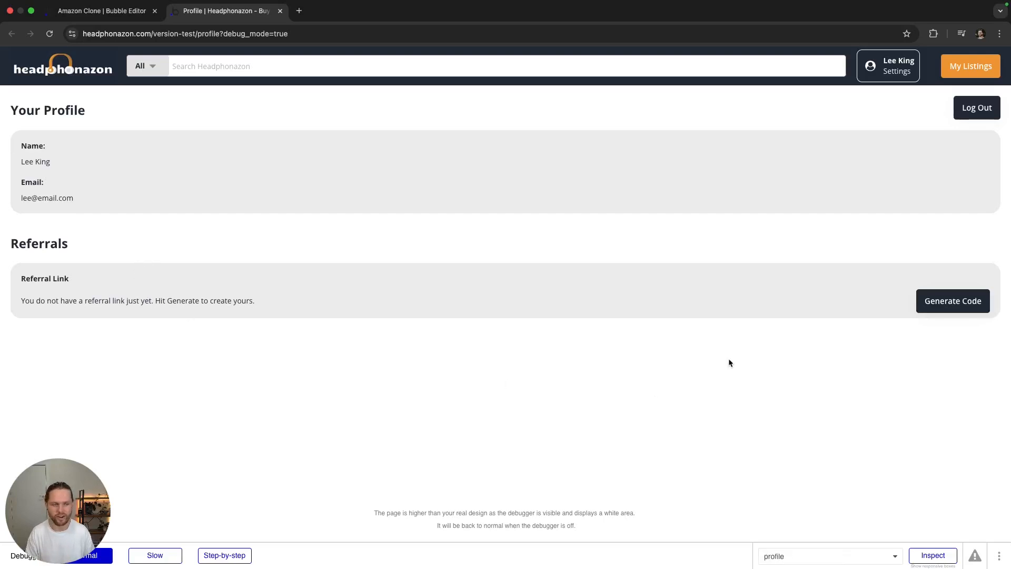
pyautogui.click(939, 304)
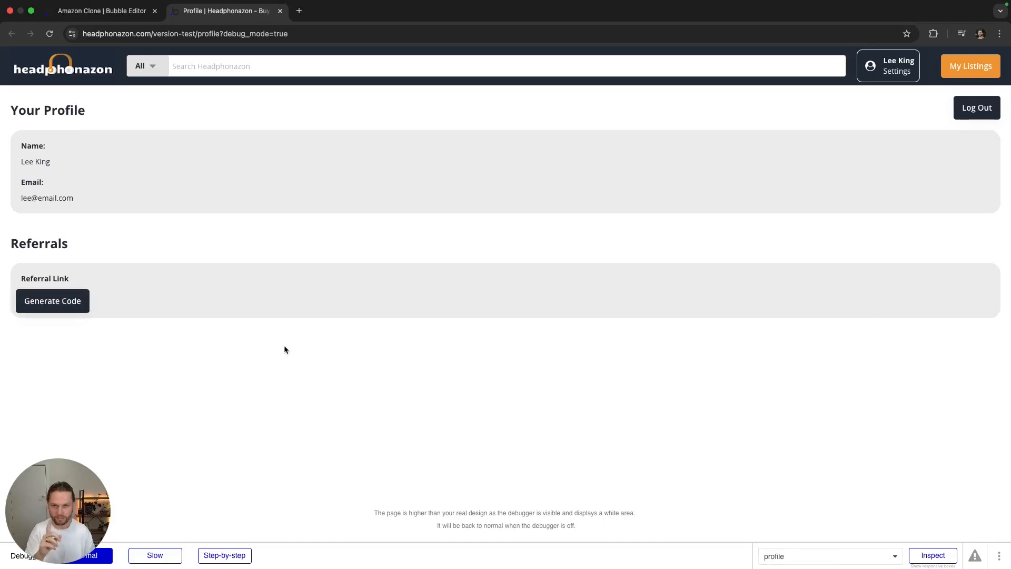
pyautogui.click(113, 16)
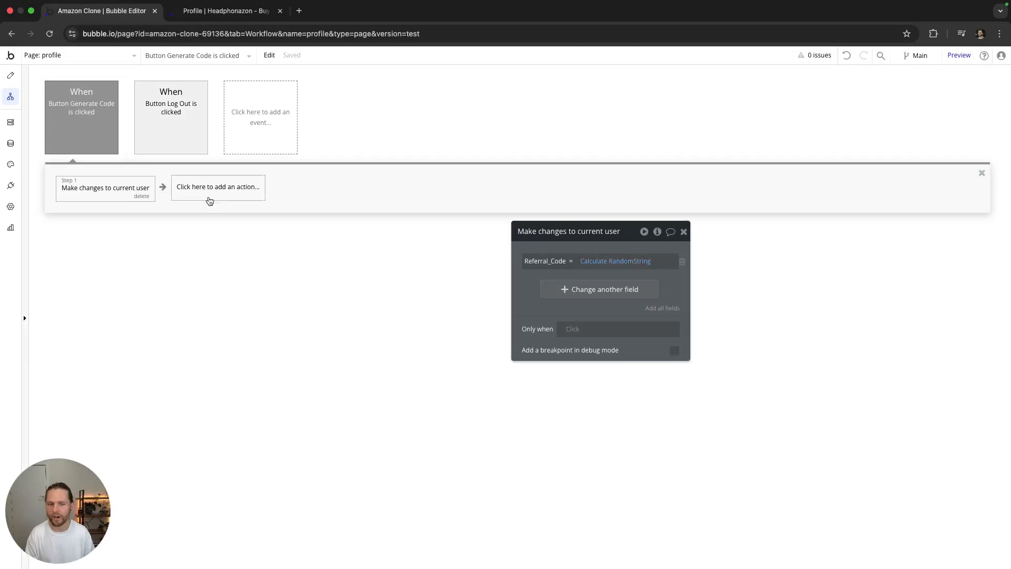
# Step: Refresh All Users data to check the current user's new Referral_Code, then return to Design
pyautogui.click(10, 144)
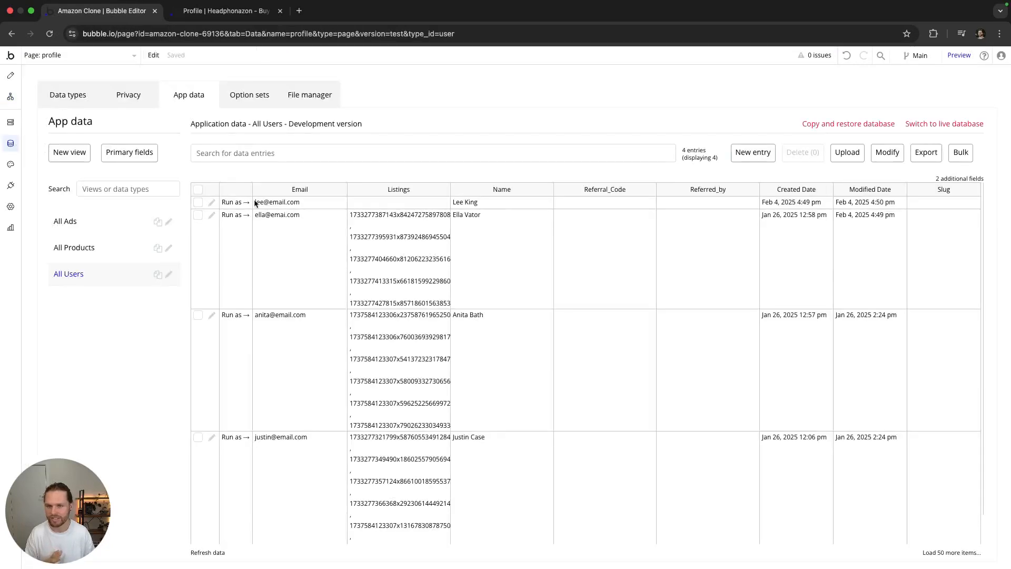
pyautogui.click(50, 34)
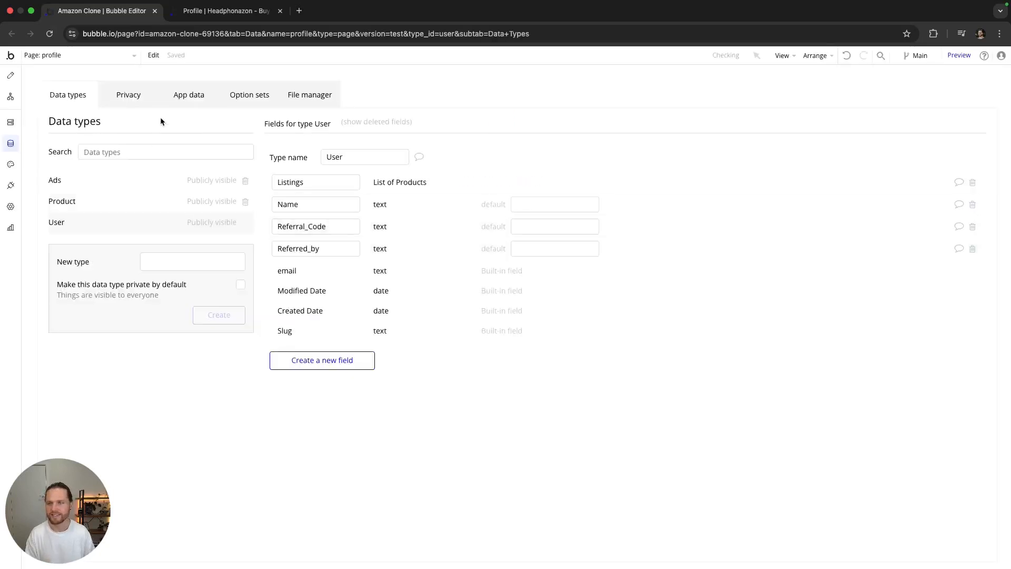
pyautogui.click(189, 95)
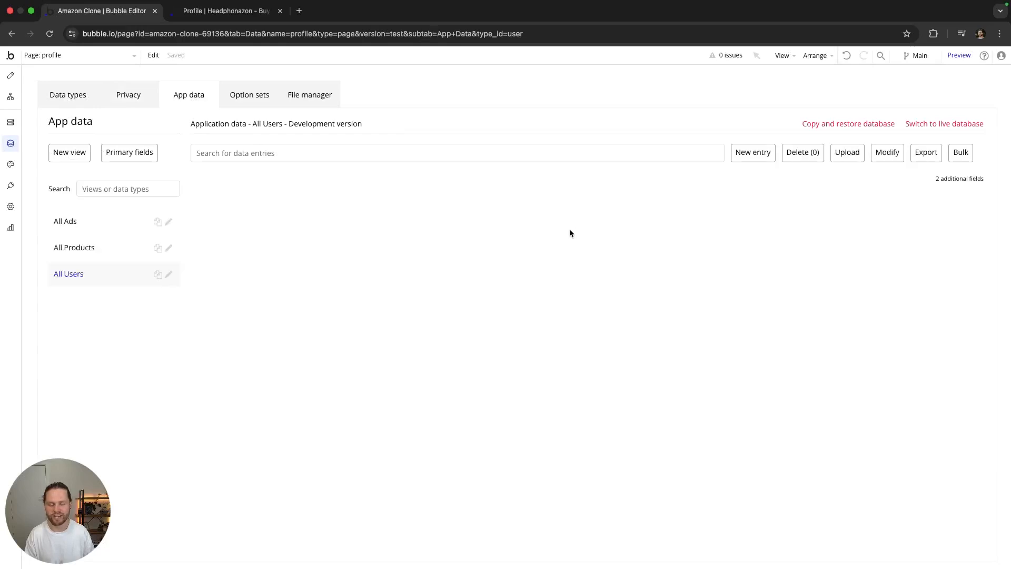
pyautogui.click(585, 204)
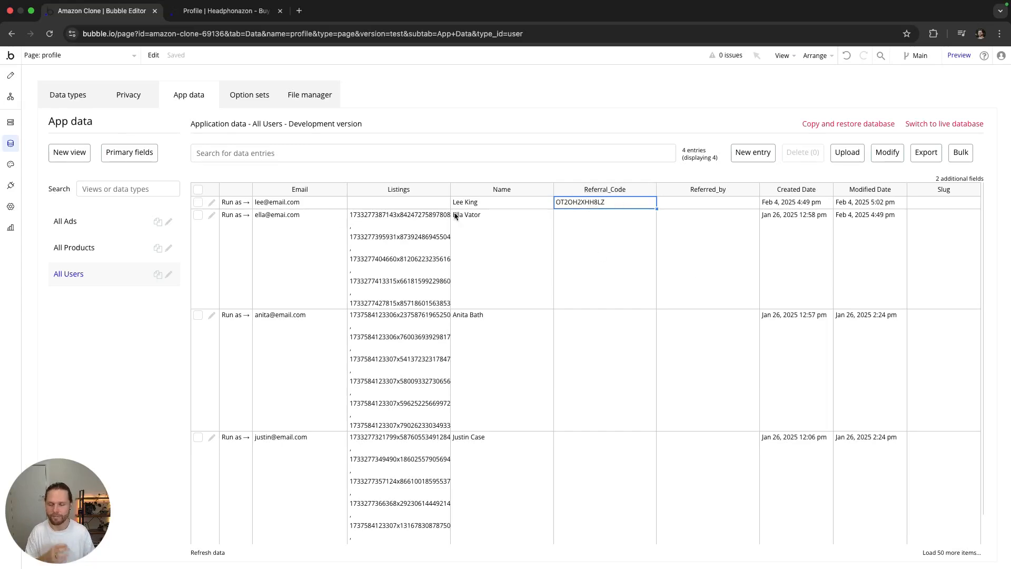
pyautogui.click(11, 76)
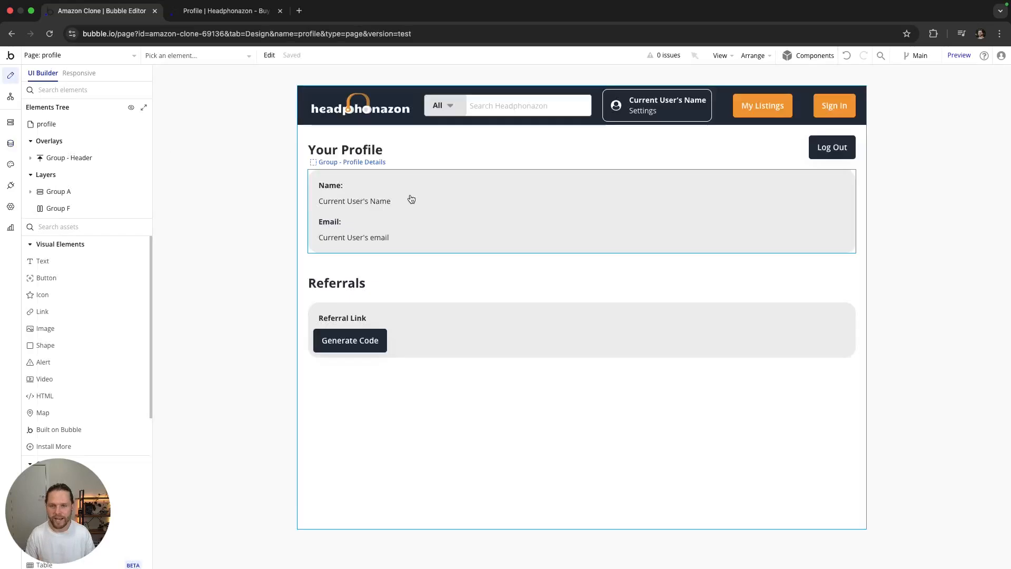
# Step: Expand Group A, Group - Referral Date and Group E, and reveal the hidden 'You do not have…' text
pyautogui.click(42, 196)
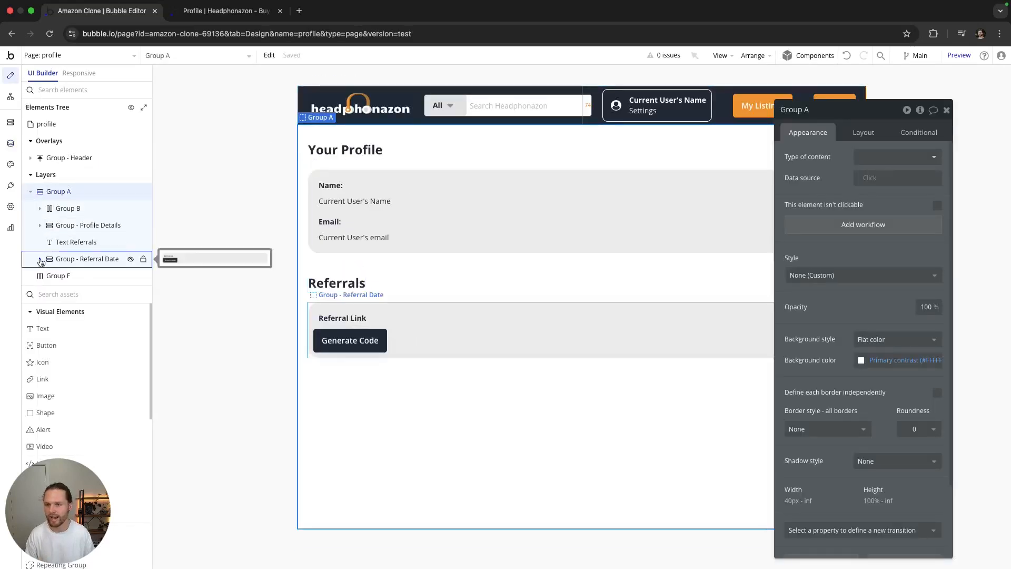
pyautogui.click(91, 274)
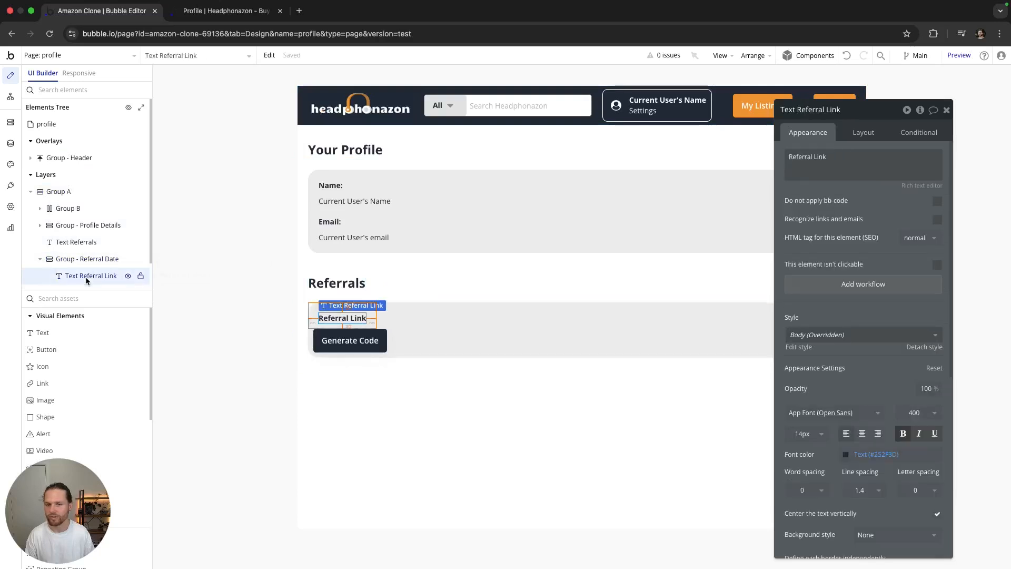
pyautogui.scroll(-1, 60, 268)
pyautogui.click(49, 265)
pyautogui.click(87, 280)
pyautogui.scroll(-1, 101, 258)
pyautogui.click(127, 250)
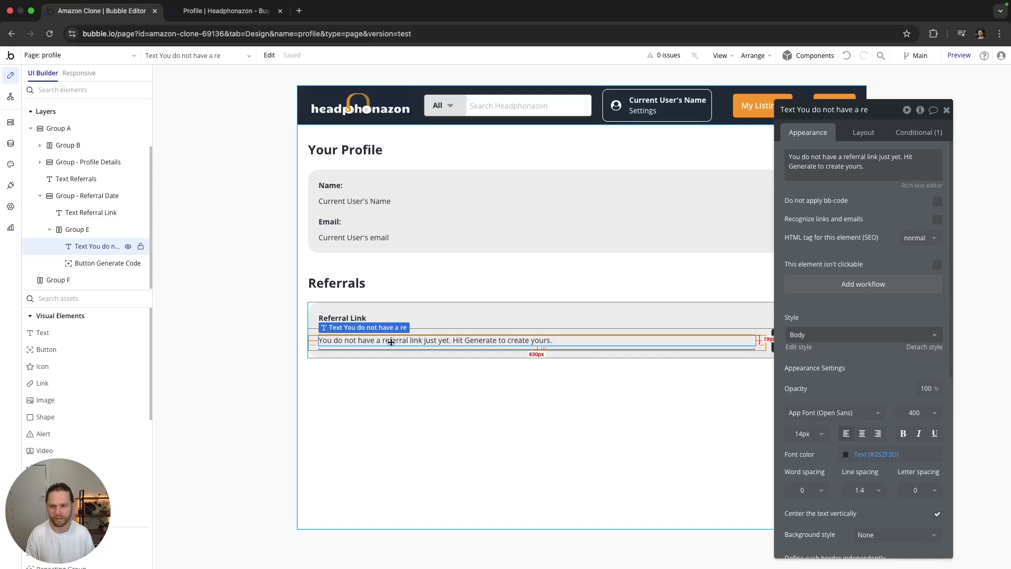
pyautogui.scroll(-10, 94, 342)
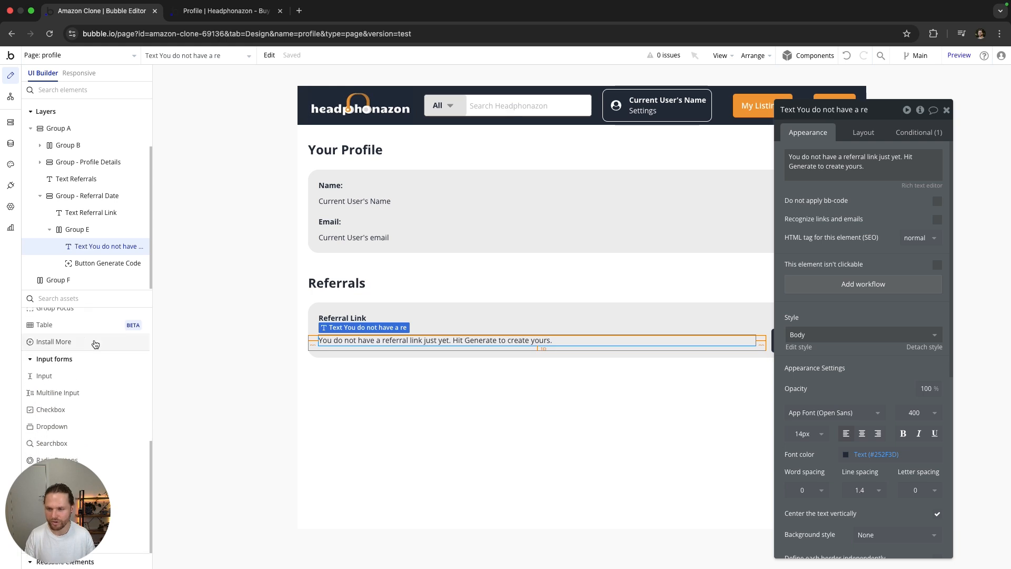
# Step: Place a new input beside the empty-state text and name it 'Input - Referral Link'
pyautogui.moveTo(55, 380); pyautogui.dragTo(651, 338)
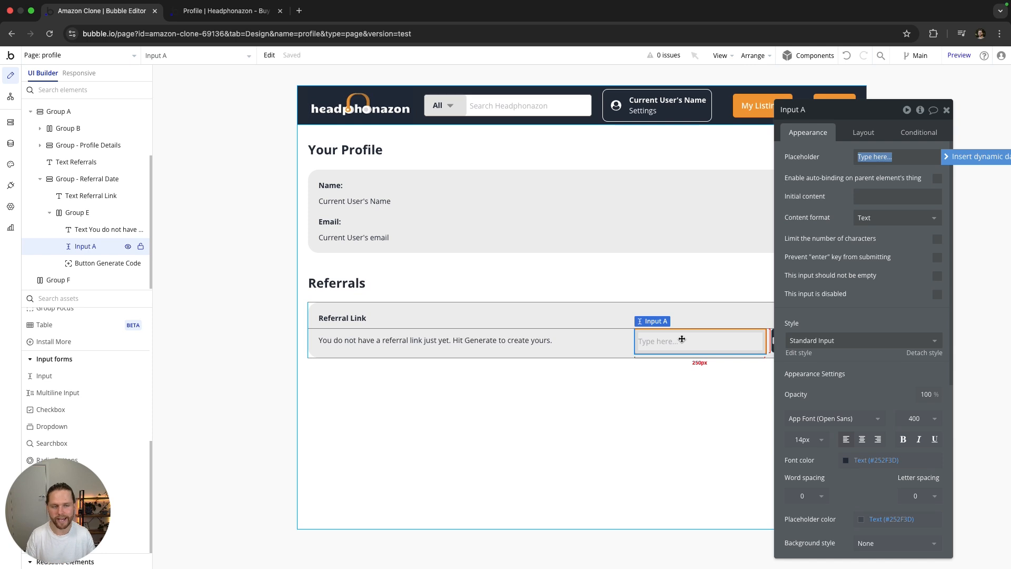
pyautogui.click(812, 112)
pyautogui.press('BackSpace')
pyautogui.press('BackSpace')
pyautogui.write('- Referral')
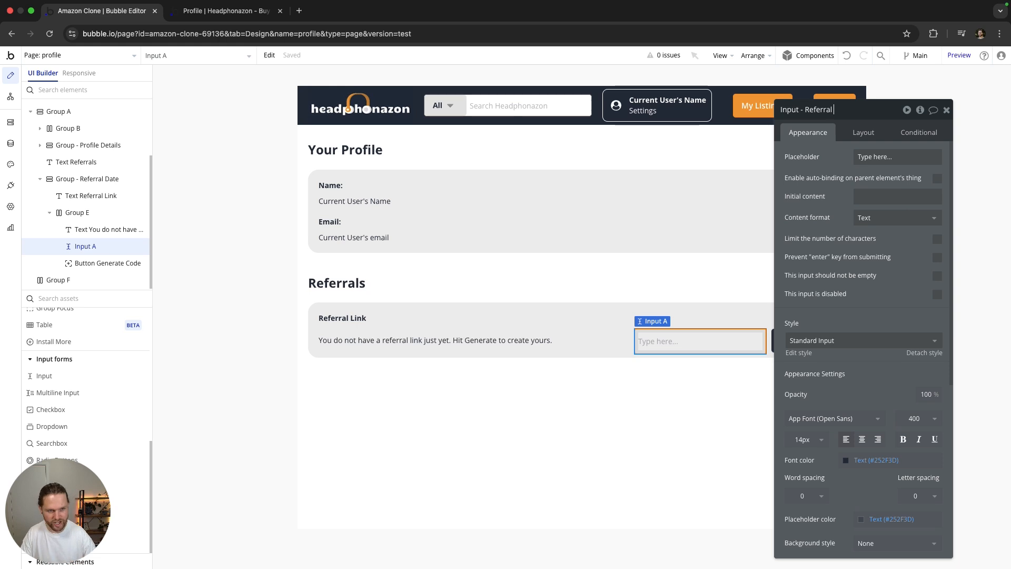
pyautogui.write(' Link')
pyautogui.click(824, 206)
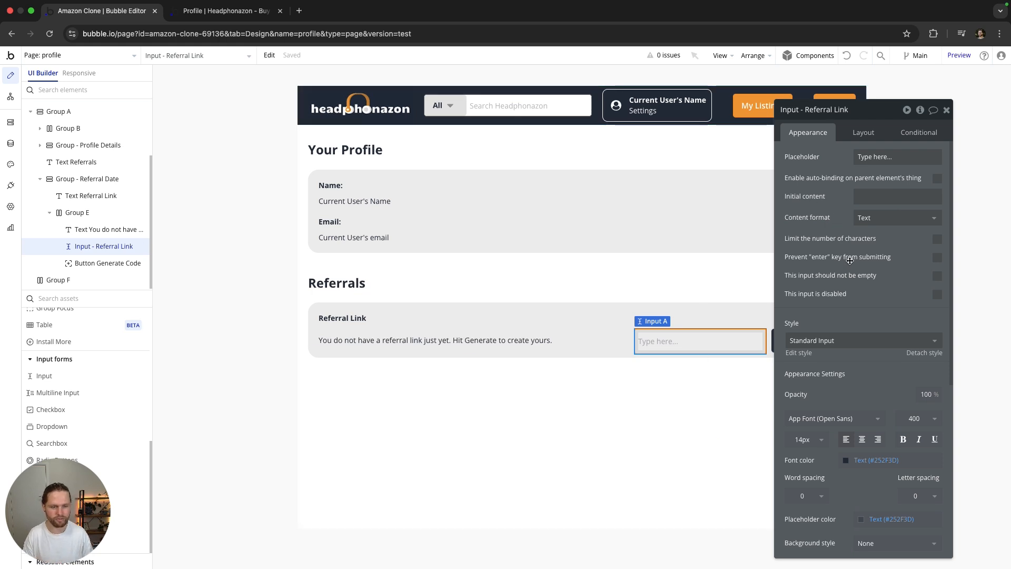
# Step: Give the input Style None (Custom), no border, and make it disabled
pyautogui.click(842, 349)
pyautogui.click(836, 358)
pyautogui.scroll(-5, 835, 400)
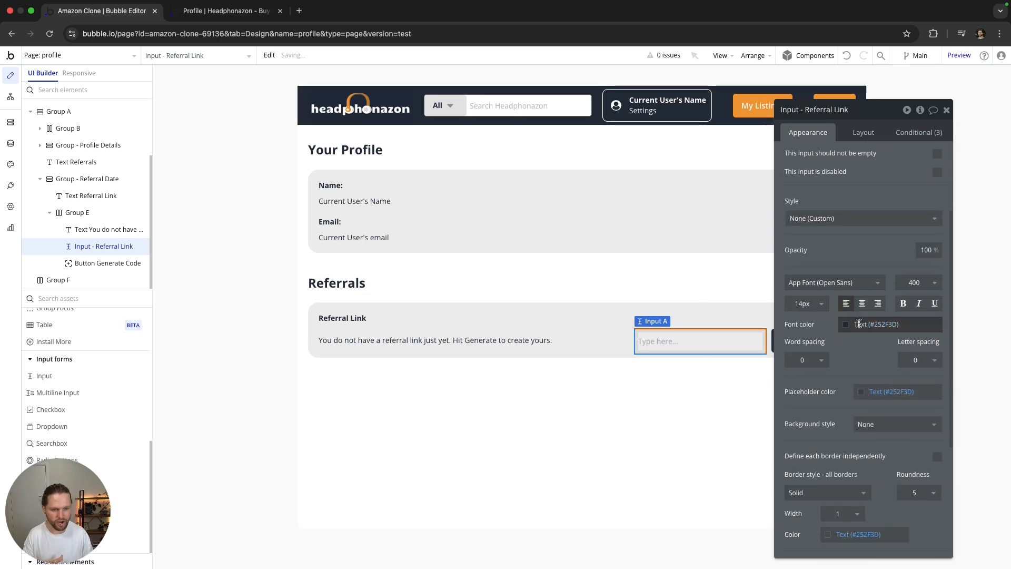
pyautogui.click(836, 437)
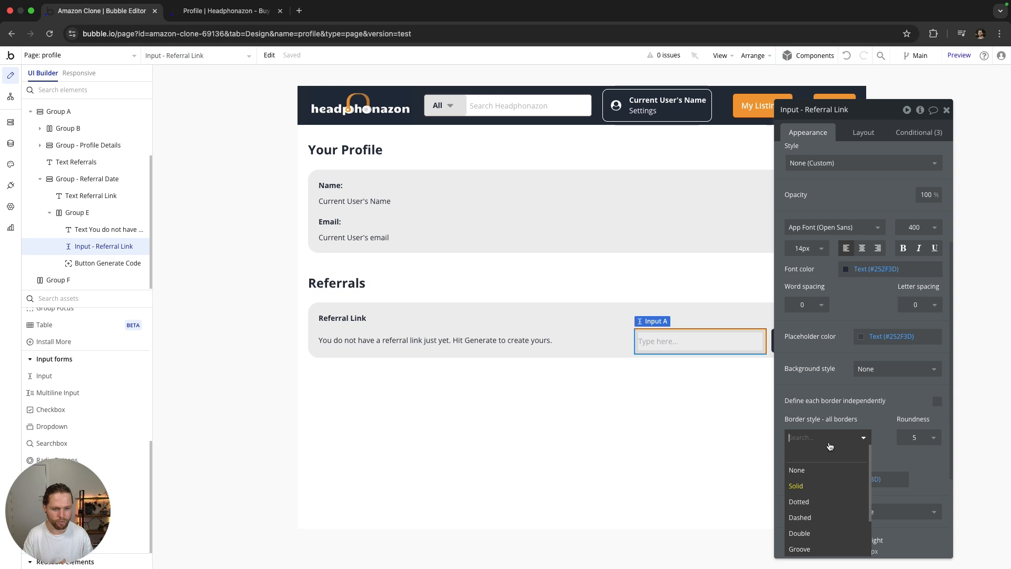
pyautogui.click(814, 469)
pyautogui.scroll(3, 833, 409)
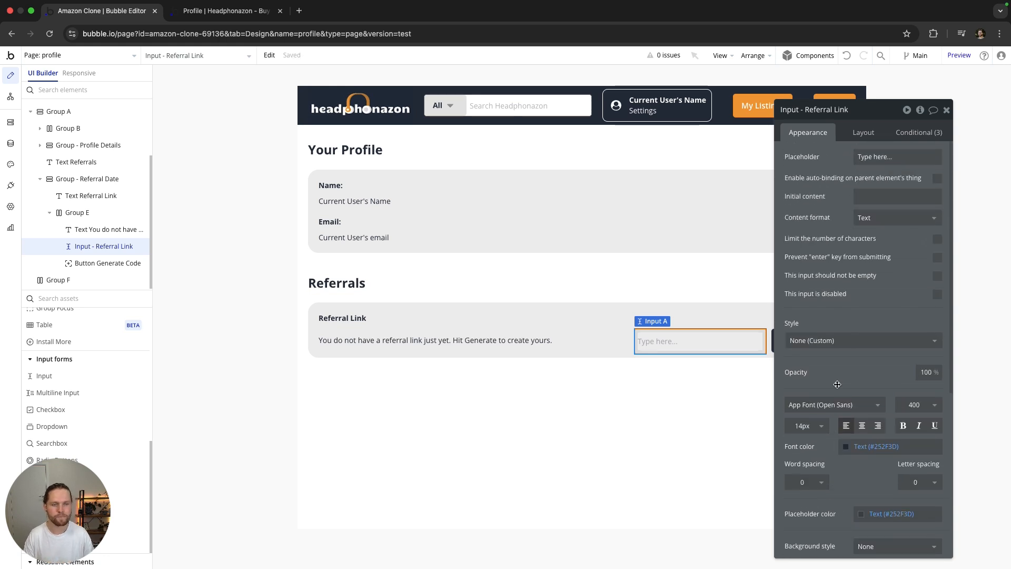
pyautogui.click(933, 295)
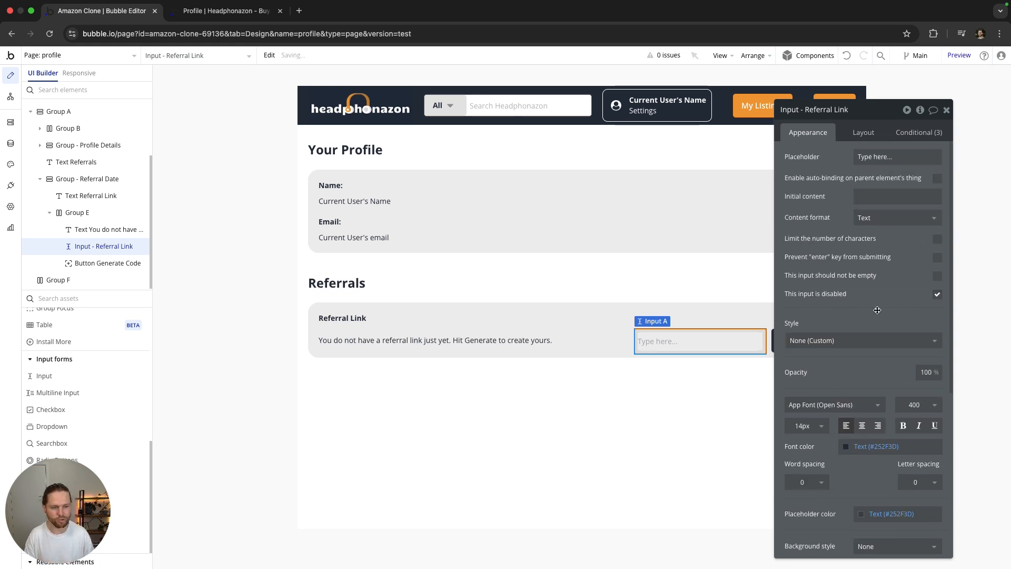
# Step: Uncheck fixed width on the input and set its minimum width to 0
pyautogui.click(863, 134)
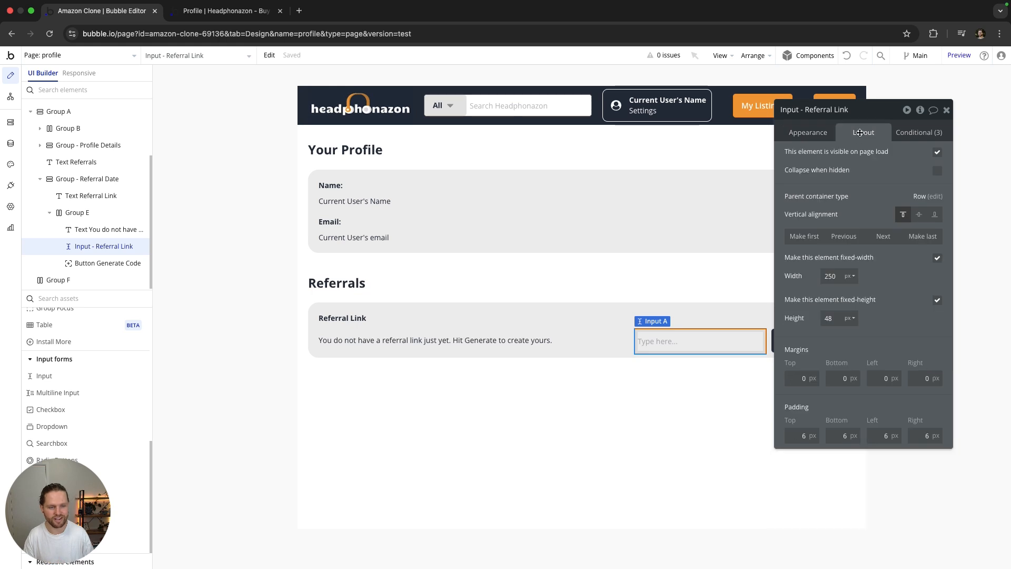
pyautogui.click(937, 257)
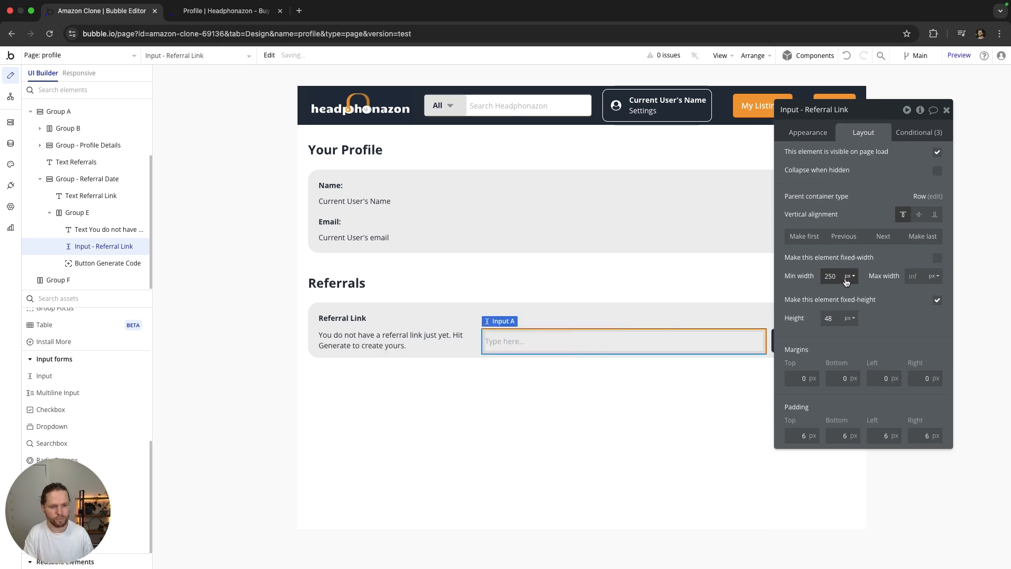
pyautogui.moveTo(841, 277); pyautogui.dragTo(816, 278)
pyautogui.write('0')
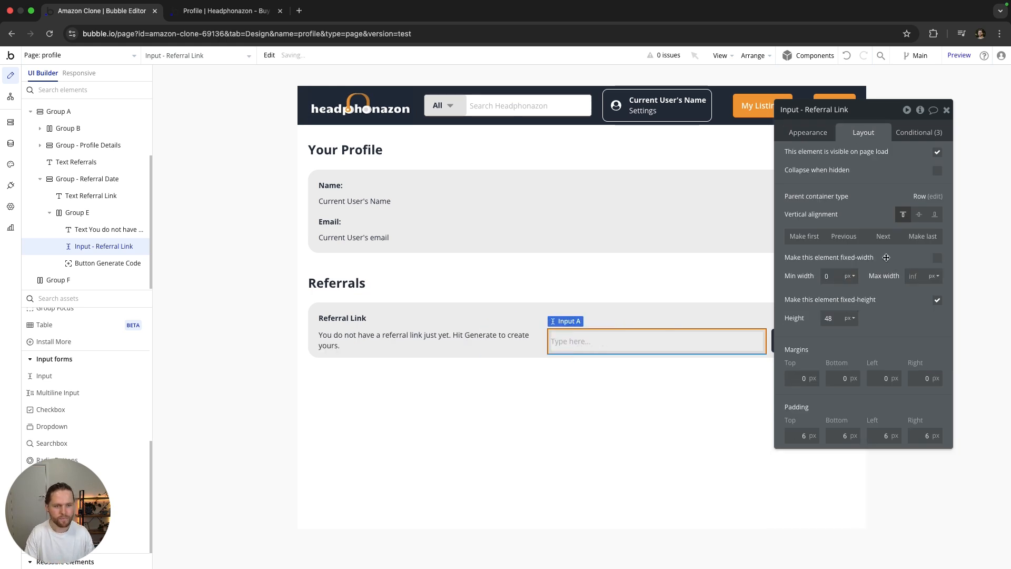
pyautogui.click(807, 132)
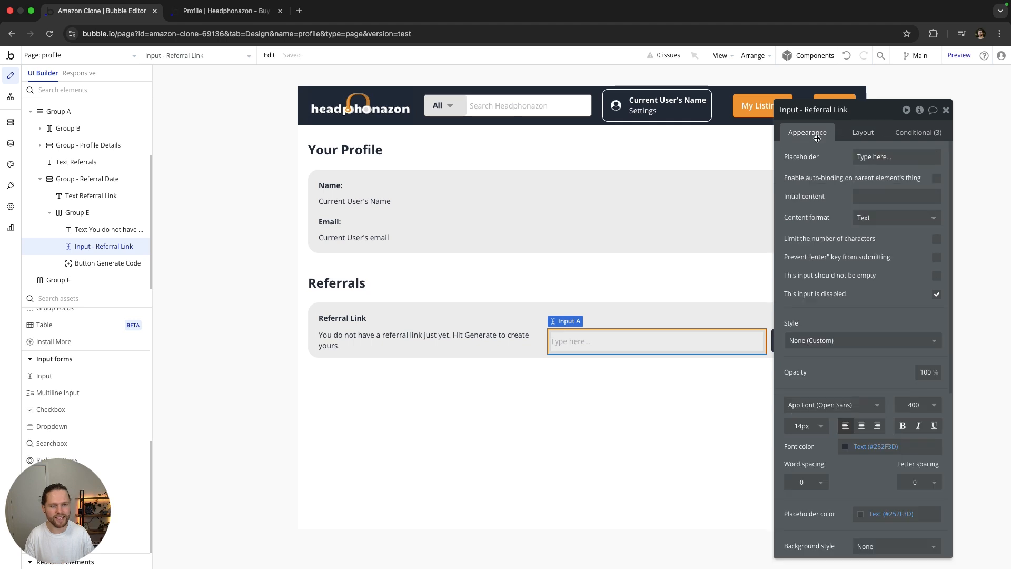
pyautogui.click(856, 195)
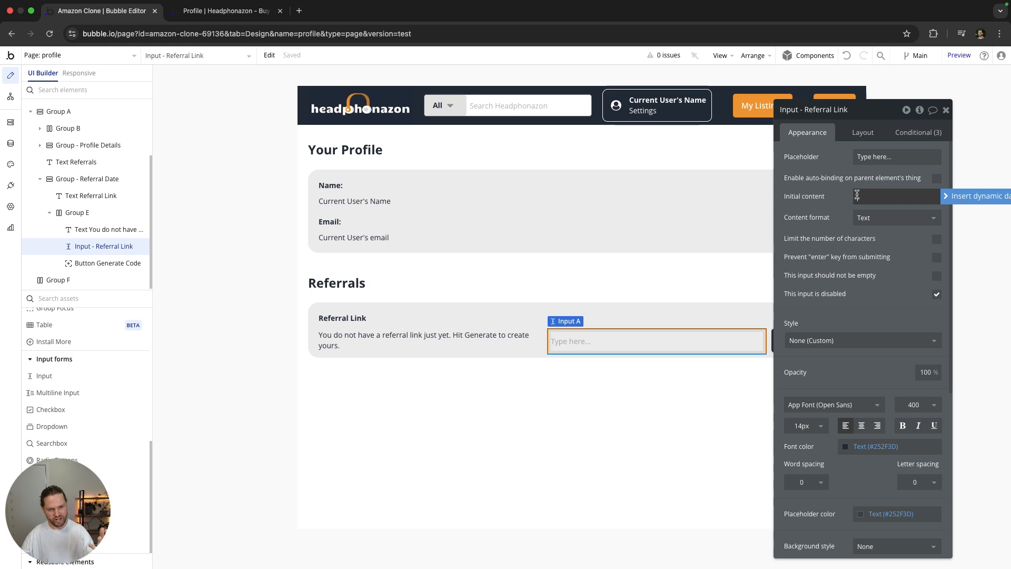
pyautogui.write('http://')
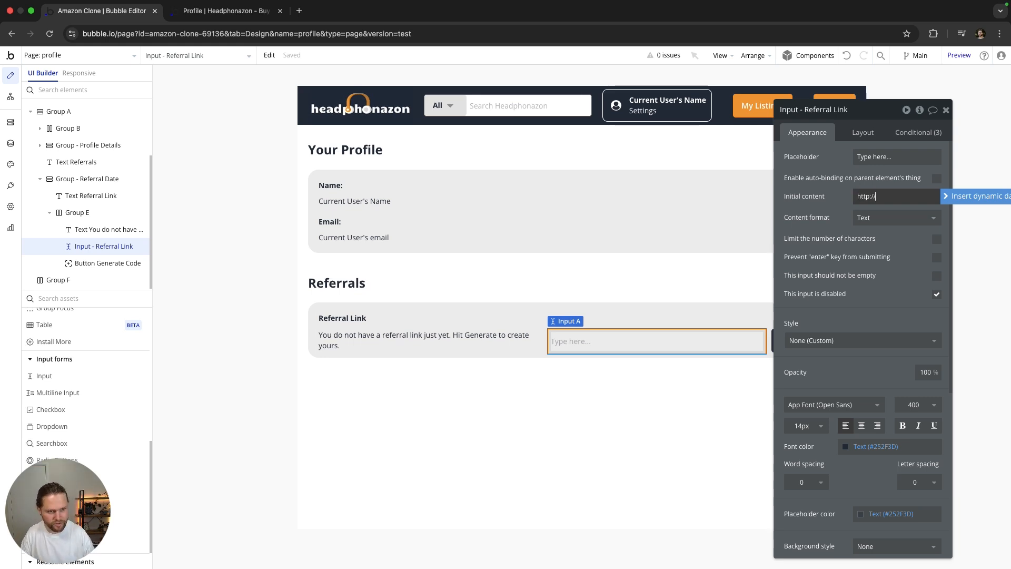
pyautogui.write('headpho')
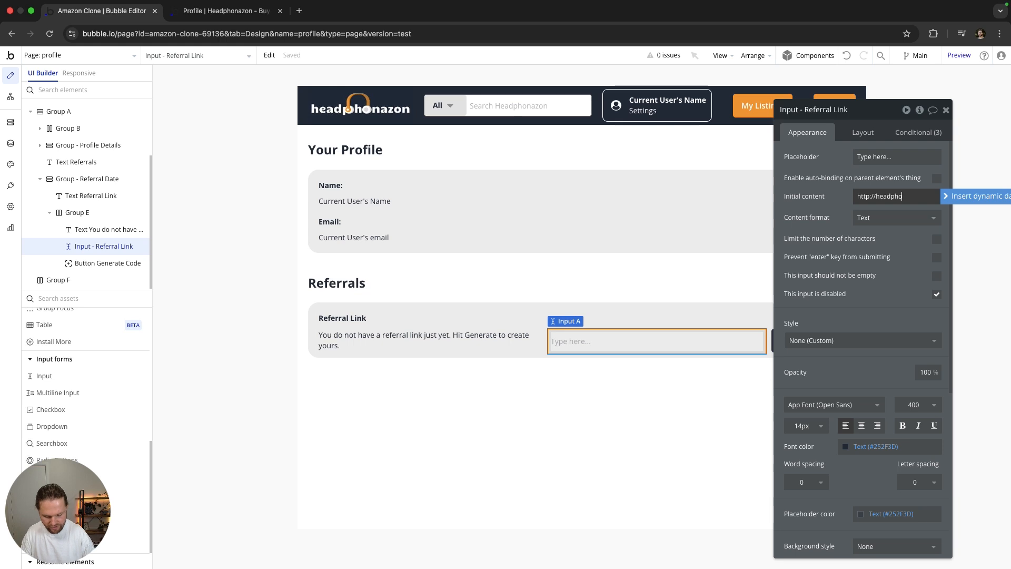
pyautogui.write('nazon.com')
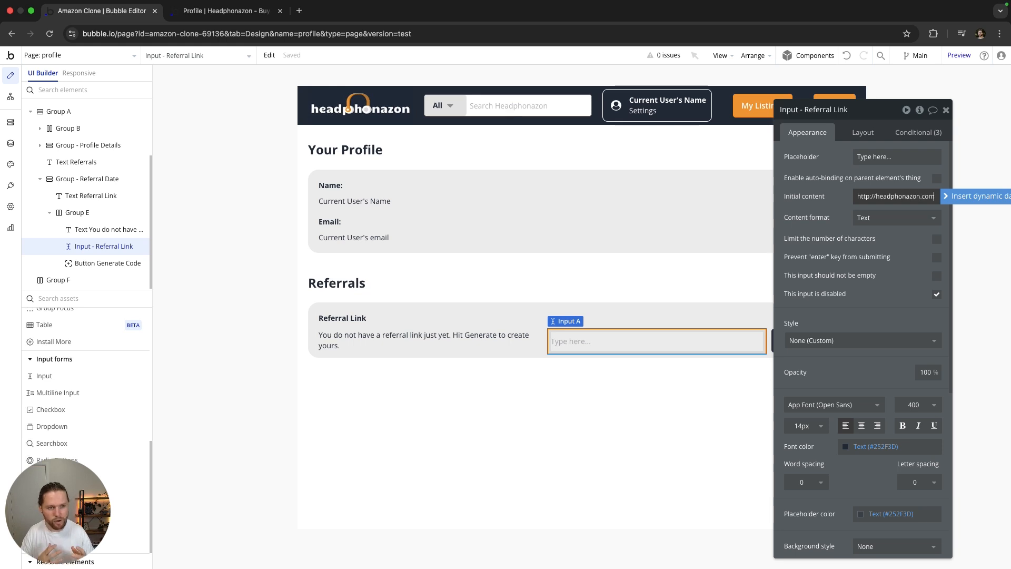
pyautogui.write('/version')
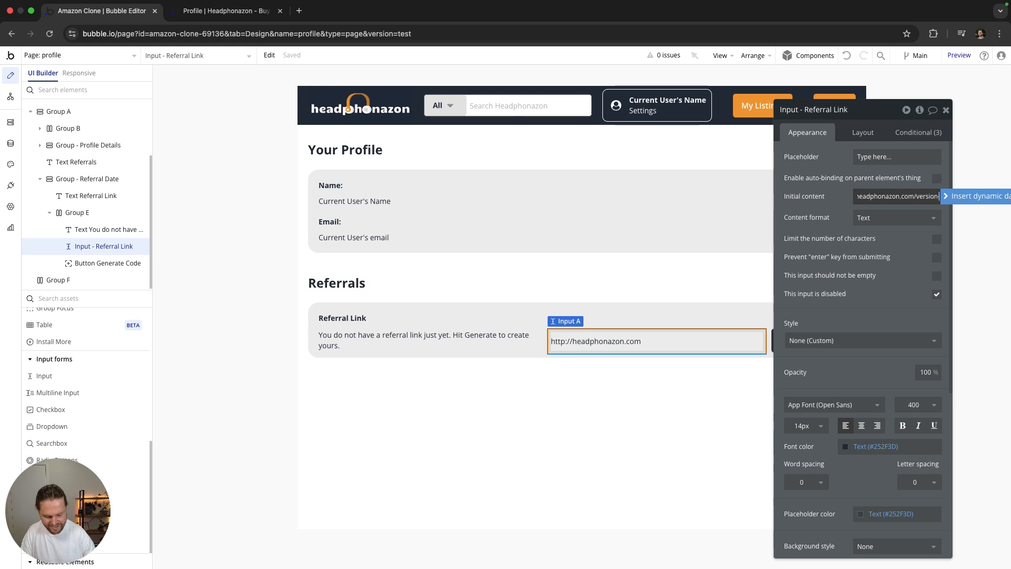
pyautogui.write('-test-')
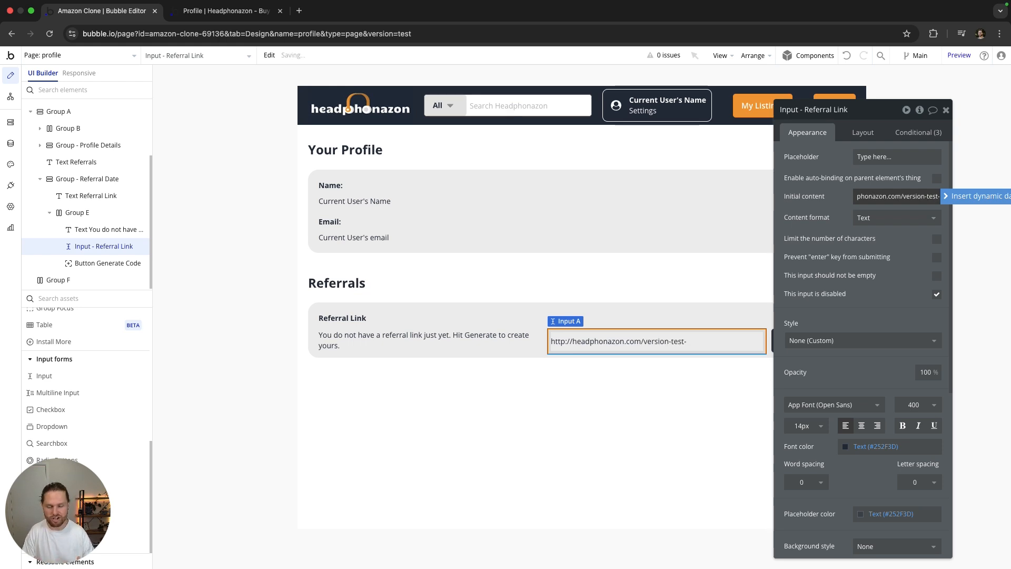
pyautogui.write('sign-')
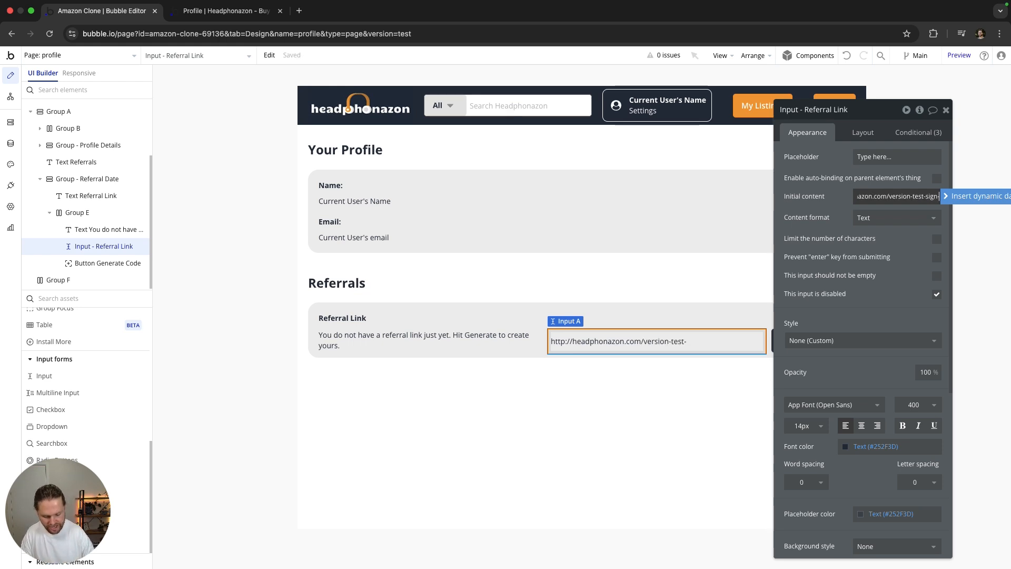
pyautogui.write('up/')
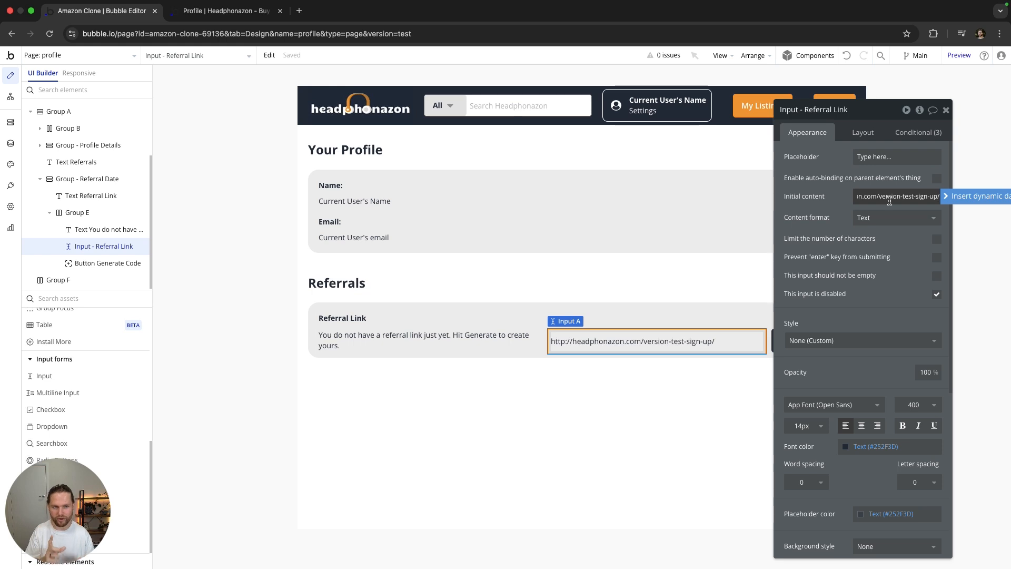
pyautogui.click(919, 195)
pyautogui.press('BackSpace')
pyautogui.write('/')
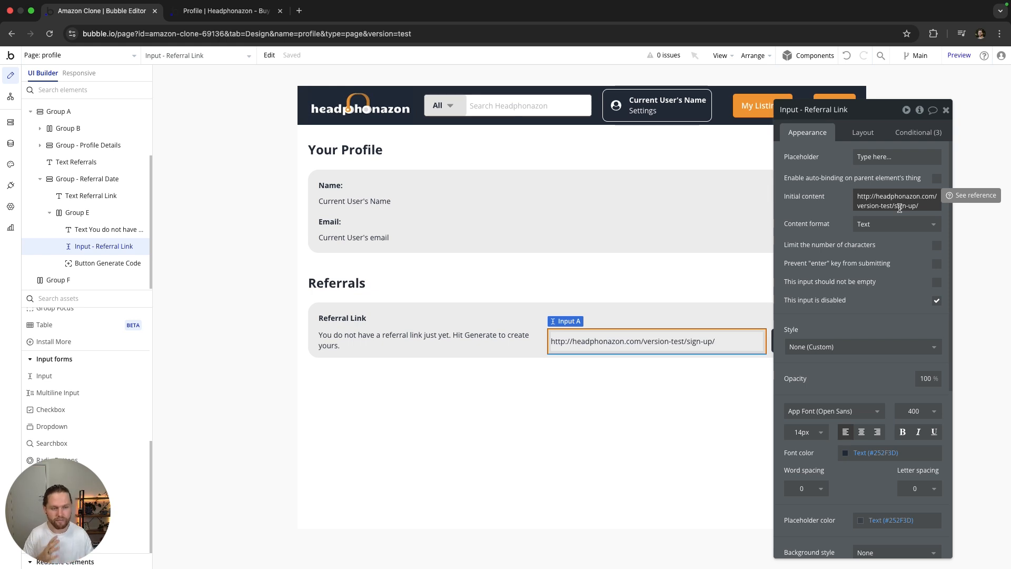
pyautogui.click(930, 206)
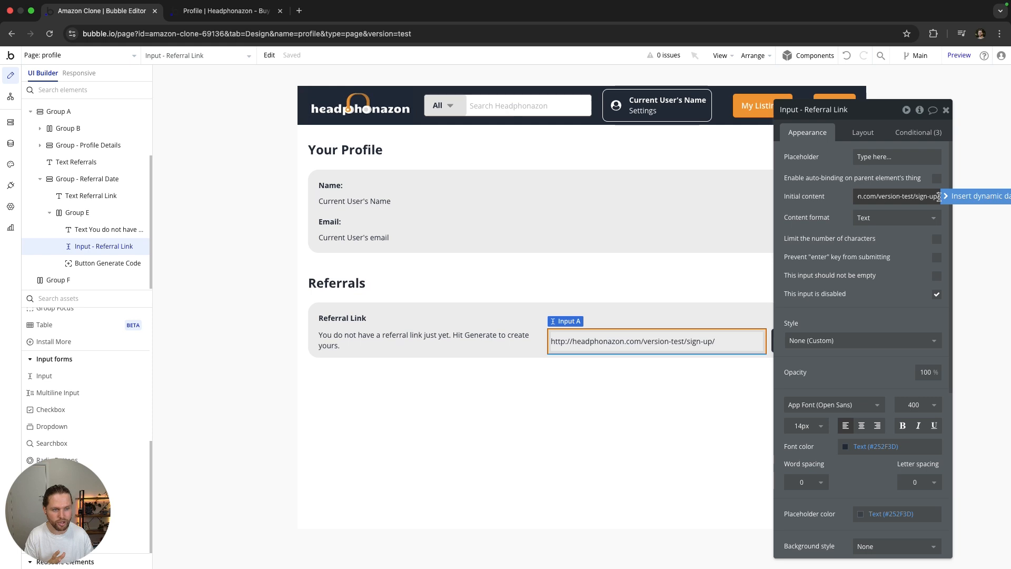
pyautogui.write('?')
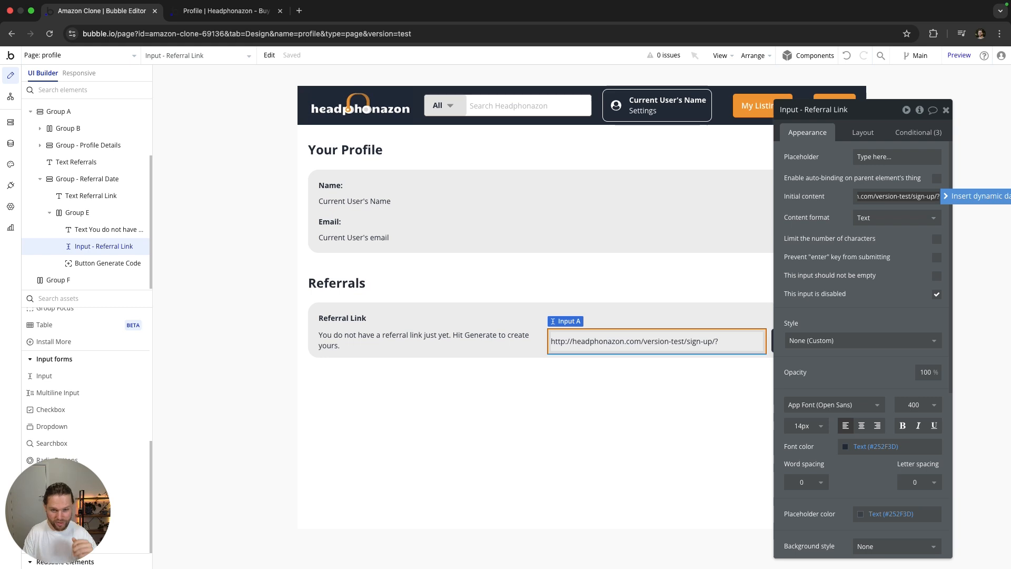
pyautogui.write('r')
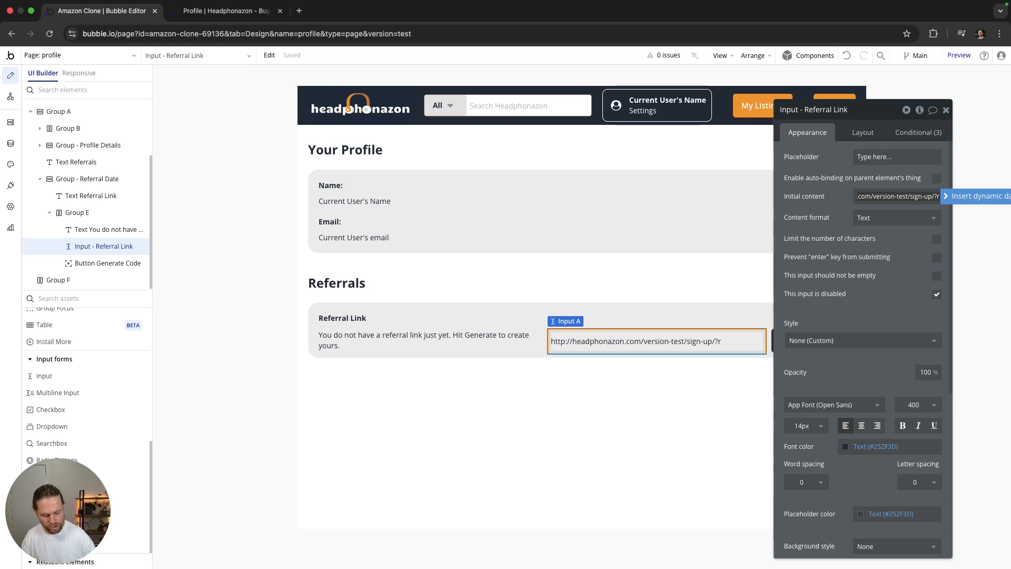
pyautogui.write('=')
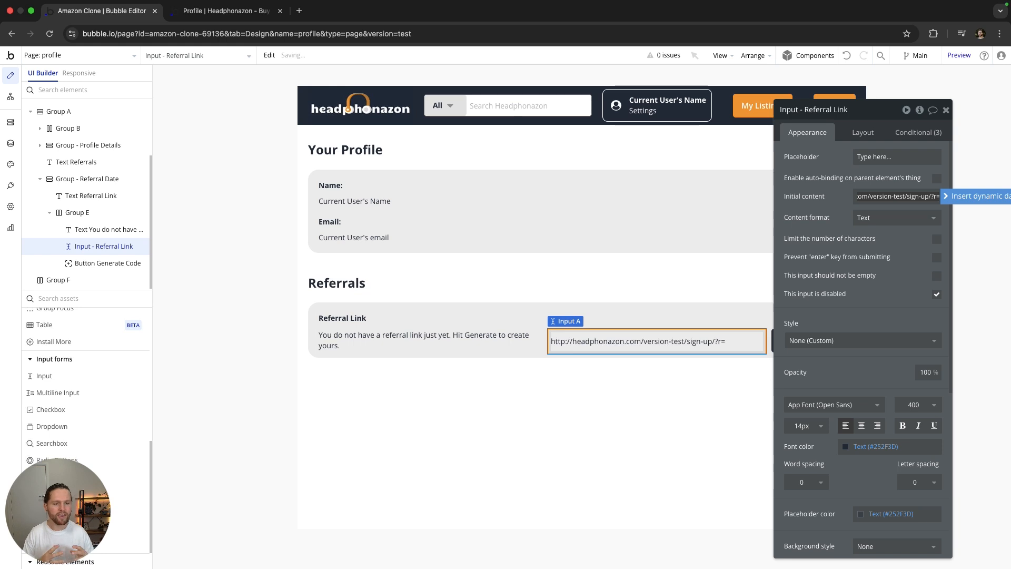
# Step: Insert Current User's Referral_Code as dynamic data after '?r=' in the link
pyautogui.click(975, 196)
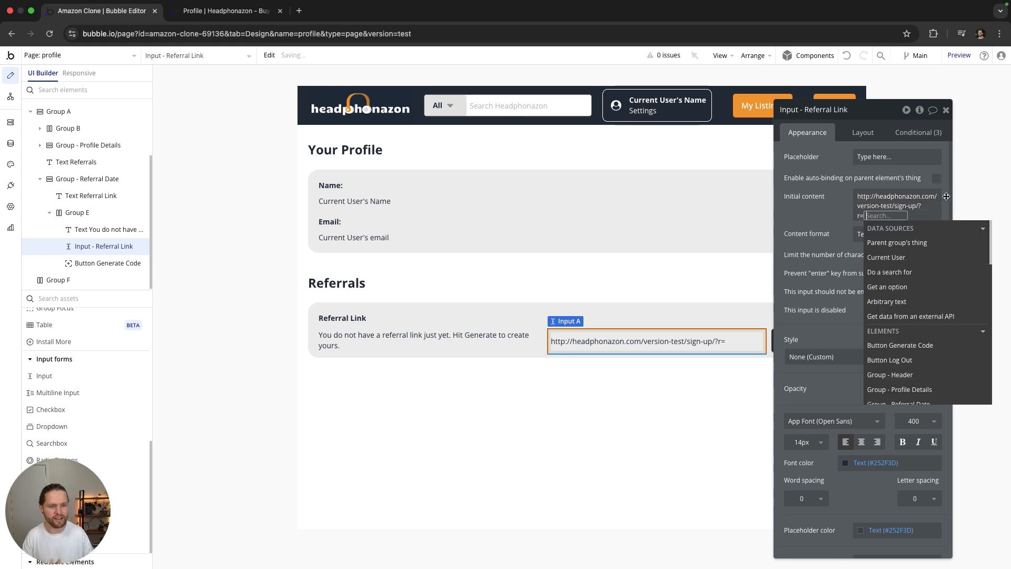
pyautogui.click(883, 258)
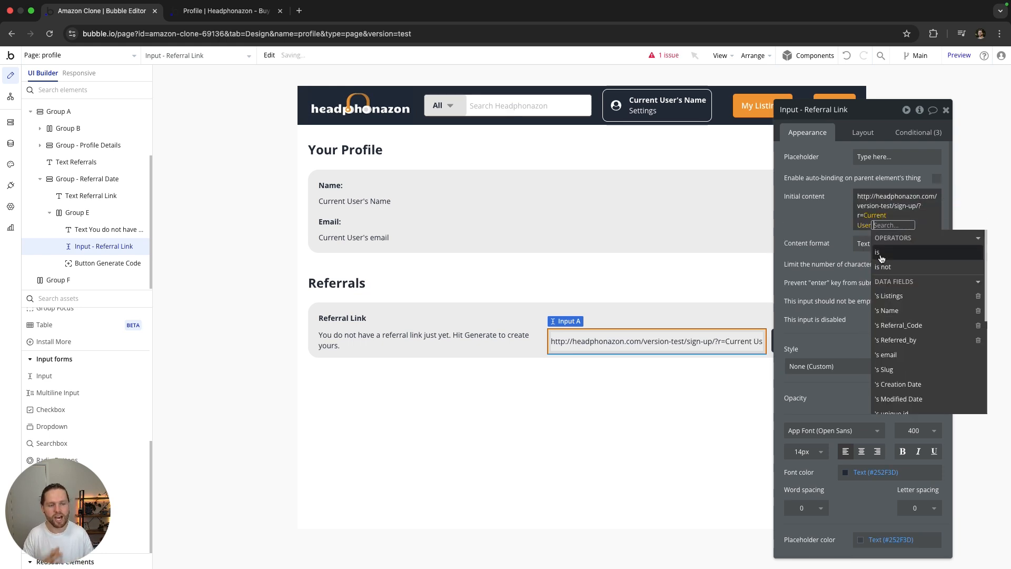
pyautogui.click(899, 325)
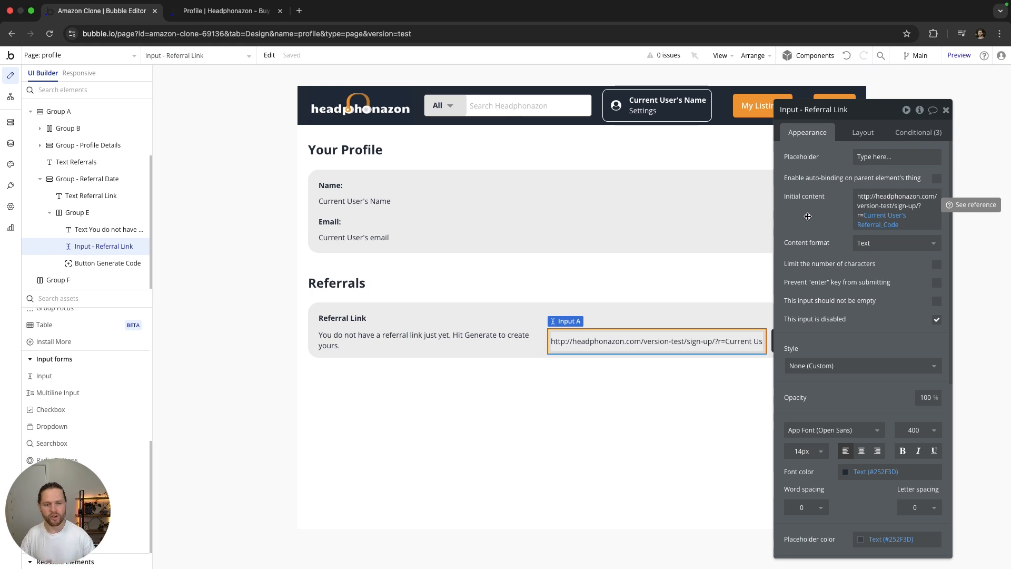
# Step: Replace the referral link input's old conditions with 'Current User's Referral_Code is not empty'
pyautogui.click(916, 133)
pyautogui.click(933, 149)
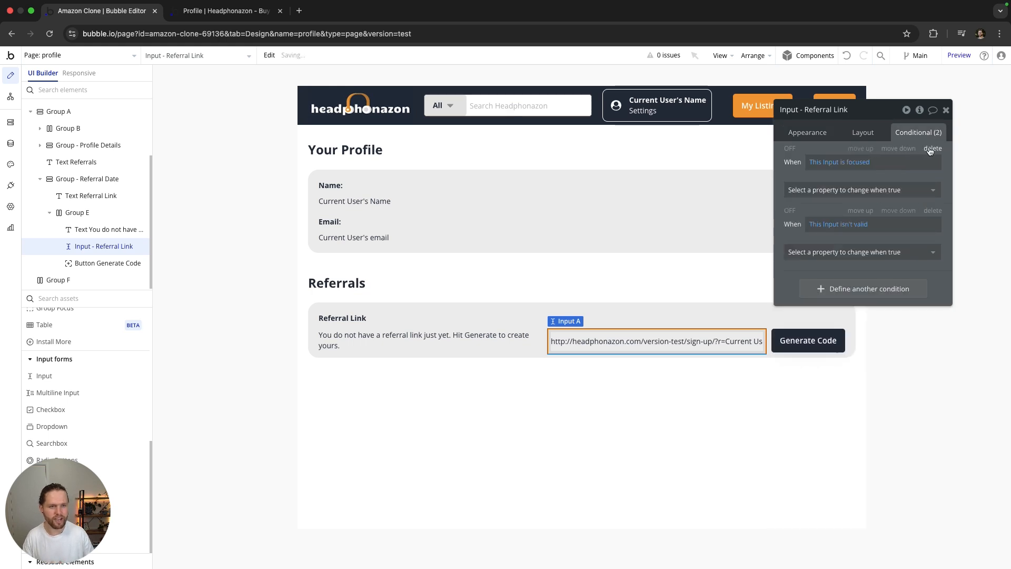
pyautogui.click(933, 149)
pyautogui.click(933, 148)
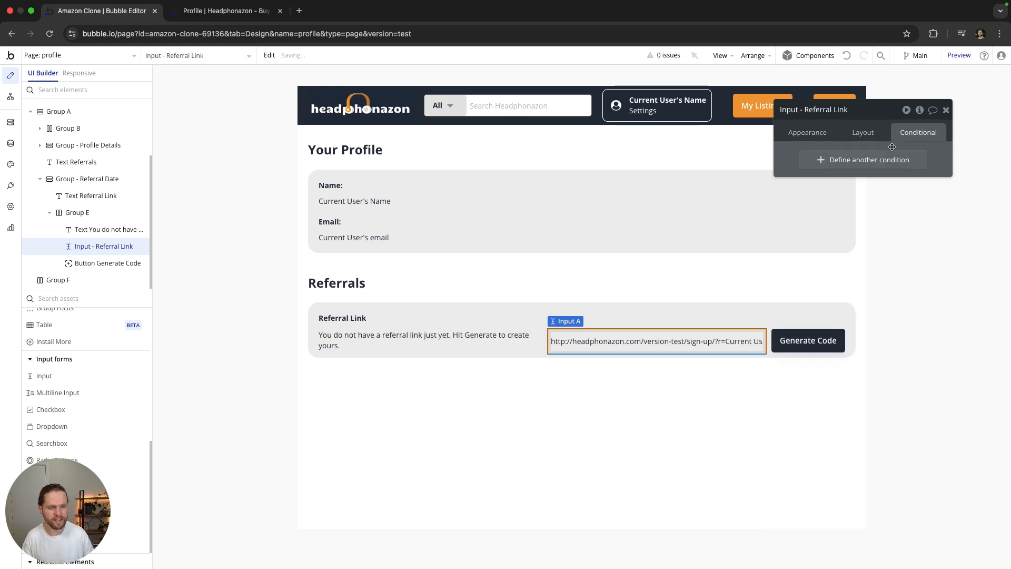
pyautogui.click(845, 162)
pyautogui.click(409, 335)
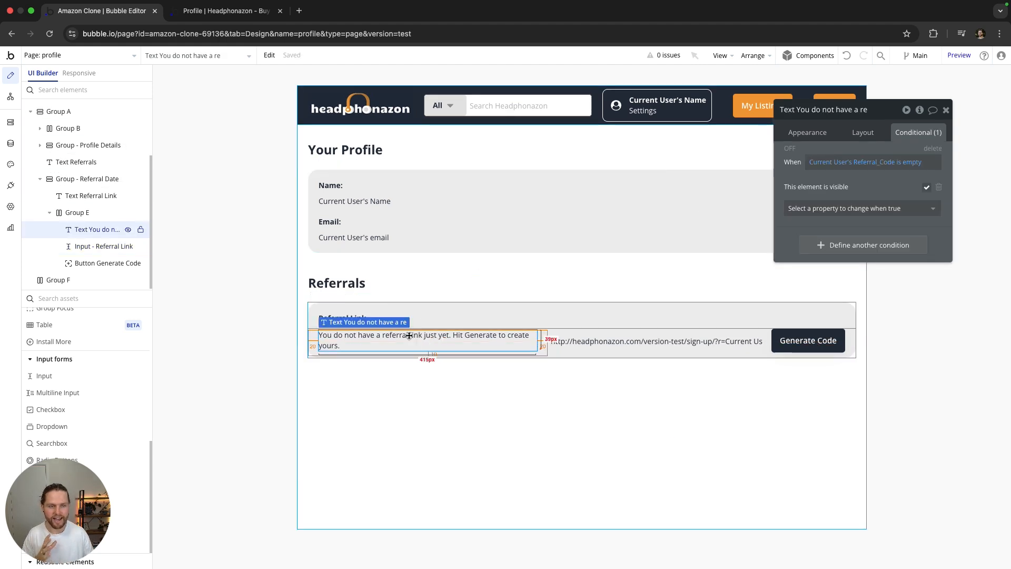
pyautogui.click(598, 344)
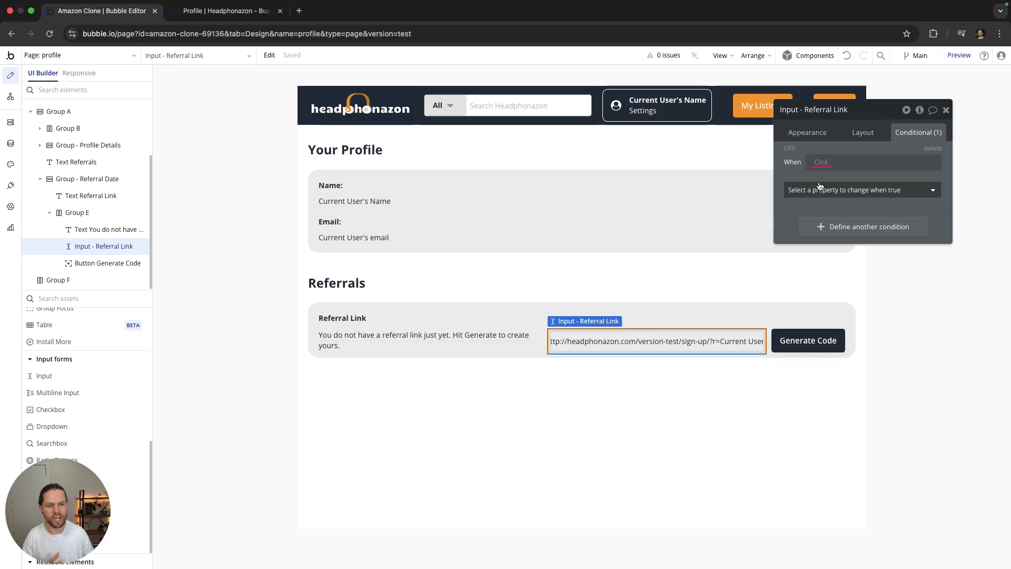
pyautogui.click(819, 162)
pyautogui.click(840, 220)
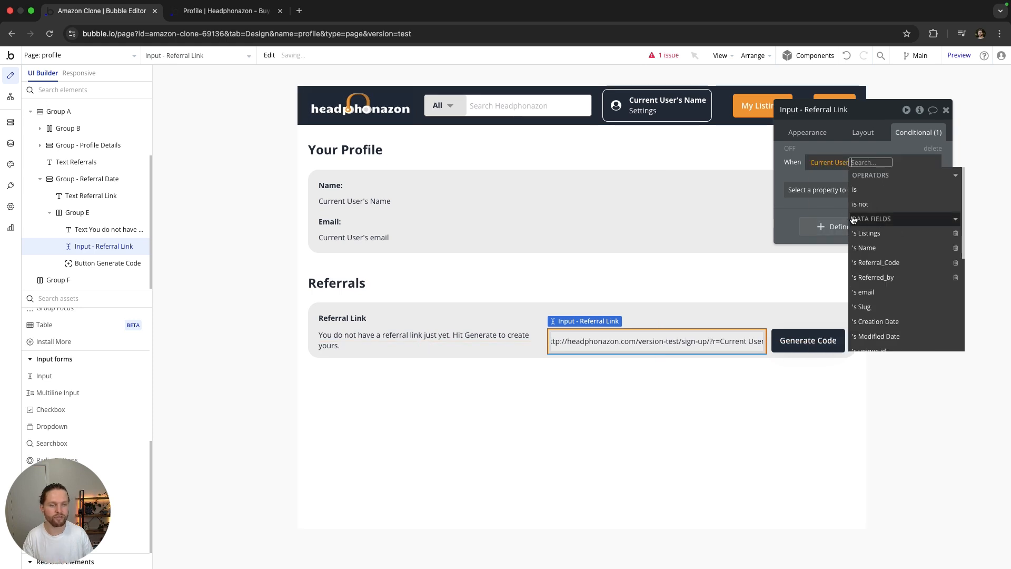
pyautogui.click(875, 266)
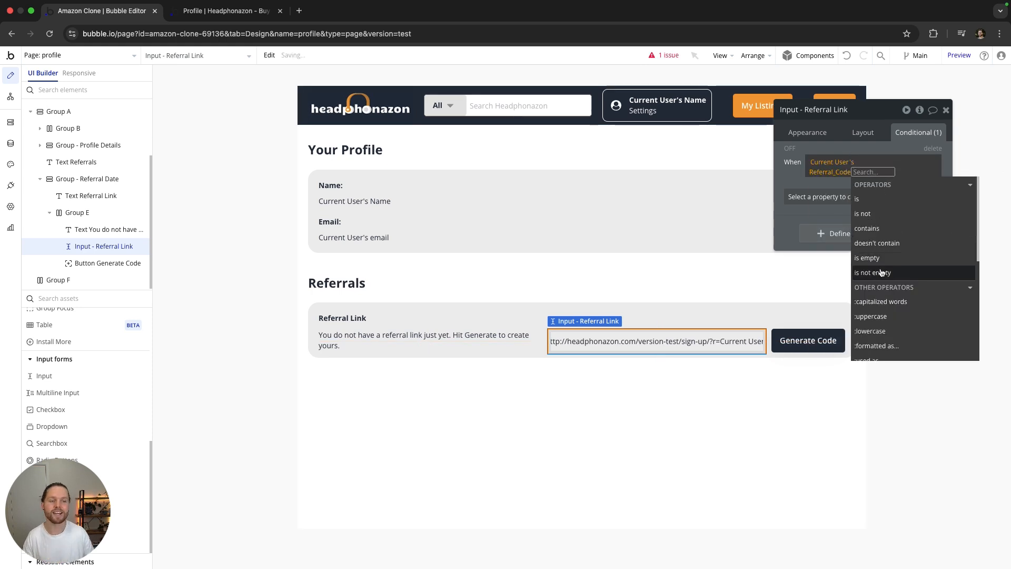
pyautogui.click(881, 272)
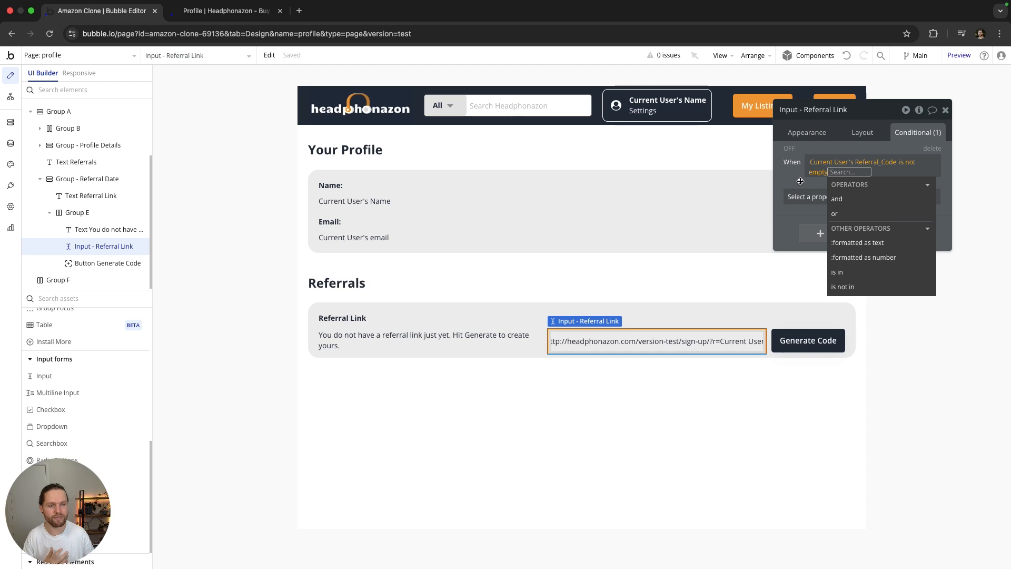
pyautogui.click(800, 181)
# Step: Make that condition set the input visible, and uncheck visible on page load
pyautogui.click(479, 343)
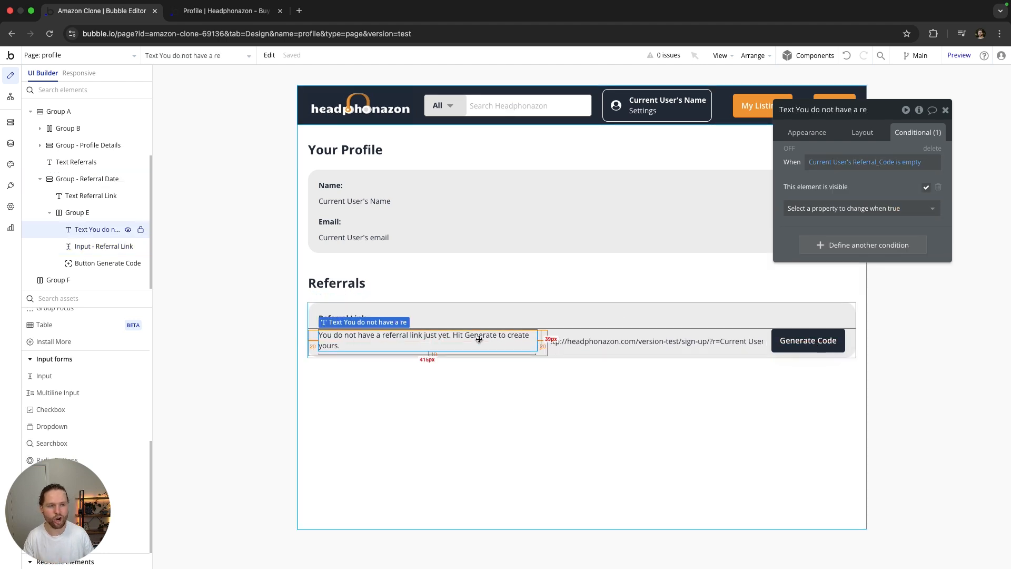
pyautogui.click(599, 343)
pyautogui.click(829, 197)
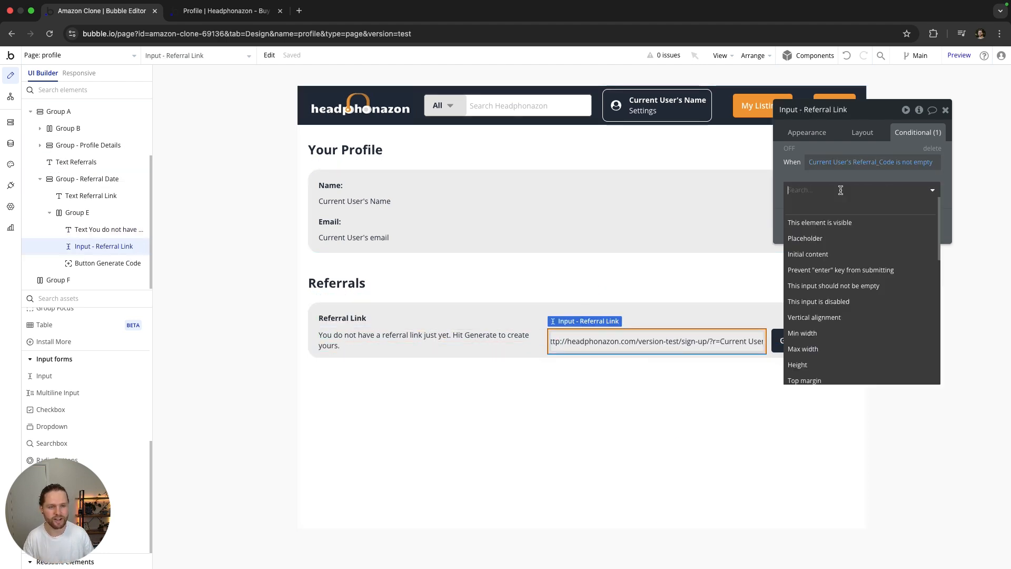
pyautogui.click(826, 221)
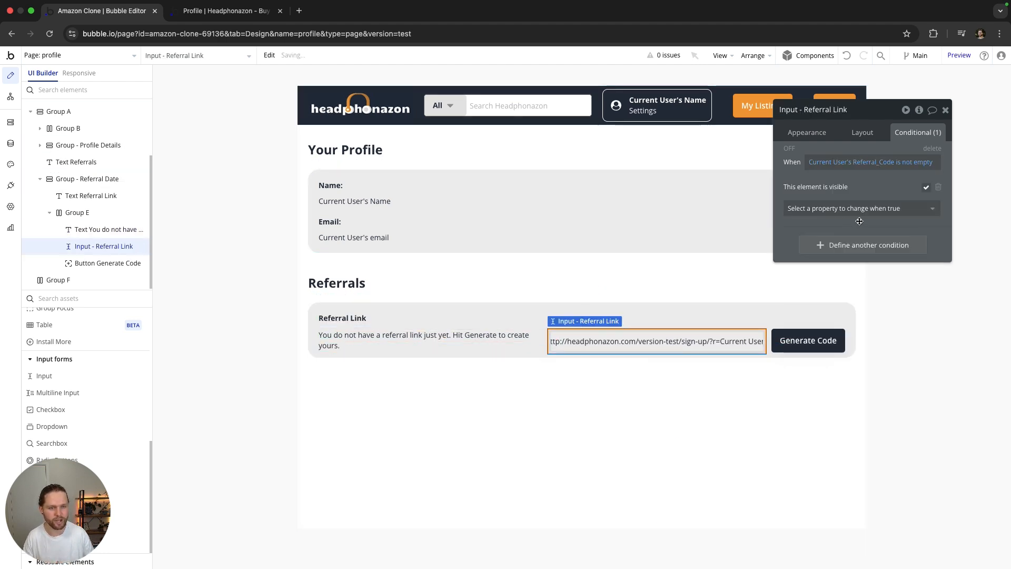
pyautogui.click(869, 135)
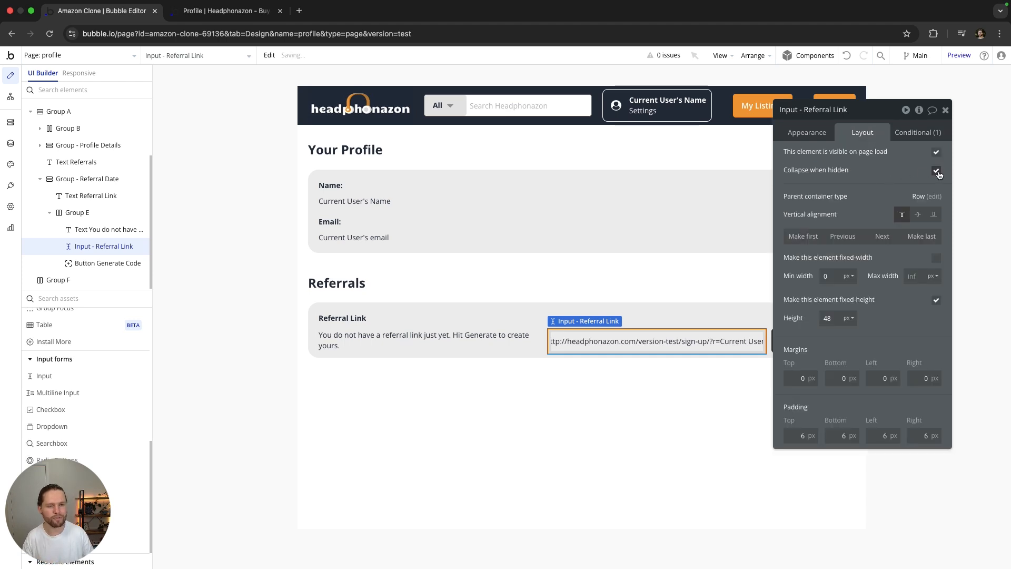
pyautogui.click(937, 152)
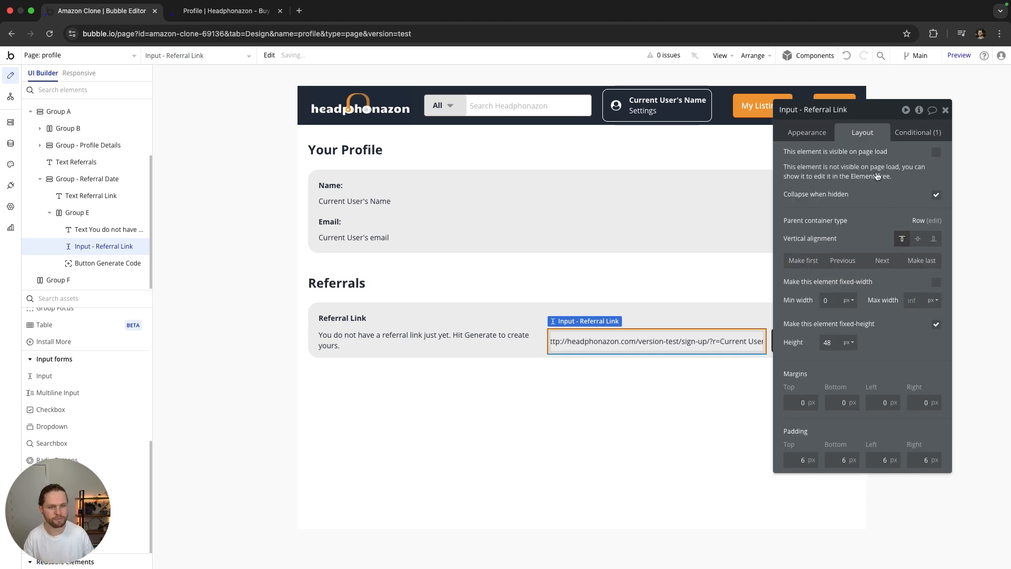
pyautogui.click(917, 132)
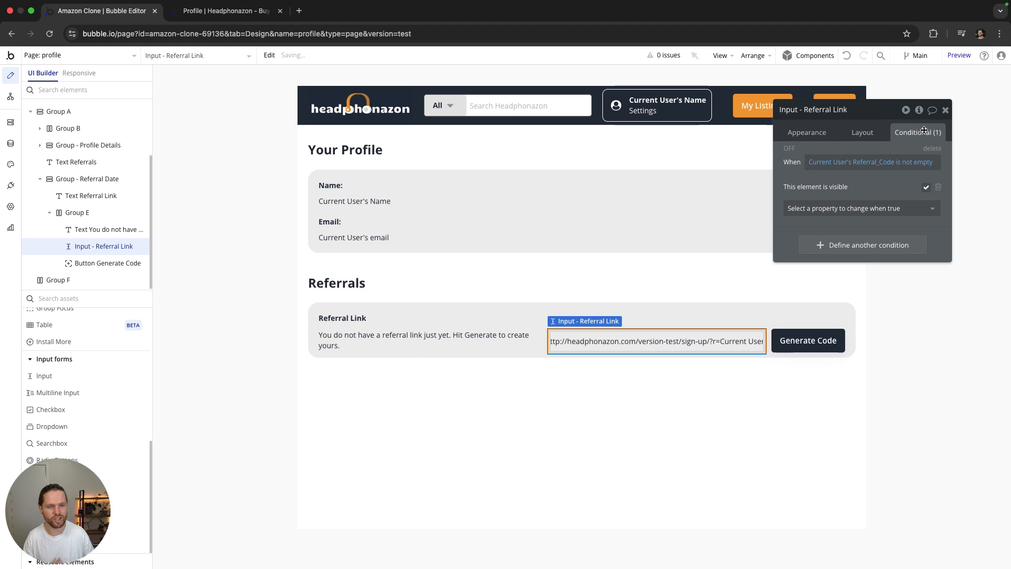
pyautogui.click(946, 110)
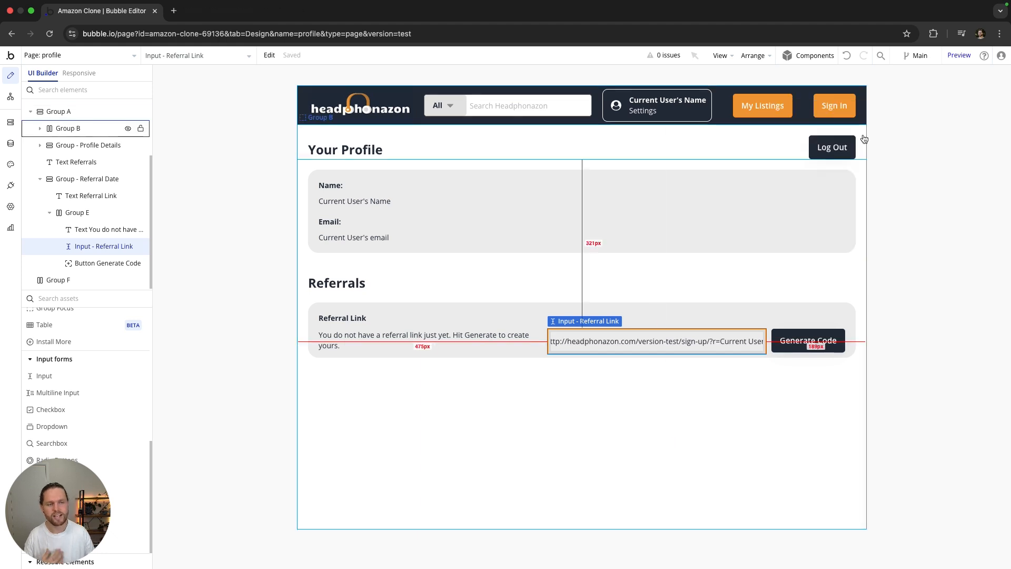
pyautogui.click(959, 55)
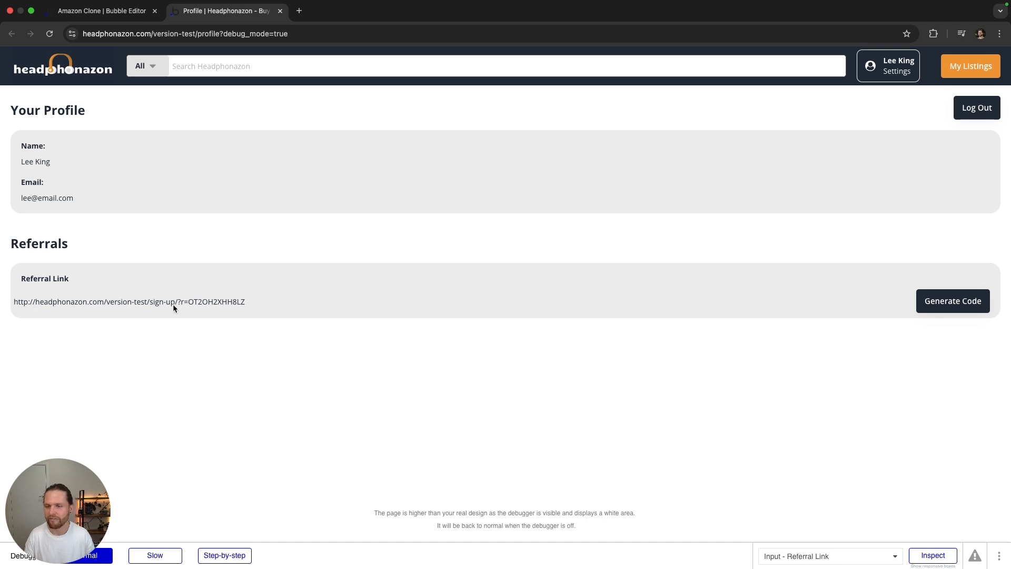
# Step: Set the referral link input's left margin to 20 and reload the preview to check it
pyautogui.click(100, 11)
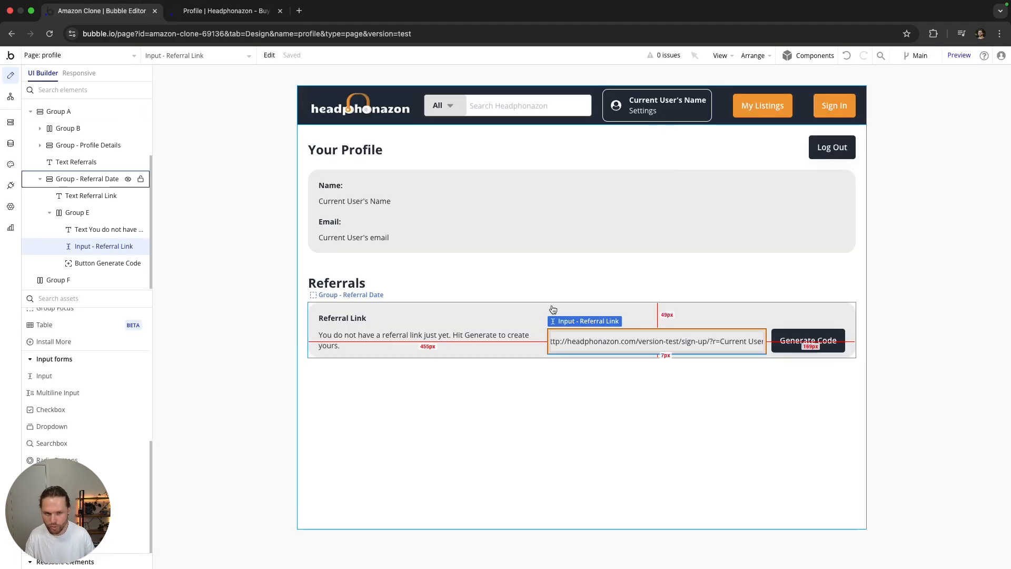
pyautogui.doubleClick(580, 342)
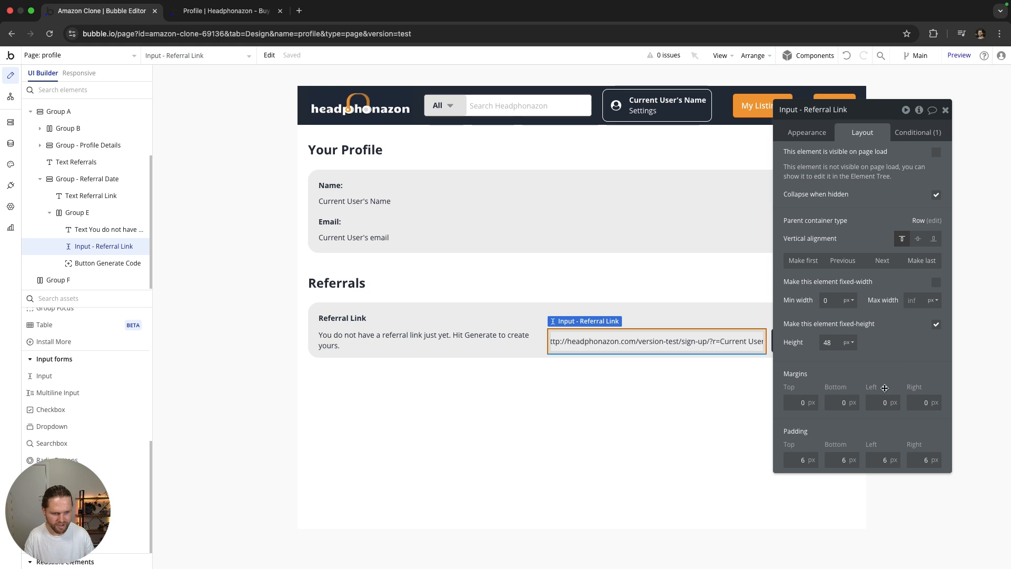
pyautogui.click(393, 342)
pyautogui.click(636, 345)
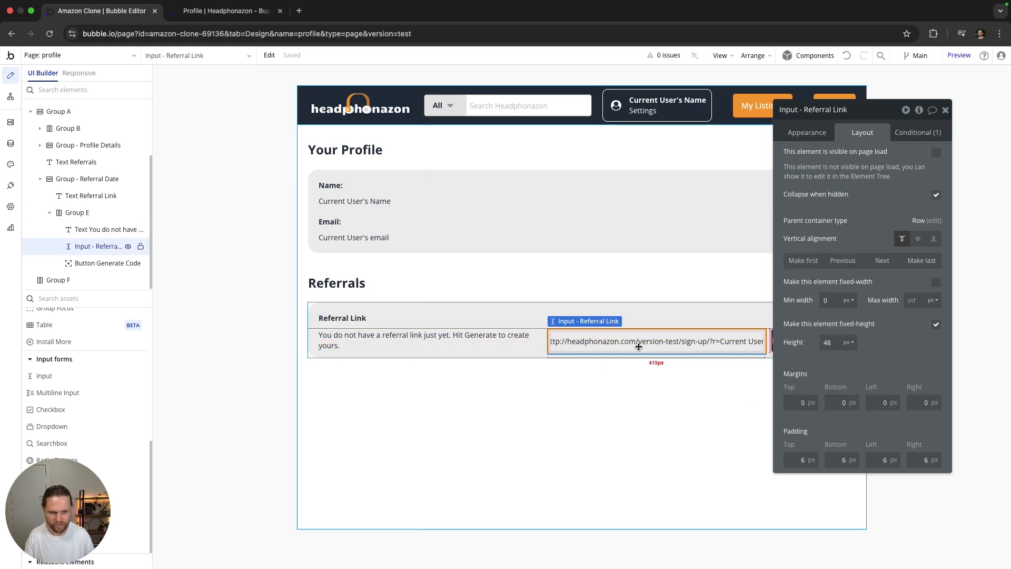
pyautogui.click(839, 402)
pyautogui.press('Tab')
pyautogui.write('20')
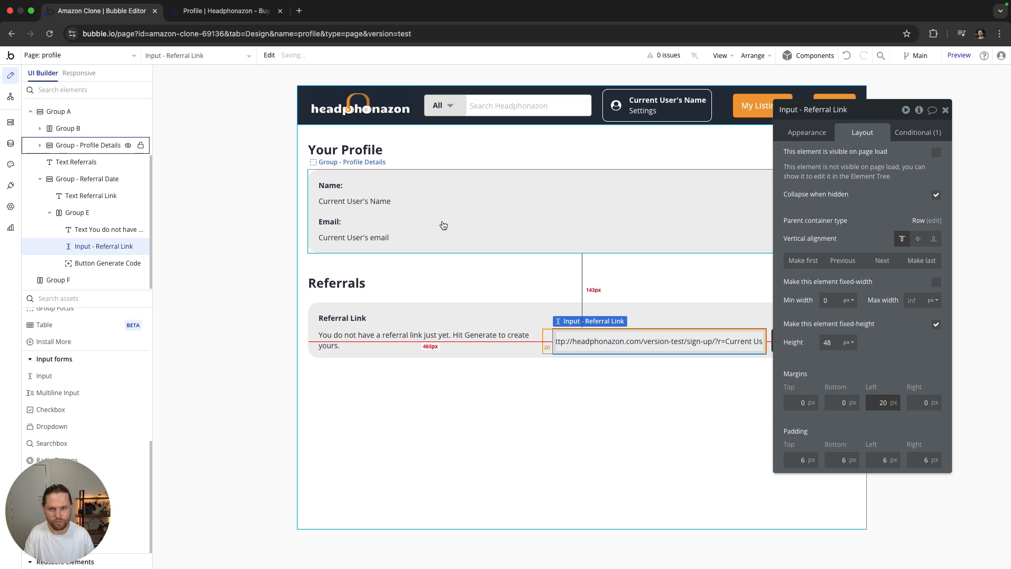
pyautogui.click(225, 14)
pyautogui.click(51, 33)
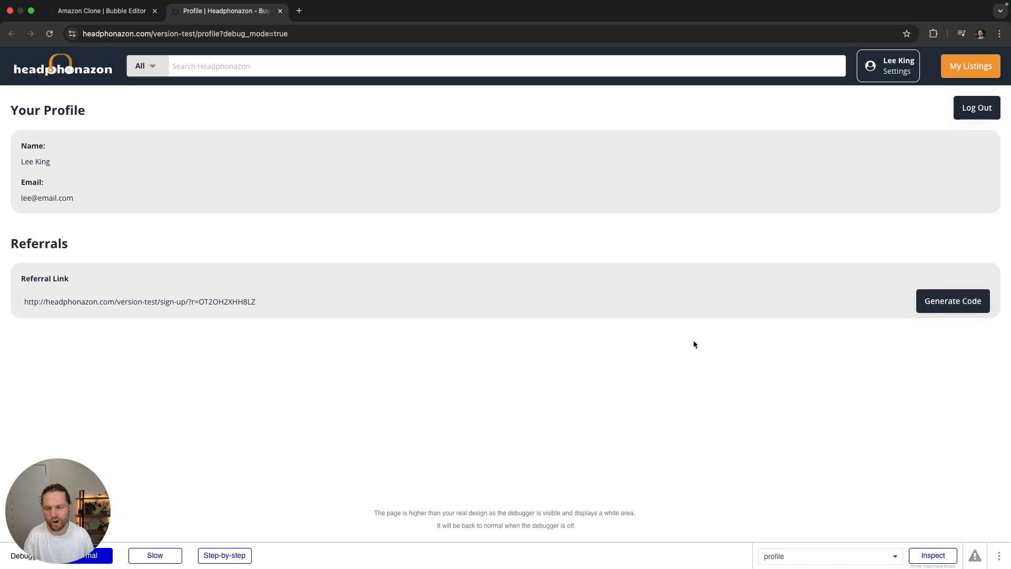
# Step: Show the Conditional rules of the 'You do not have a referral link' text
pyautogui.click(125, 16)
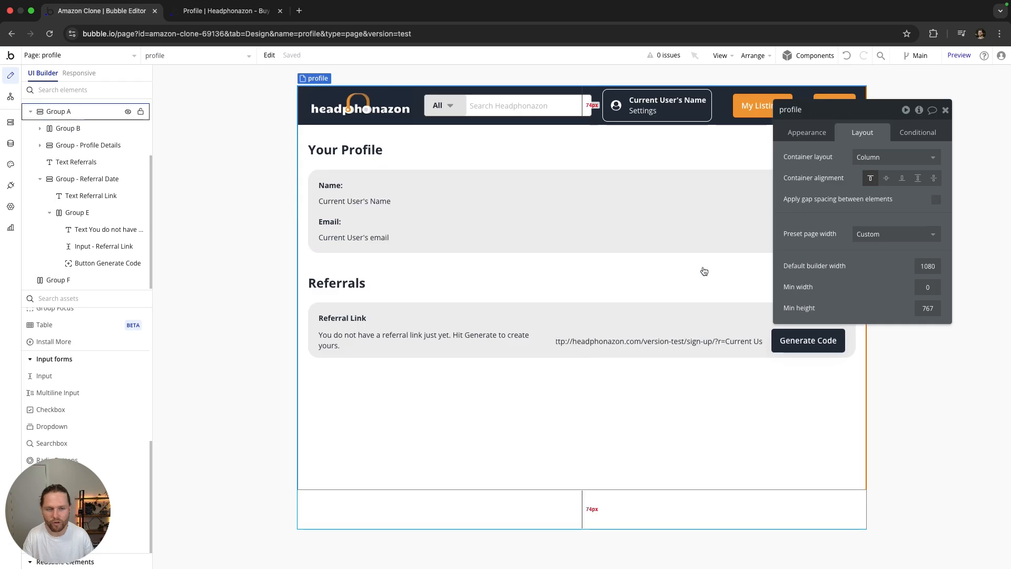
pyautogui.click(468, 342)
pyautogui.click(910, 134)
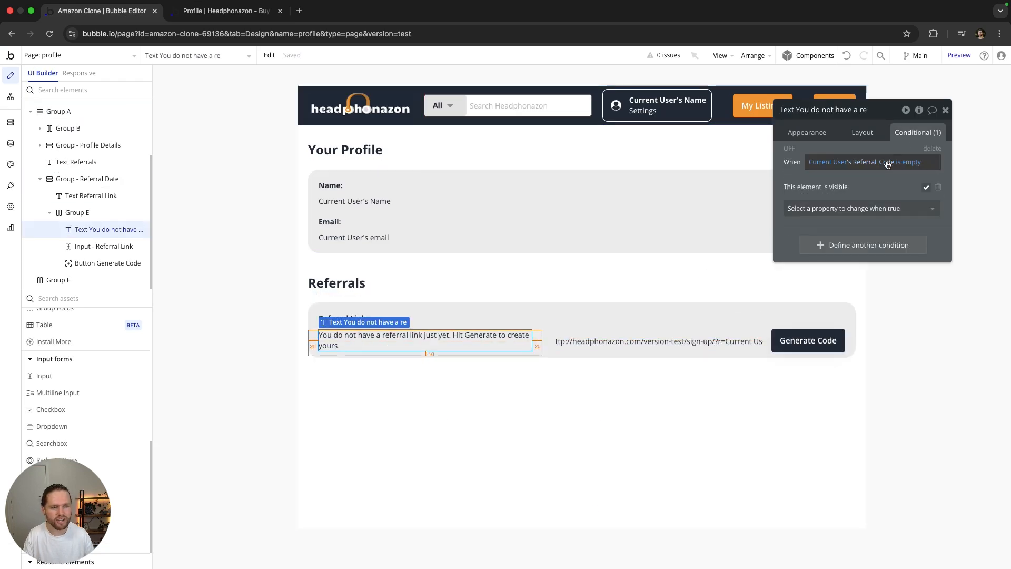
# Step: Copy the Referral_Code-is-empty condition onto Button Generate Code and uncheck visible on page load
pyautogui.rightClick(878, 152)
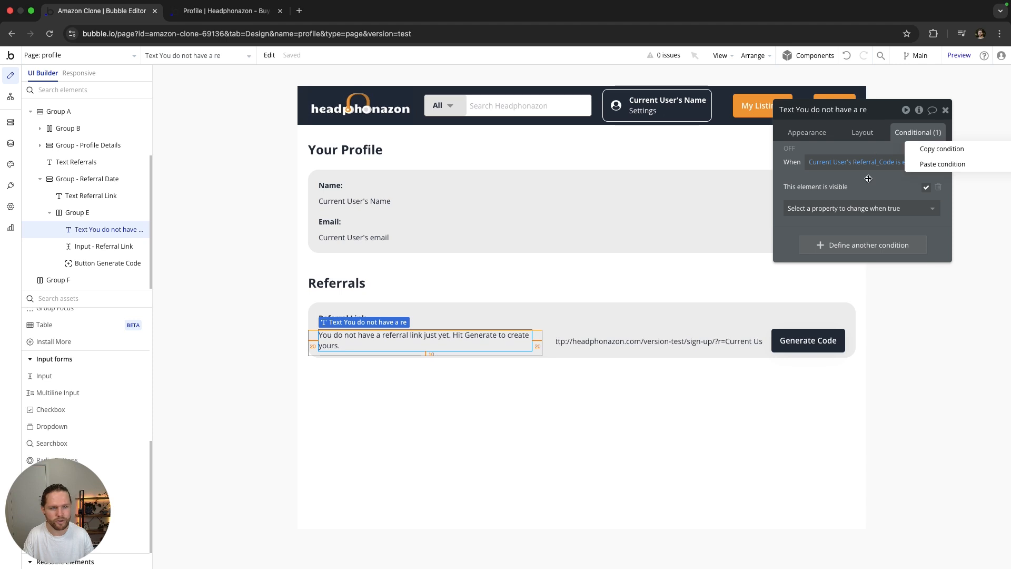
pyautogui.click(941, 154)
pyautogui.click(808, 339)
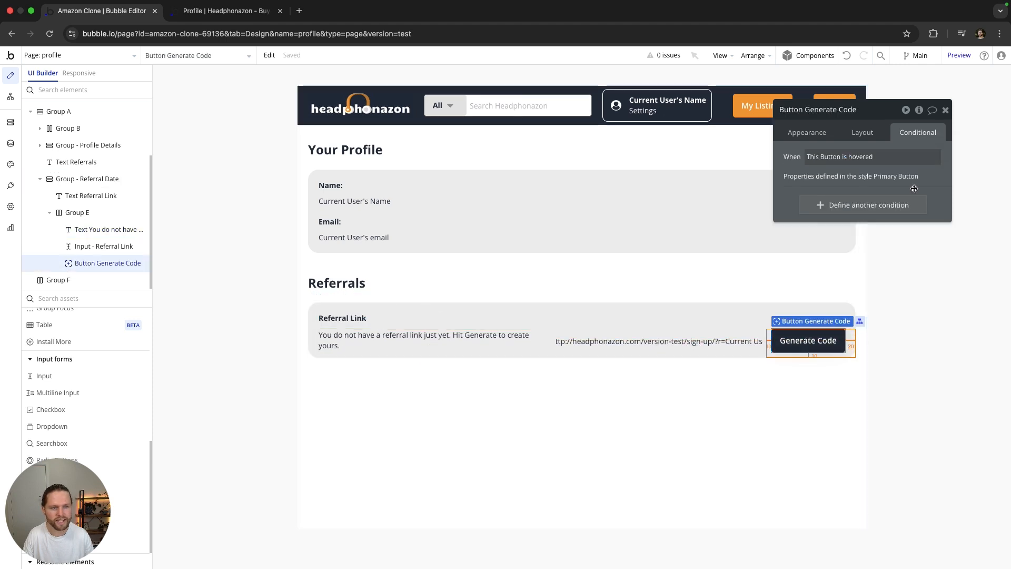
pyautogui.rightClick(874, 157)
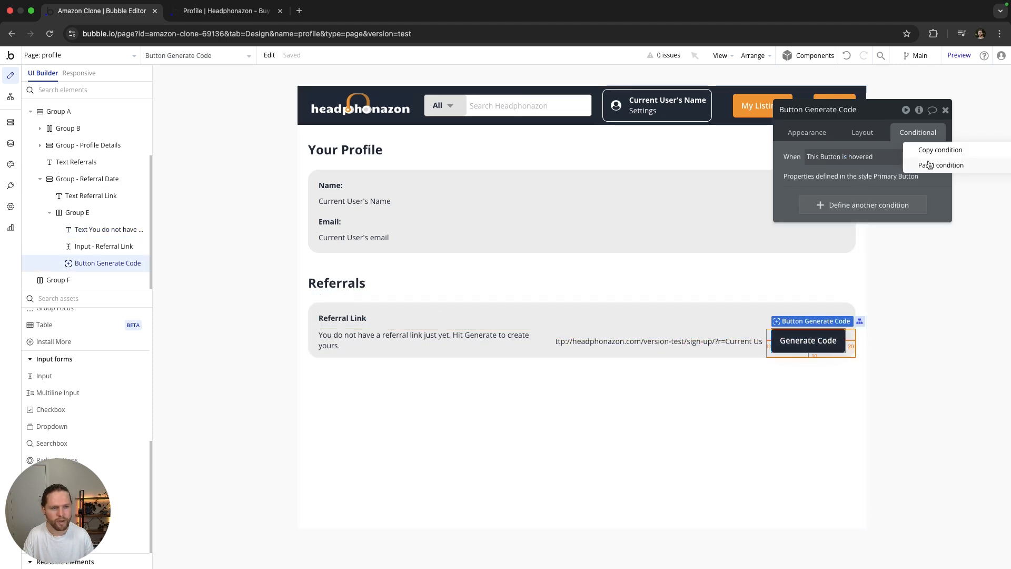
pyautogui.click(928, 163)
pyautogui.click(862, 132)
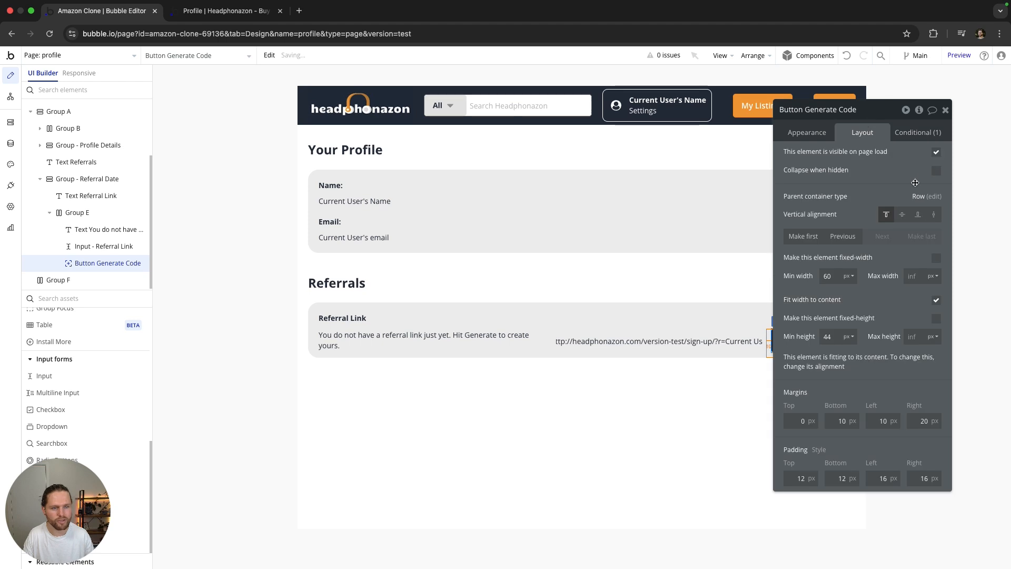
pyautogui.click(936, 152)
pyautogui.click(946, 109)
# Step: Reload the preview, then clear the test user's Referral_Code in App data and check the preview
pyautogui.click(202, 12)
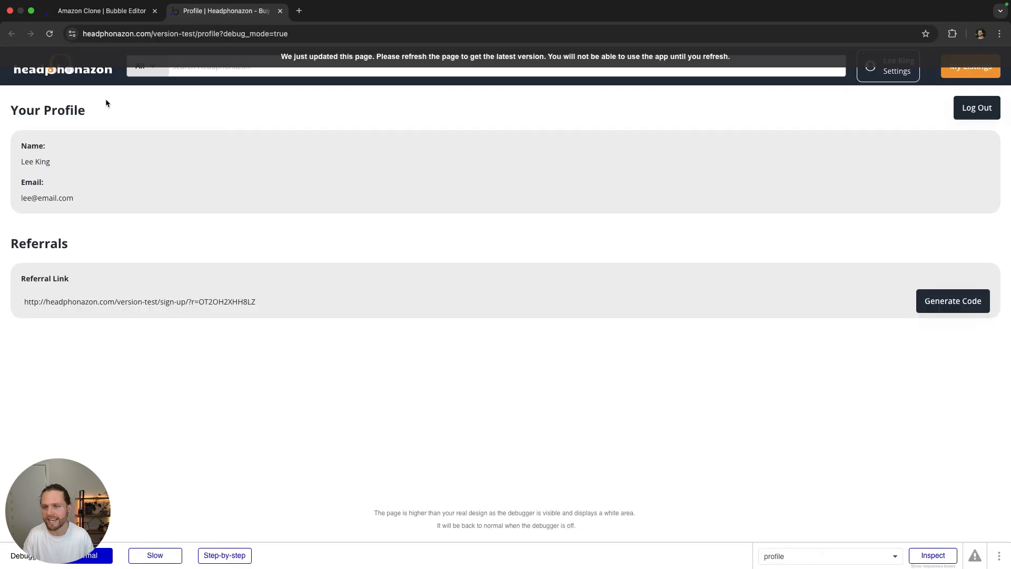
pyautogui.click(50, 34)
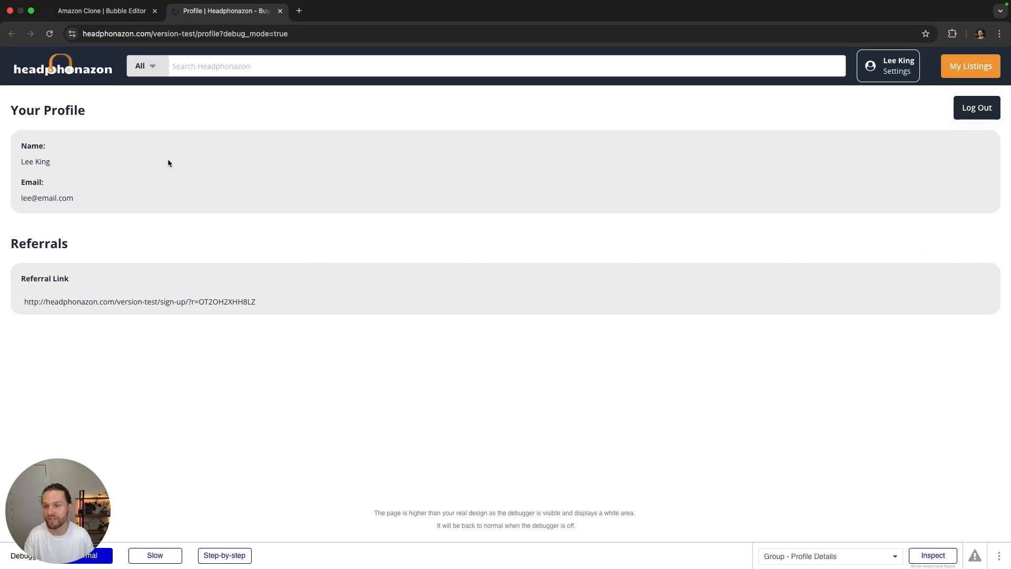
pyautogui.click(101, 11)
pyautogui.click(10, 143)
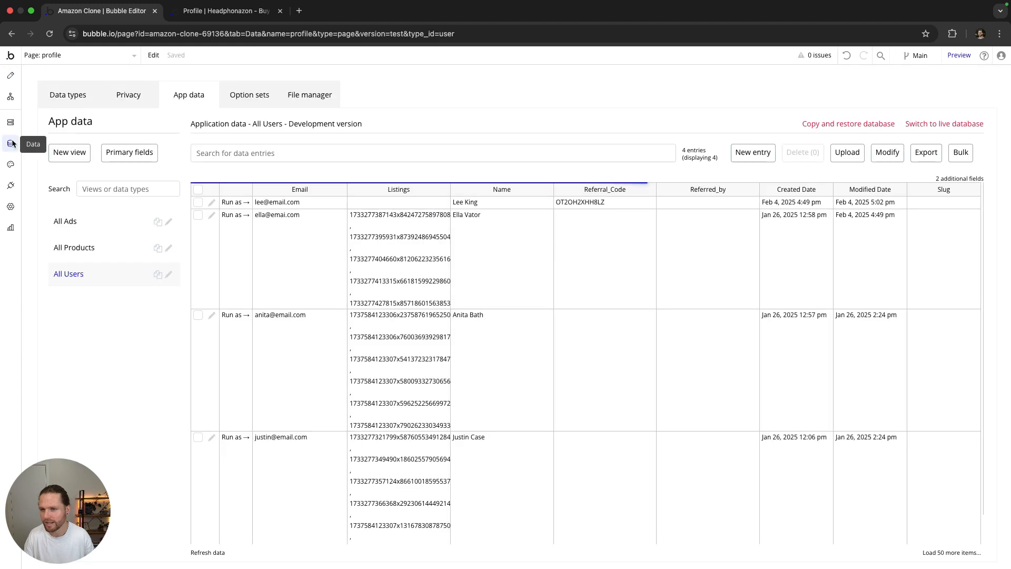
pyautogui.click(212, 203)
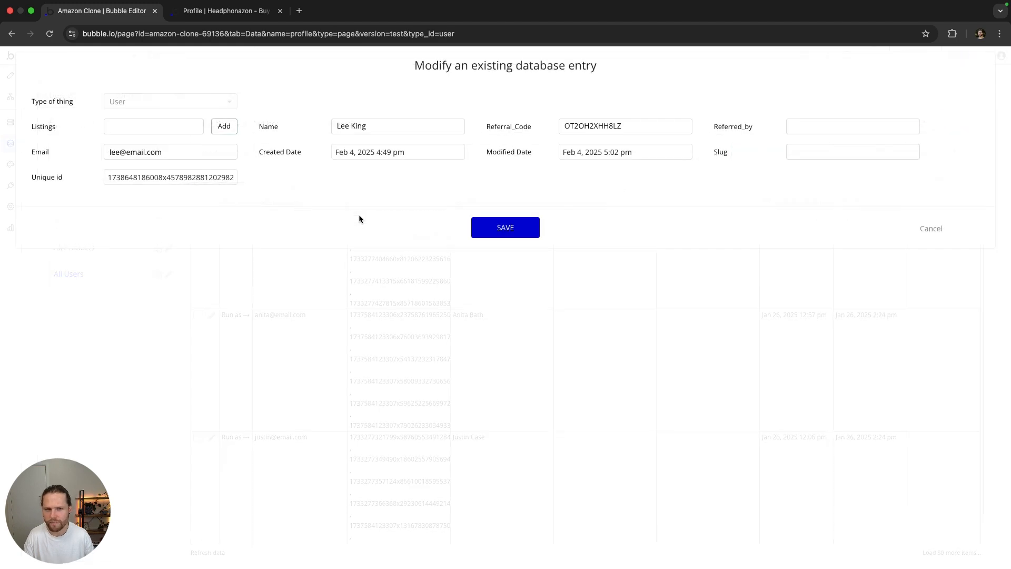
pyautogui.doubleClick(591, 120)
pyautogui.press('super+c')
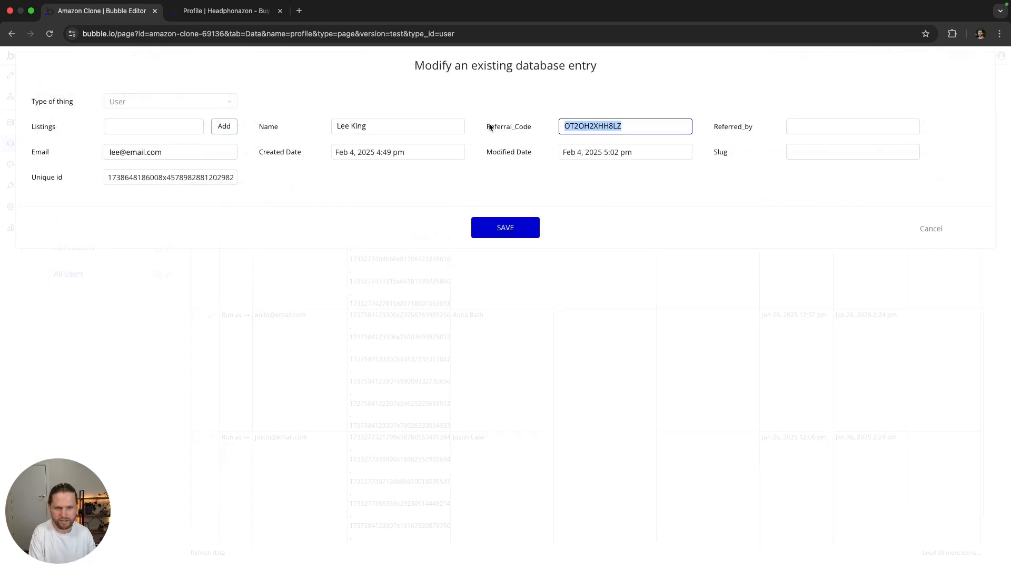
pyautogui.press('BackSpace')
pyautogui.click(499, 225)
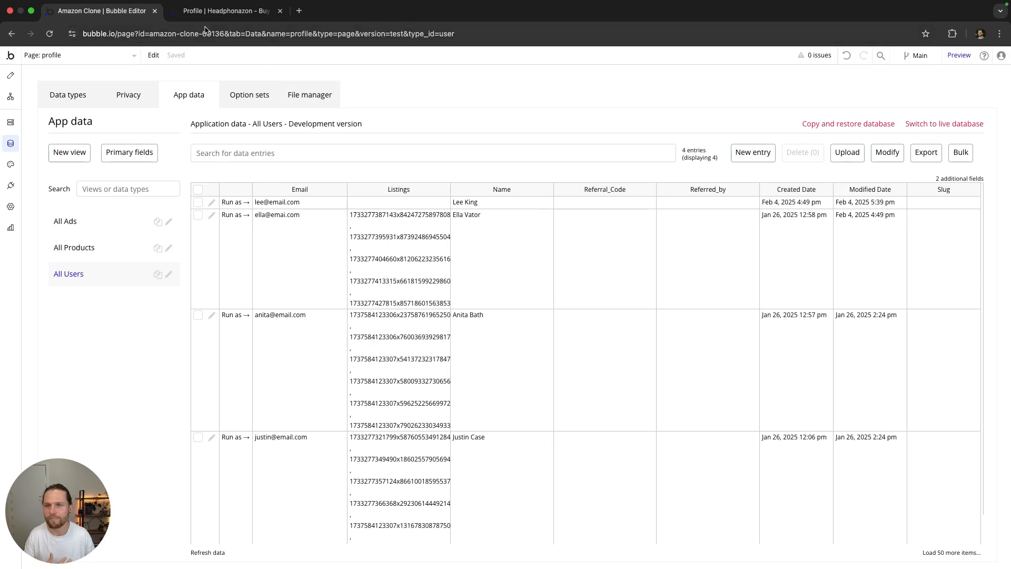
pyautogui.hotkey('ctrl', 'Tab')
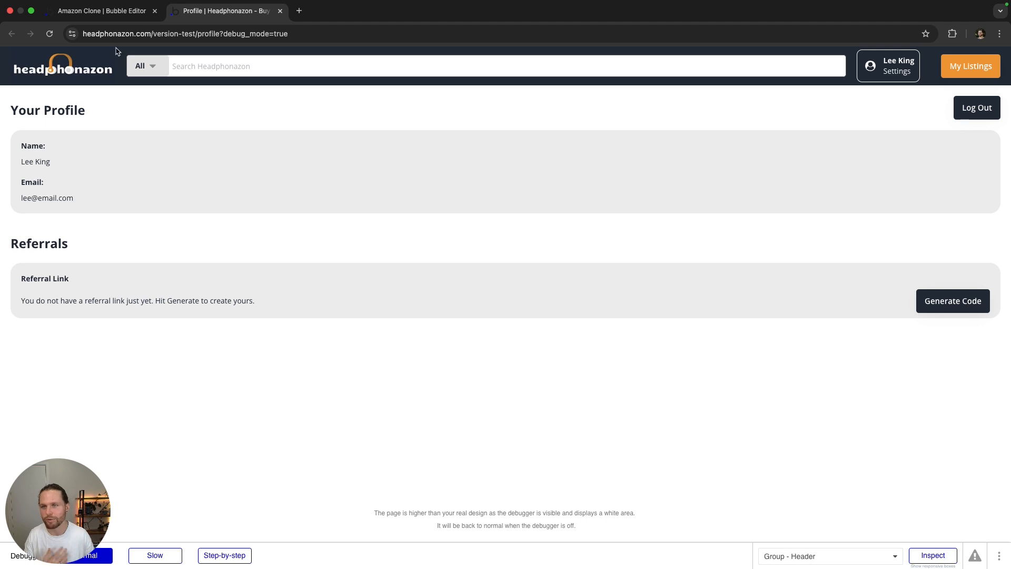
# Step: Paste the referral code back into the test user's Referral_Code and save it
pyautogui.click(123, 16)
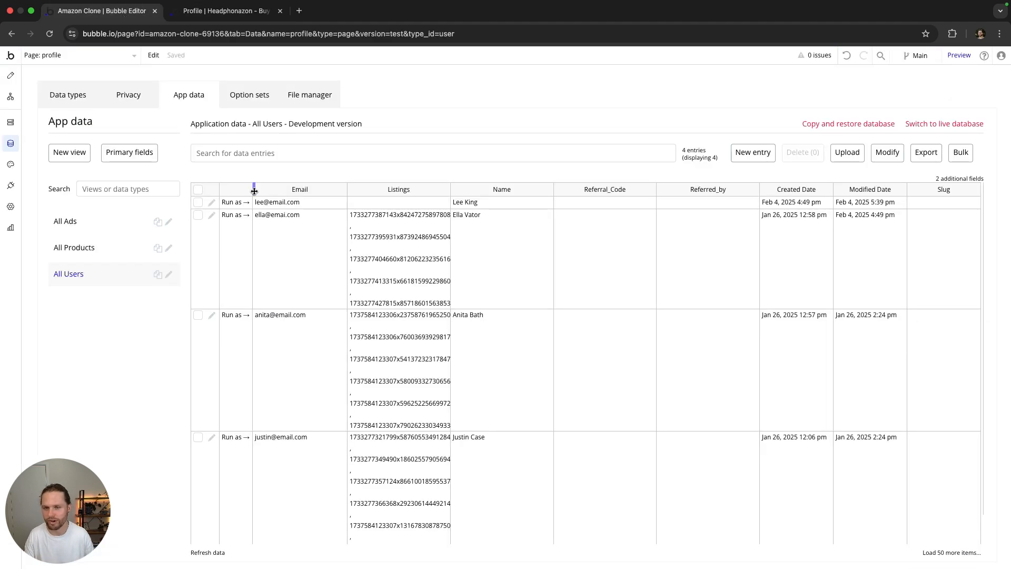
pyautogui.click(211, 204)
pyautogui.click(566, 126)
pyautogui.press('super+v')
pyautogui.click(511, 227)
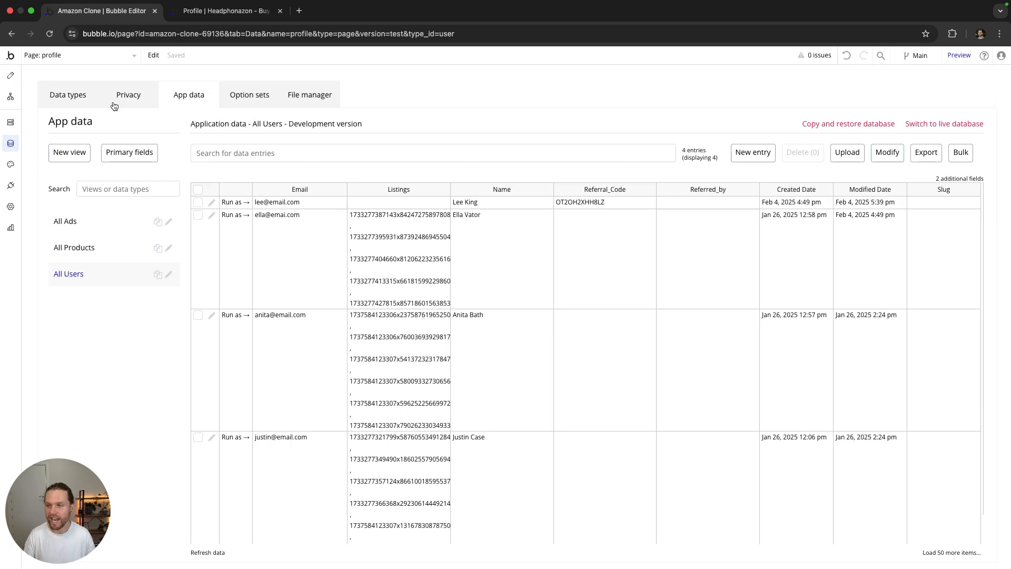
pyautogui.click(11, 75)
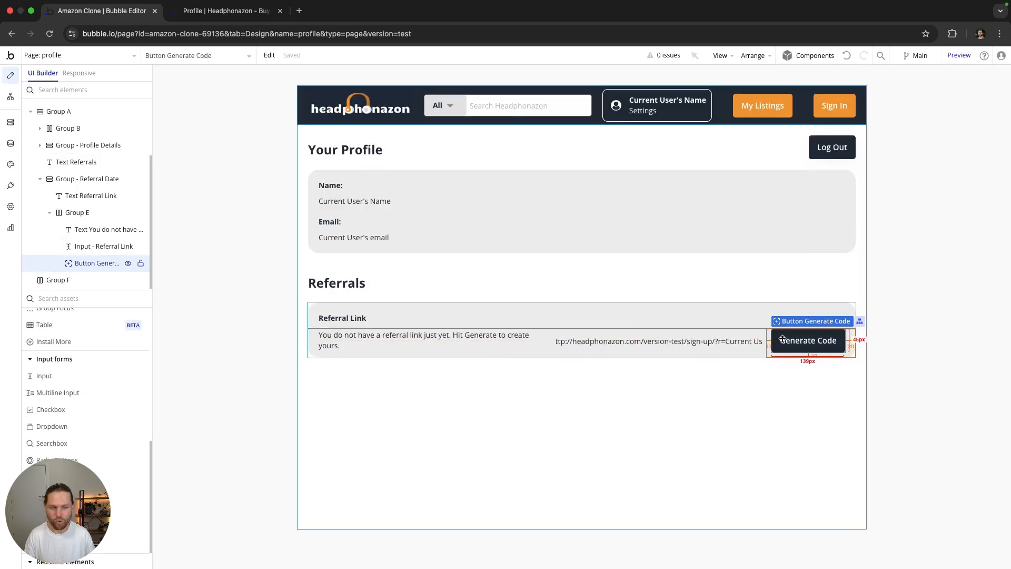
# Step: Duplicate the Generate Code button, relabel it 'Copy Link', and give it an orange background
pyautogui.doubleClick(801, 350)
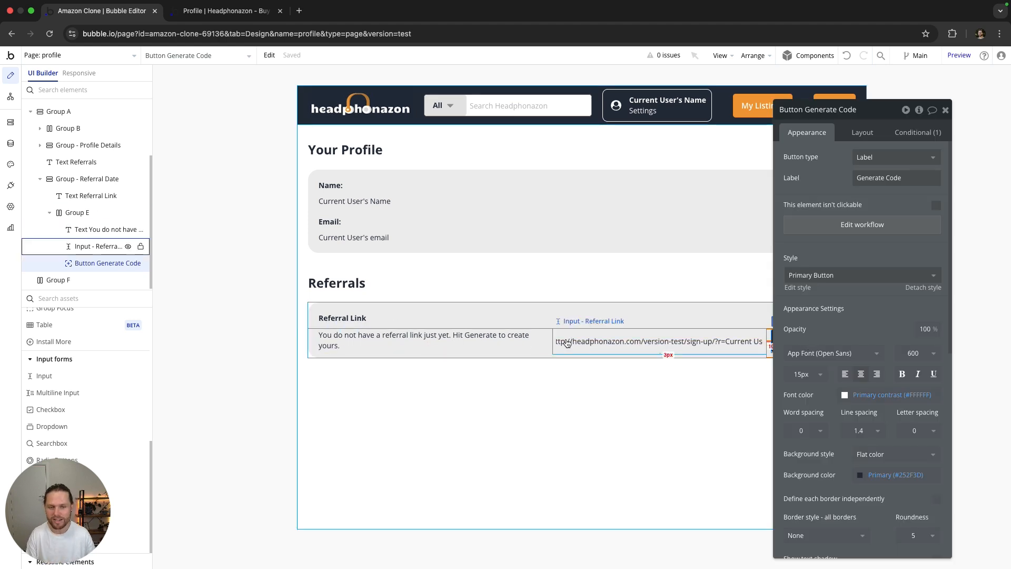
pyautogui.moveTo(863, 109); pyautogui.dragTo(395, 135)
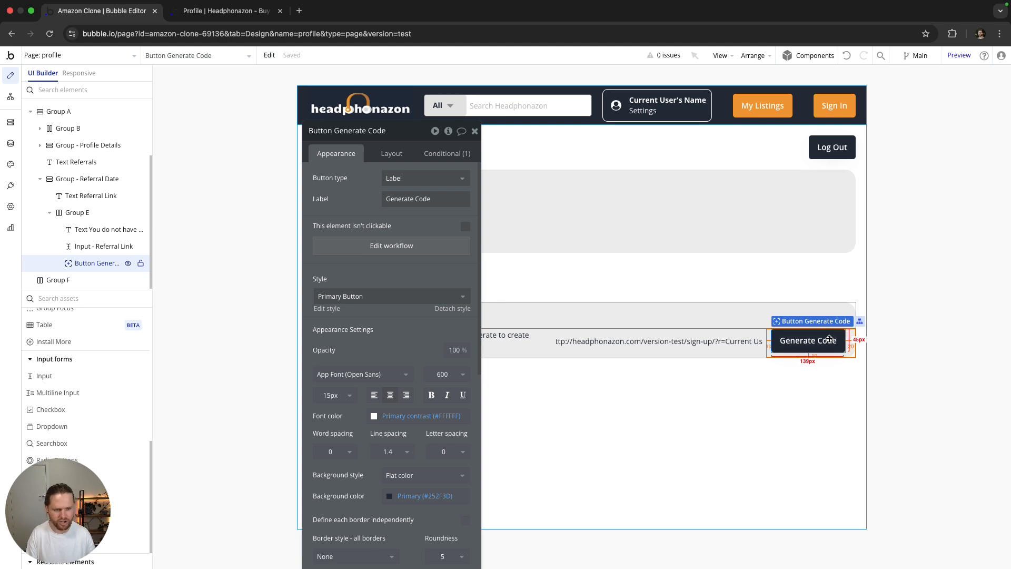
pyautogui.hotkey('ctrl', 'd')
pyautogui.tripleClick(415, 199)
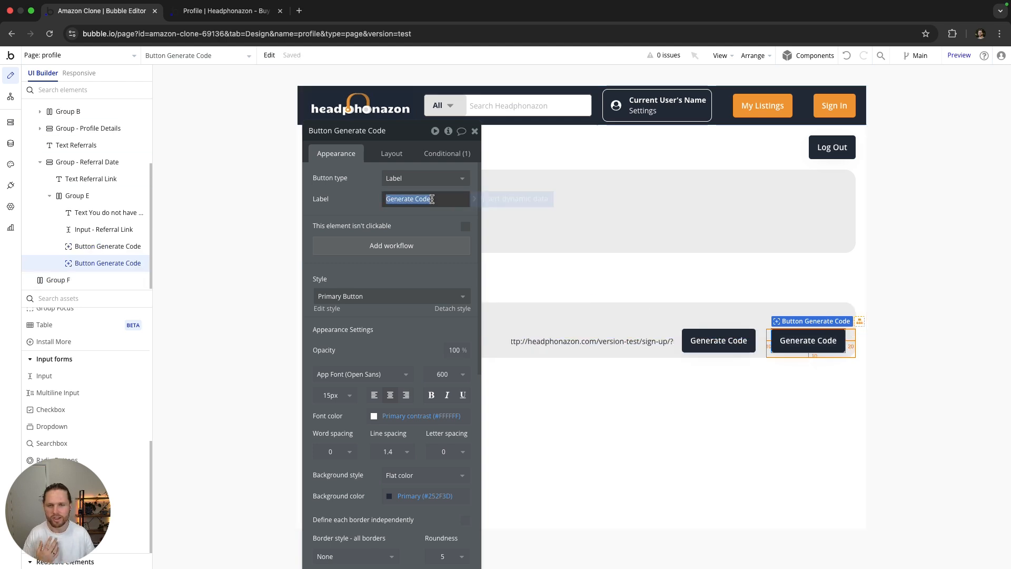
pyautogui.write('Copy Link')
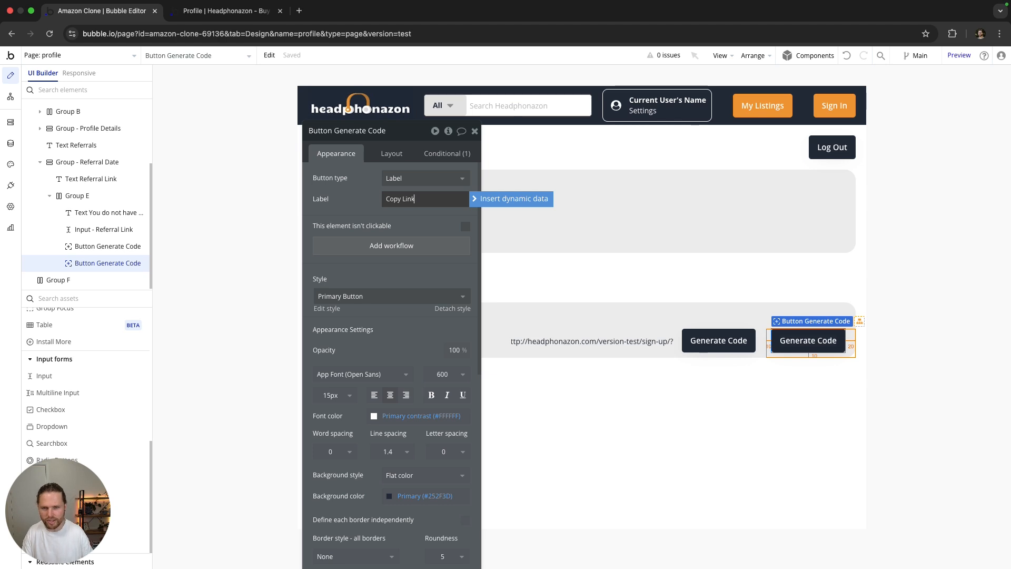
pyautogui.click(417, 496)
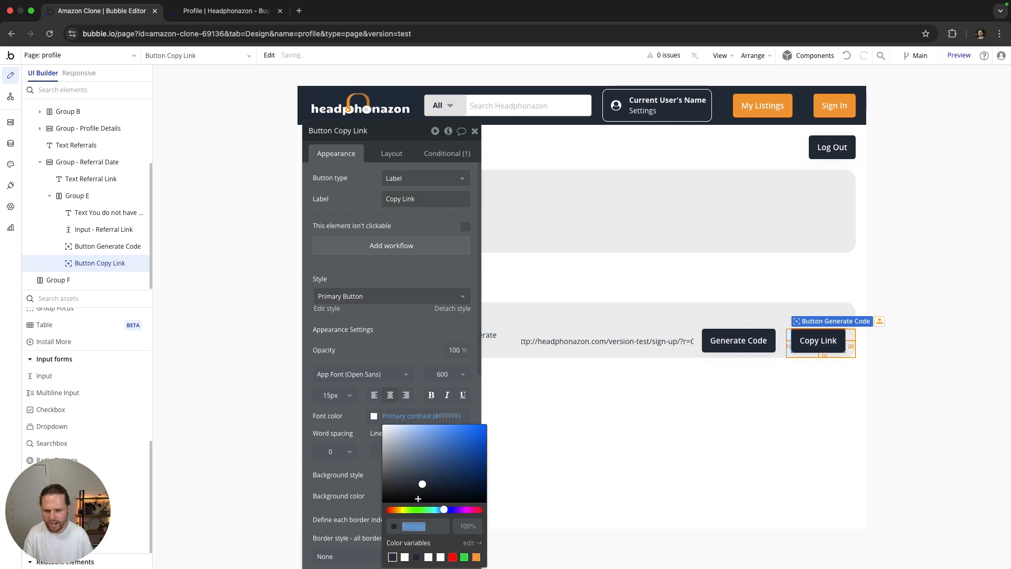
pyautogui.click(477, 557)
pyautogui.click(379, 321)
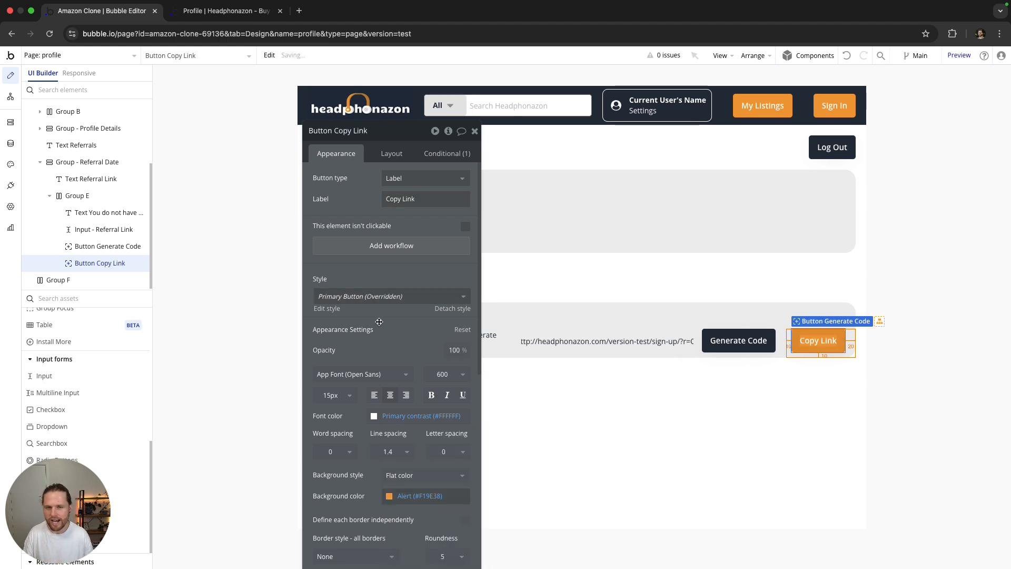
# Step: Change the Copy Link button's condition to Current User's Referral_Code is not empty
pyautogui.click(447, 153)
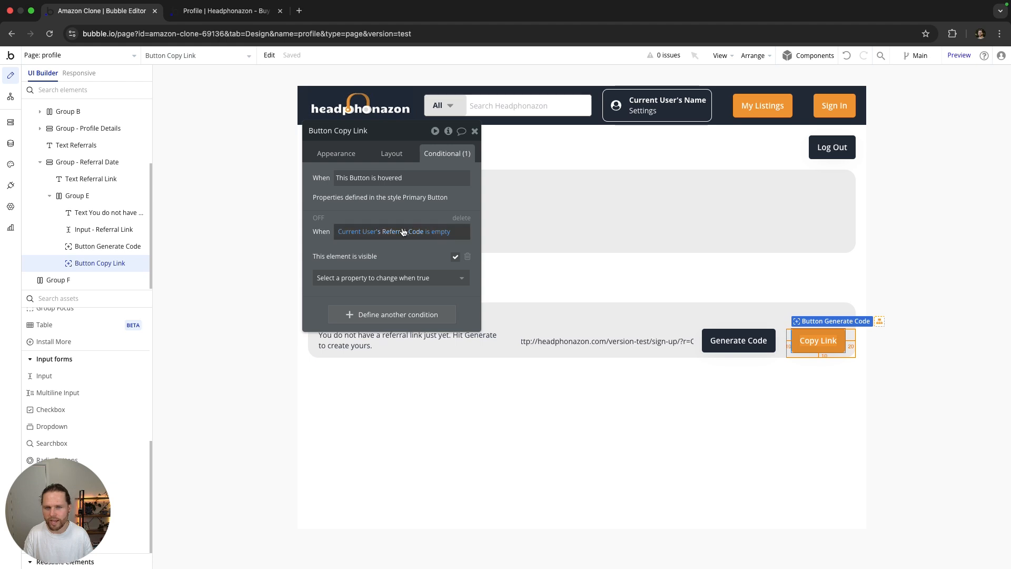
pyautogui.click(438, 232)
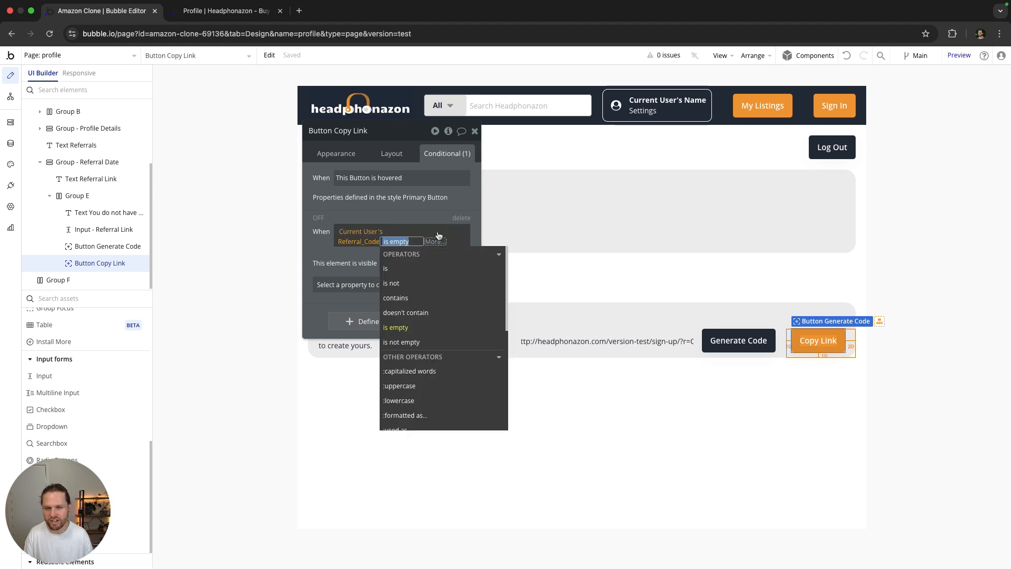
pyautogui.click(401, 339)
pyautogui.click(327, 263)
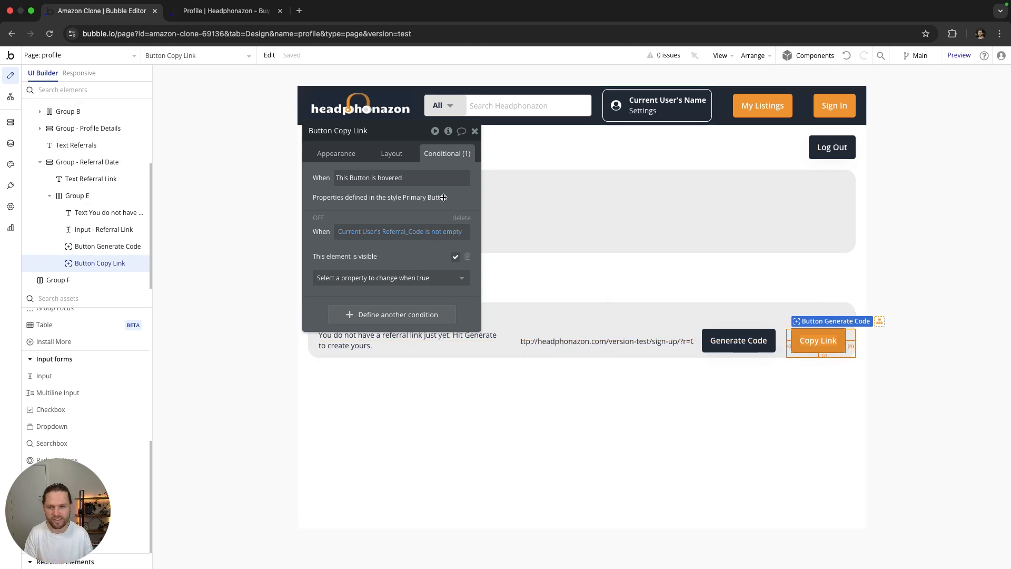
pyautogui.click(394, 154)
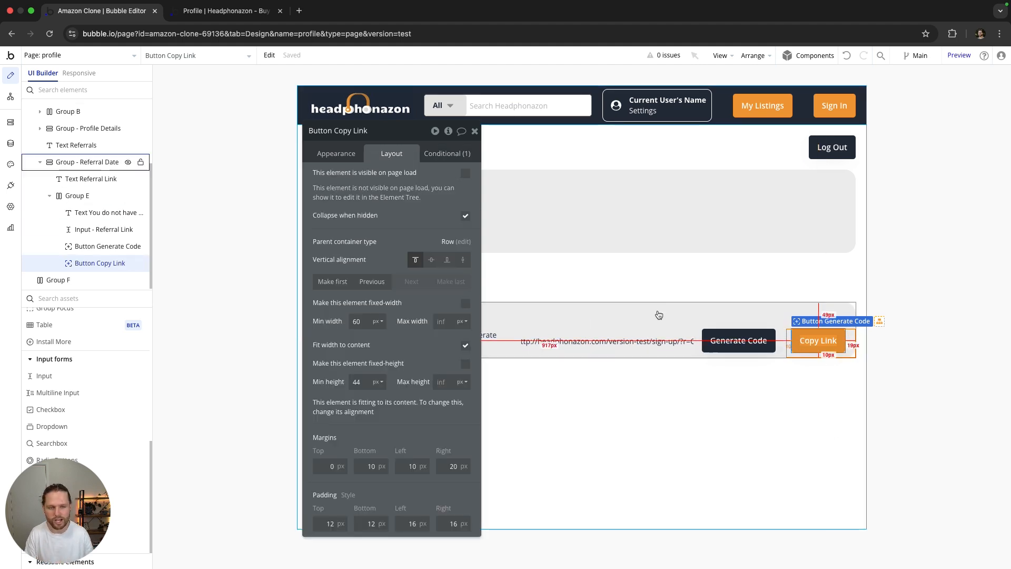
pyautogui.click(447, 153)
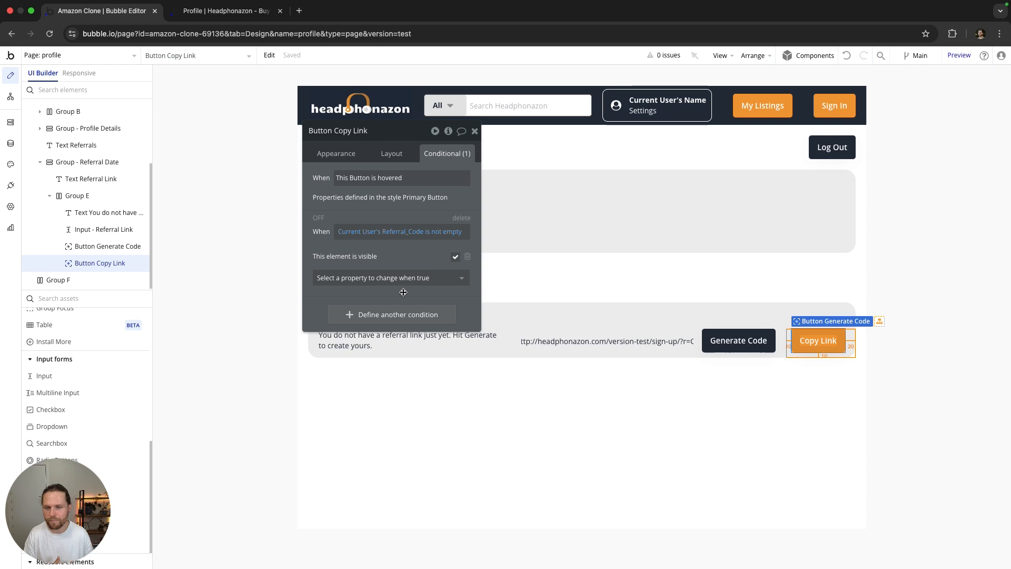
pyautogui.click(343, 152)
# Step: Create an empty 'Button Copy Link is clicked' workflow, then view the app's installed plugins
pyautogui.click(397, 250)
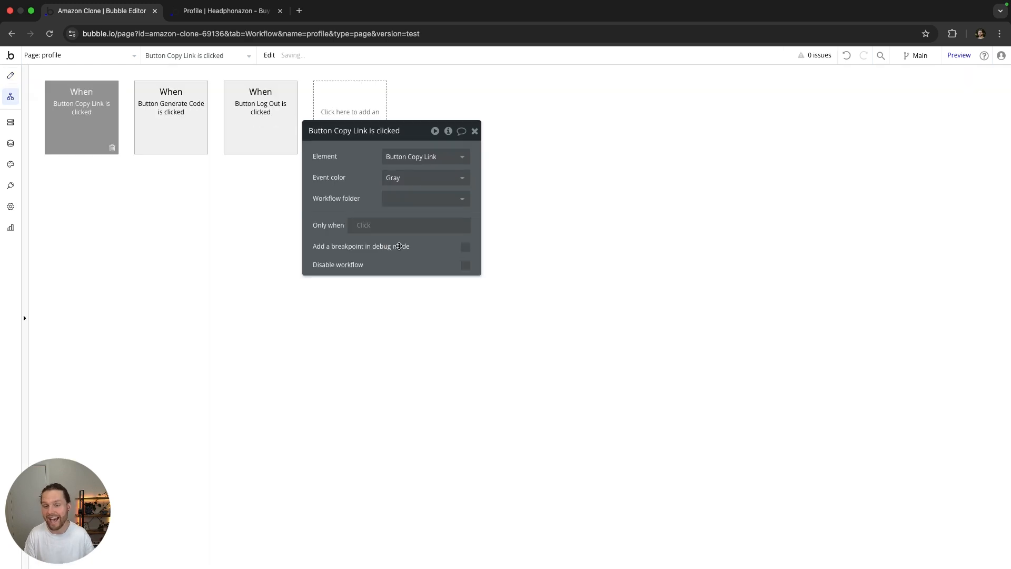
pyautogui.click(111, 185)
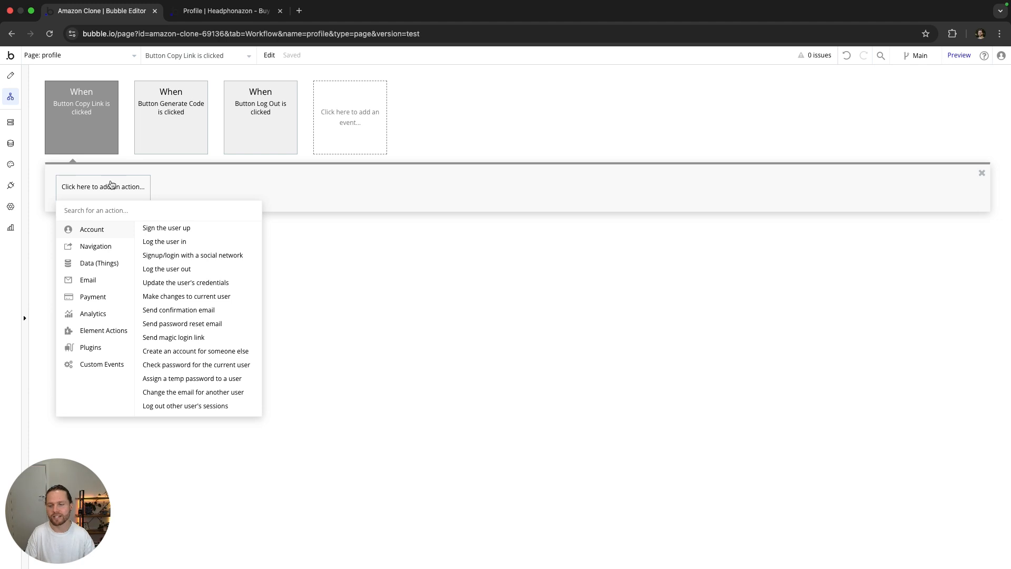
pyautogui.click(392, 251)
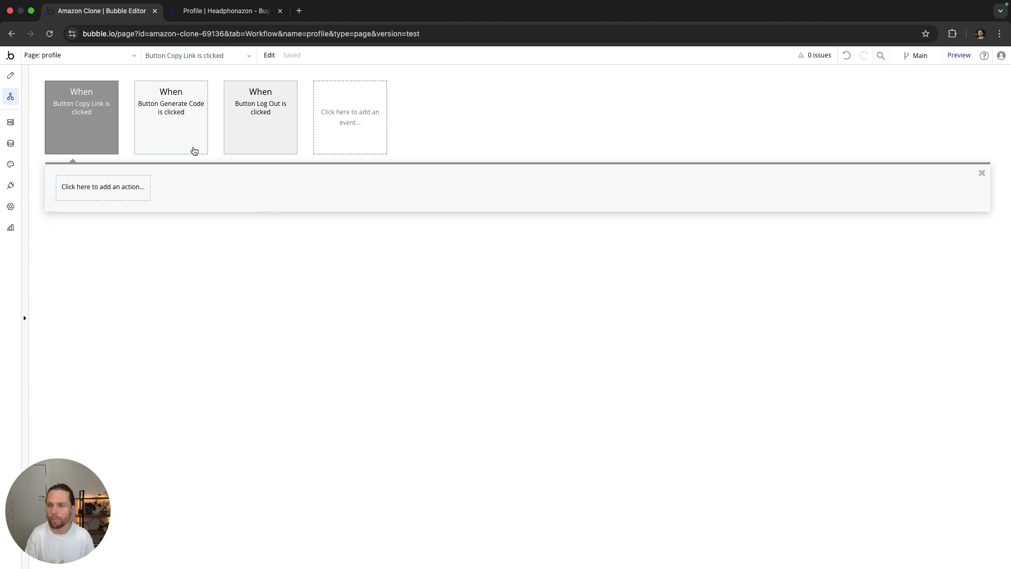
pyautogui.click(10, 76)
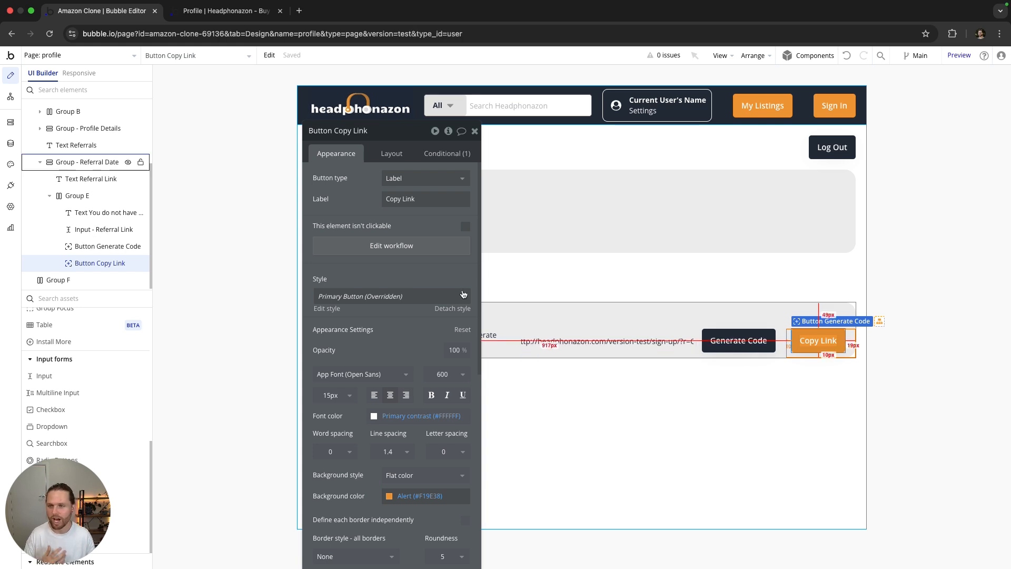
pyautogui.click(10, 186)
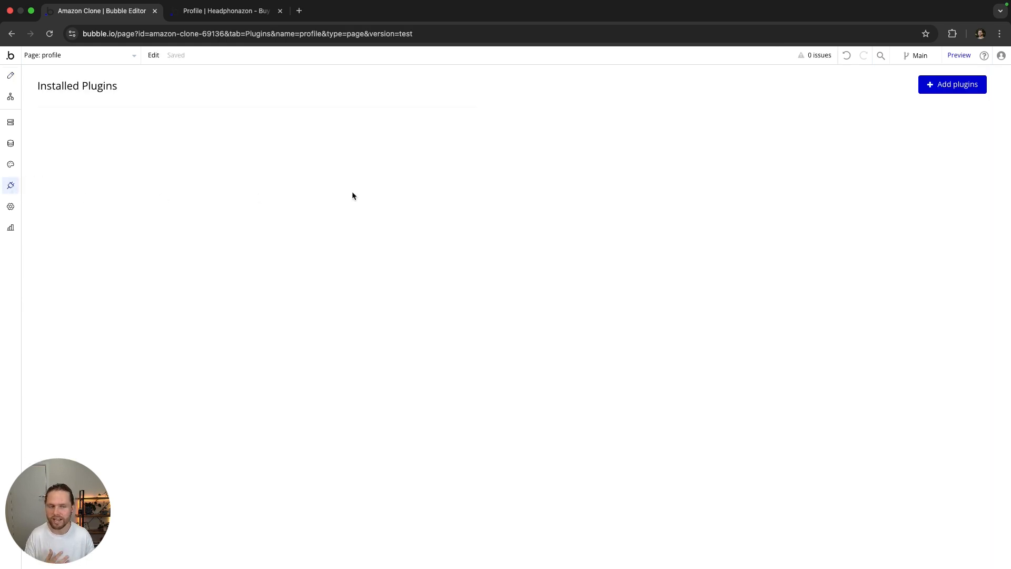
# Step: Search 'cop' and install the Copy to Clipboard plugin, then return to the design view
pyautogui.click(931, 95)
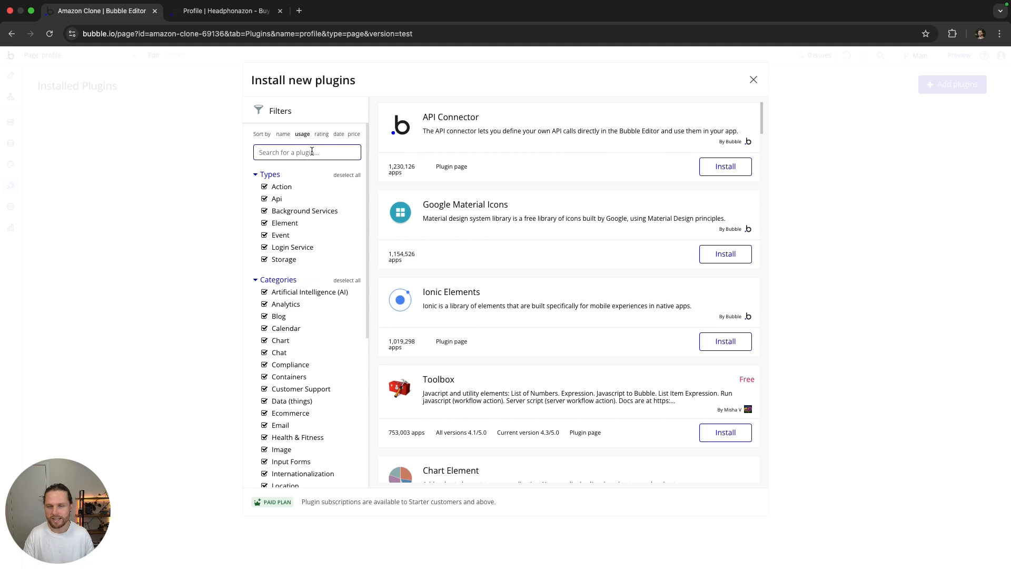
pyautogui.write('copy')
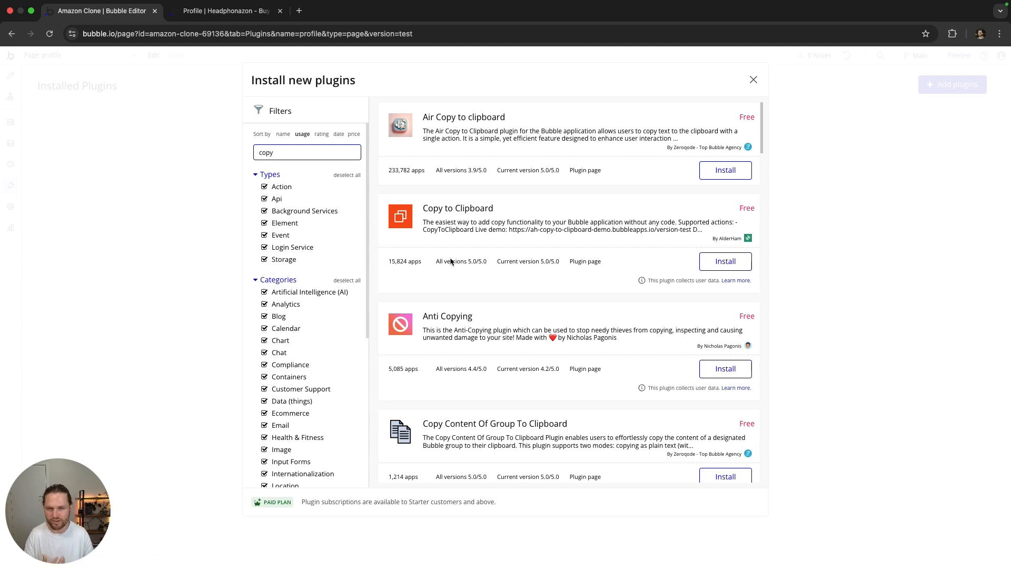
pyautogui.click(726, 265)
pyautogui.press('Escape')
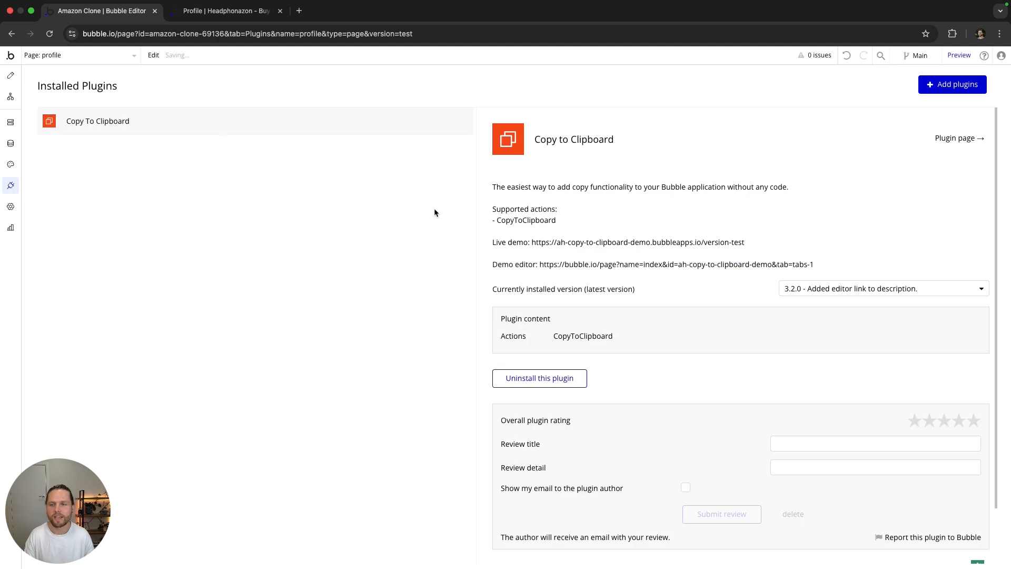
pyautogui.click(12, 75)
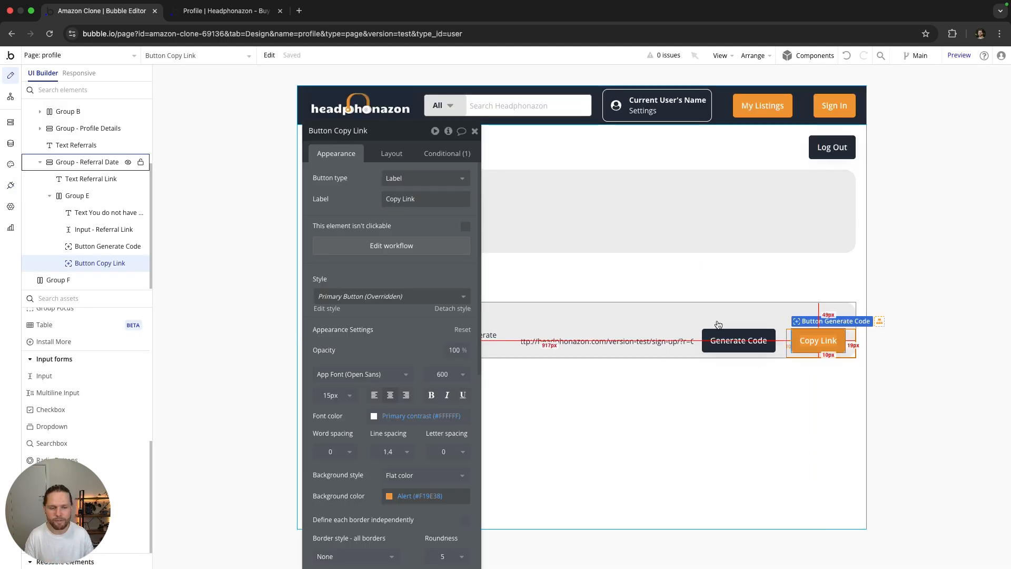
# Step: Add a CopyToClipboard action to the Copy Link workflow copying Input - Referral Link's value
pyautogui.click(406, 245)
pyautogui.click(115, 196)
pyautogui.write('copy')
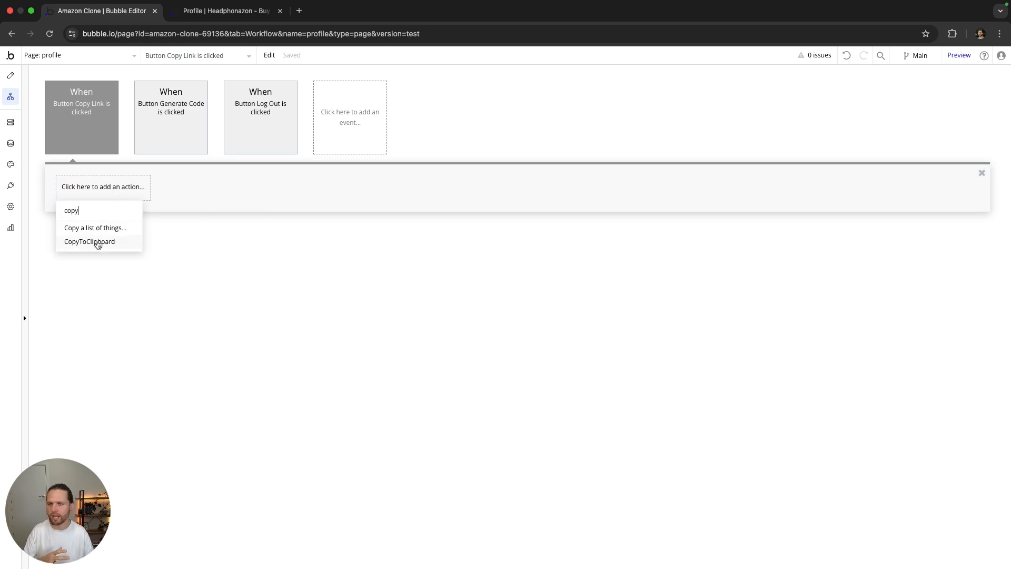
pyautogui.click(97, 242)
pyautogui.click(398, 158)
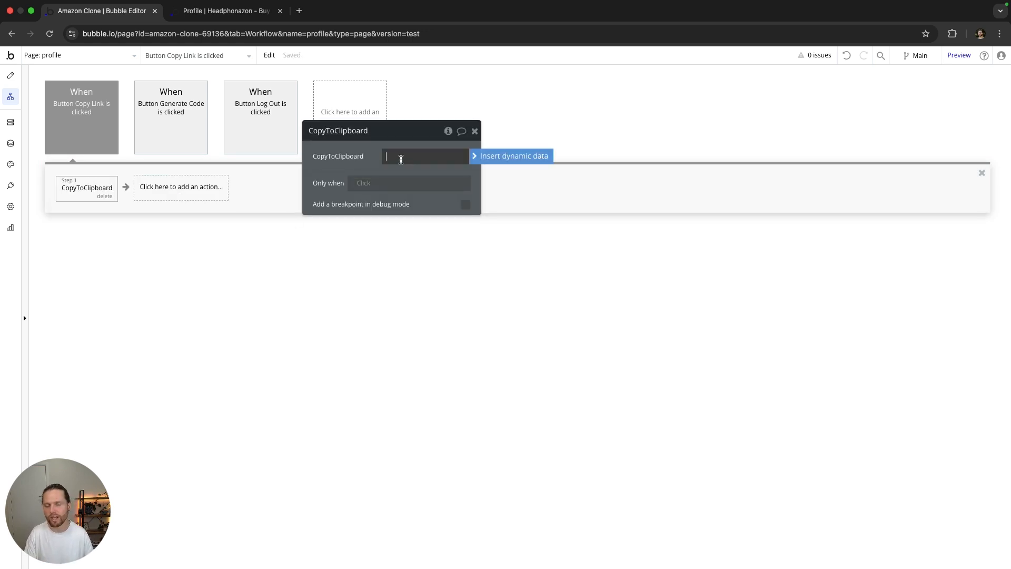
pyautogui.click(495, 156)
pyautogui.scroll(-8, 464, 232)
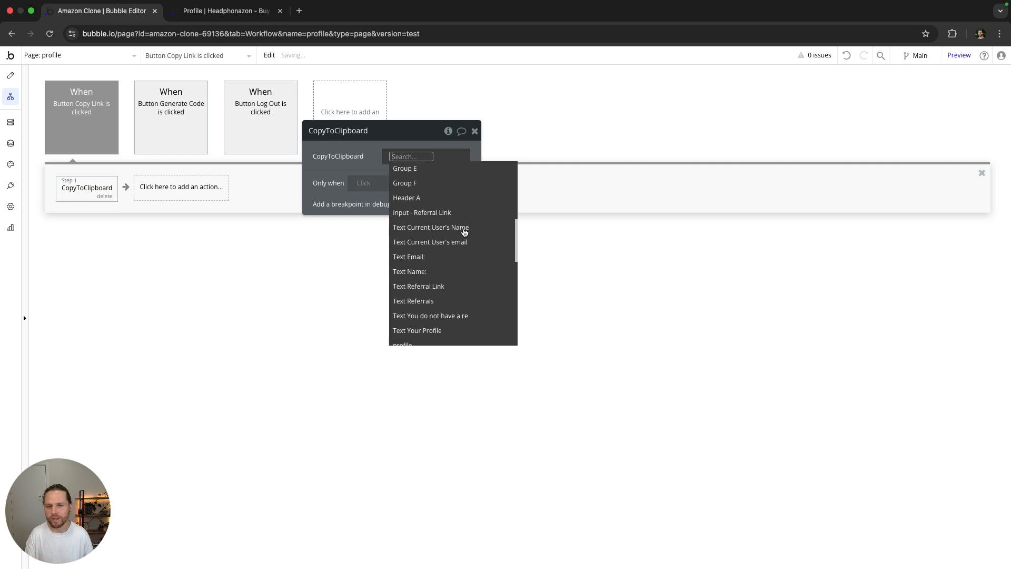
pyautogui.click(439, 212)
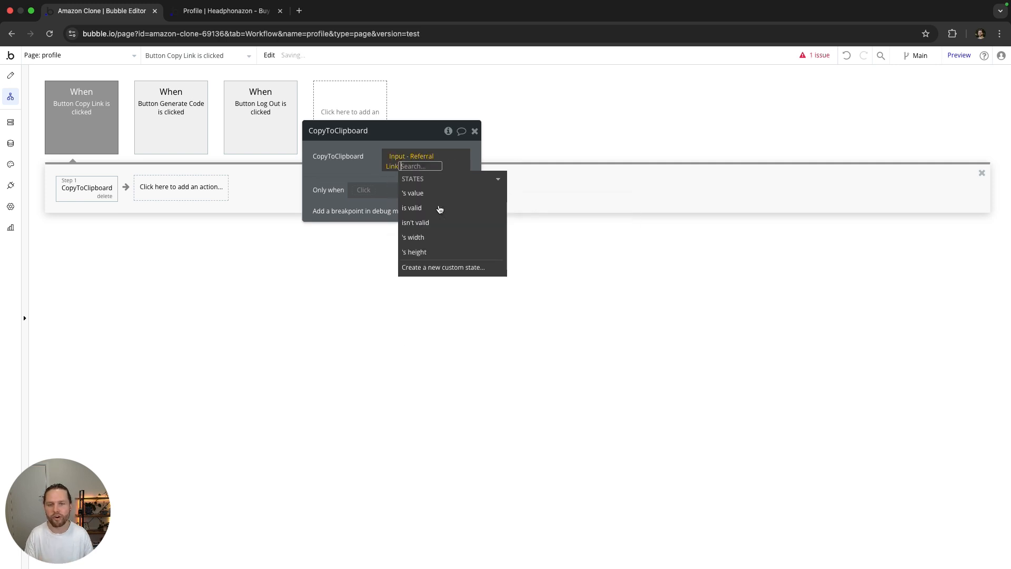
pyautogui.click(415, 194)
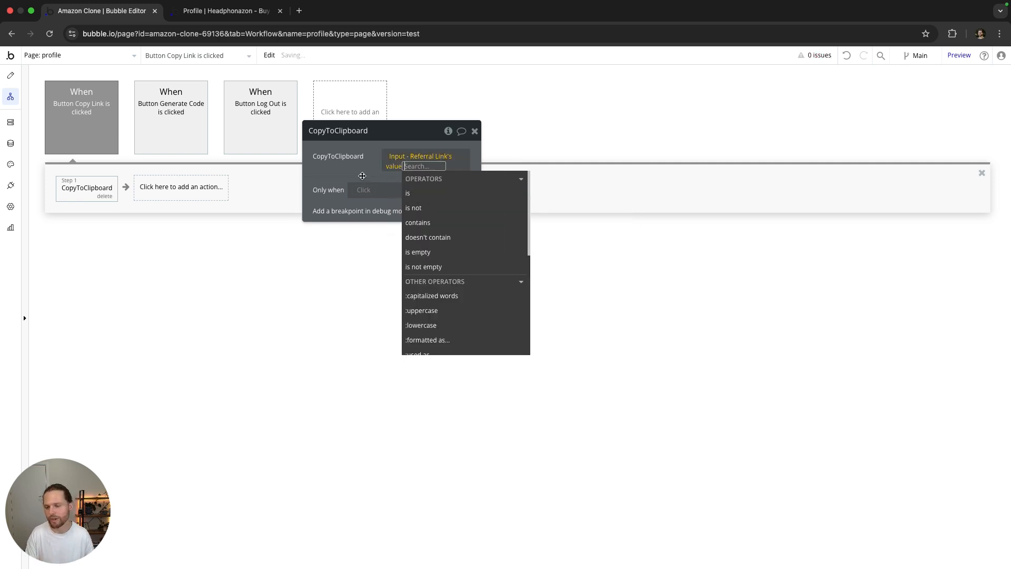
pyautogui.click(363, 166)
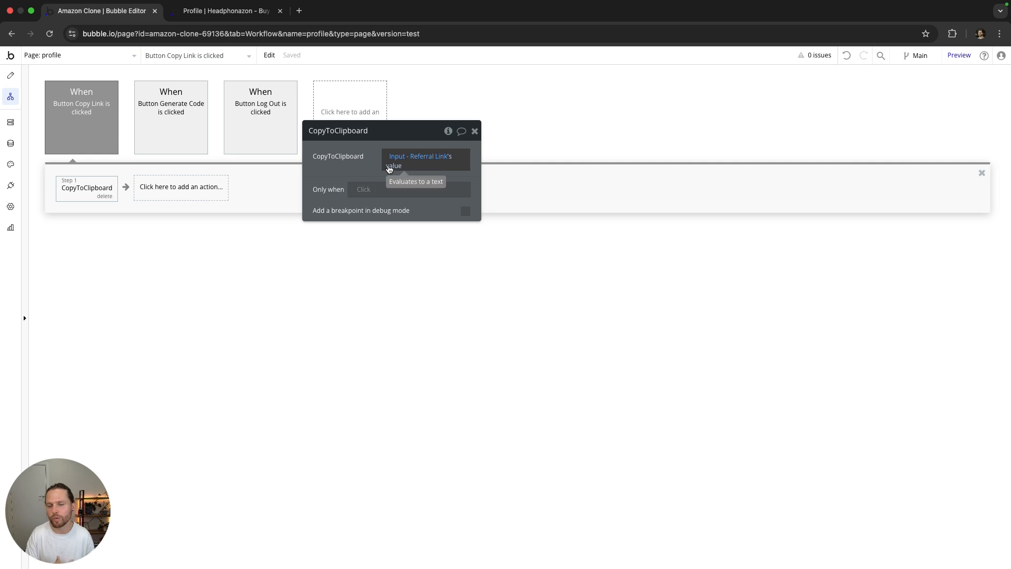
pyautogui.click(475, 131)
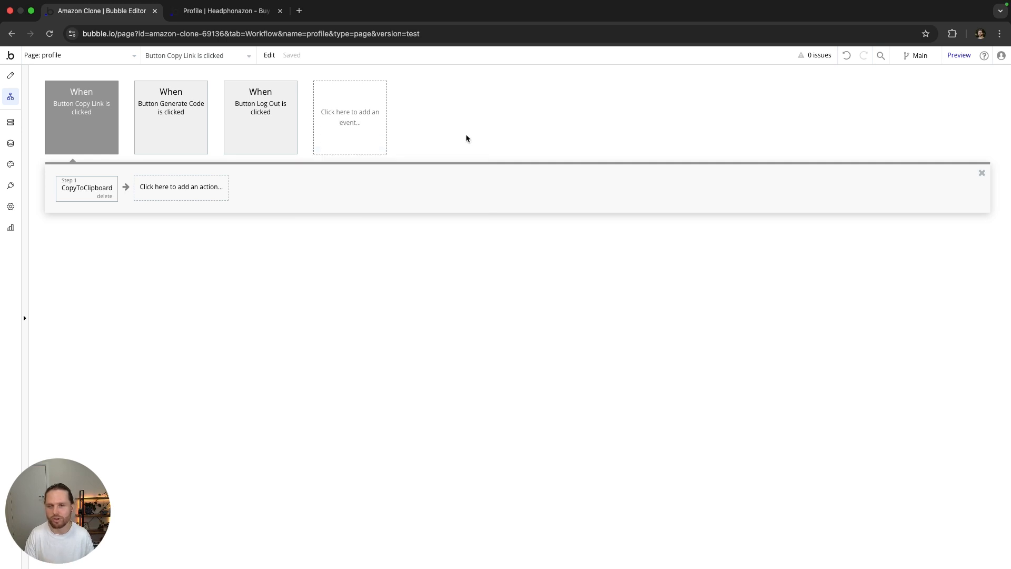
# Step: Review the Referral Link input's settings in Design, then switch to the app preview
pyautogui.click(11, 76)
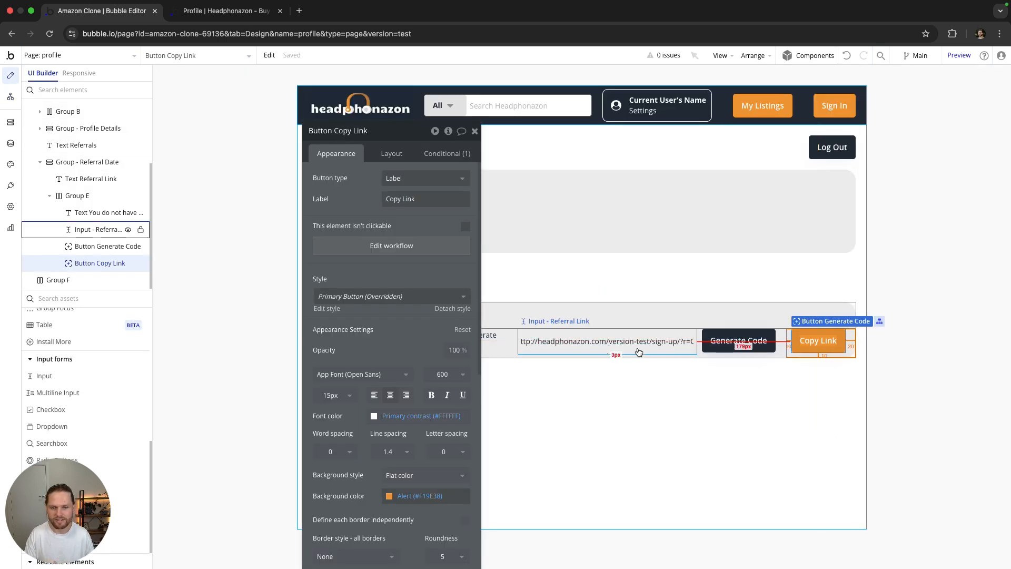
pyautogui.click(566, 340)
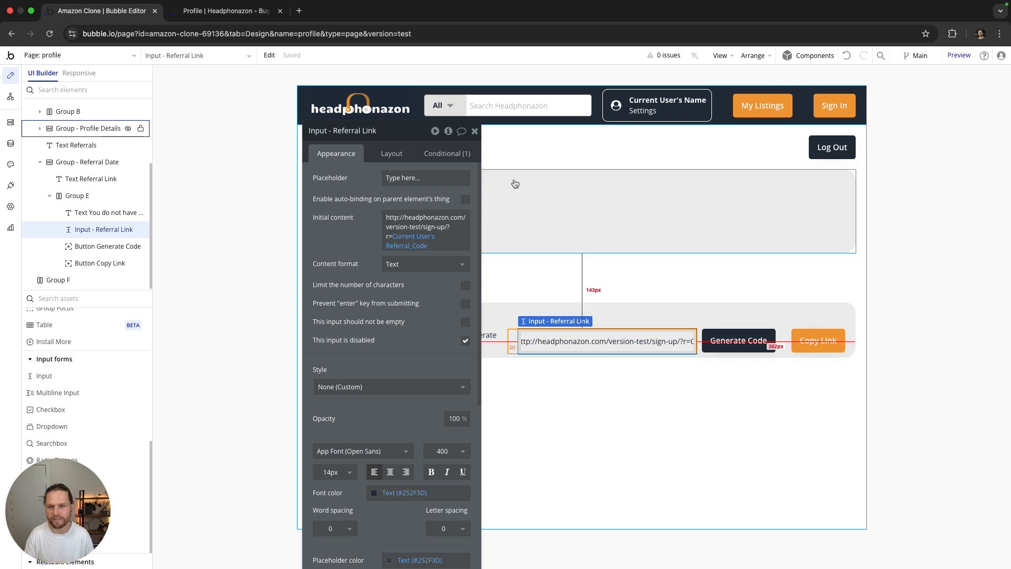
pyautogui.click(475, 131)
pyautogui.click(234, 12)
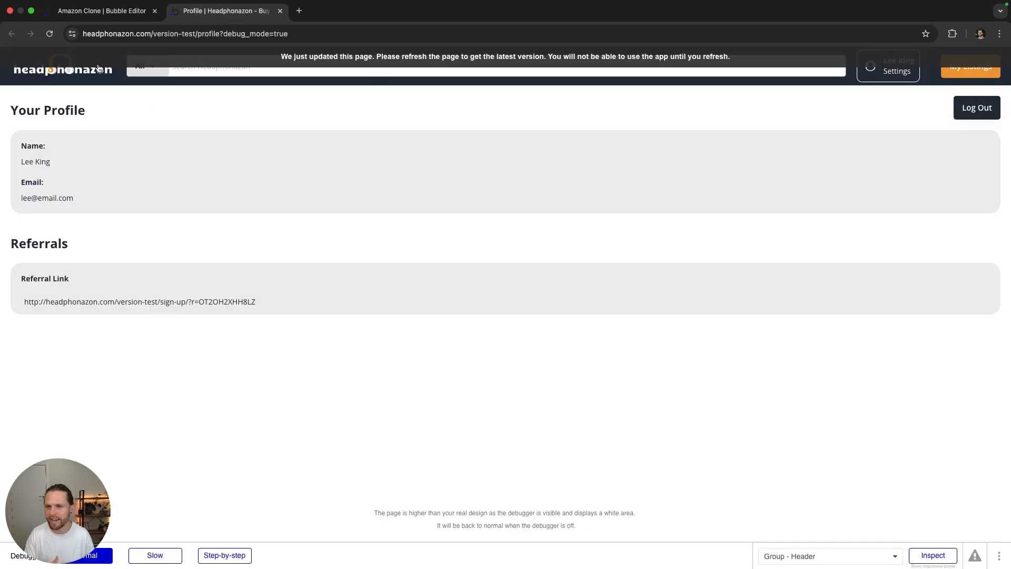
# Step: Reload the preview, open the copied referral link in the address bar, then go back
pyautogui.click(50, 33)
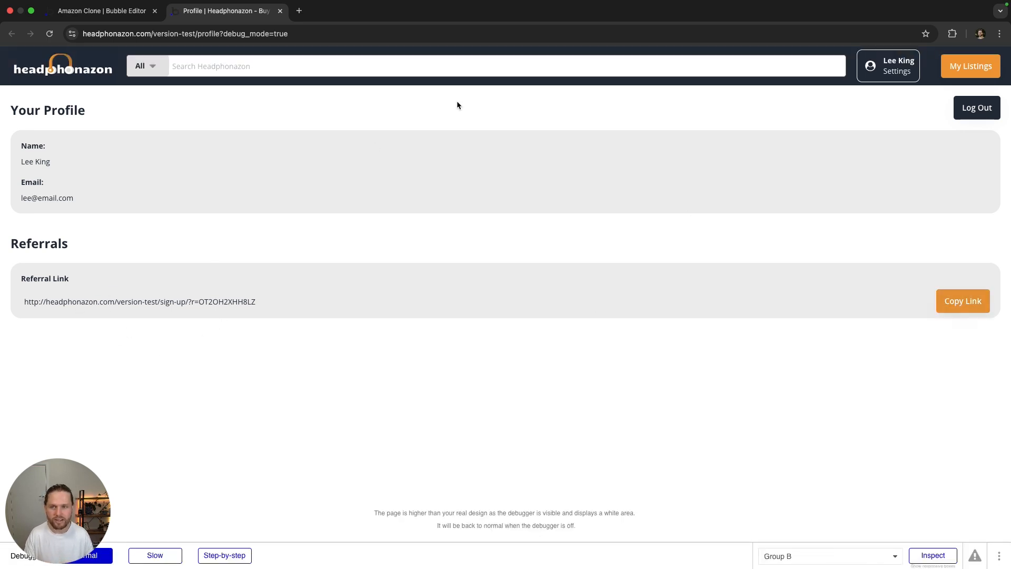
pyautogui.click(303, 35)
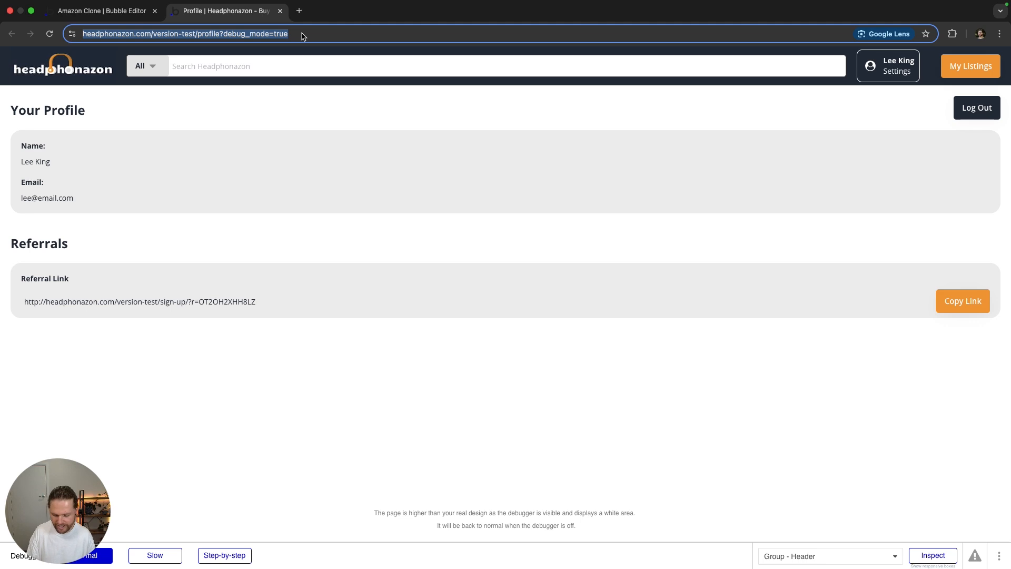
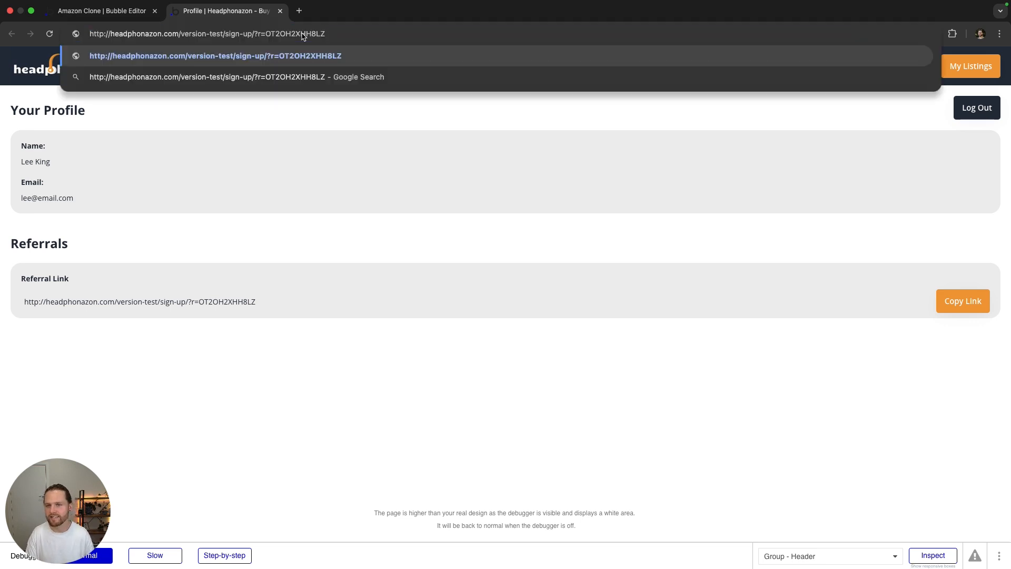
pyautogui.press('Return')
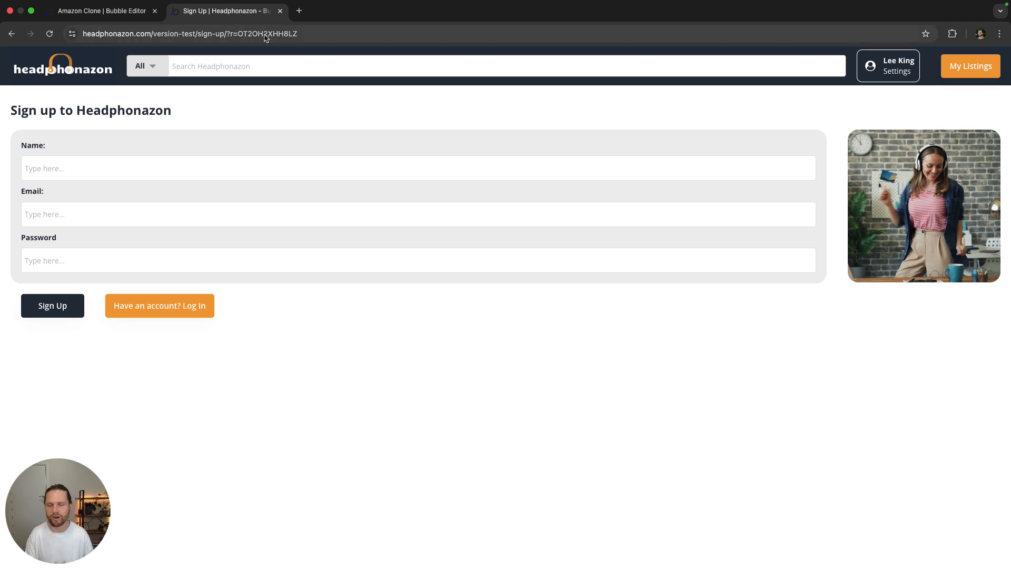
pyautogui.click(11, 35)
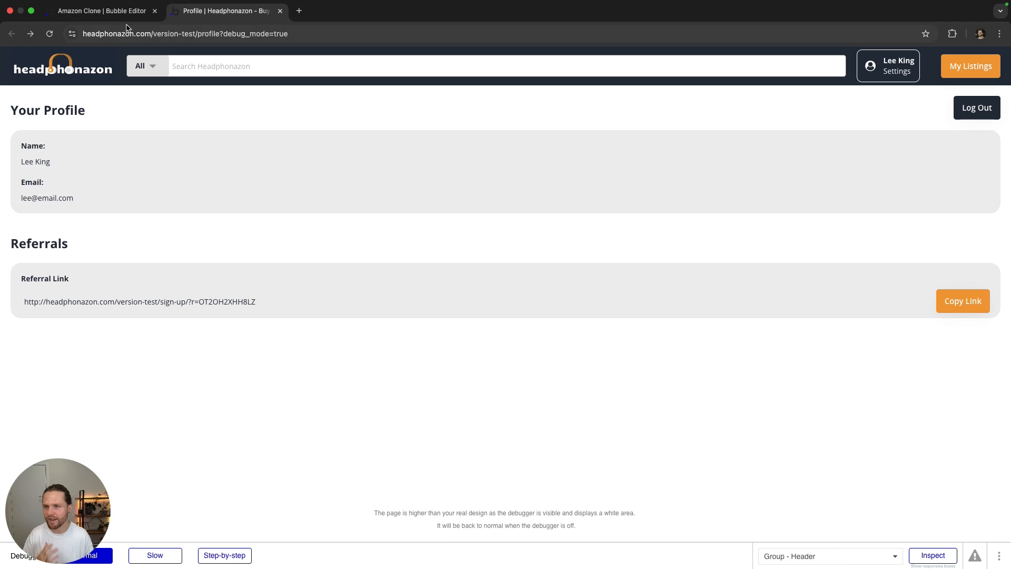
pyautogui.click(101, 10)
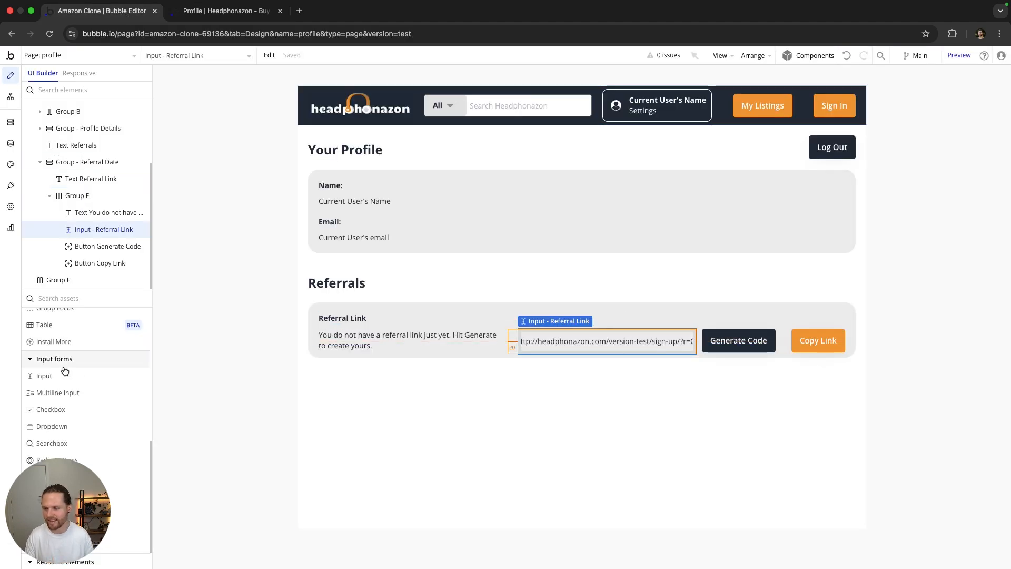
# Step: Add a bold text element reading 'Members you've referred' below the referral link row
pyautogui.scroll(3, 73, 374)
pyautogui.scroll(3, 73, 374)
pyautogui.moveTo(42, 332); pyautogui.dragTo(351, 362)
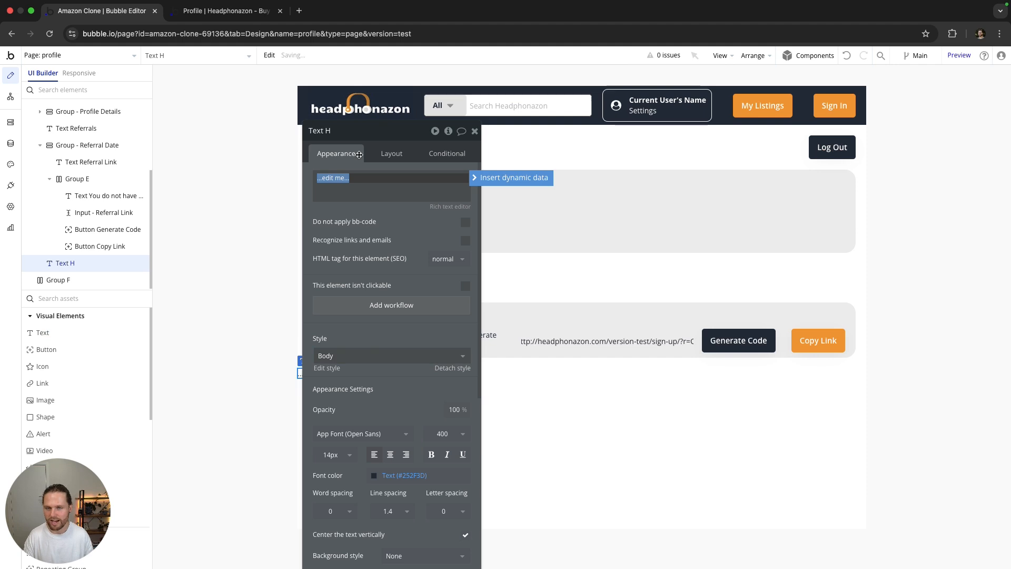
pyautogui.moveTo(58, 263); pyautogui.dragTo(82, 181)
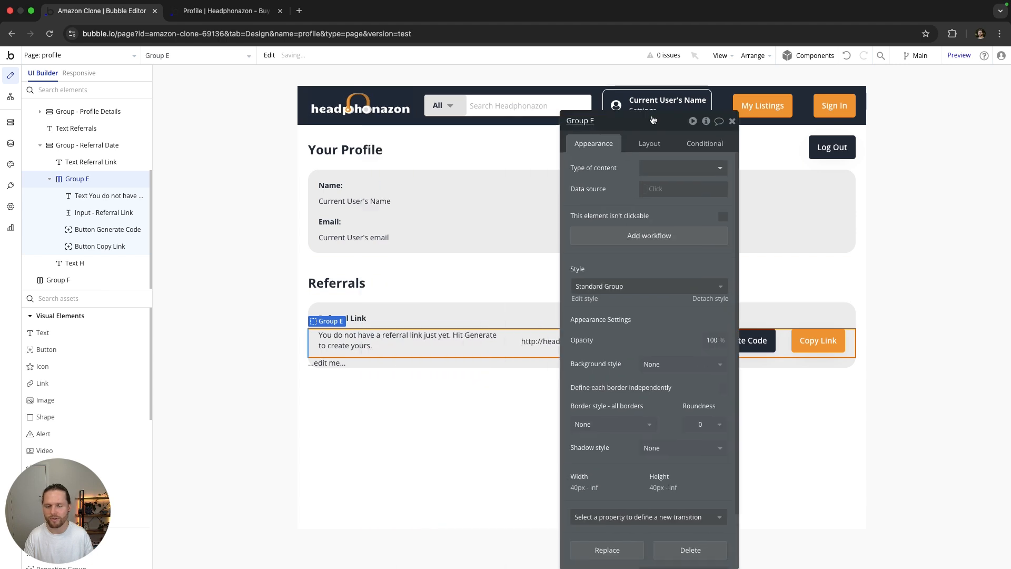
pyautogui.click(327, 363)
pyautogui.tripleClick(627, 175)
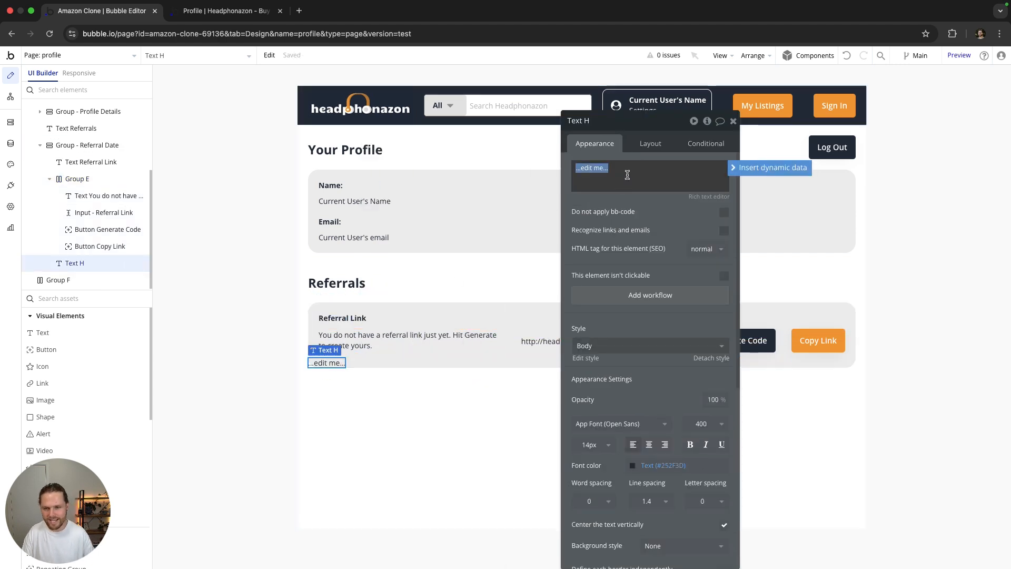
pyautogui.write("Members you've referred")
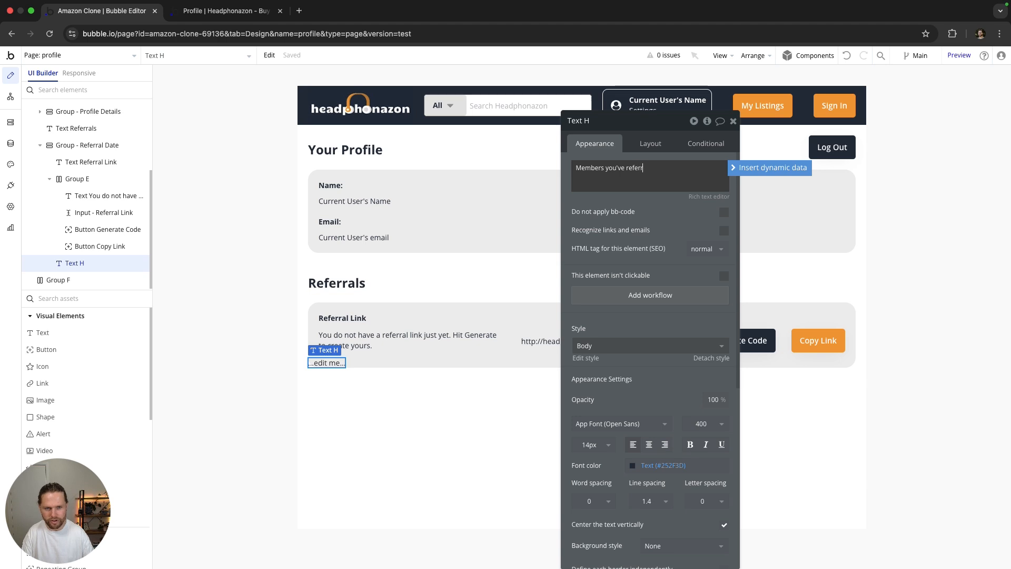
pyautogui.click(689, 445)
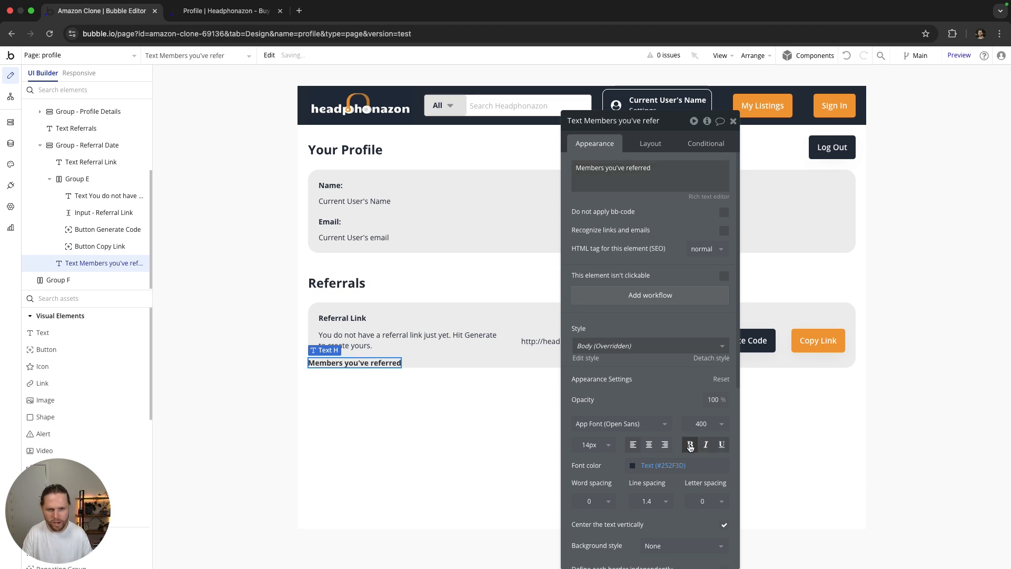
# Step: Set the heading's margins to 10 top and bottom and 20 on the sides
pyautogui.click(650, 144)
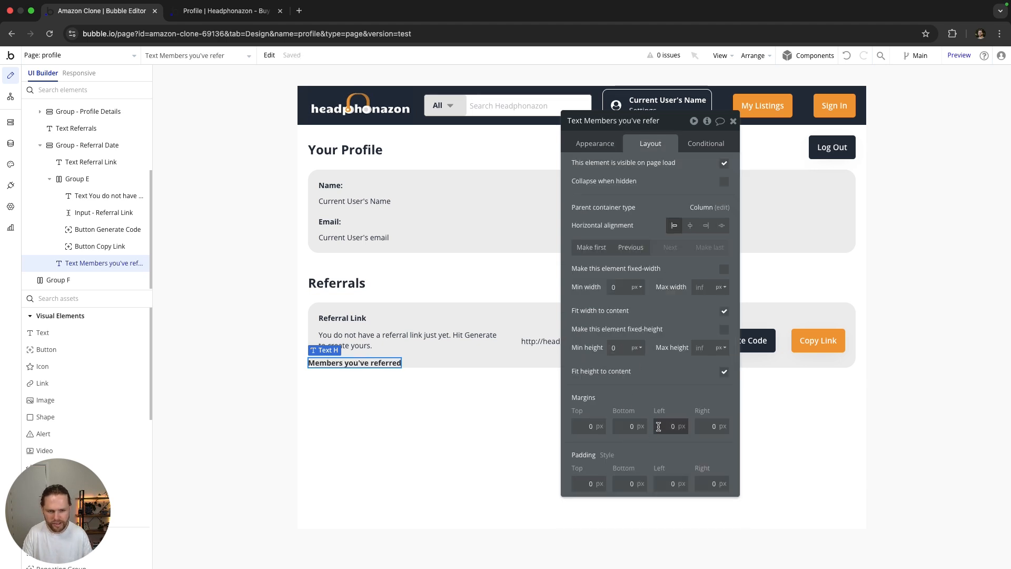
pyautogui.click(704, 425)
pyautogui.write('2')
pyautogui.click(626, 427)
pyautogui.write('1')
pyautogui.click(576, 427)
pyautogui.write('1')
pyautogui.click(626, 405)
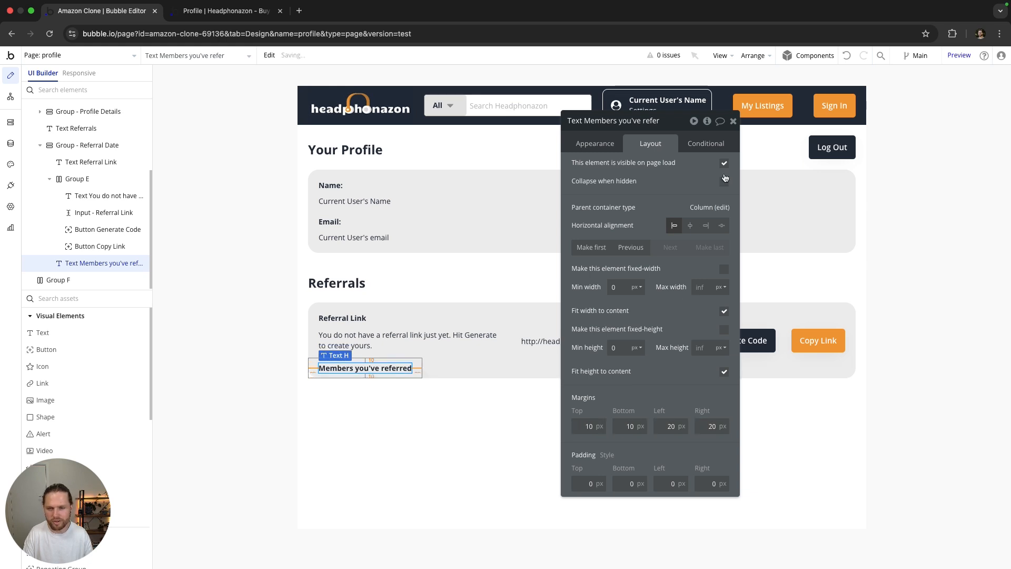
pyautogui.click(733, 121)
# Step: Drag a new Text element into place beneath the heading
pyautogui.doubleClick(266, 397)
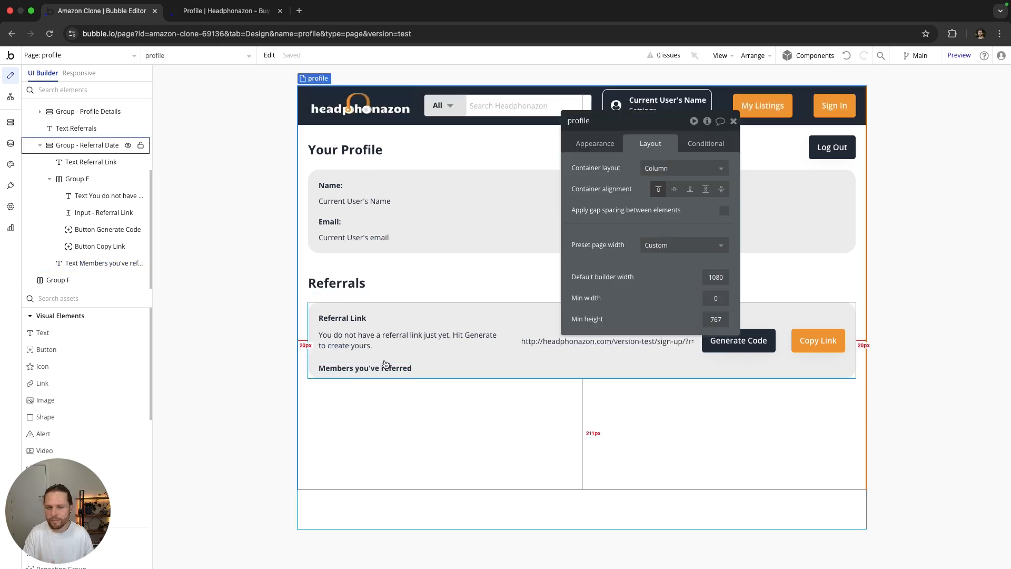
pyautogui.click(353, 345)
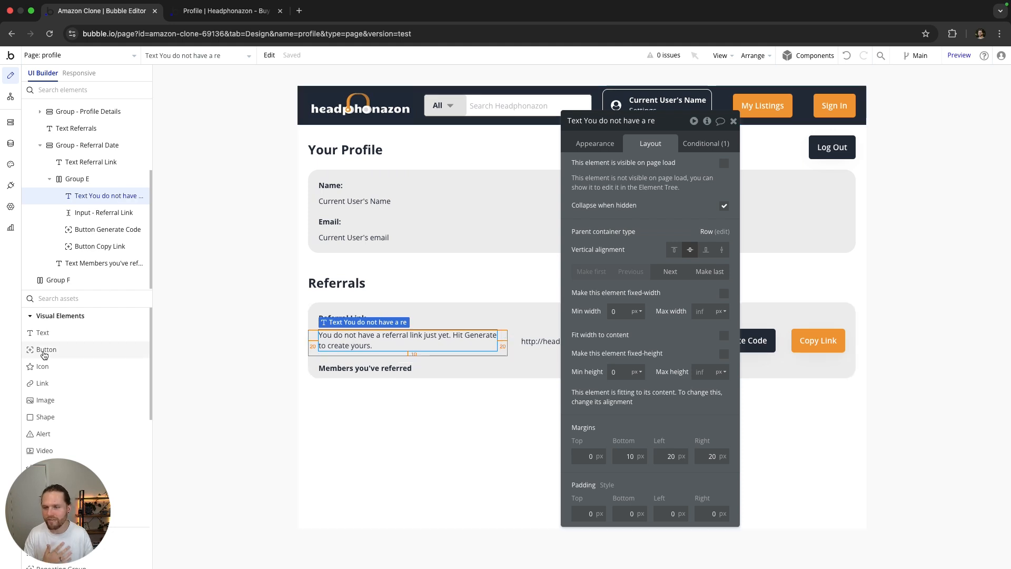
pyautogui.moveTo(35, 333); pyautogui.dragTo(337, 380)
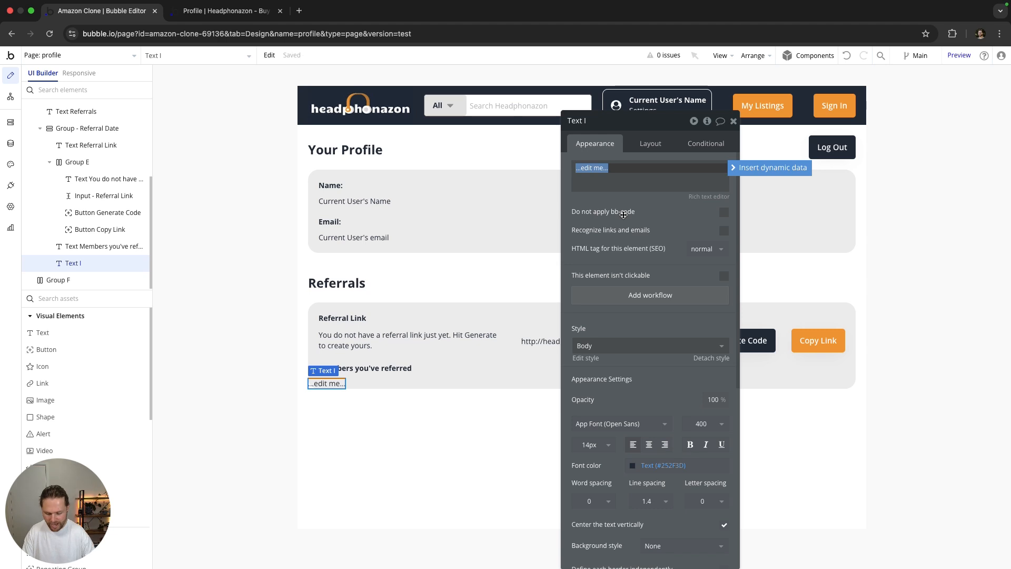
# Step: Enter 'No members referred just yet.' in italics with 20px left, right and bottom margins
pyautogui.write('No members referred just yet.')
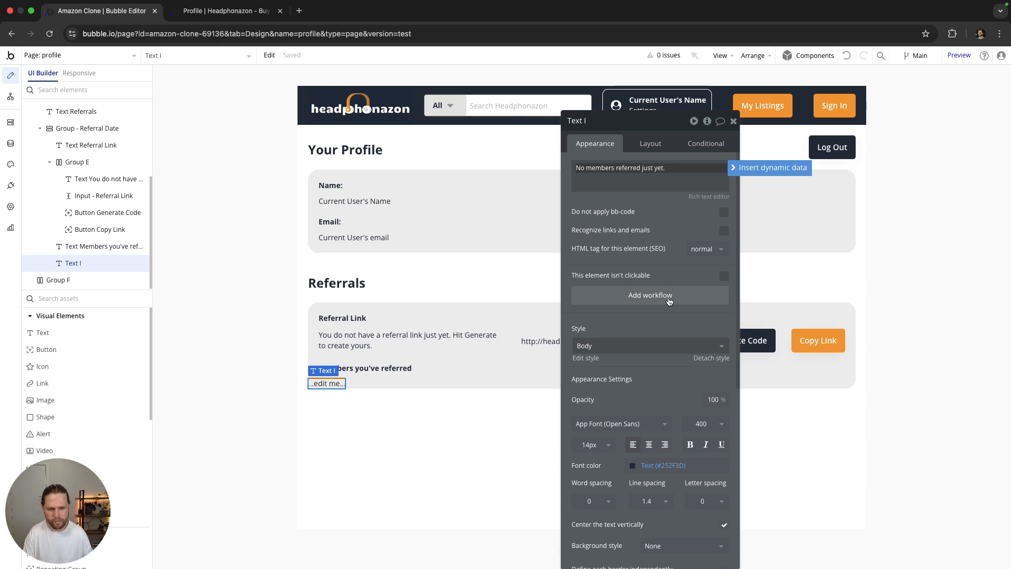
pyautogui.click(705, 444)
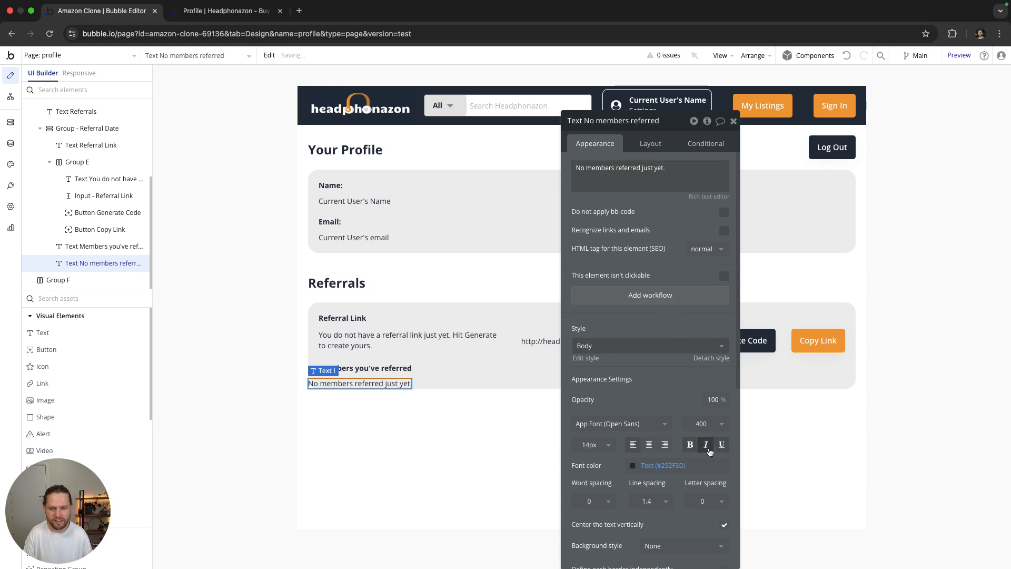
pyautogui.click(651, 143)
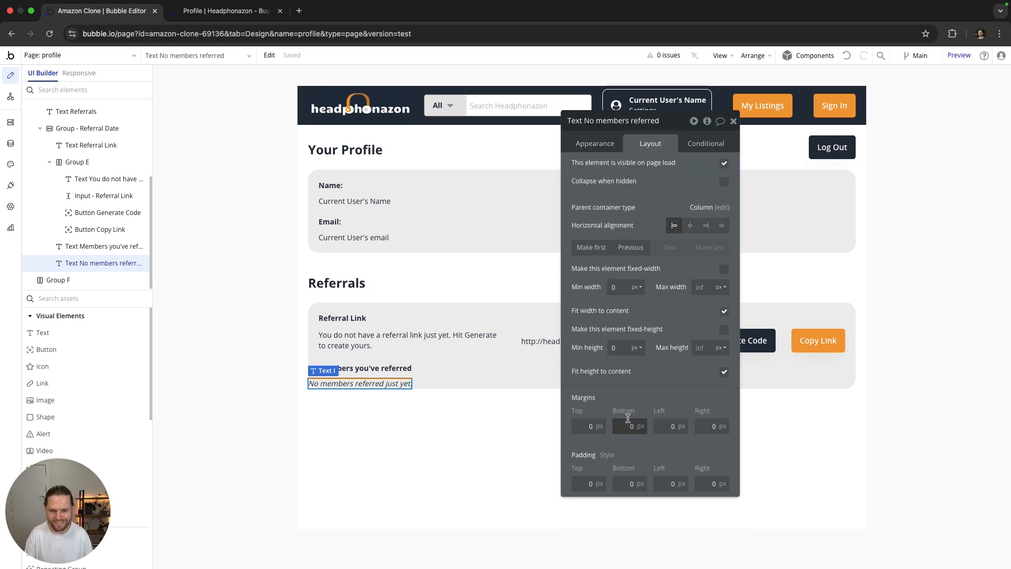
pyautogui.click(667, 428)
pyautogui.write('2')
pyautogui.click(707, 425)
pyautogui.write('2')
pyautogui.click(627, 426)
pyautogui.write('2')
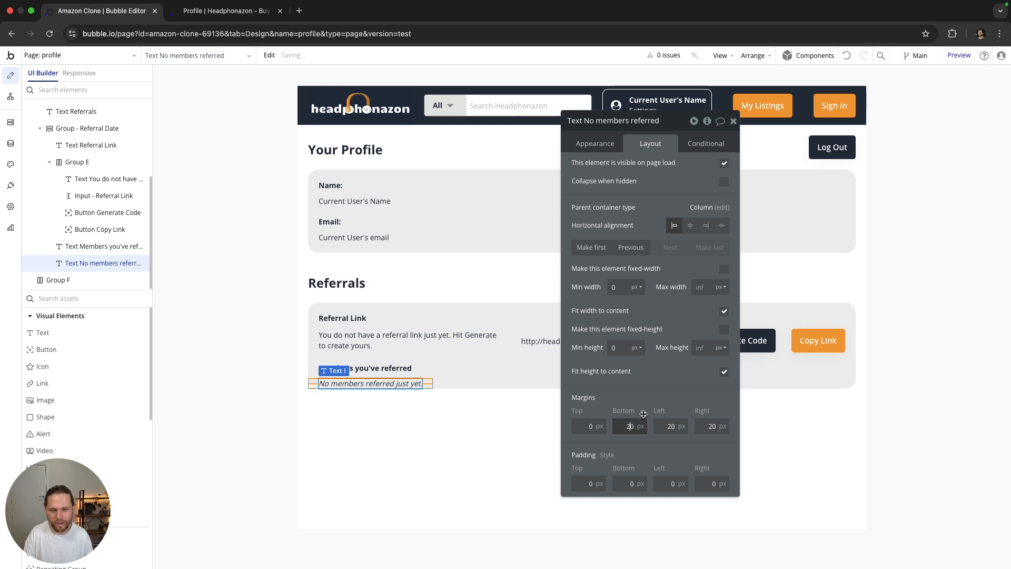
# Step: Add a new condition to the message, then close its property editor
pyautogui.click(704, 143)
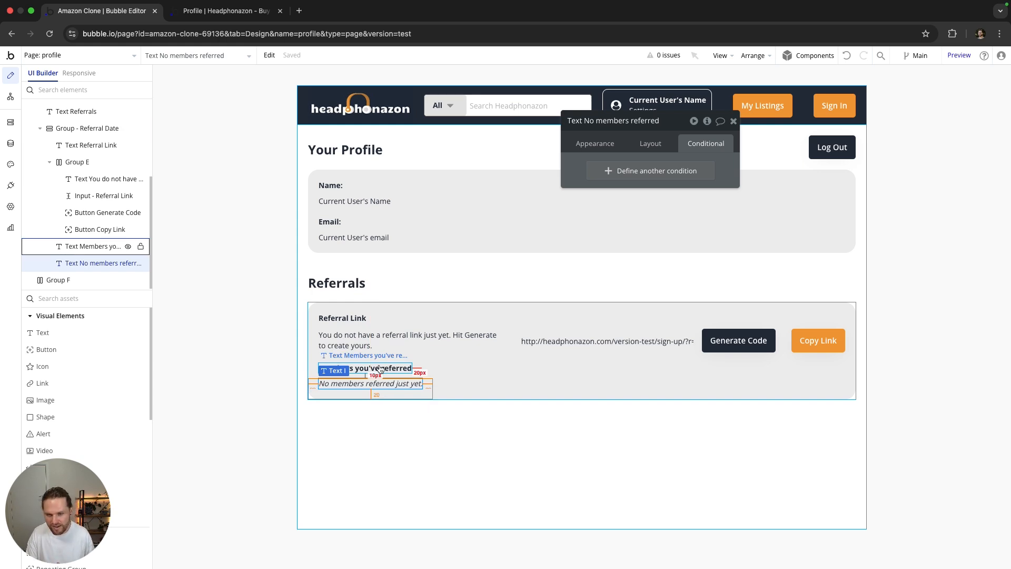
pyautogui.click(609, 170)
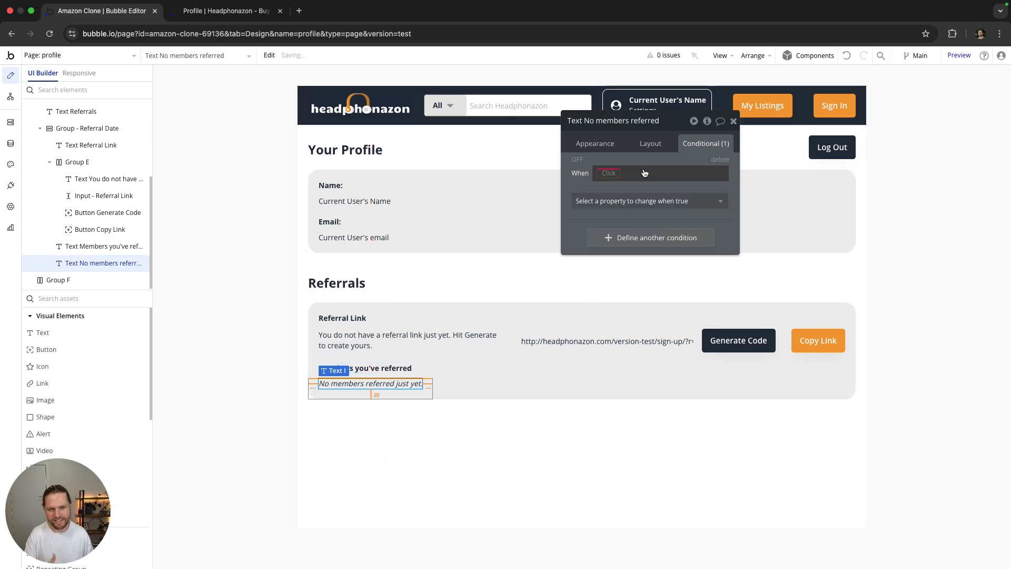
pyautogui.click(610, 172)
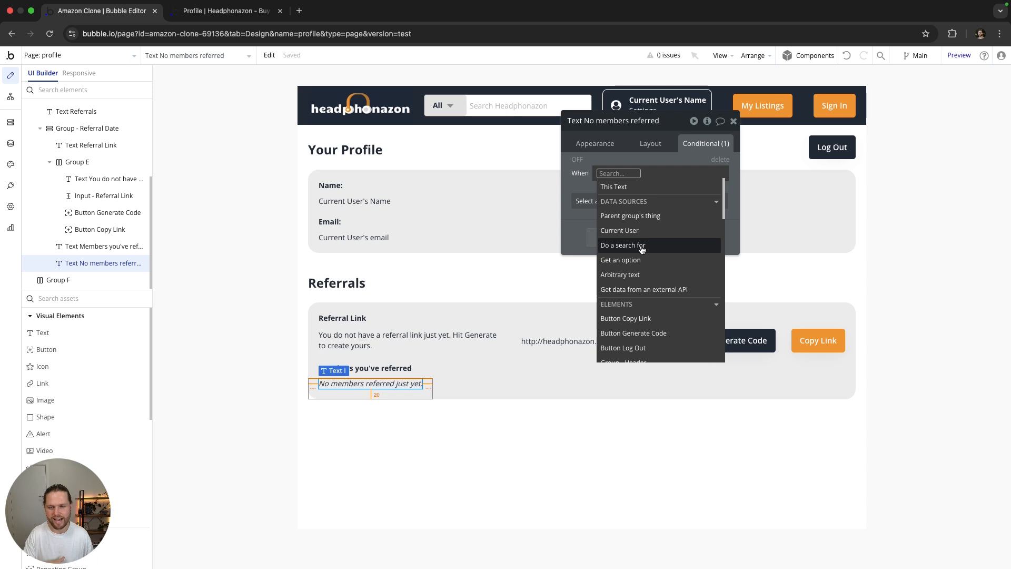
pyautogui.click(653, 158)
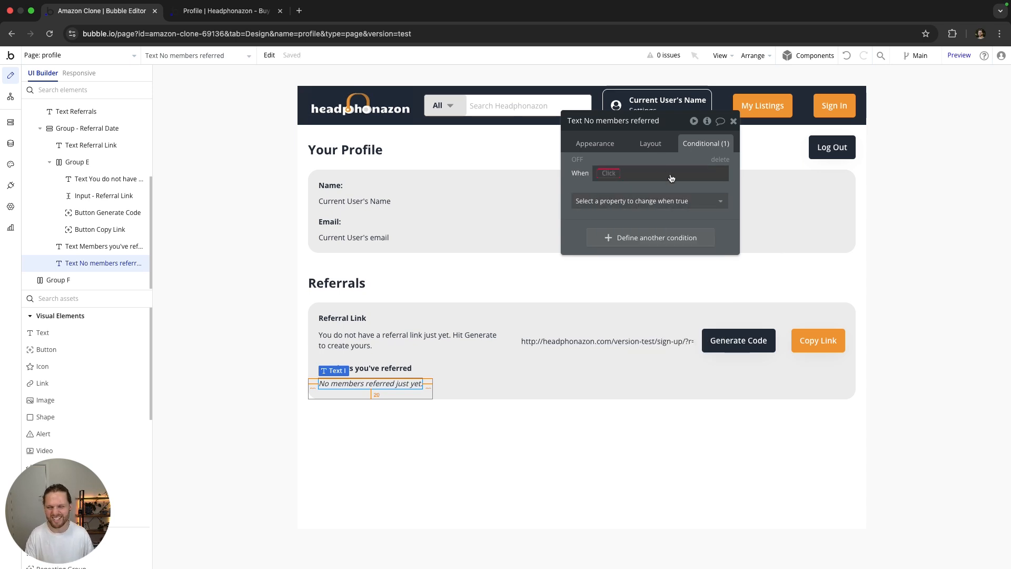
pyautogui.click(733, 121)
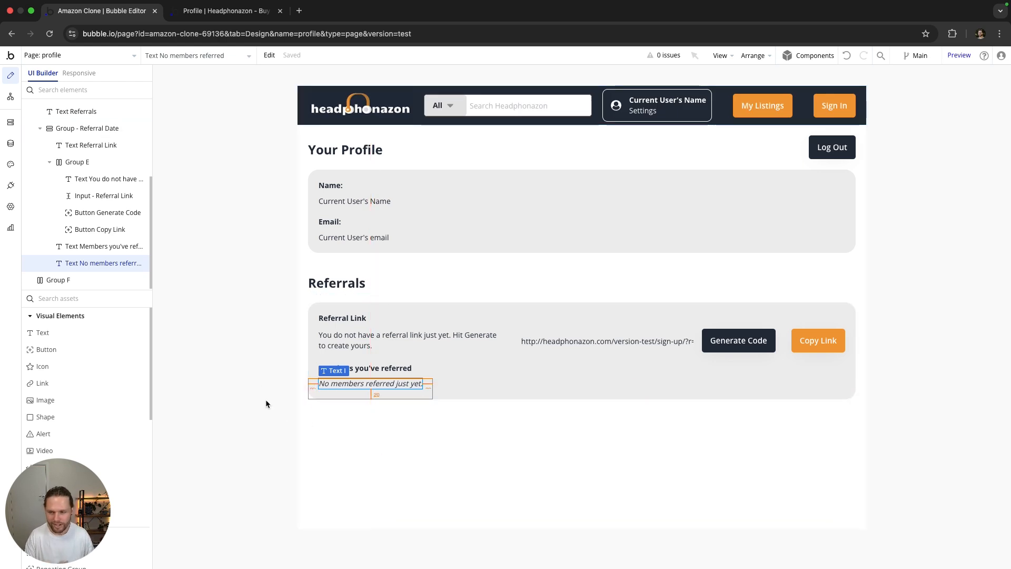
# Step: Place a repeating group below the empty-state text and rename it
pyautogui.scroll(-3, 99, 360)
pyautogui.scroll(-4, 98, 361)
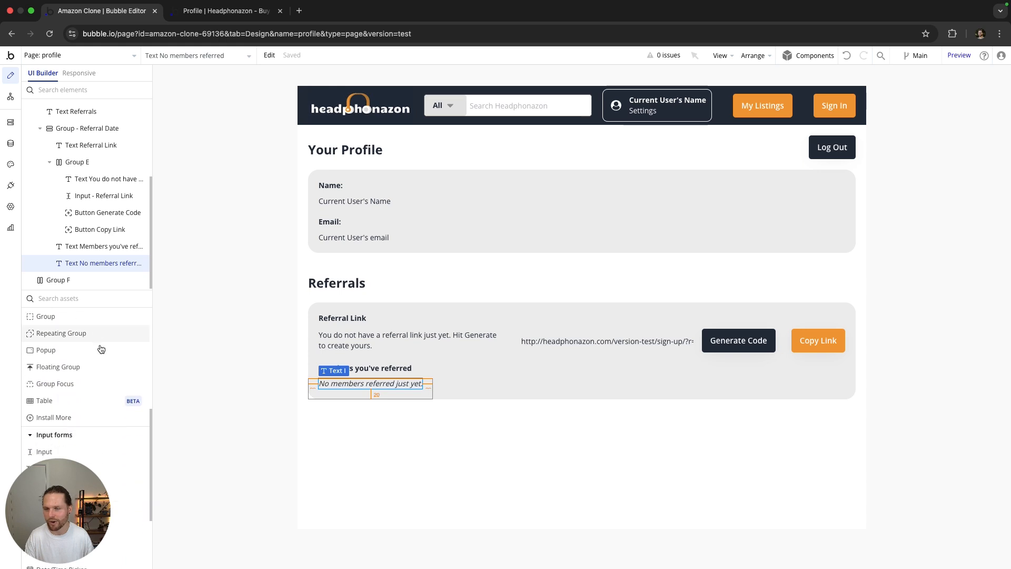
pyautogui.moveTo(50, 357); pyautogui.dragTo(361, 402)
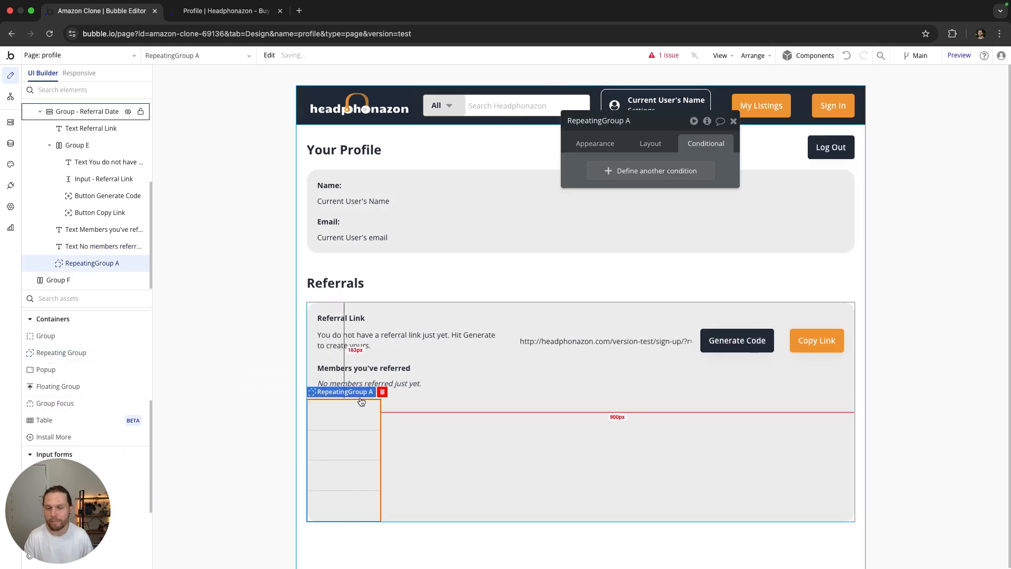
pyautogui.click(638, 123)
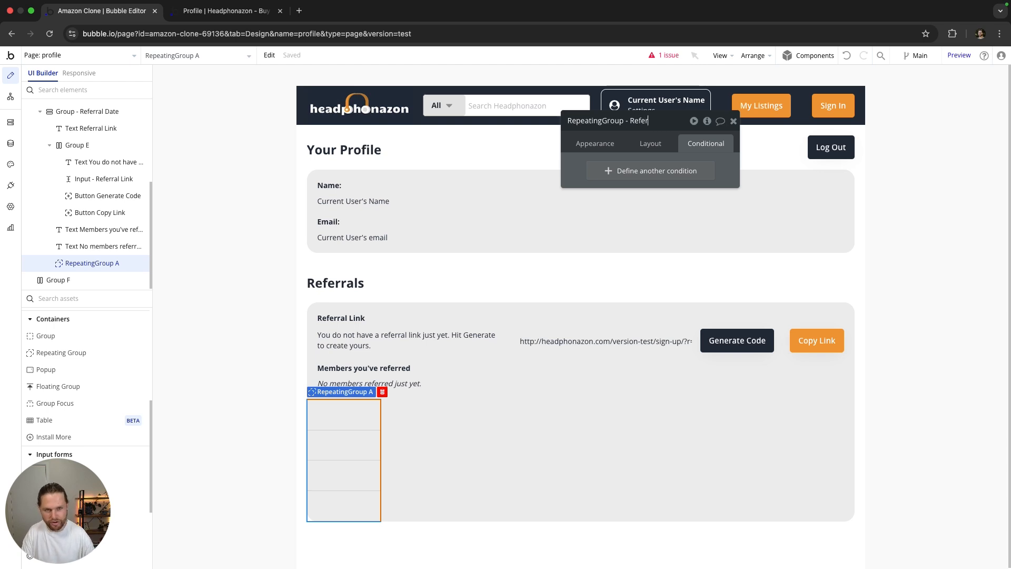
pyautogui.write('mber')
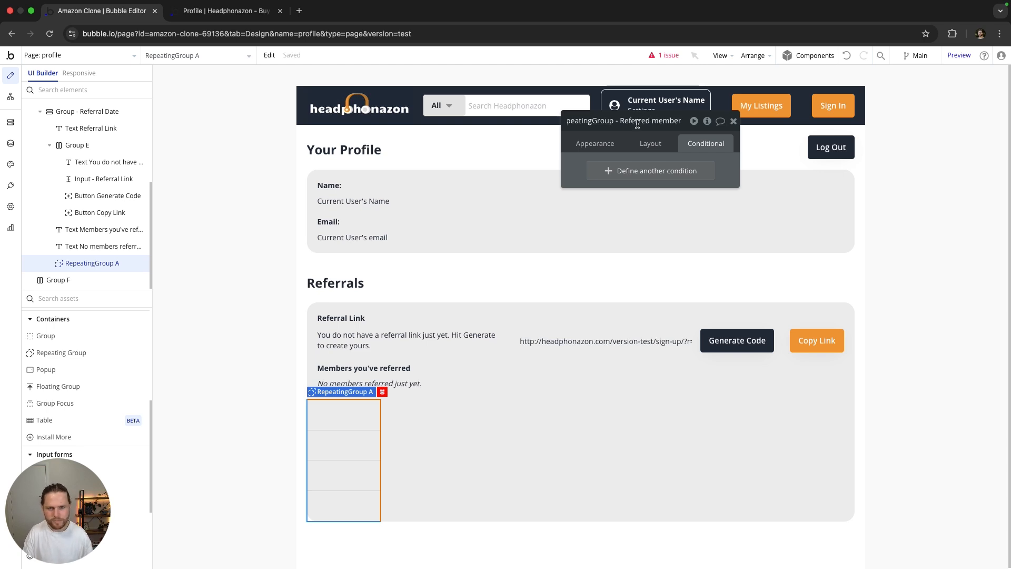
# Step: Set the repeating group's content type to User and its data source to a search for Users
pyautogui.click(600, 142)
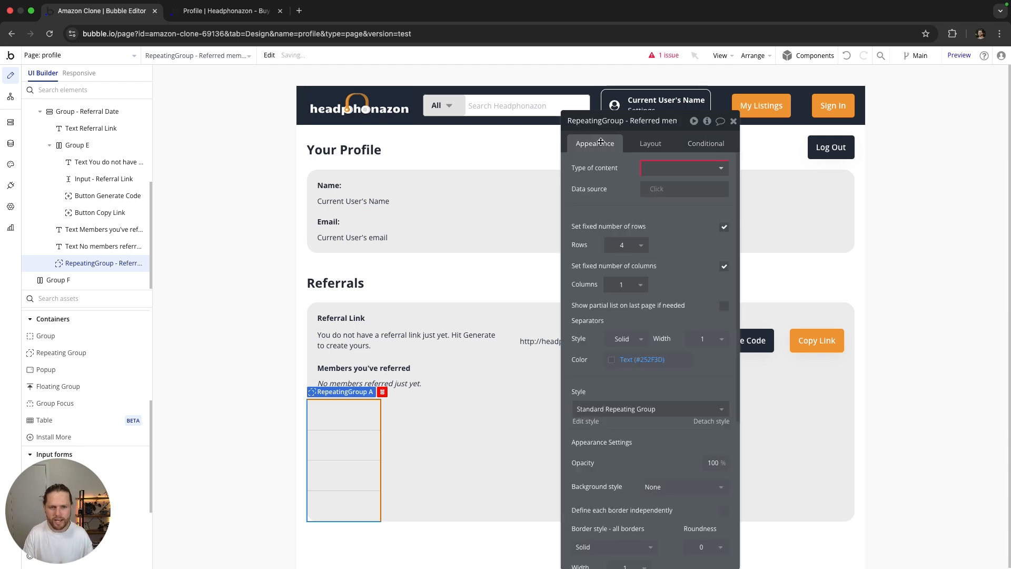
pyautogui.click(667, 169)
pyautogui.click(651, 198)
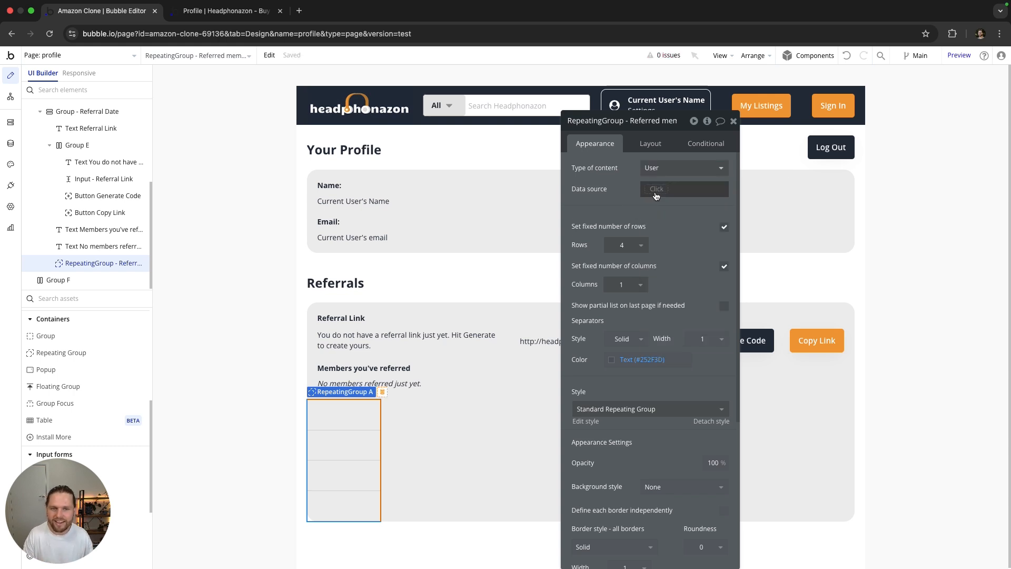
pyautogui.click(655, 191)
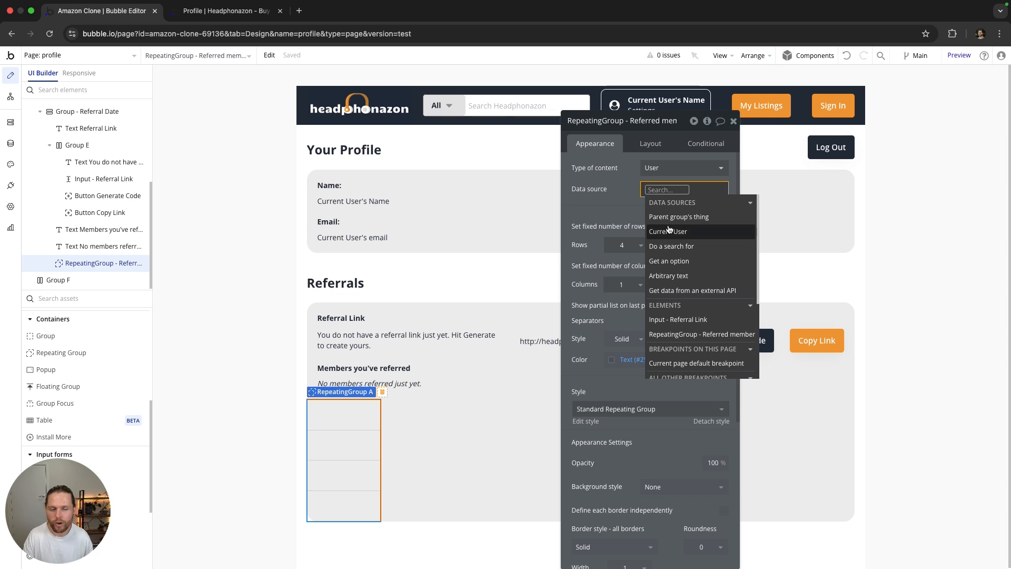
pyautogui.click(677, 246)
pyautogui.click(505, 146)
pyautogui.click(473, 182)
# Step: Constrain the User search to Referred_by = Current User's Referral_Code
pyautogui.click(473, 179)
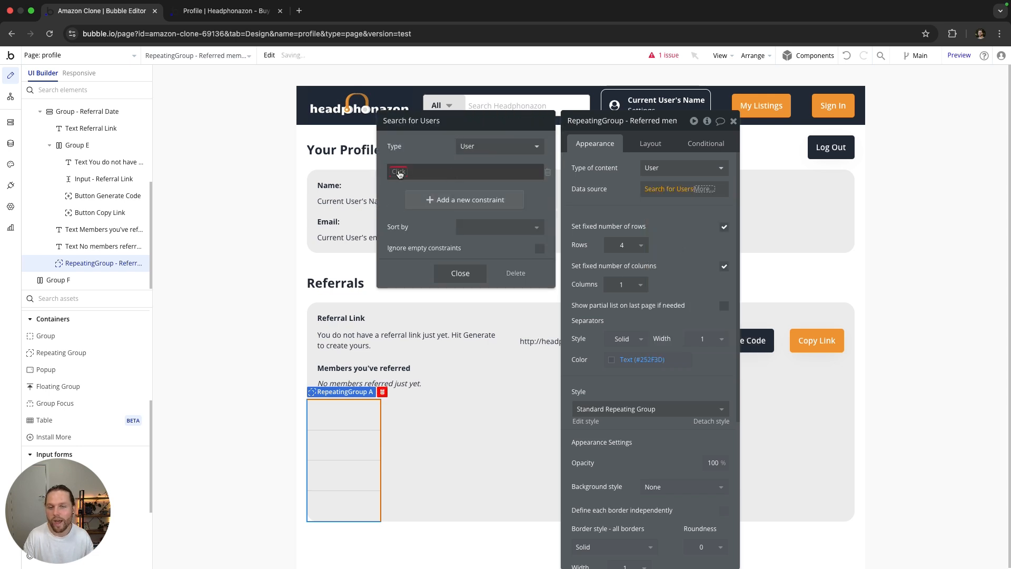
pyautogui.click(412, 248)
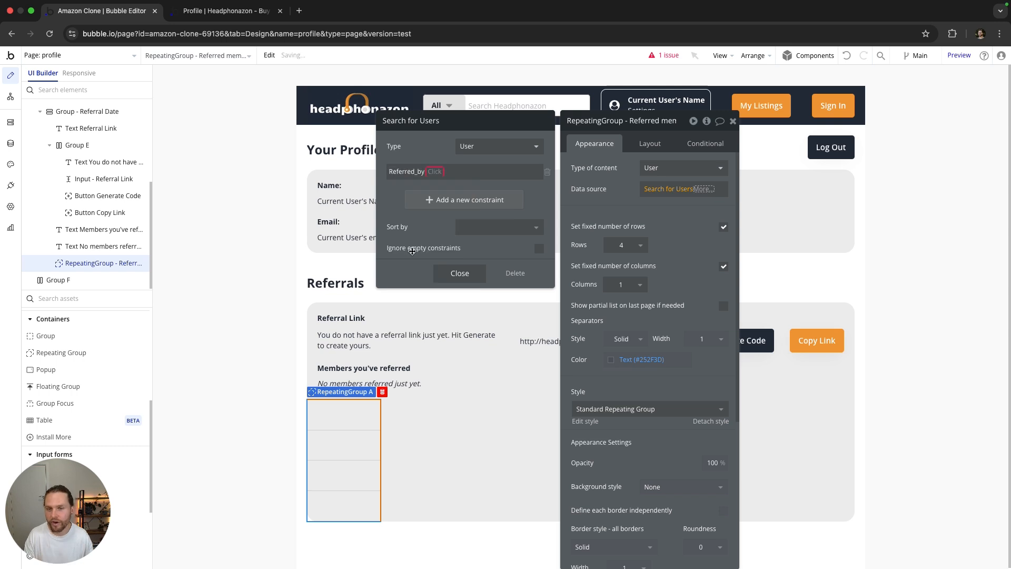
pyautogui.click(437, 171)
pyautogui.click(445, 189)
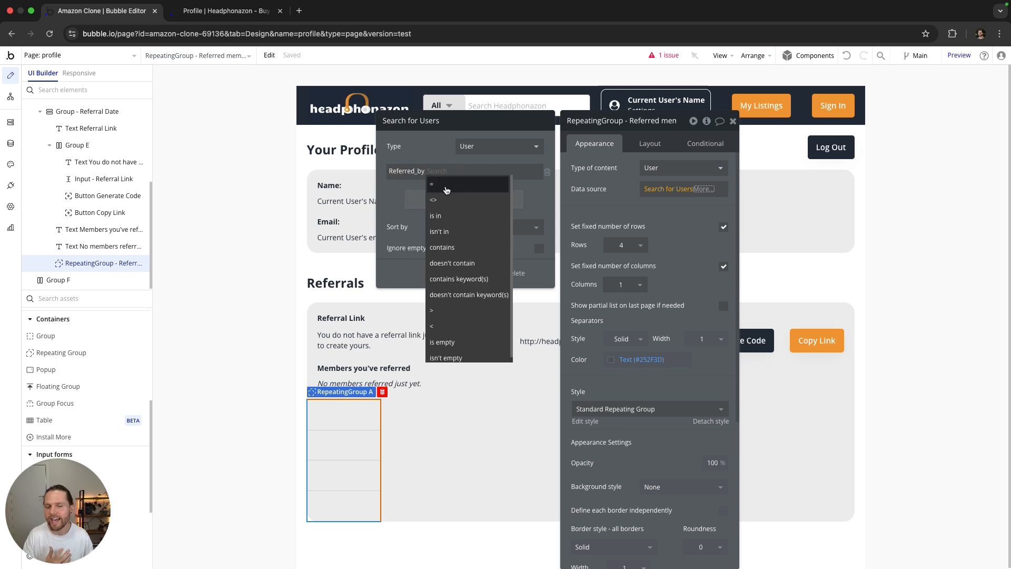
pyautogui.click(464, 212)
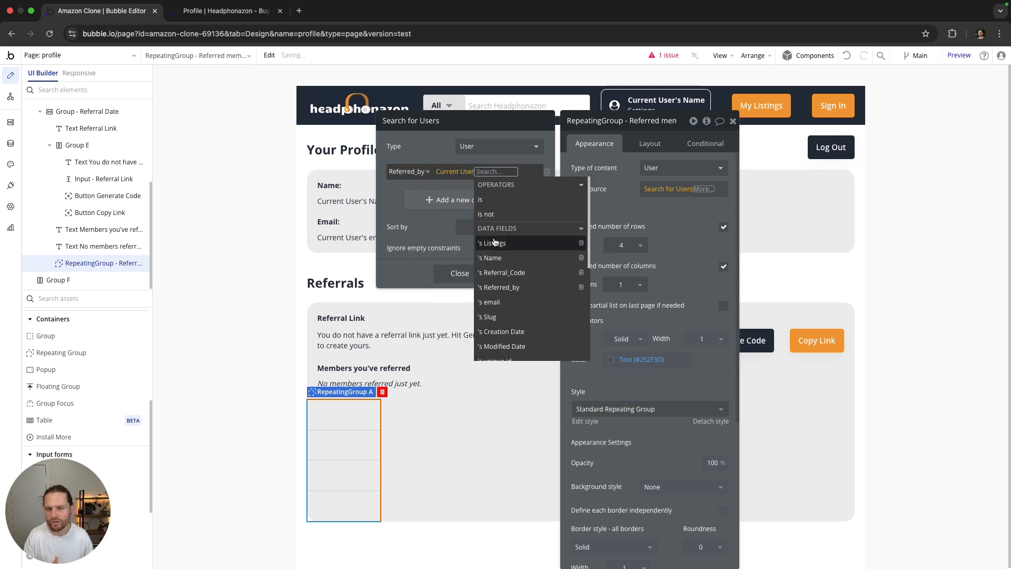
pyautogui.click(501, 272)
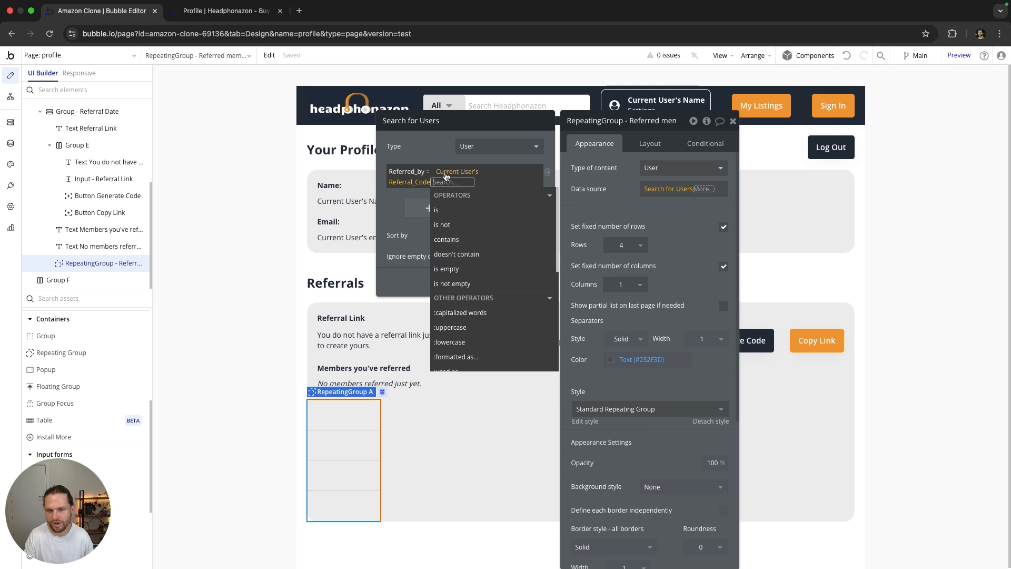
pyautogui.click(432, 155)
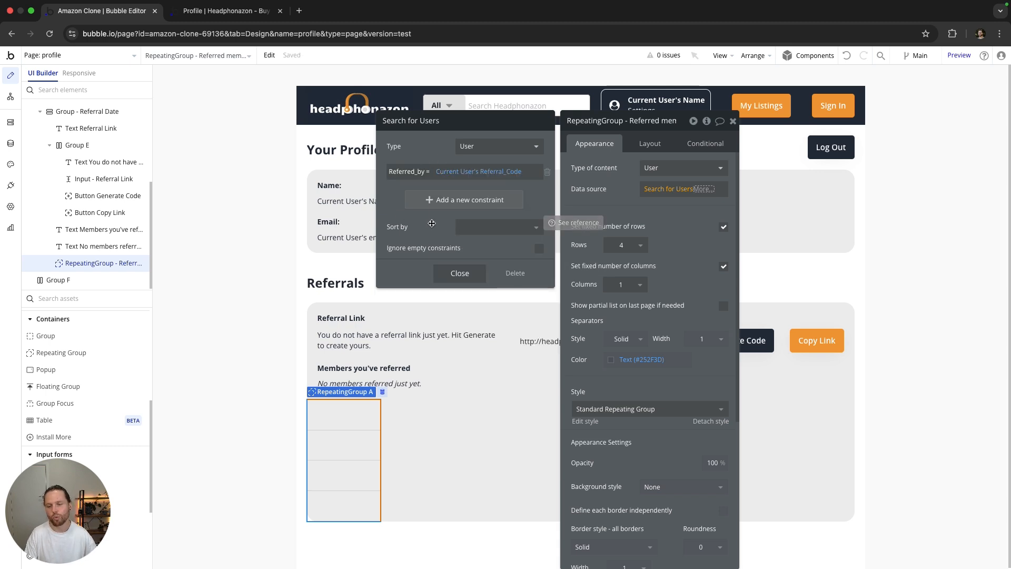
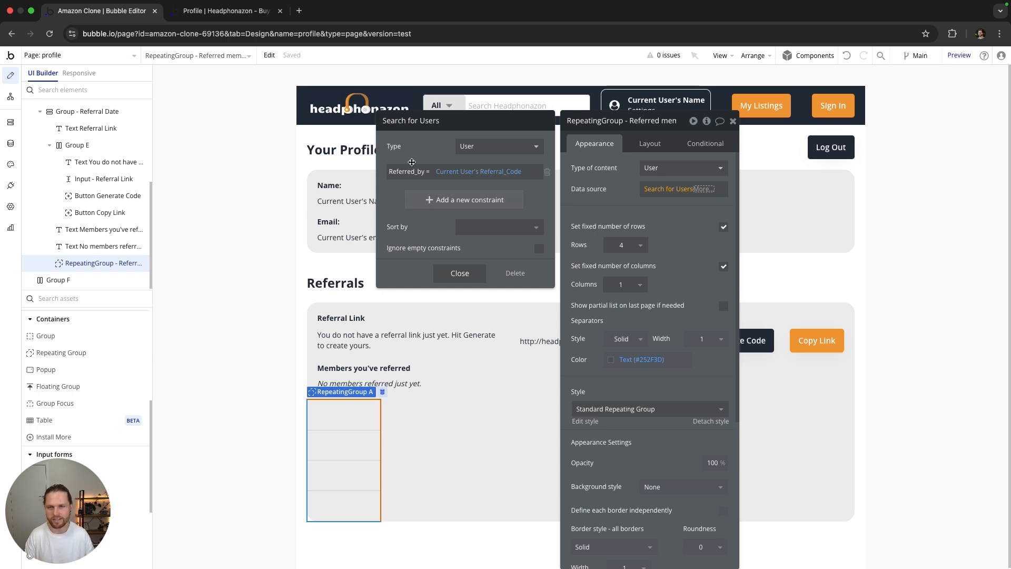
# Step: Close the Search for Users constraint popup, keeping Referred_by = Current User's Referral_Code
pyautogui.click(638, 215)
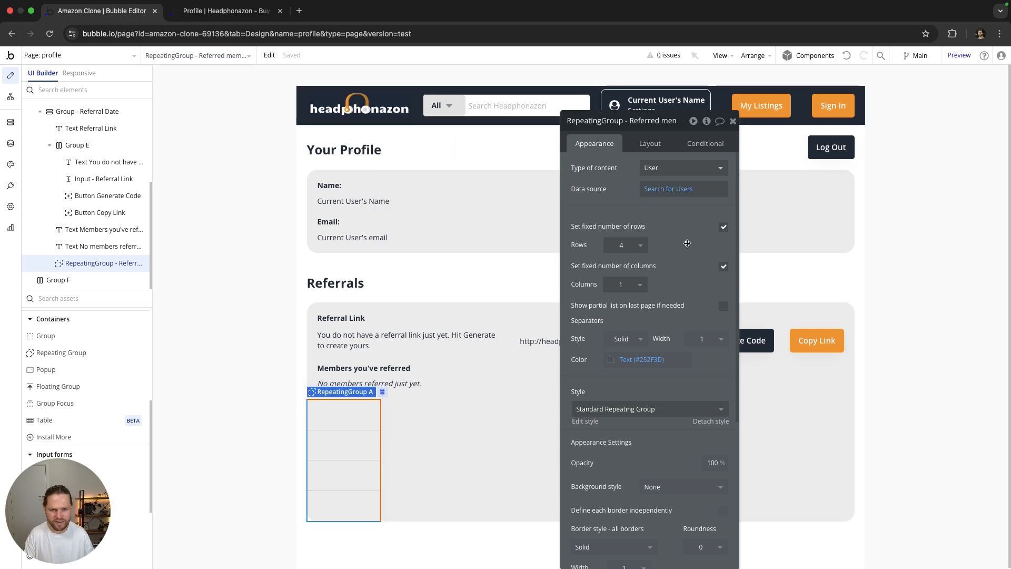
# Step: Turn off the fixed number of rows and set the list's separators and border style to None
pyautogui.click(635, 245)
pyautogui.click(723, 226)
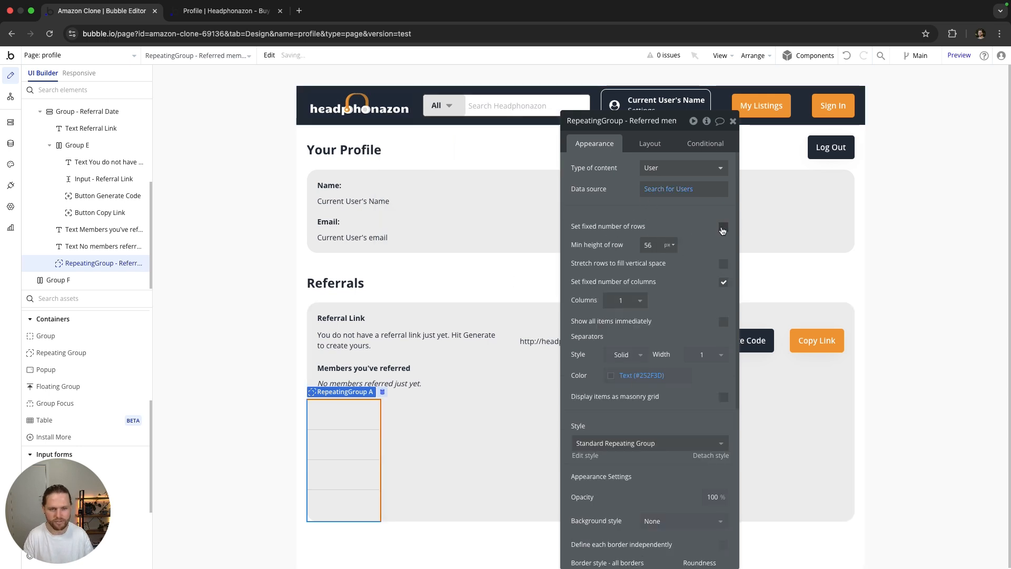
pyautogui.scroll(-1, 652, 236)
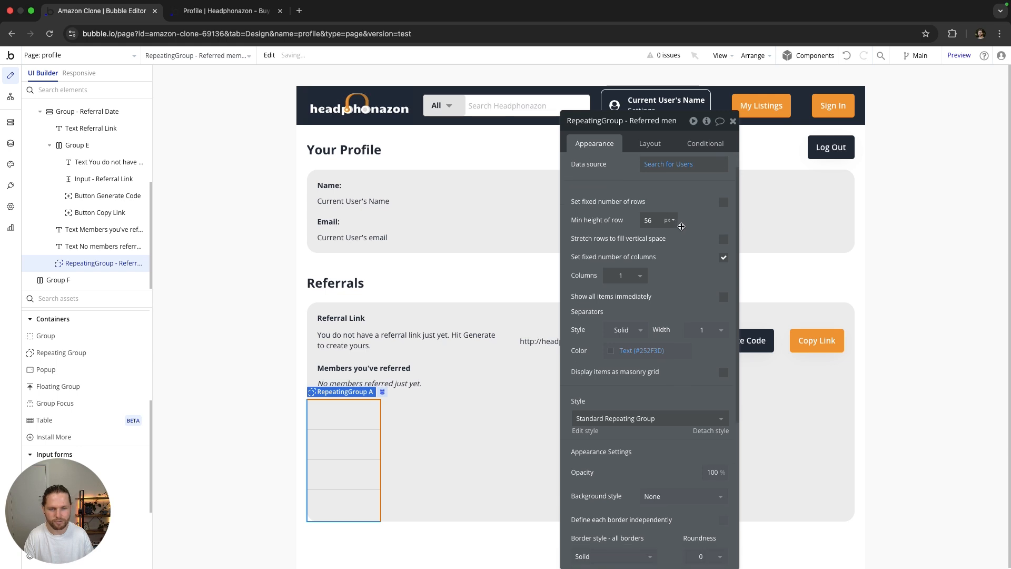
pyautogui.click(629, 331)
pyautogui.click(620, 343)
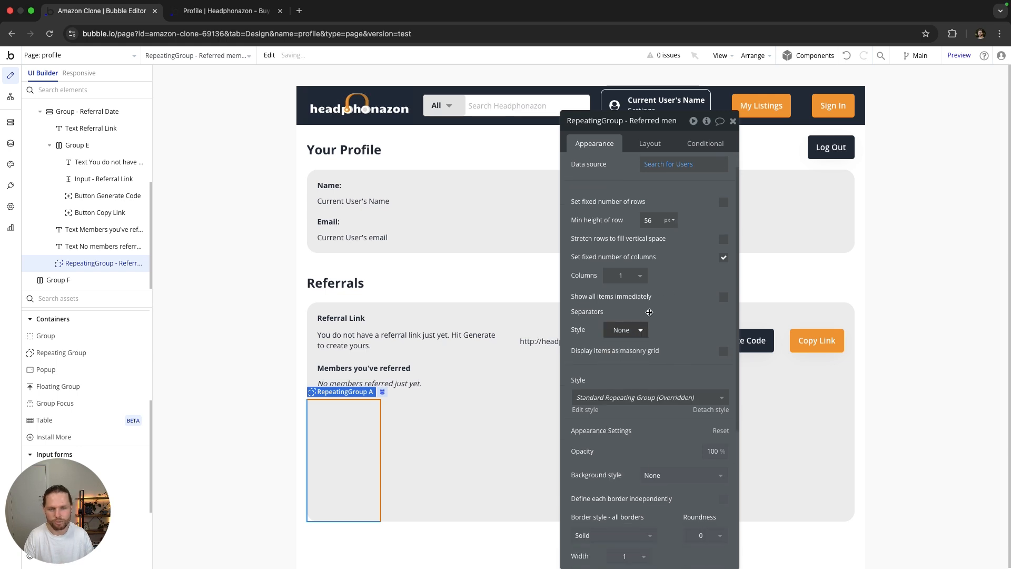
pyautogui.scroll(-9, 616, 337)
pyautogui.click(632, 318)
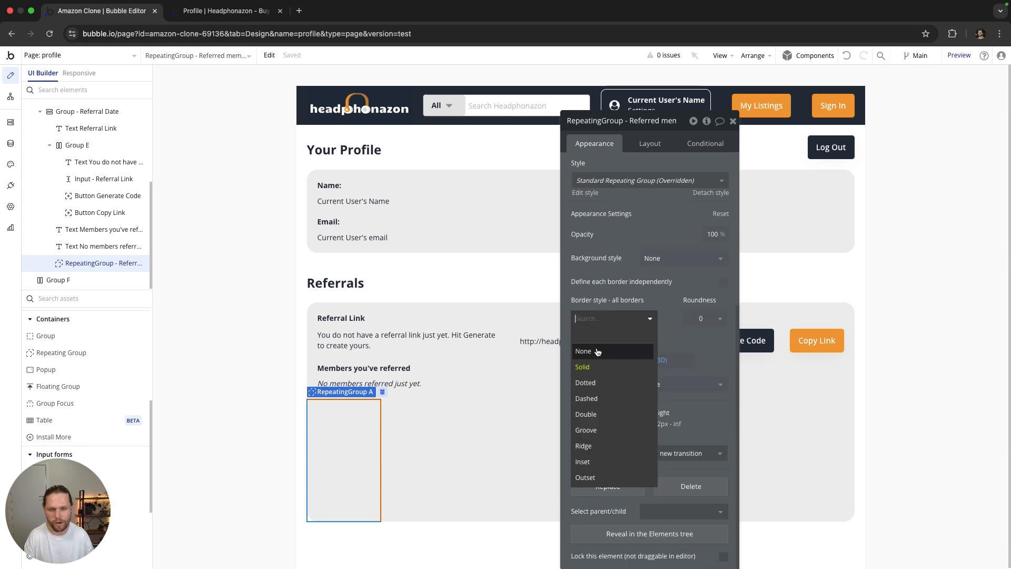
pyautogui.click(594, 351)
# Step: Uncheck Fit width, set bottom, left and right margins to 20 and min height to 0
pyautogui.click(657, 151)
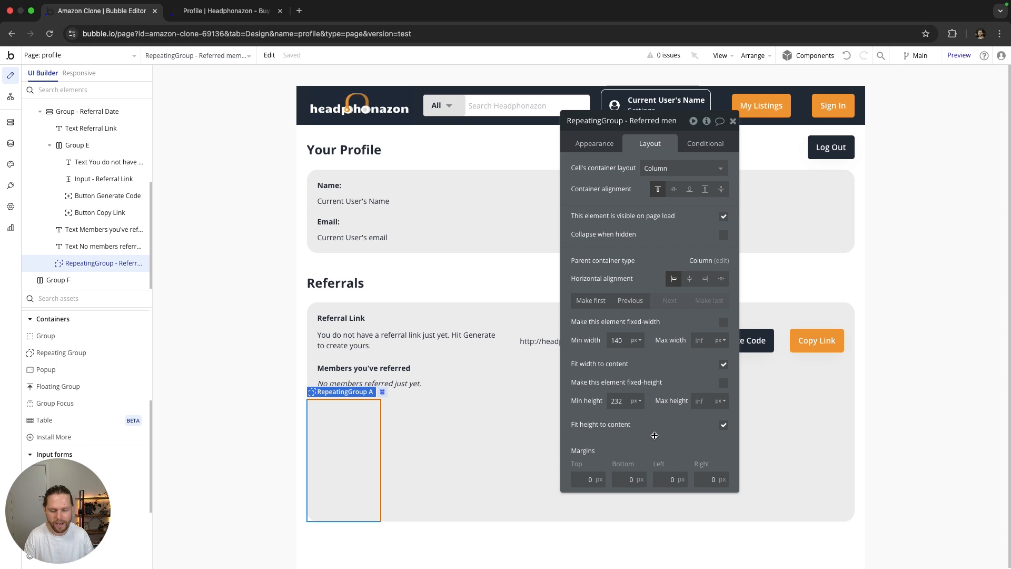
pyautogui.click(724, 364)
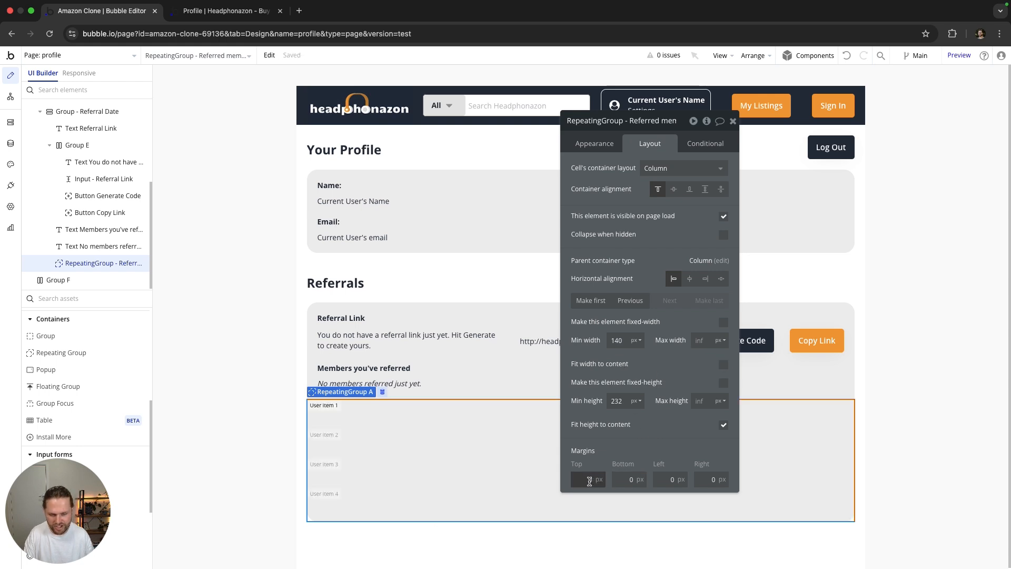
pyautogui.click(621, 478)
pyautogui.write('20')
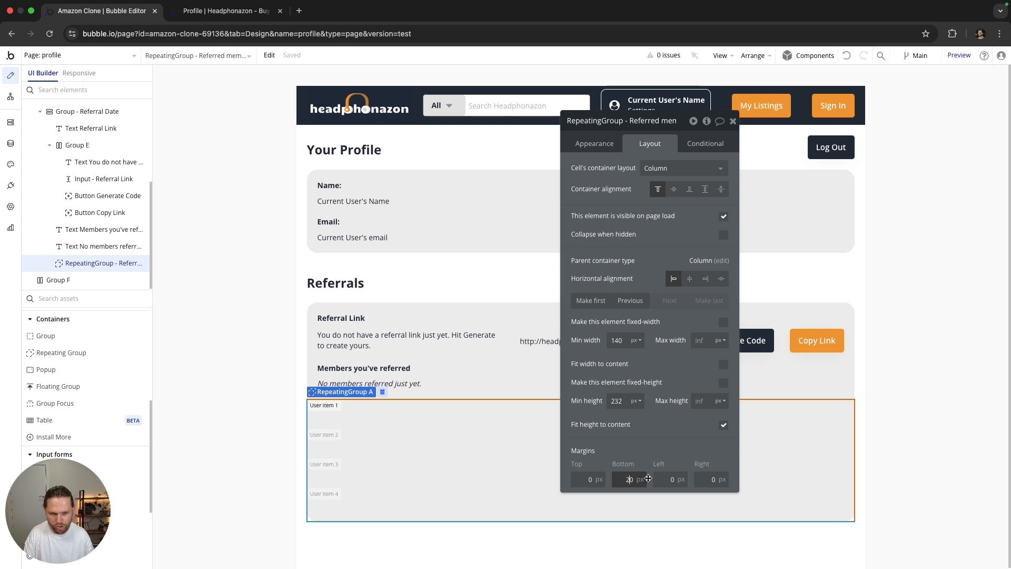
pyautogui.press('Tab')
pyautogui.write('20')
pyautogui.press('Tab')
pyautogui.write('20')
pyautogui.press('Tab')
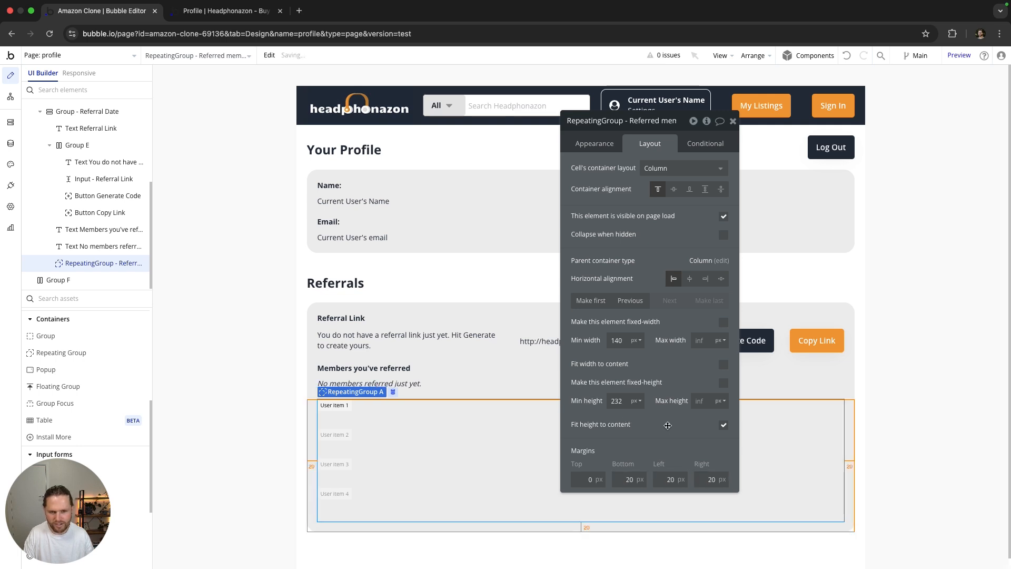
pyautogui.doubleClick(621, 401)
pyautogui.write('0')
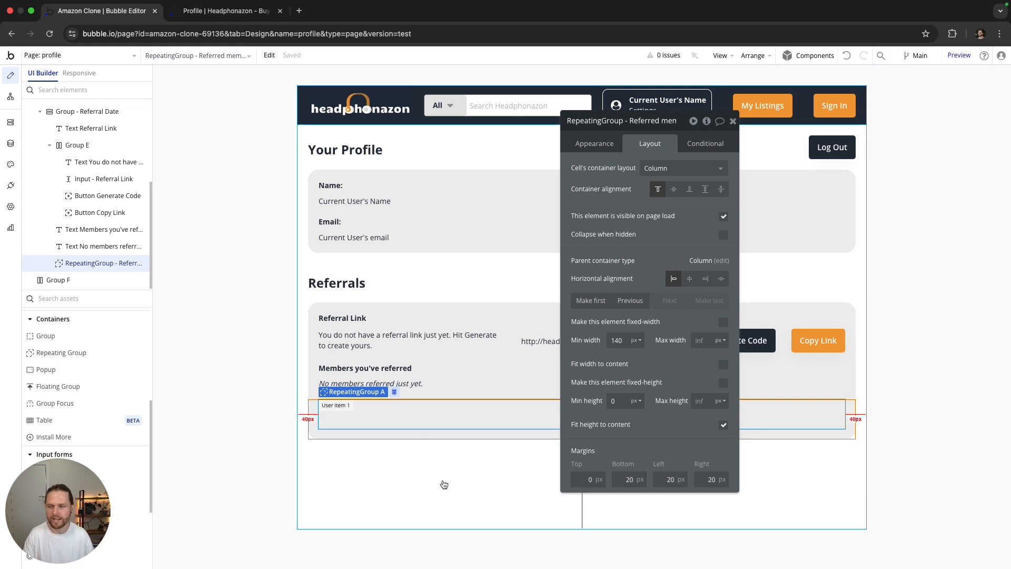
# Step: Drop a Group into the list, rename it Group - Member details, uncheck Fit height, min height 0
pyautogui.moveTo(45, 335); pyautogui.dragTo(348, 415)
pyautogui.click(604, 122)
pyautogui.press('BackSpace')
pyautogui.write('- Member details')
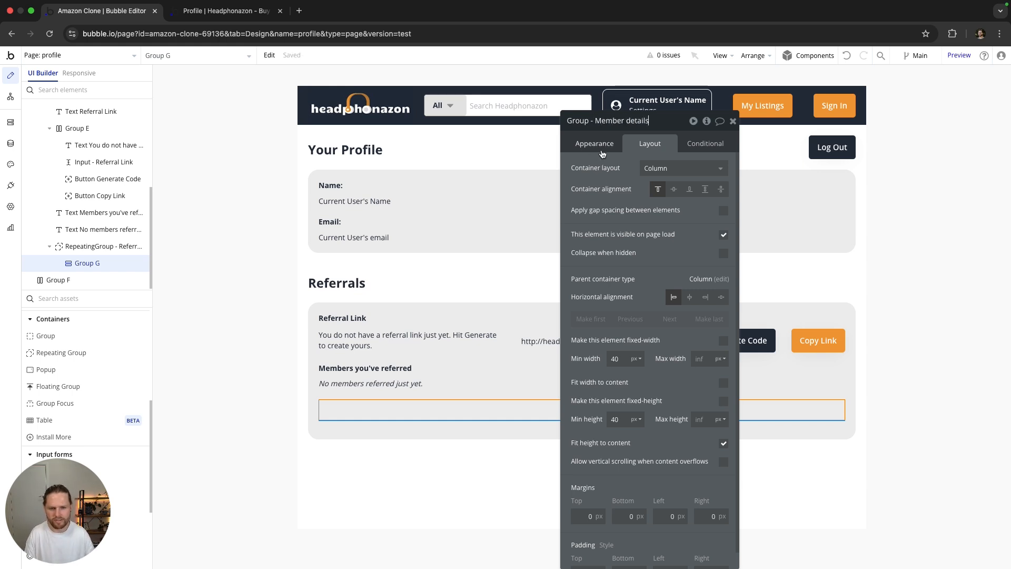
pyautogui.click(723, 443)
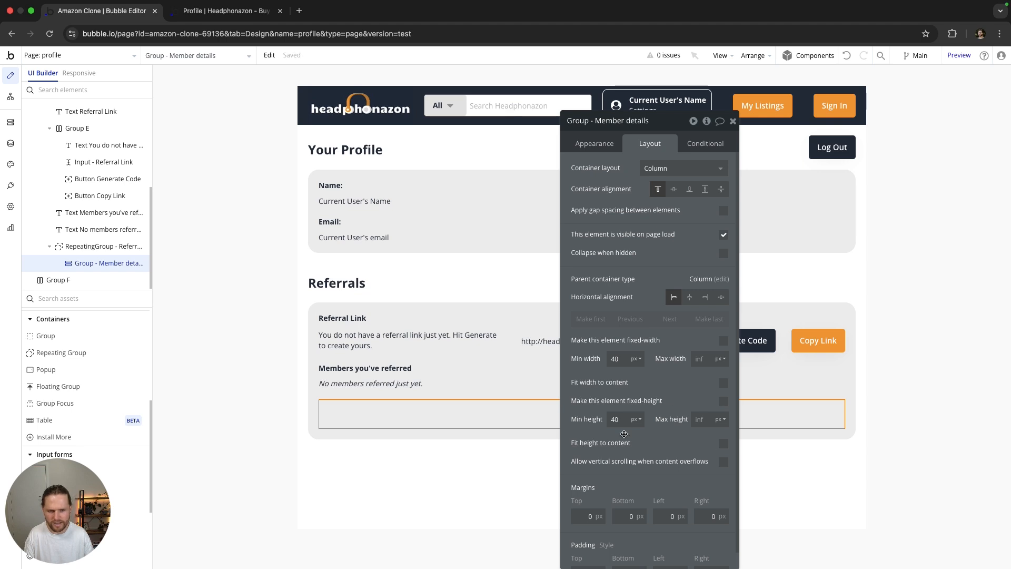
pyautogui.doubleClick(615, 419)
pyautogui.write('0')
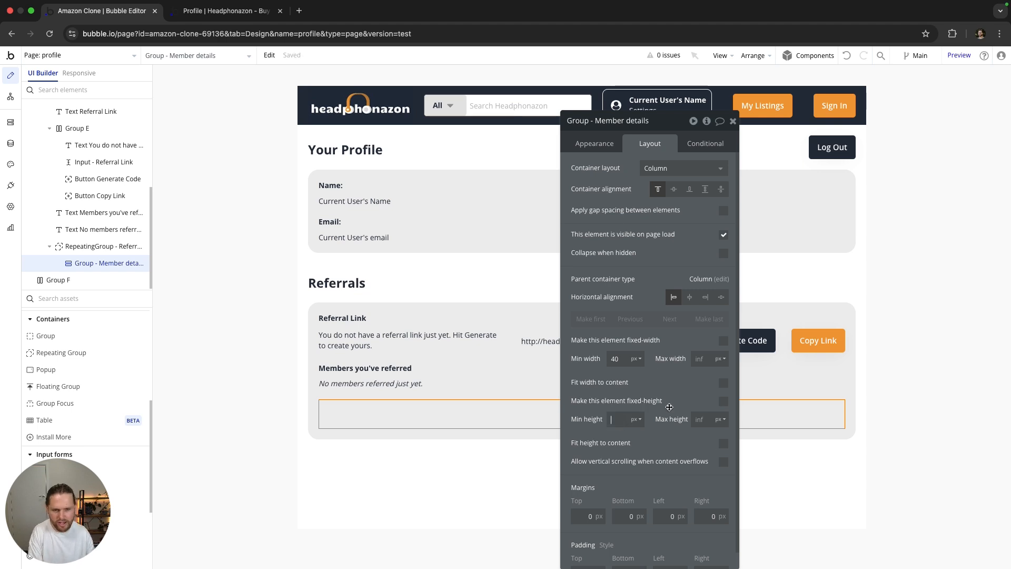
# Step: Give the group content type User and data source Current cell's User
pyautogui.click(600, 144)
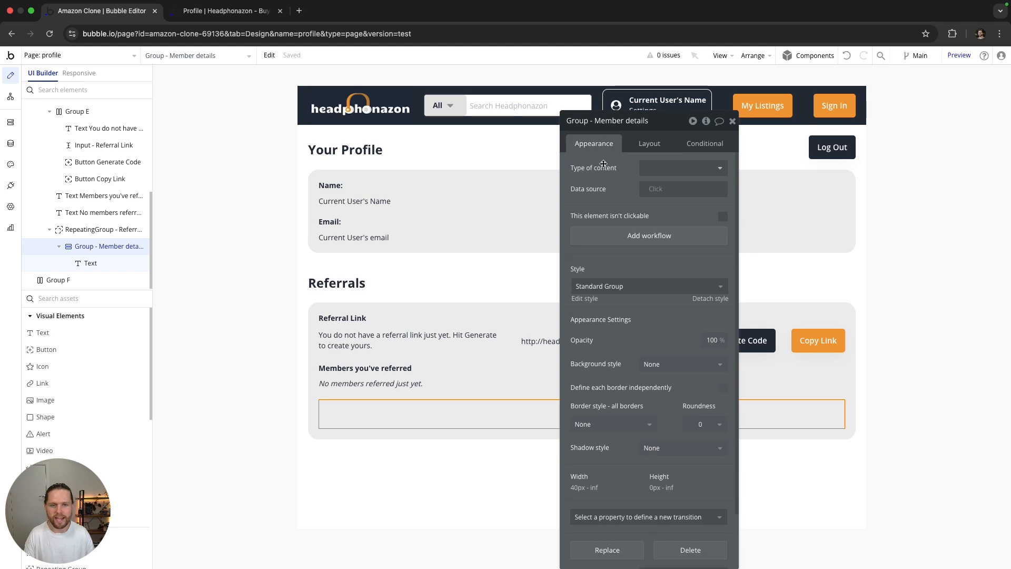
pyautogui.click(666, 169)
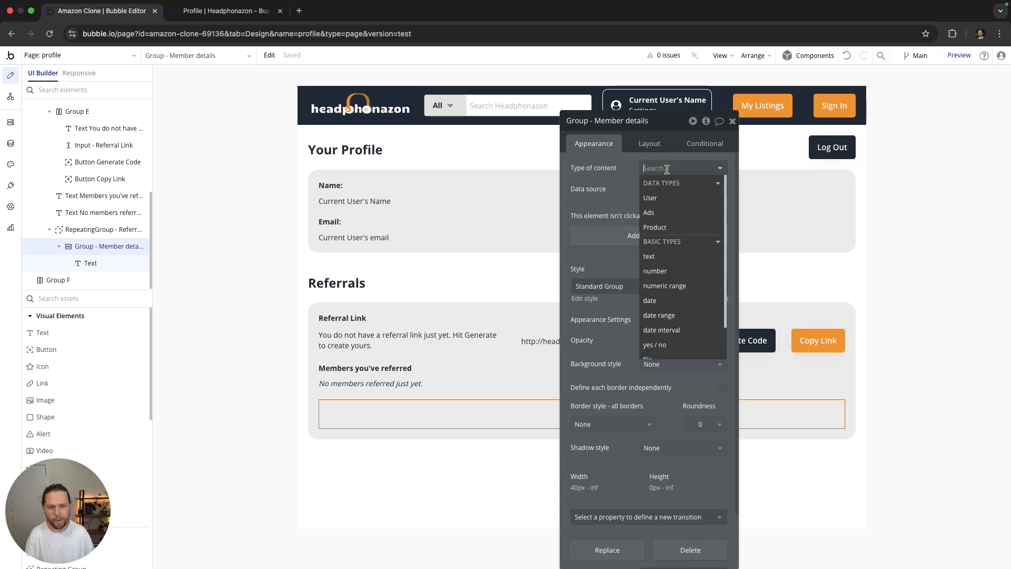
pyautogui.click(661, 198)
pyautogui.click(659, 189)
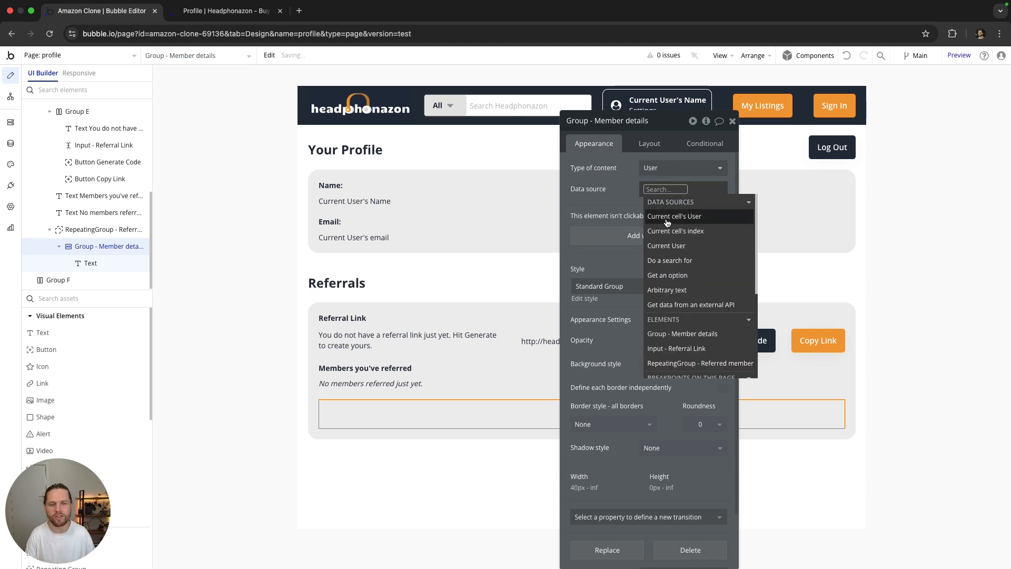
pyautogui.click(668, 216)
pyautogui.click(617, 194)
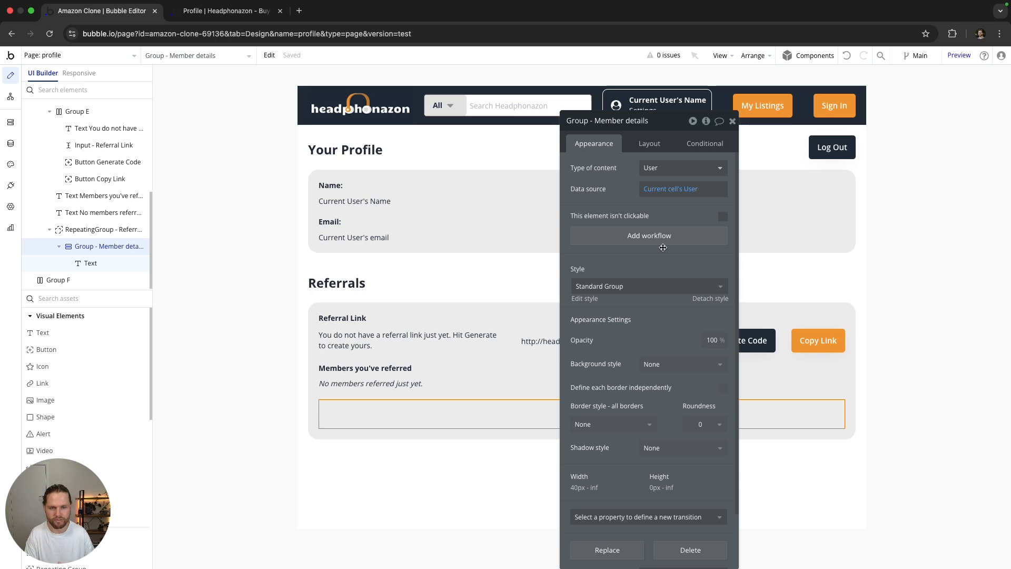
# Step: Add a text inside the member group showing Parent group's User's Name
pyautogui.moveTo(43, 332); pyautogui.dragTo(337, 407)
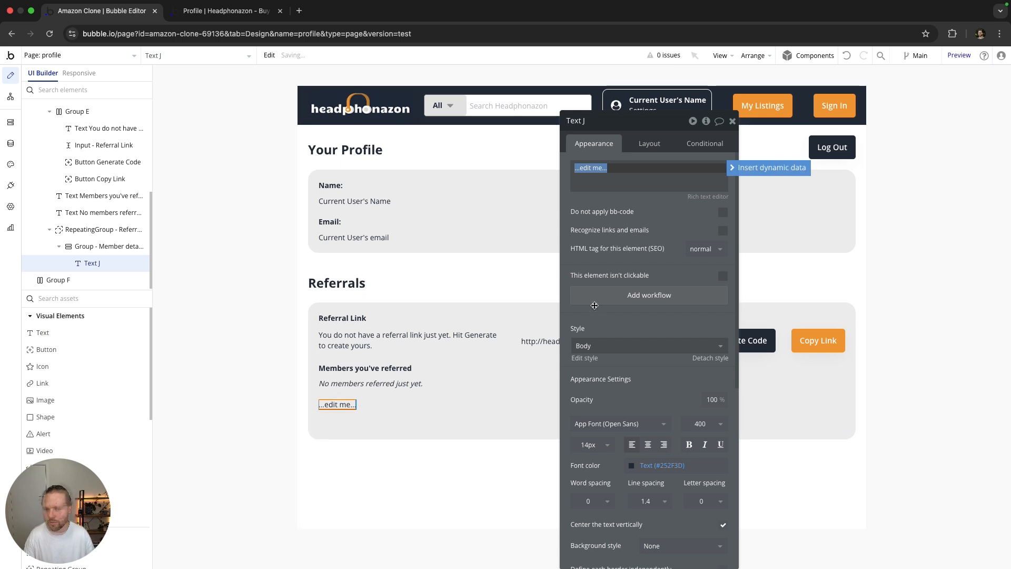
pyautogui.click(732, 170)
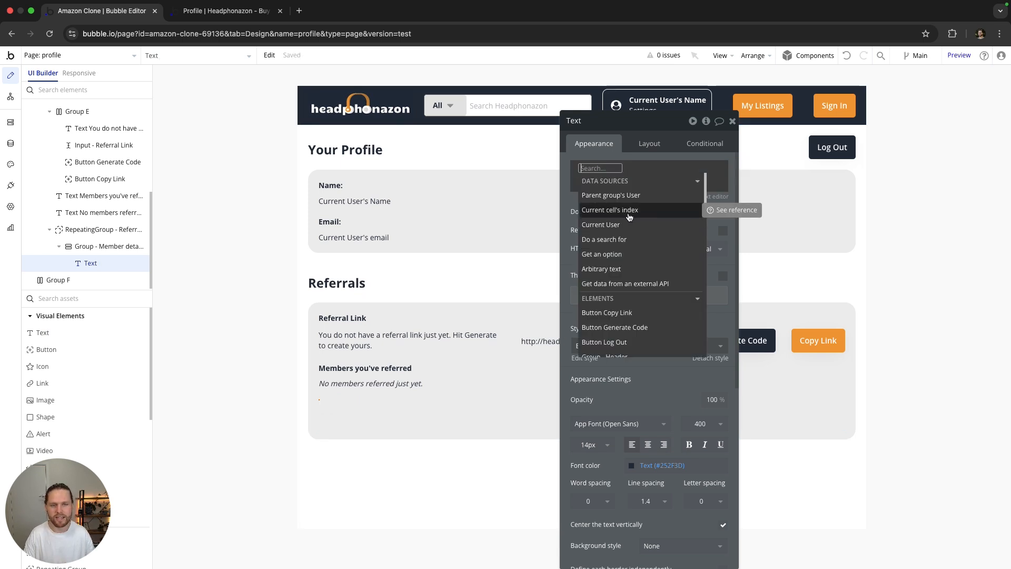
pyautogui.click(631, 195)
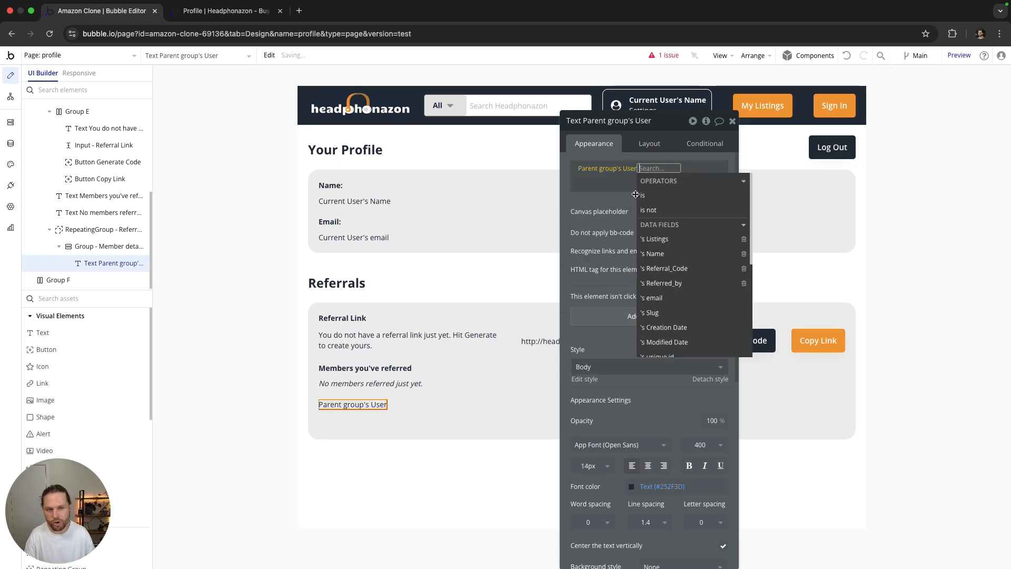
pyautogui.click(651, 254)
pyautogui.click(673, 168)
pyautogui.press('Return')
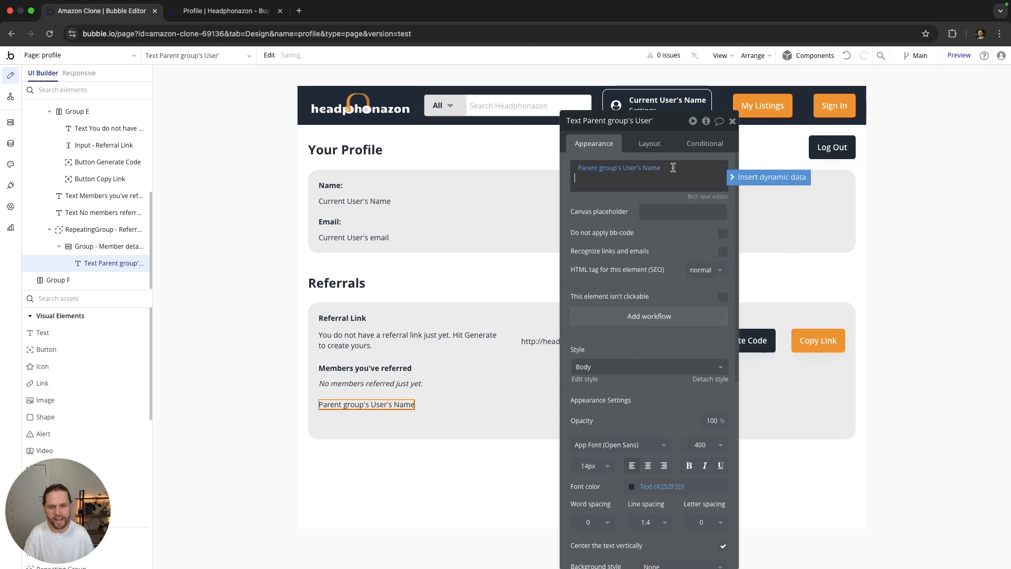
pyautogui.click(620, 213)
# Step: Add a second text and switch the Member details group to a row layout
pyautogui.moveTo(49, 334); pyautogui.dragTo(431, 411)
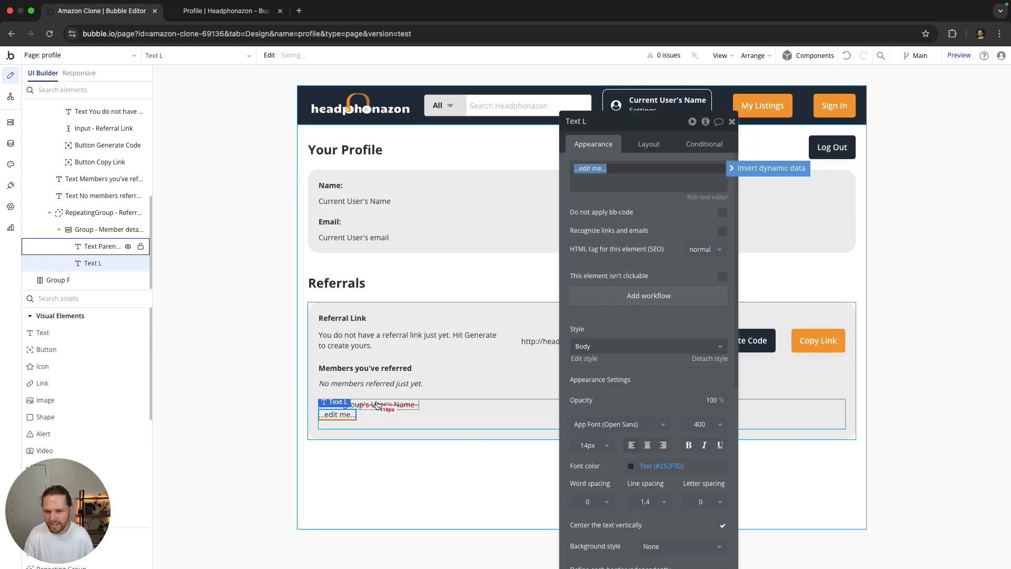
pyautogui.click(379, 407)
pyautogui.click(423, 416)
pyautogui.click(653, 148)
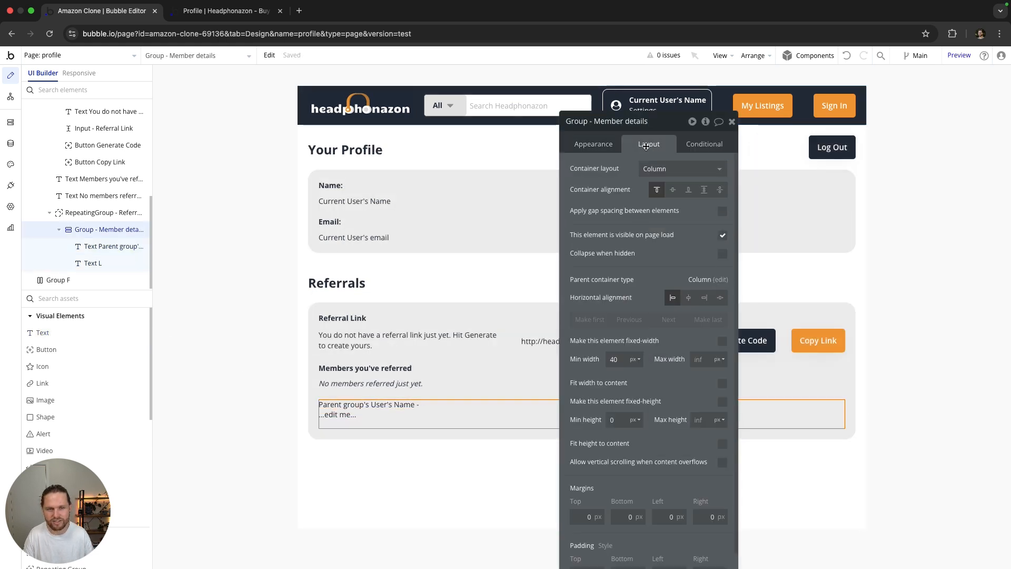
pyautogui.click(664, 168)
pyautogui.click(662, 221)
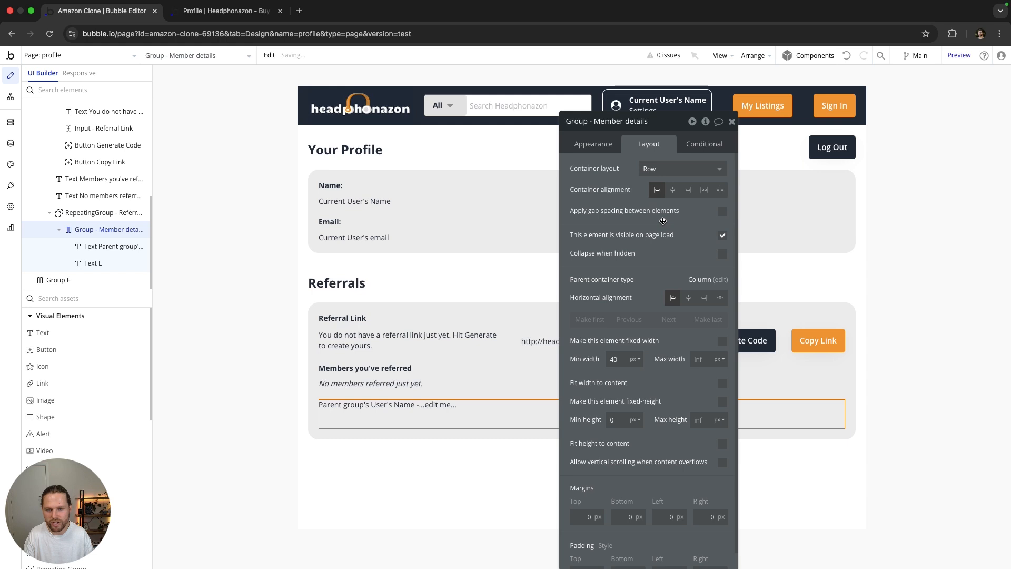
pyautogui.click(431, 403)
pyautogui.click(398, 406)
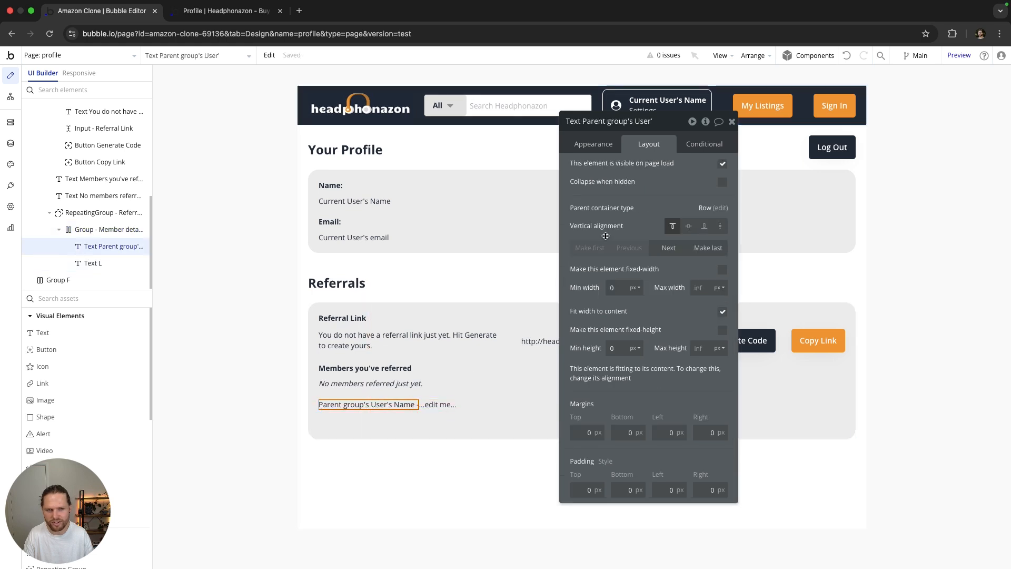
pyautogui.click(607, 149)
pyautogui.doubleClick(584, 190)
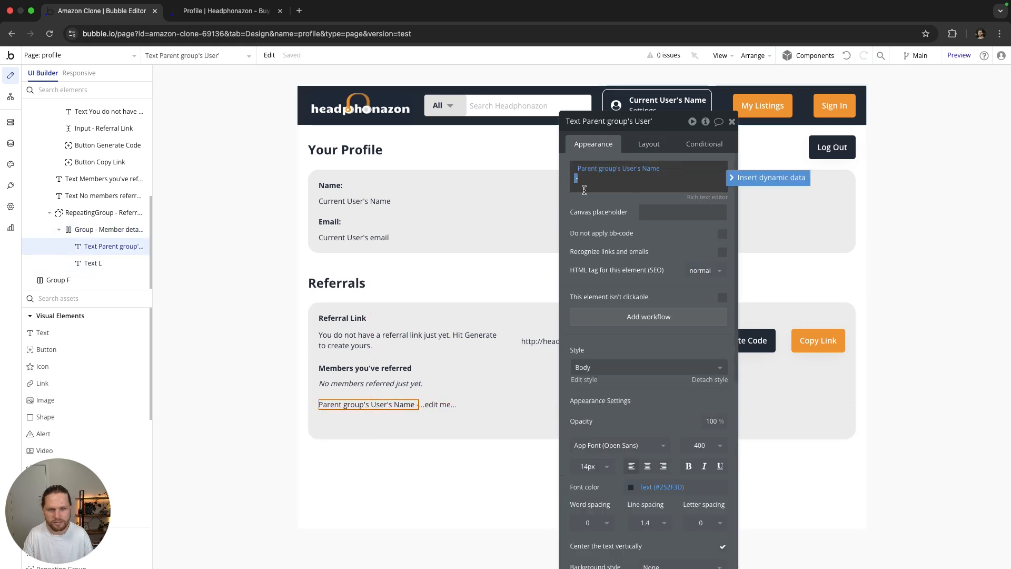
pyautogui.click(436, 405)
pyautogui.click(611, 167)
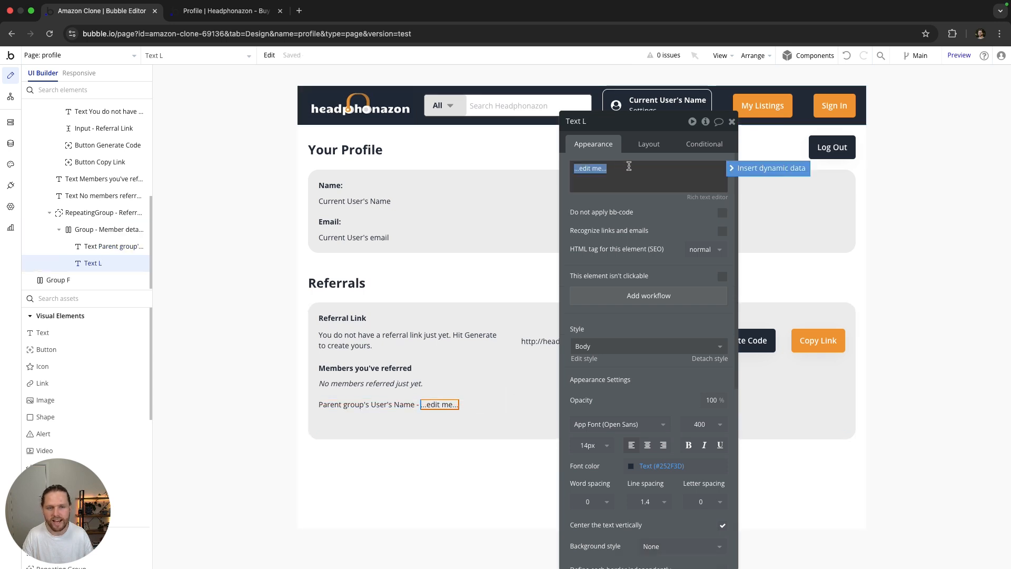
pyautogui.click(732, 168)
pyautogui.click(649, 203)
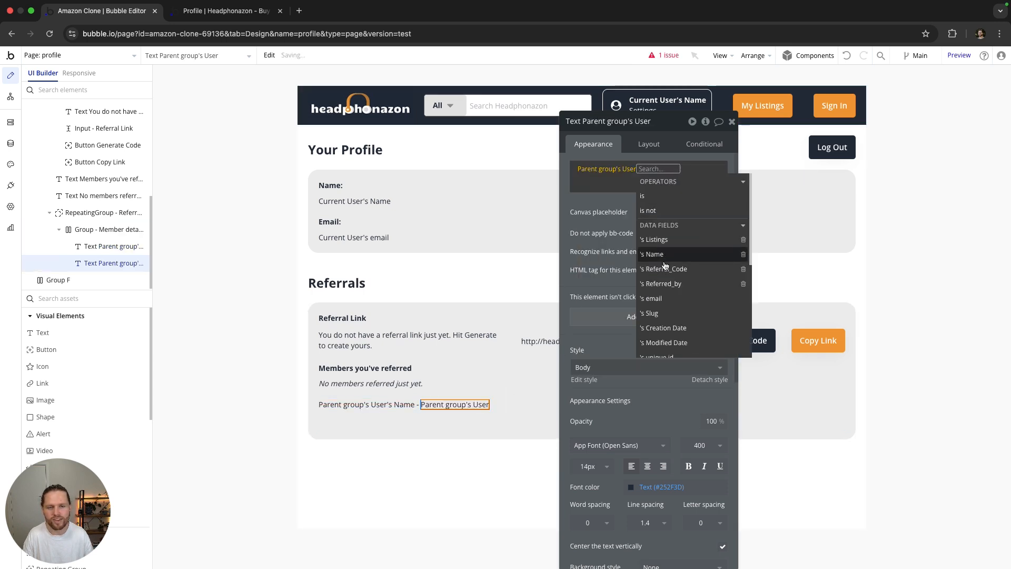
pyautogui.click(658, 298)
pyautogui.click(628, 213)
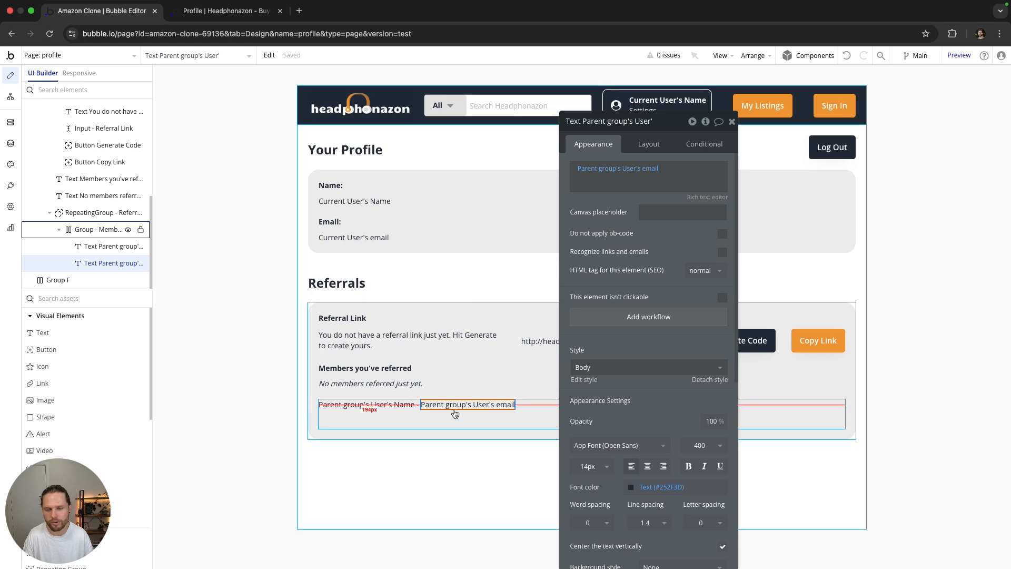
# Step: Make the name text bold and vertically centre both the email and name texts
pyautogui.click(387, 410)
pyautogui.scroll(-3, 647, 316)
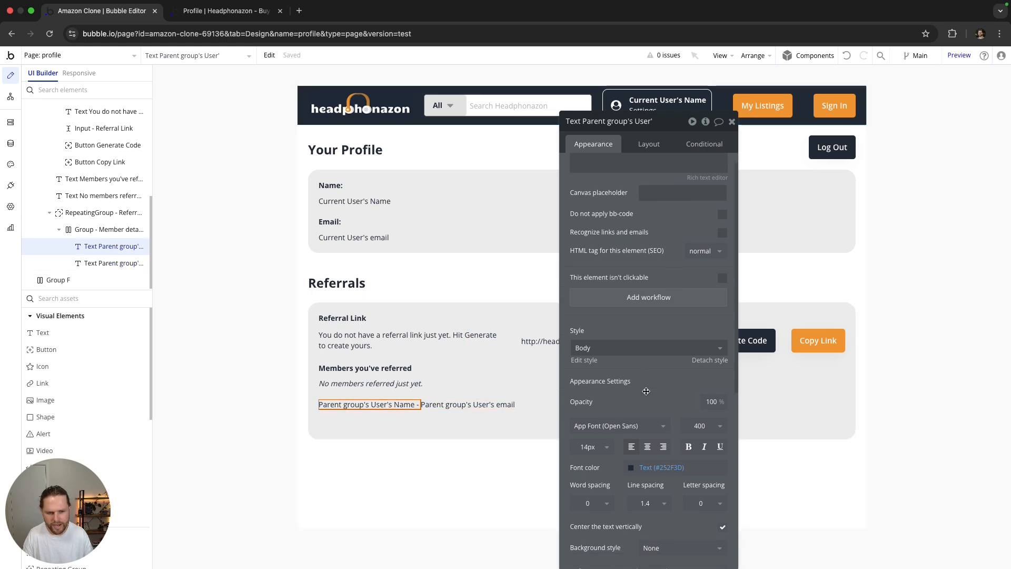
pyautogui.click(688, 403)
pyautogui.click(497, 420)
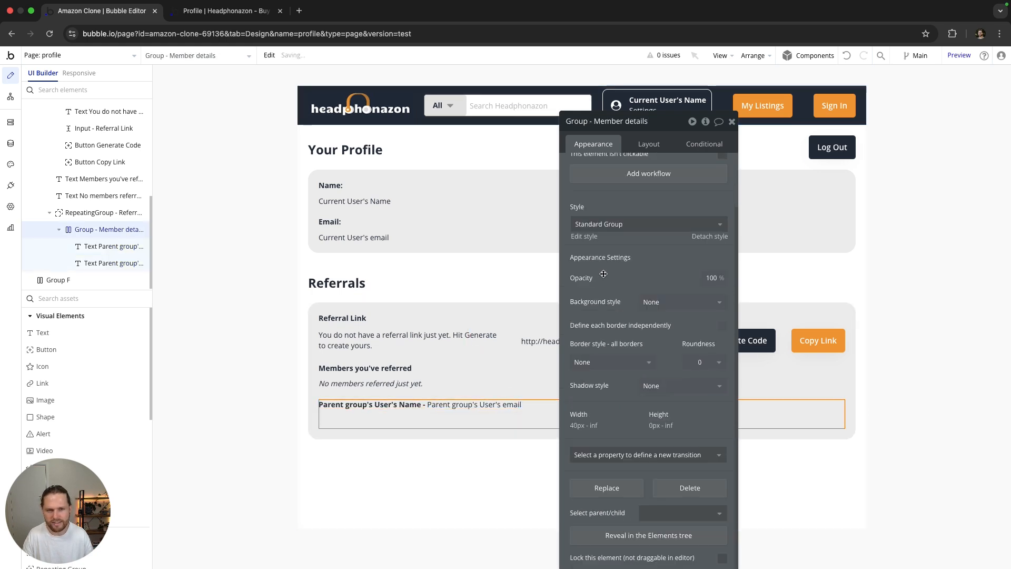
pyautogui.click(649, 144)
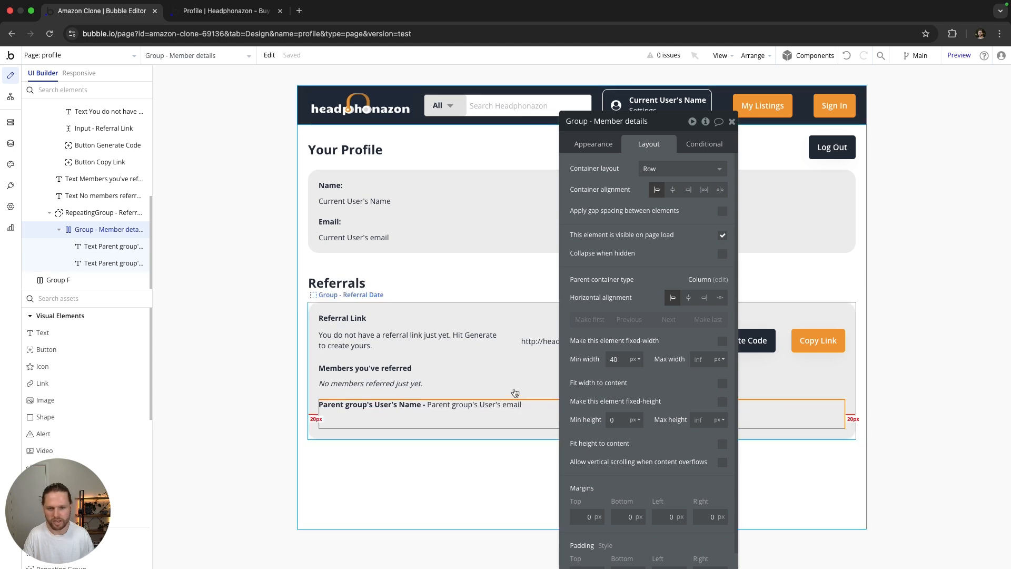
pyautogui.click(474, 405)
pyautogui.click(688, 226)
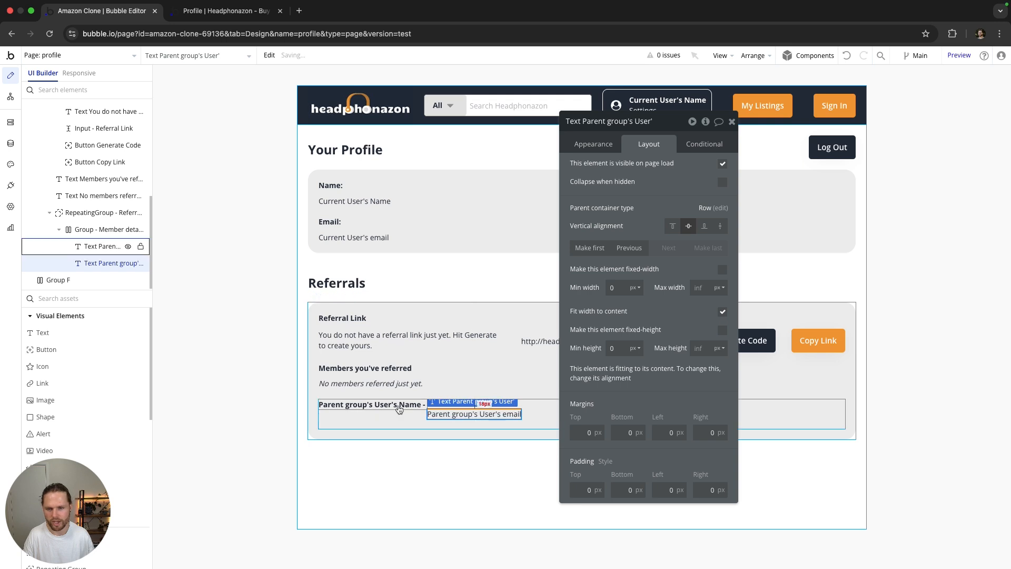
pyautogui.click(393, 405)
pyautogui.click(688, 225)
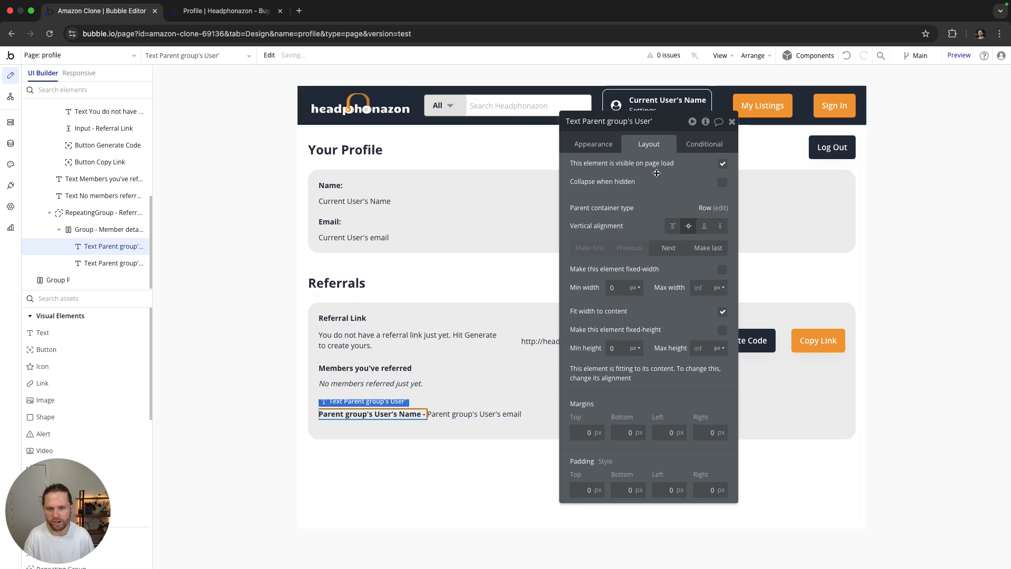
pyautogui.click(731, 122)
pyautogui.click(919, 363)
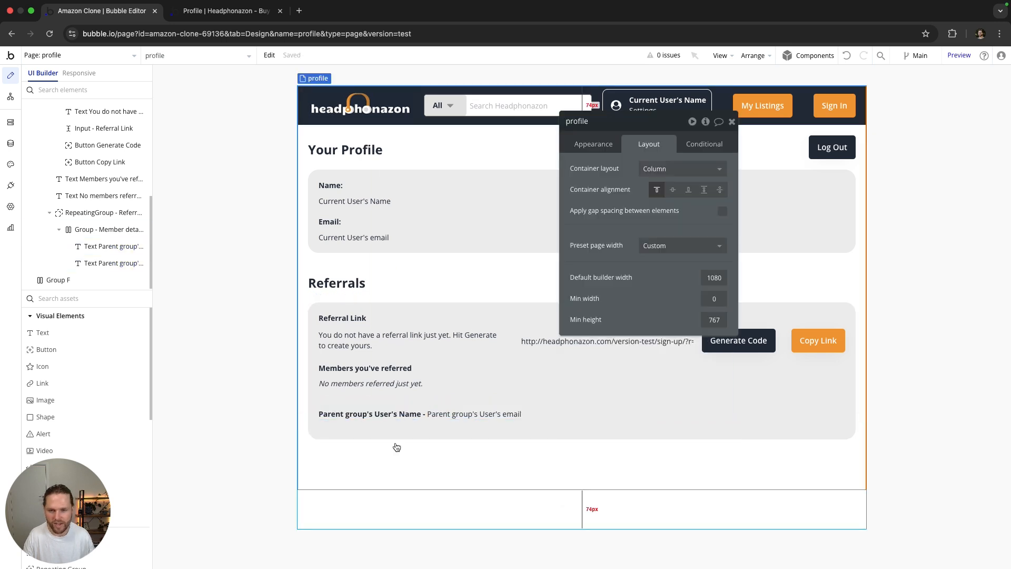
pyautogui.click(399, 402)
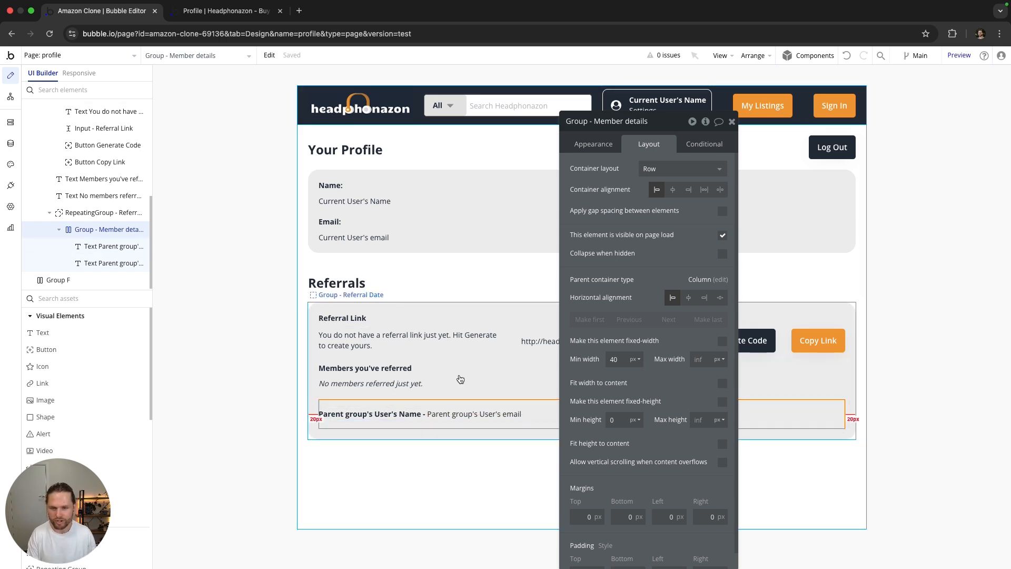
# Step: Add a condition on the No members referred text: RepeatingGroup Referred member's List of Users:count = 0
pyautogui.click(403, 388)
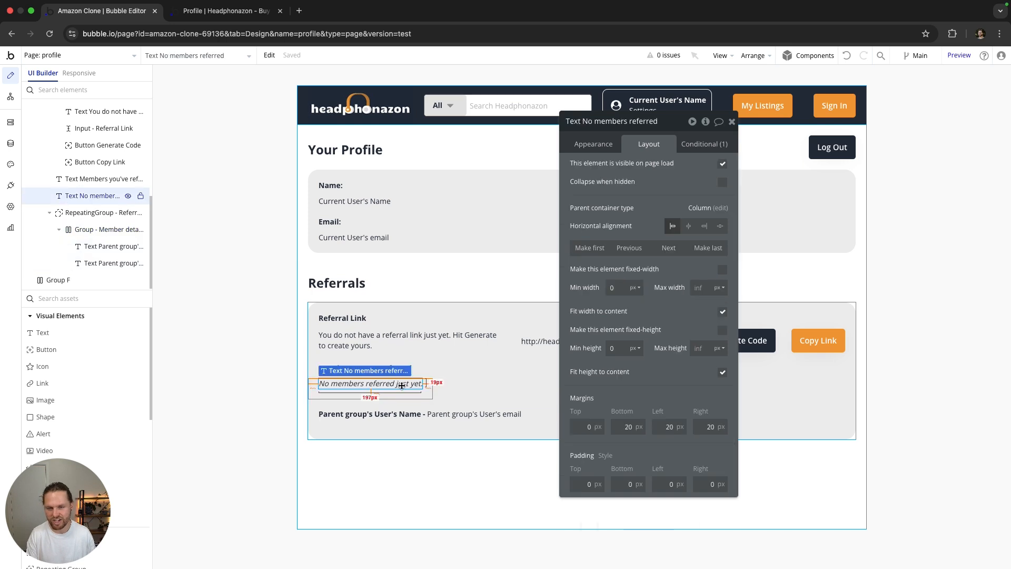
pyautogui.click(699, 146)
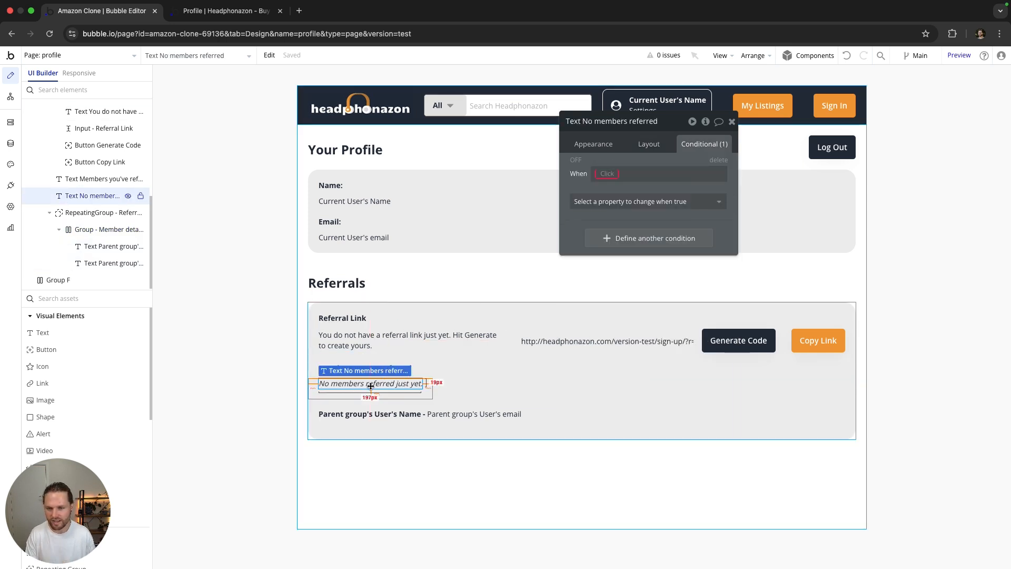
pyautogui.click(607, 173)
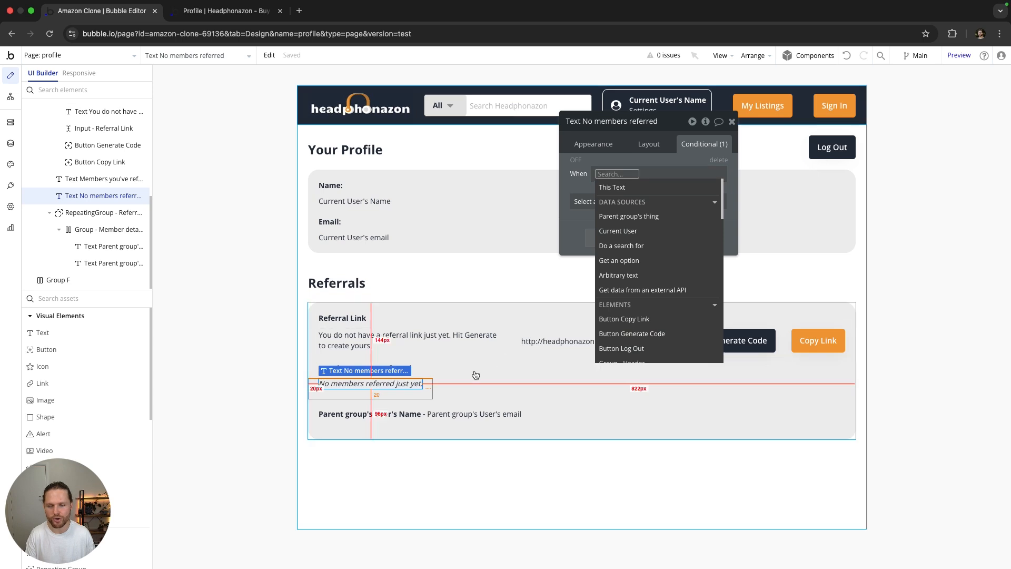
pyautogui.scroll(-5, 653, 263)
pyautogui.scroll(-2, 652, 260)
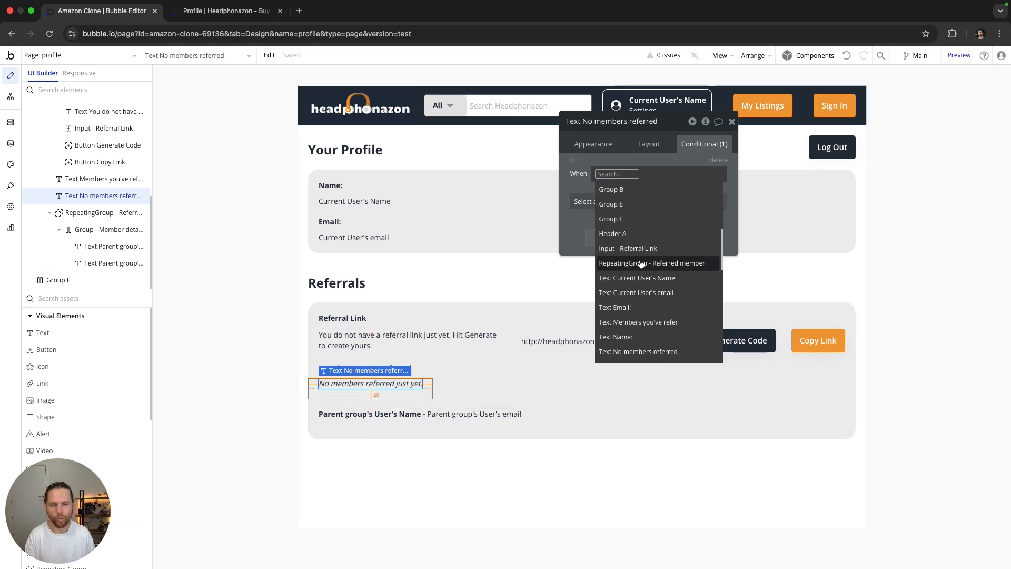
pyautogui.click(646, 263)
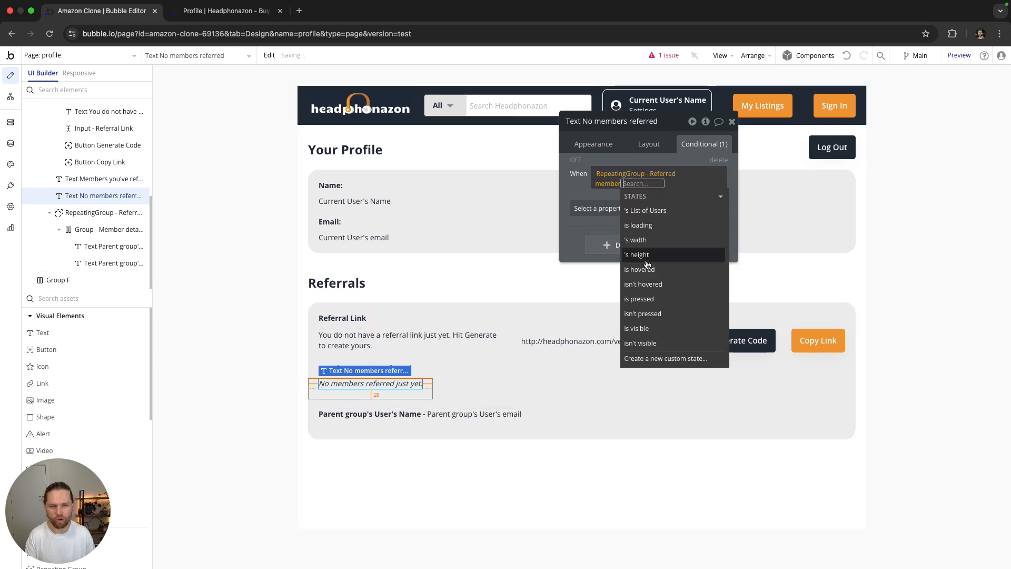
pyautogui.click(657, 211)
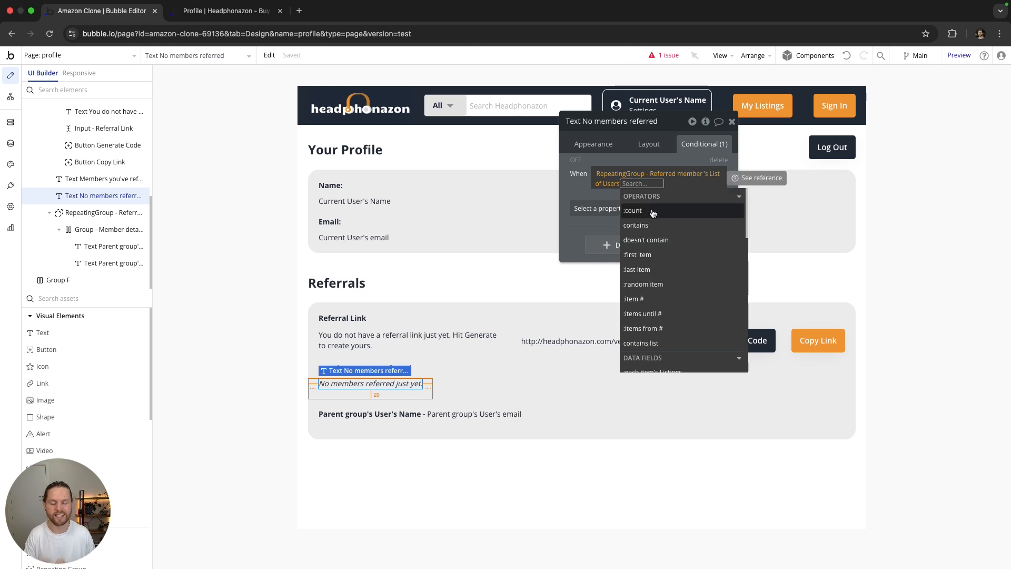
pyautogui.click(656, 211)
pyautogui.click(646, 225)
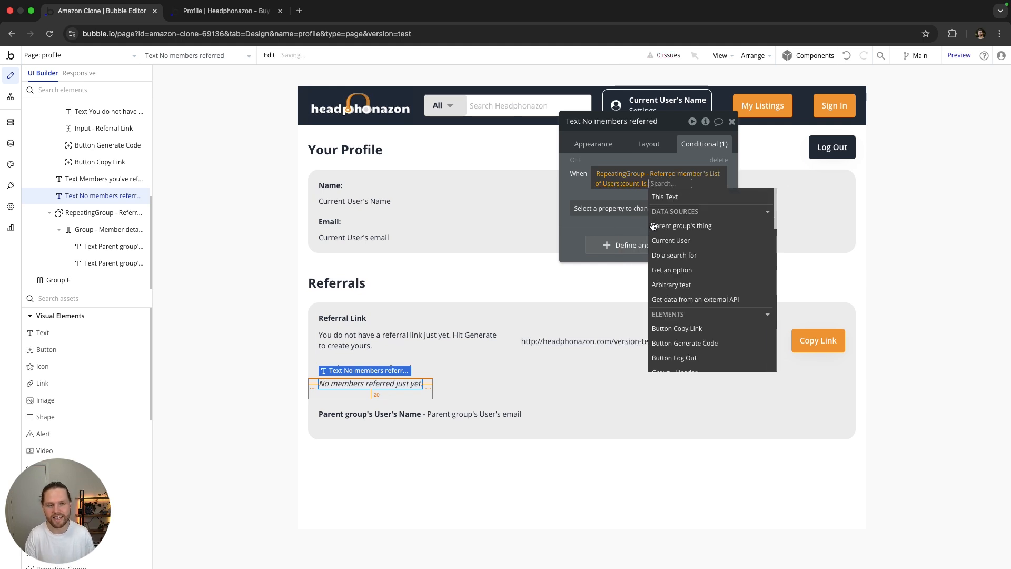
pyautogui.write('0')
pyautogui.press('Return')
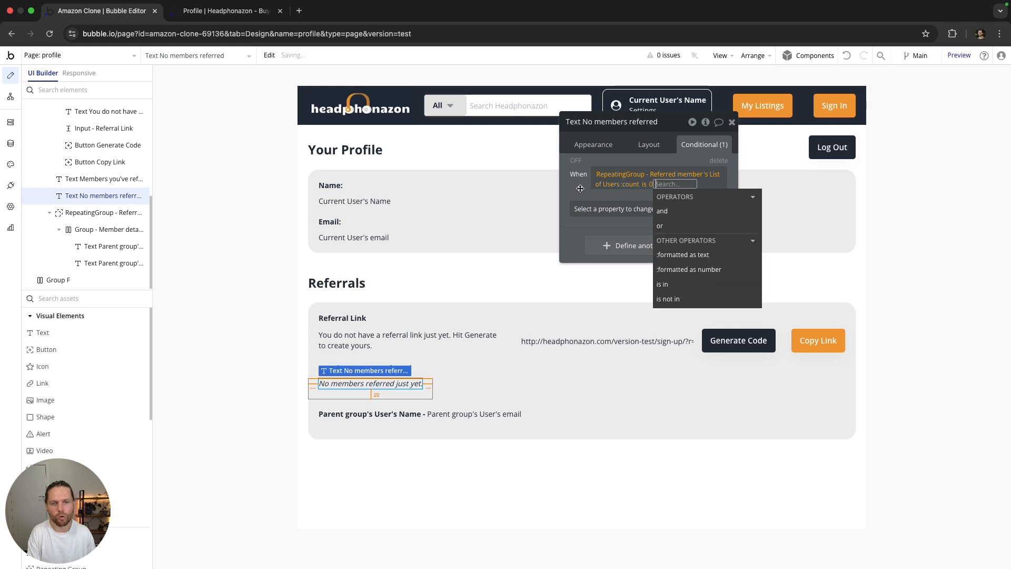
pyautogui.click(577, 186)
# Step: Make the text visible under that condition, collapsed when hidden and hidden on page load
pyautogui.click(625, 205)
pyautogui.click(609, 242)
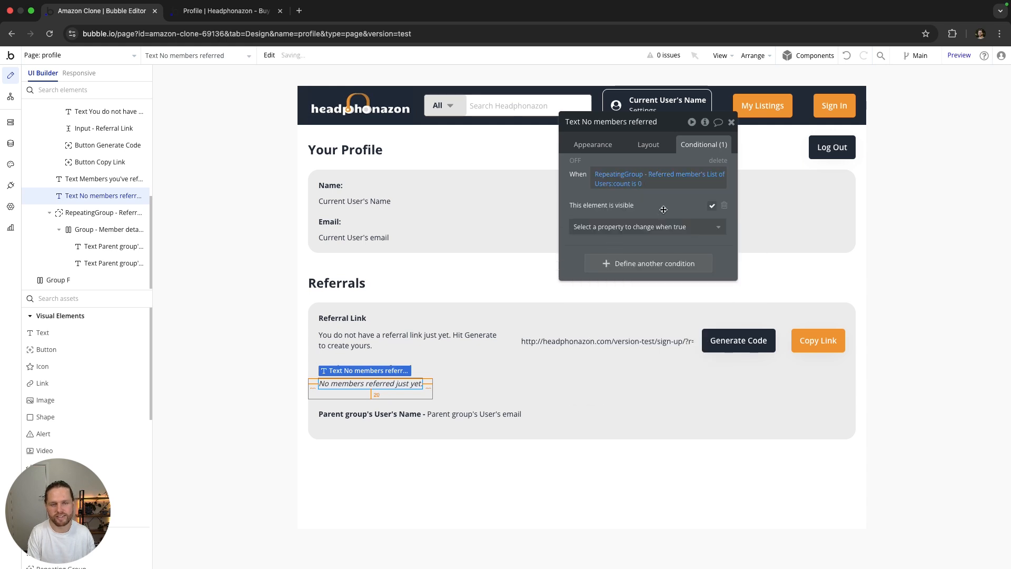
pyautogui.click(648, 144)
pyautogui.click(721, 182)
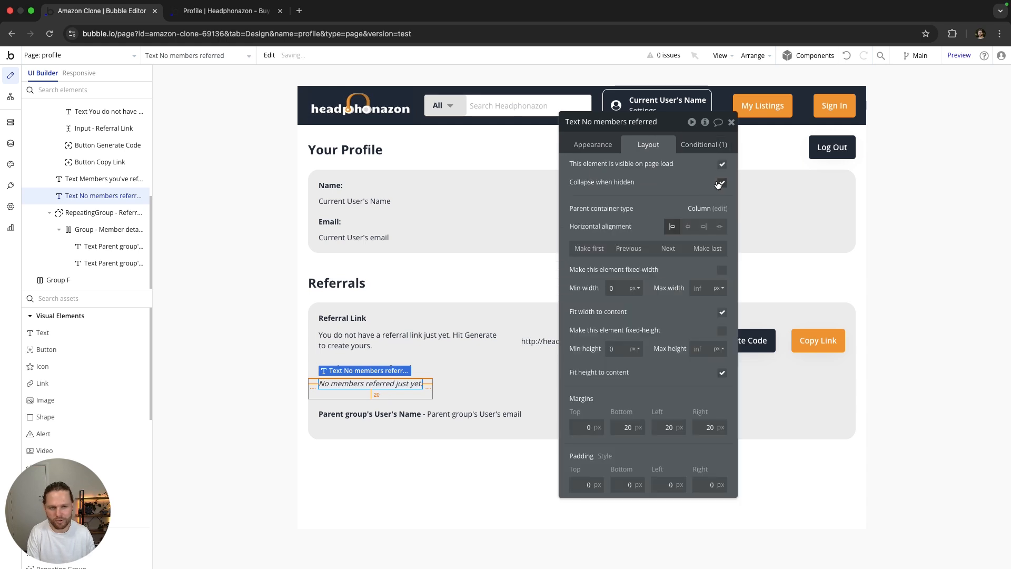
pyautogui.click(722, 164)
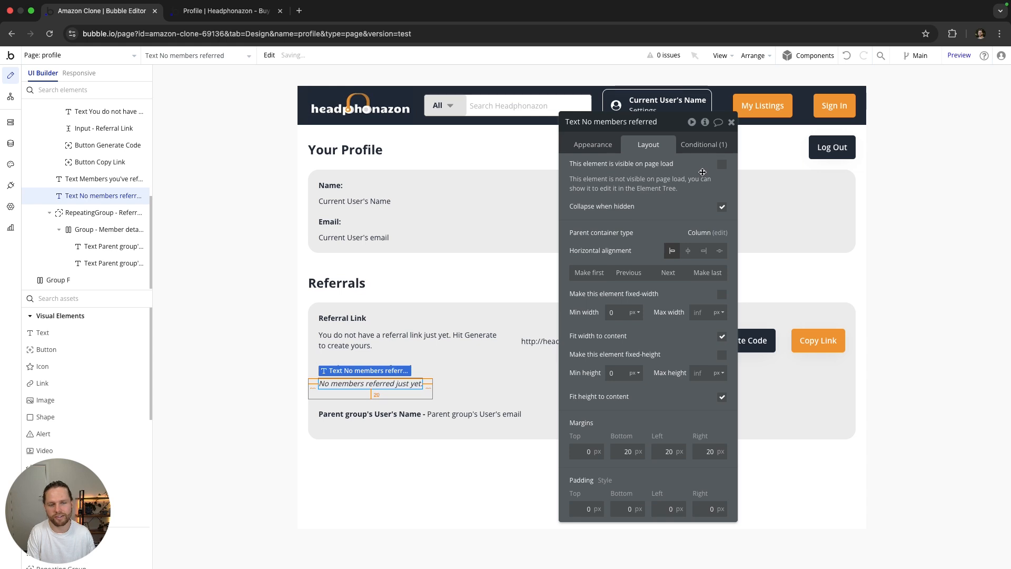
# Step: Add a condition on the Referred member list: This RepeatingGroup's List of Users:count ≤ 1
pyautogui.click(521, 424)
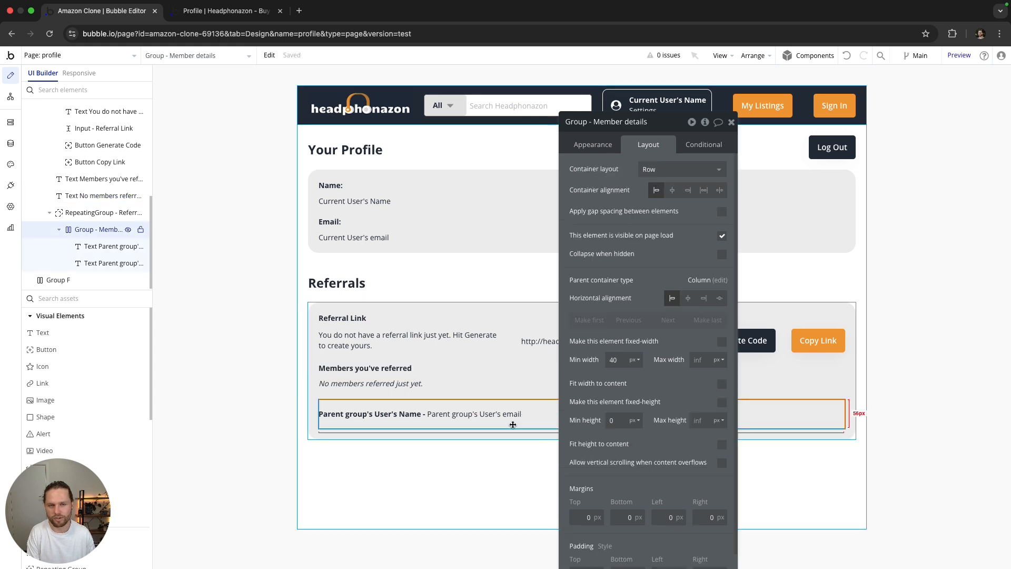
pyautogui.click(700, 146)
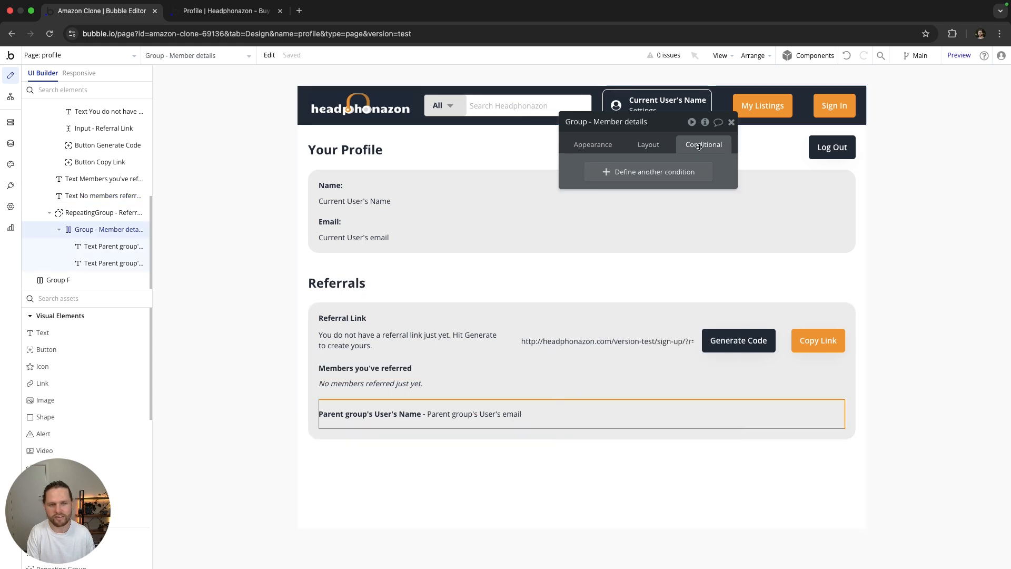
pyautogui.click(638, 173)
pyautogui.click(610, 175)
pyautogui.scroll(-5, 648, 235)
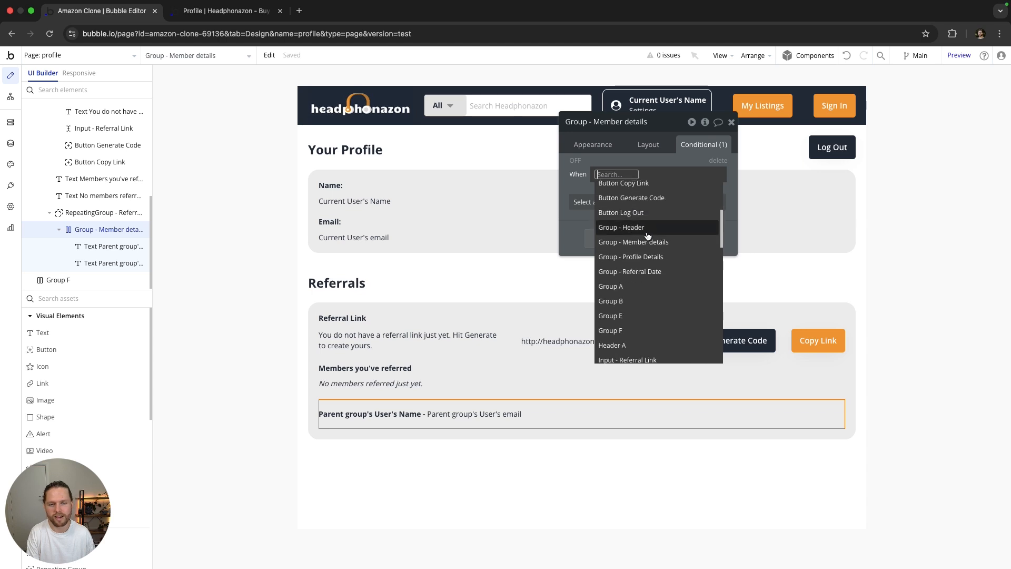
pyautogui.click(100, 213)
pyautogui.click(647, 170)
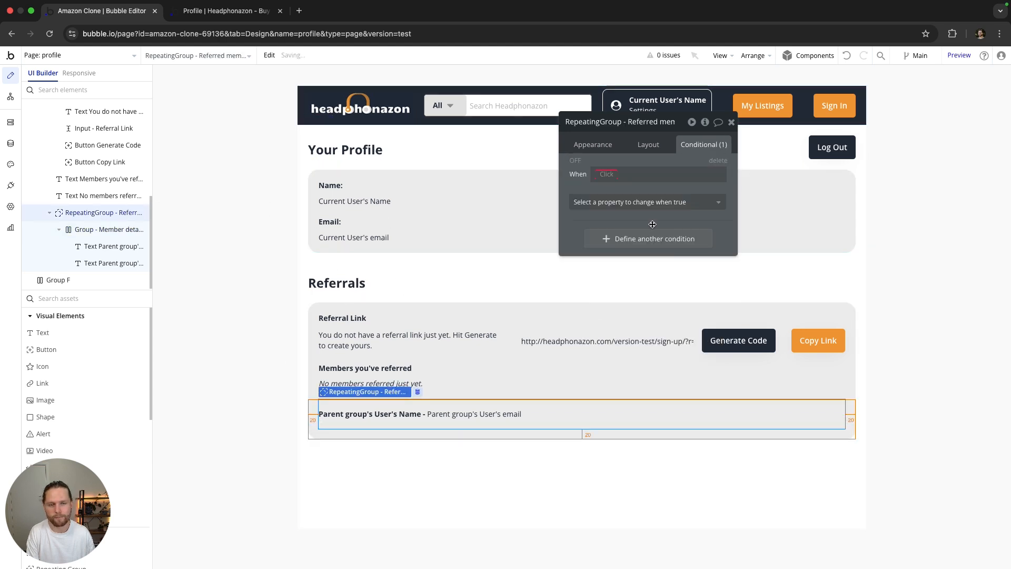
pyautogui.click(608, 175)
pyautogui.click(661, 192)
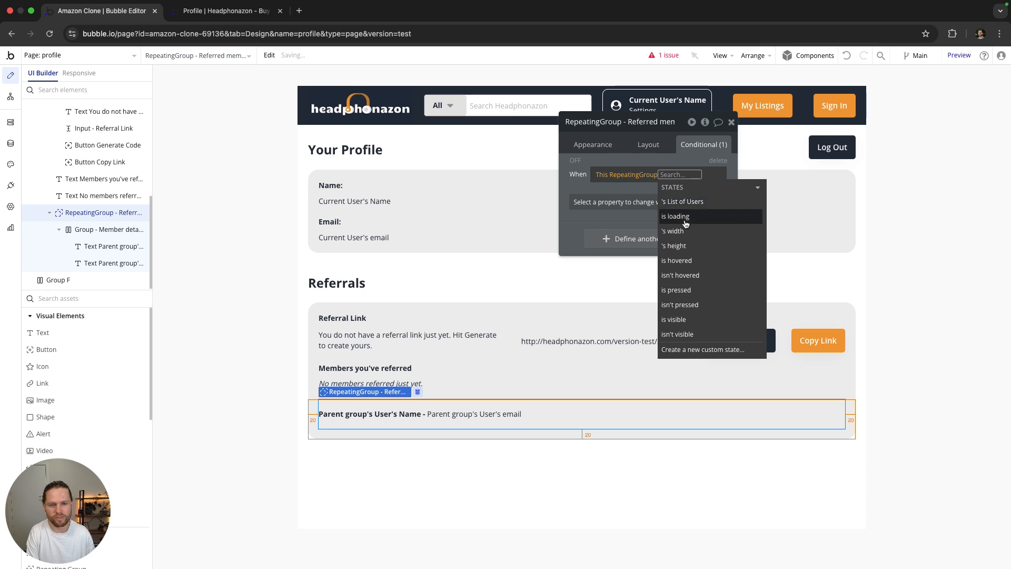
pyautogui.click(682, 202)
pyautogui.click(644, 211)
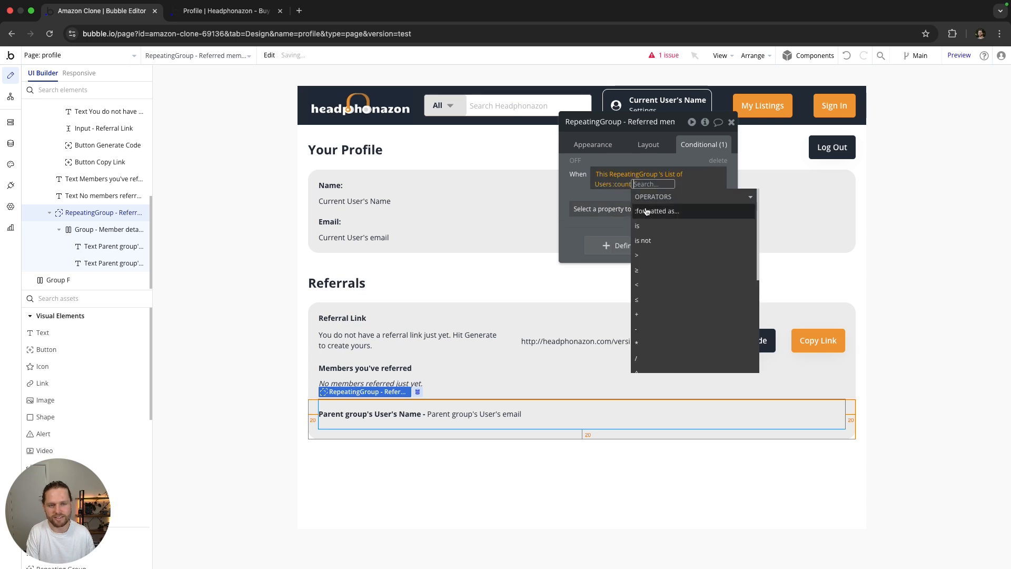
pyautogui.click(645, 299)
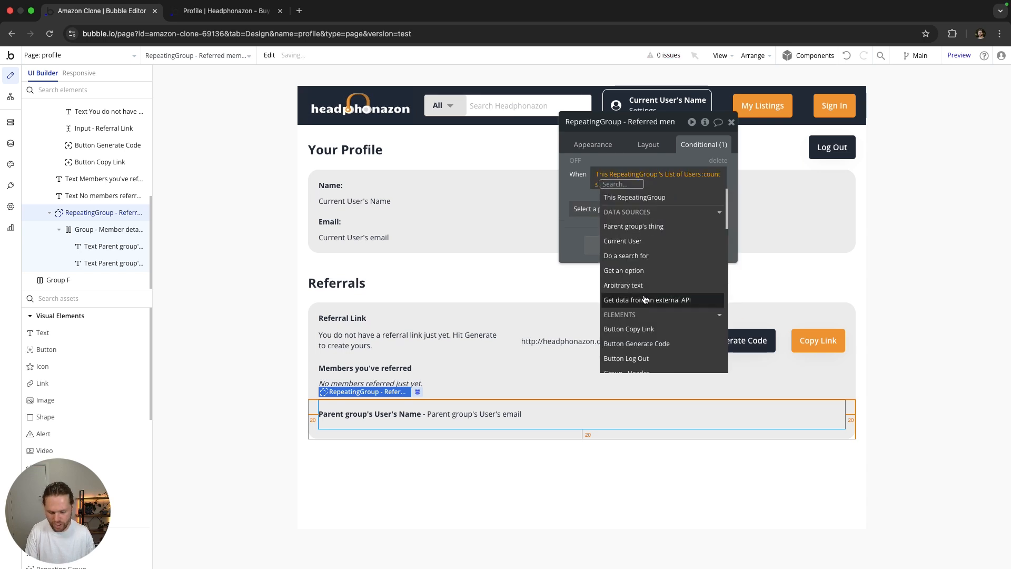
pyautogui.write('1')
pyautogui.press('Return')
# Step: Make the list visible under that condition, hidden on page load and collapsed when hidden
pyautogui.click(599, 208)
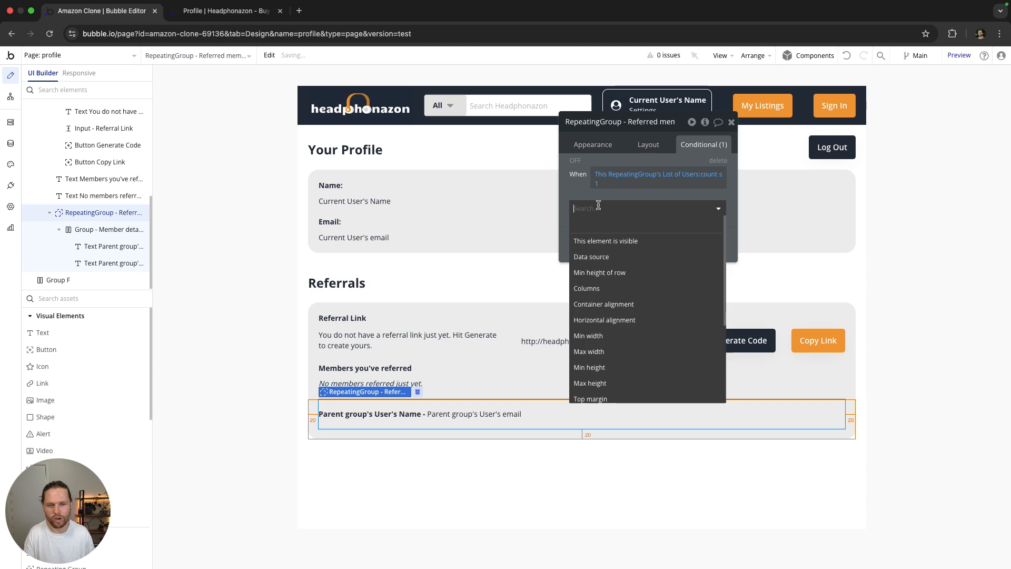
pyautogui.click(606, 240)
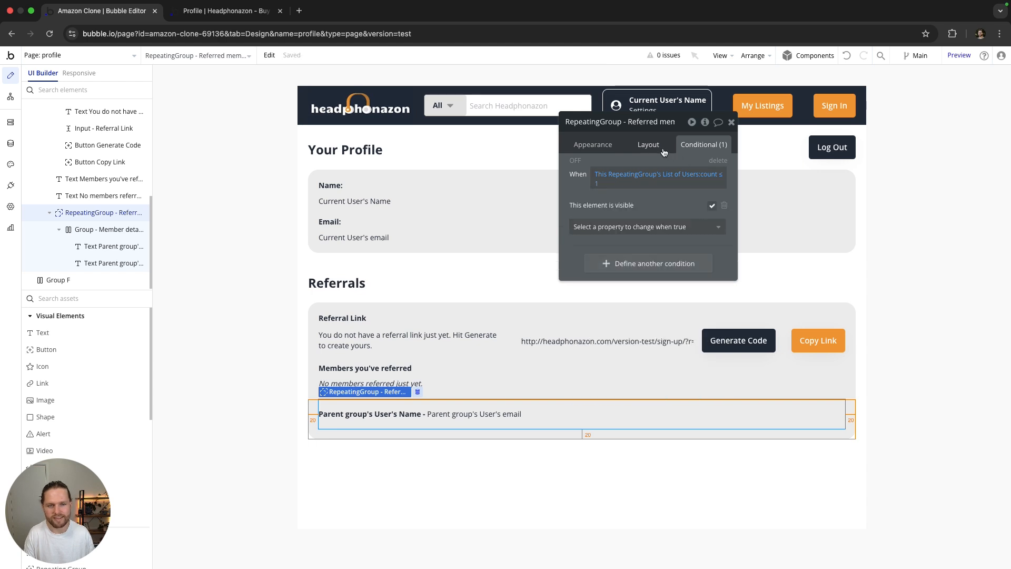
pyautogui.click(650, 146)
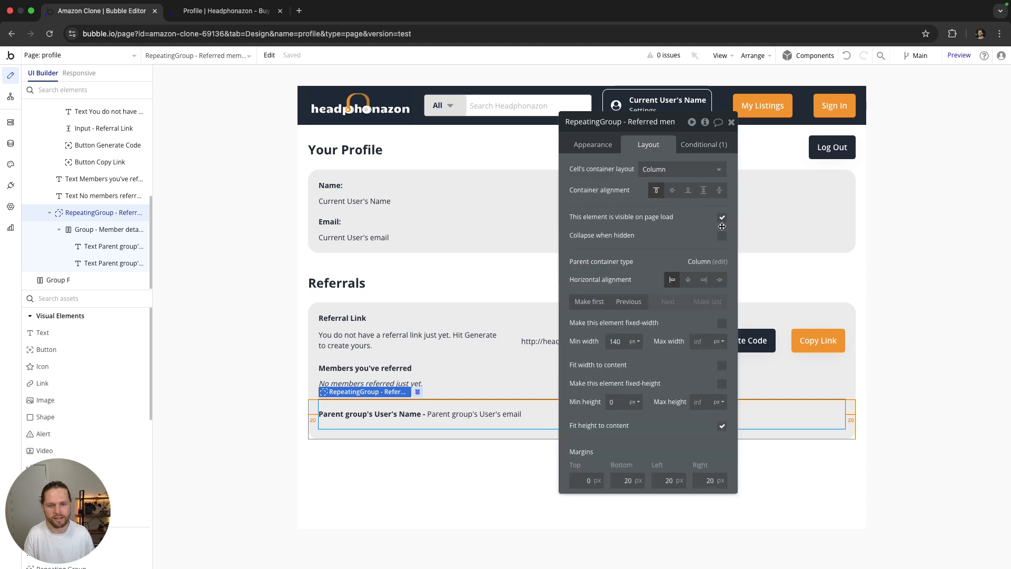
pyautogui.click(721, 235)
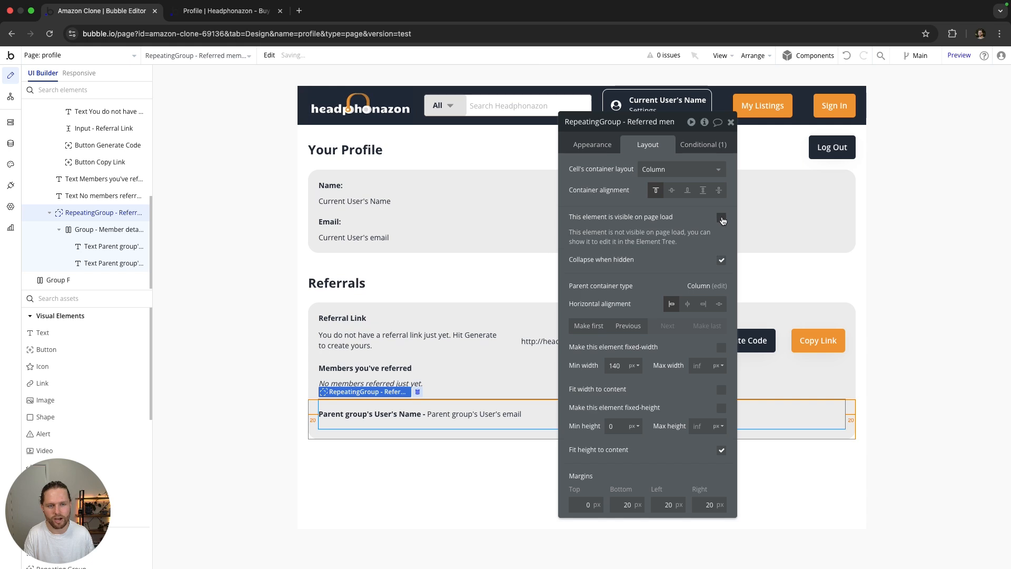
pyautogui.click(703, 144)
# Step: Reload the live profile page to confirm 'No members referred just yet.' appears, then return to the editor
pyautogui.click(730, 122)
pyautogui.click(832, 270)
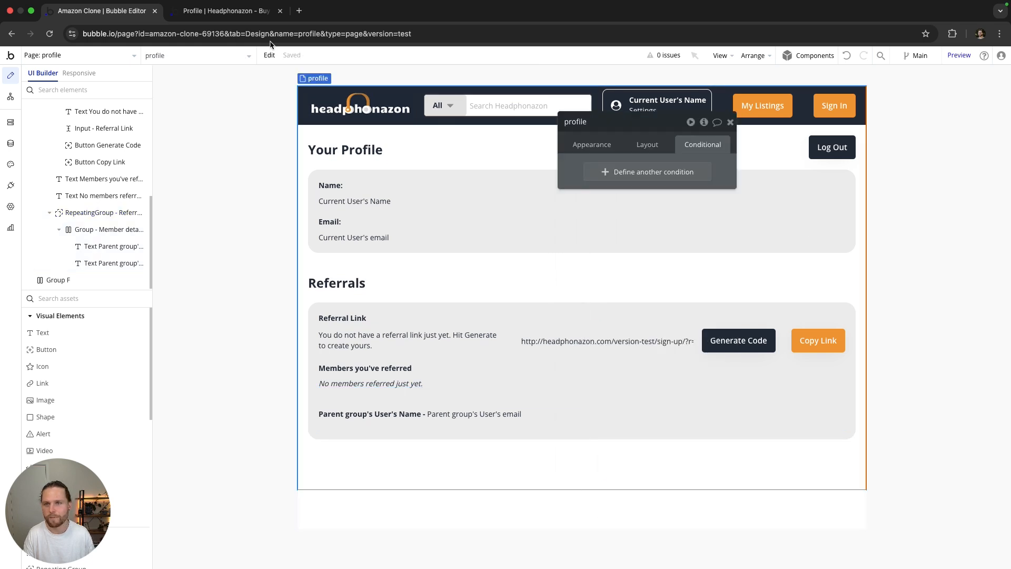
pyautogui.click(249, 13)
pyautogui.click(49, 33)
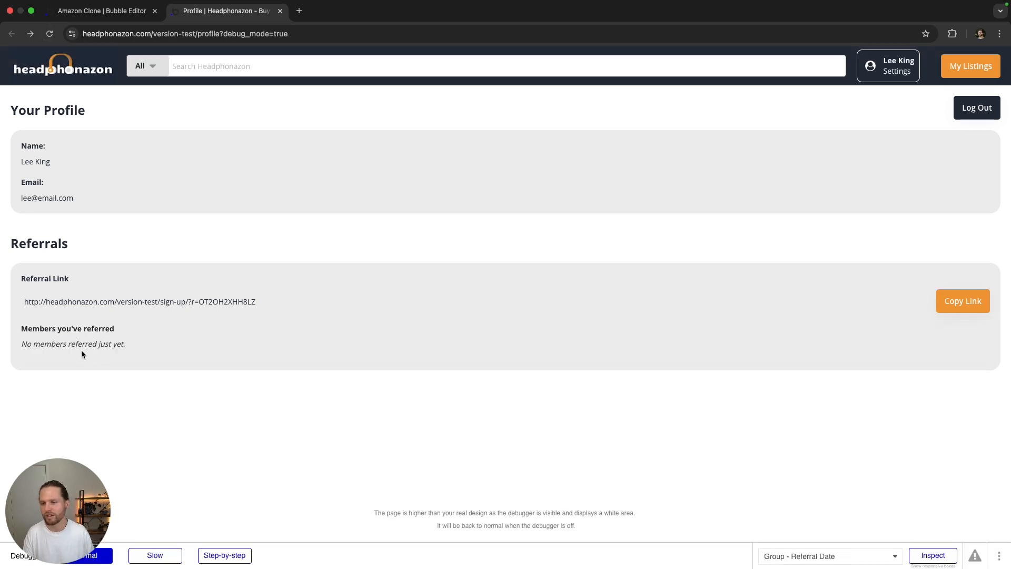
pyautogui.click(121, 11)
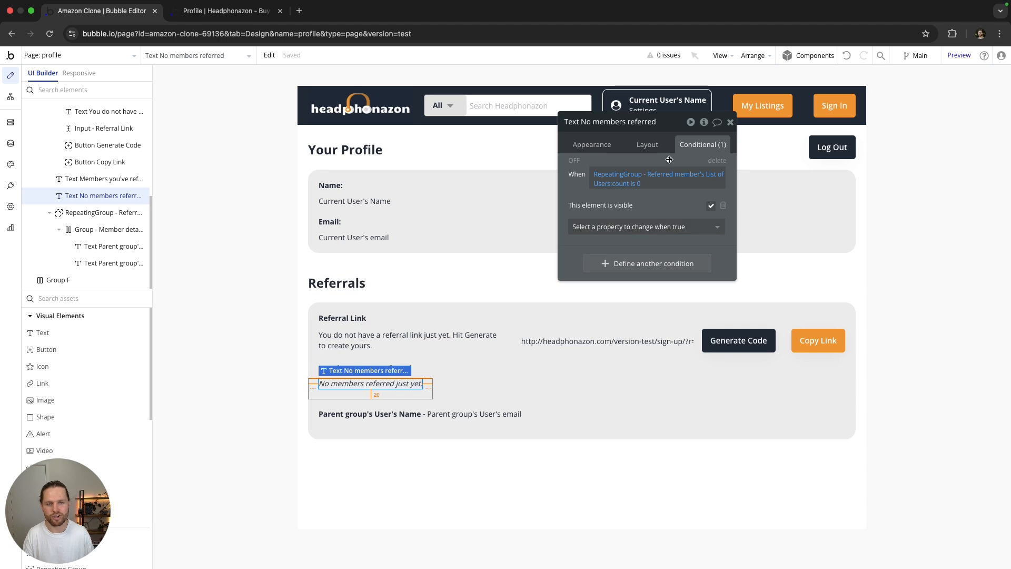
# Step: Recheck the message's visible-on-page-load setting and condition, then close its editor and select the page
pyautogui.click(648, 145)
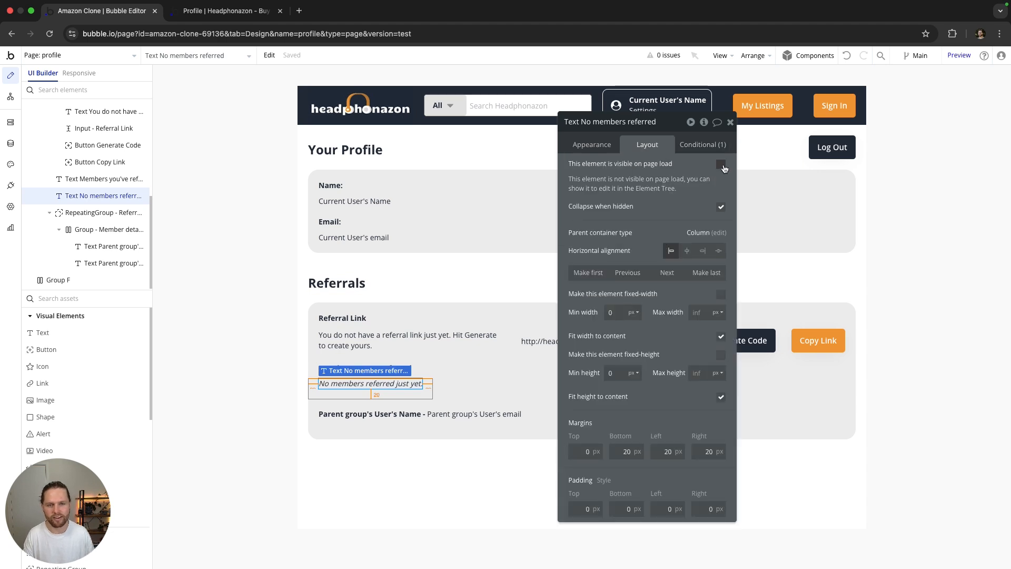
pyautogui.click(702, 146)
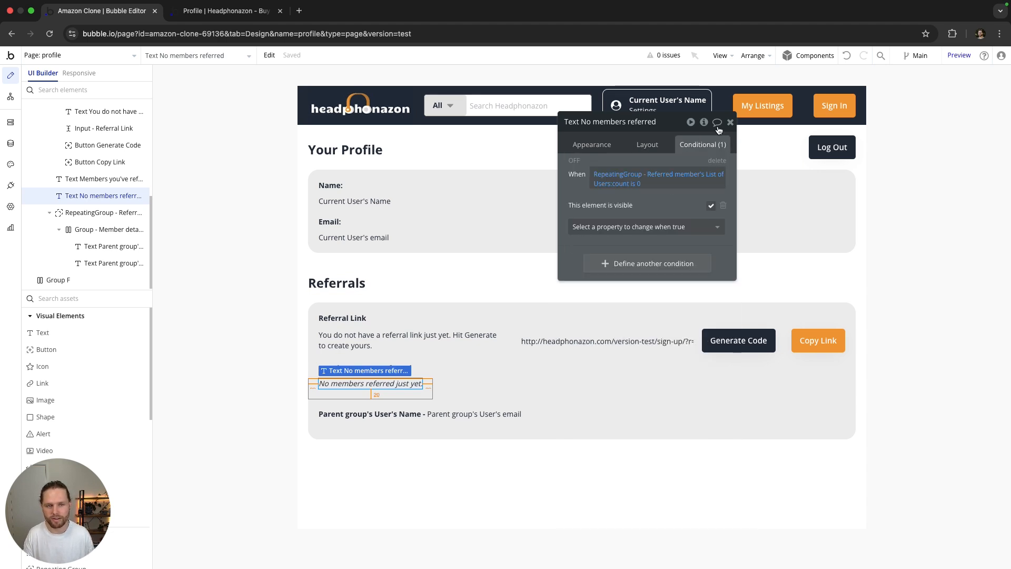
pyautogui.click(731, 122)
pyautogui.doubleClick(569, 269)
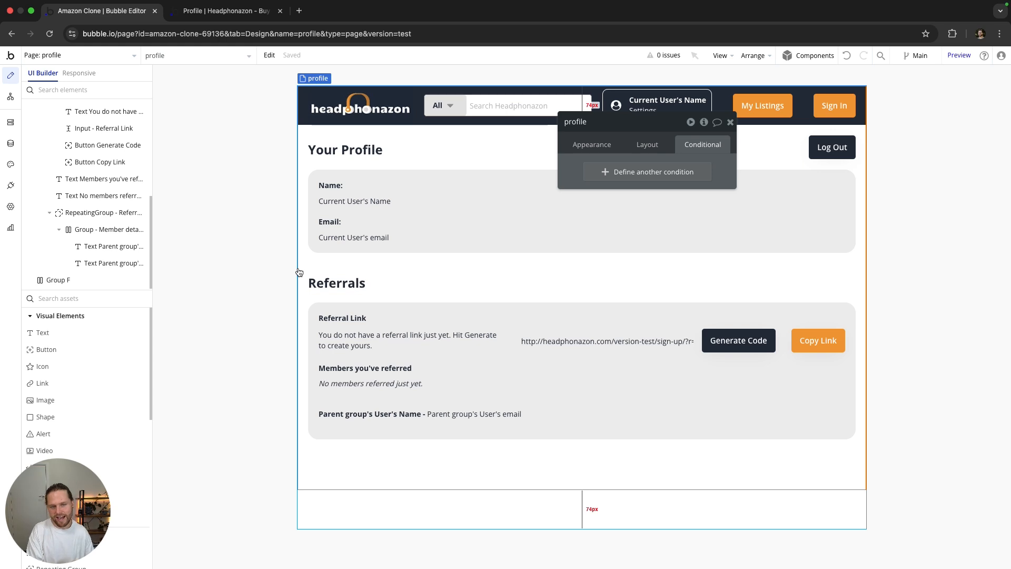
# Step: Go to the sign-up page and review the Sign Up button's workflow steps
pyautogui.click(686, 347)
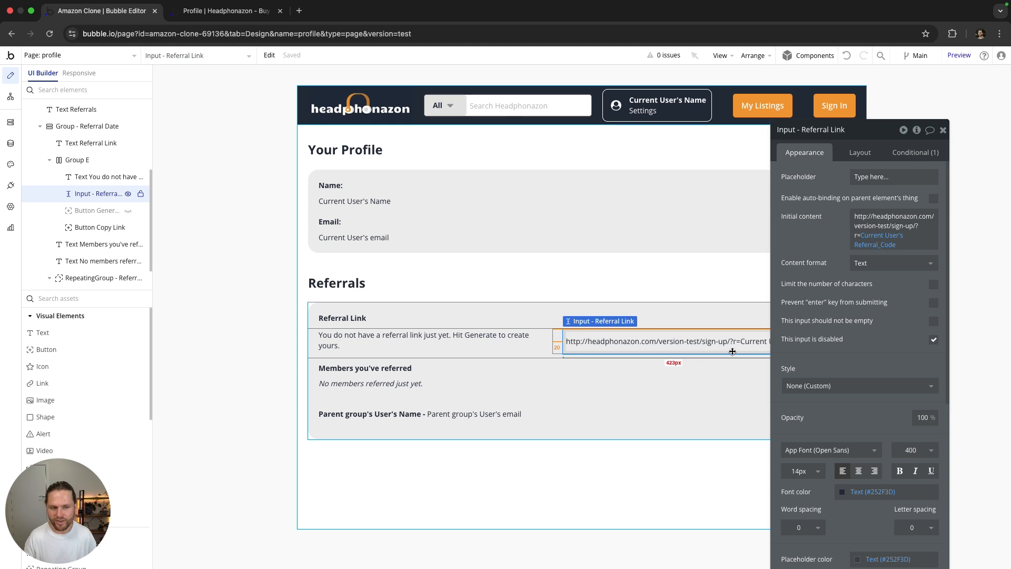
pyautogui.click(117, 57)
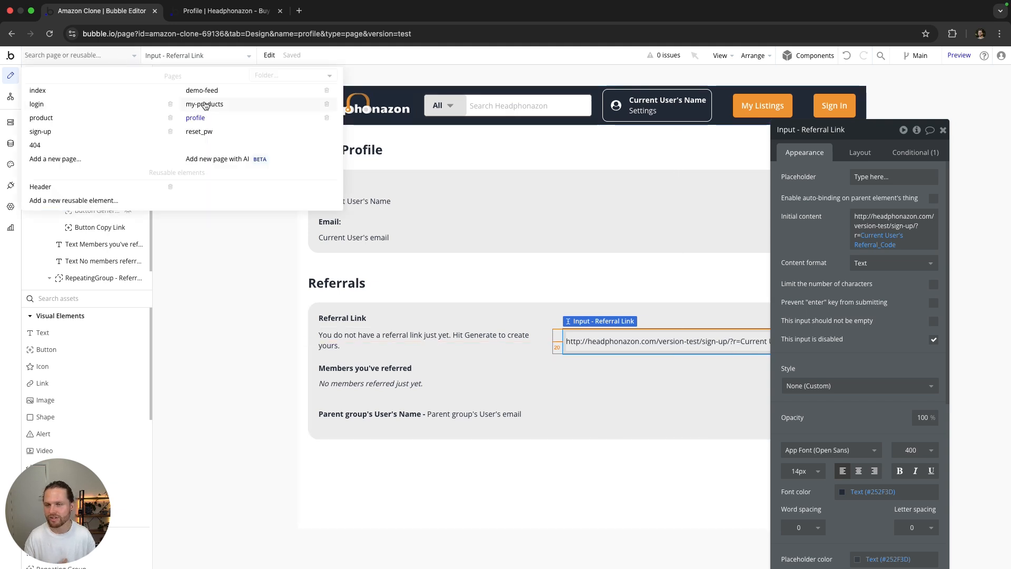
pyautogui.click(73, 132)
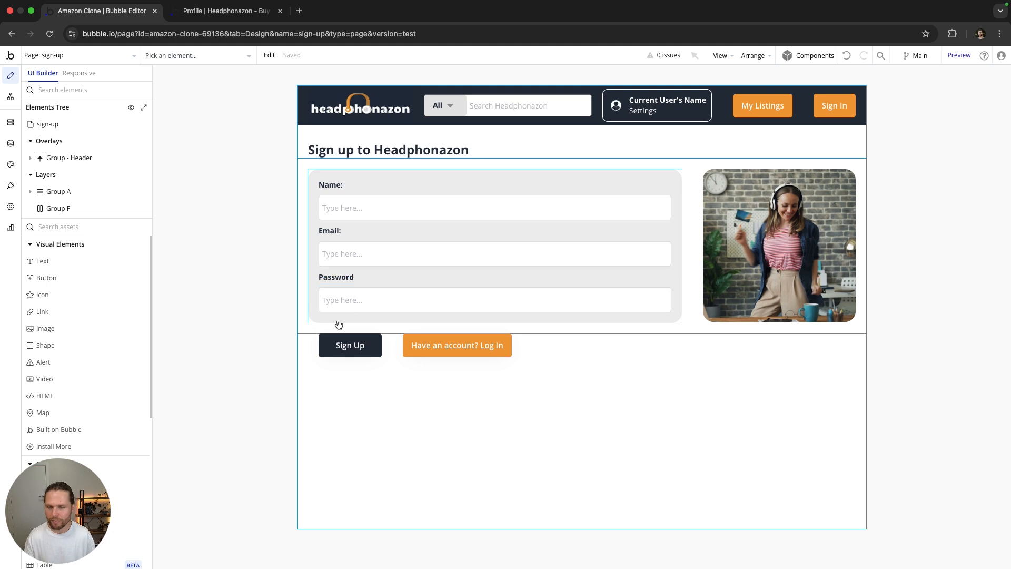
pyautogui.doubleClick(355, 351)
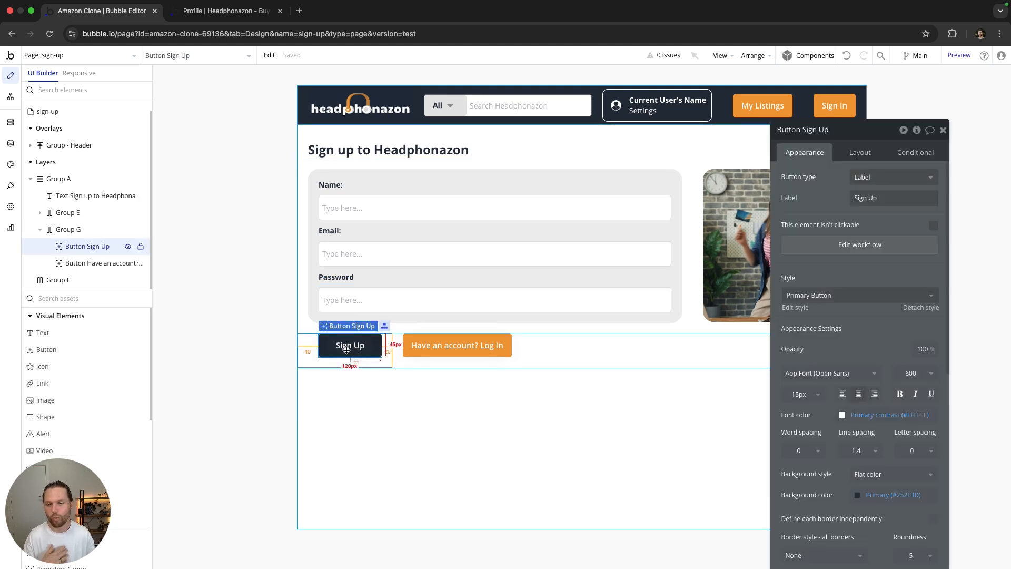
pyautogui.click(860, 246)
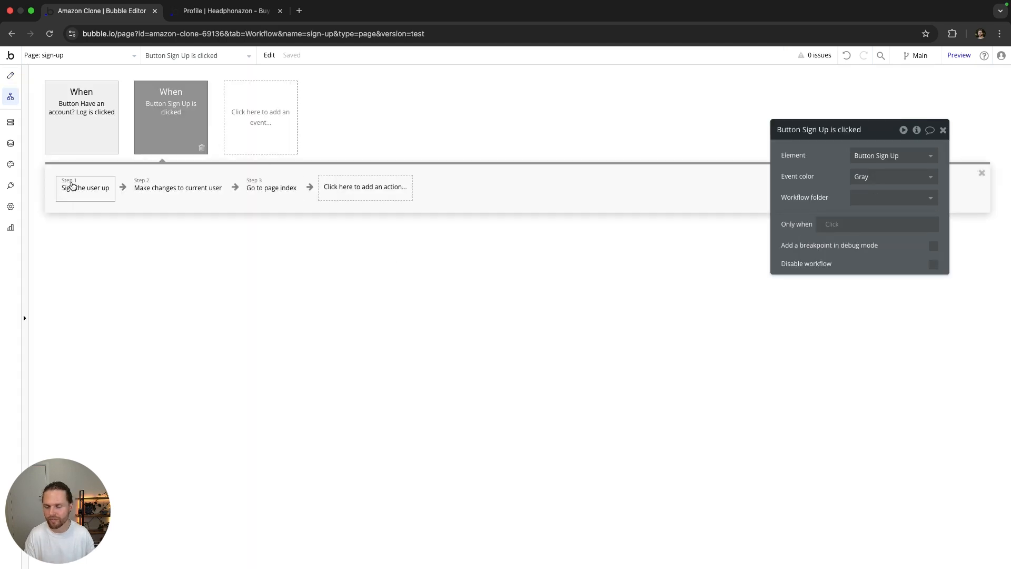
pyautogui.click(73, 185)
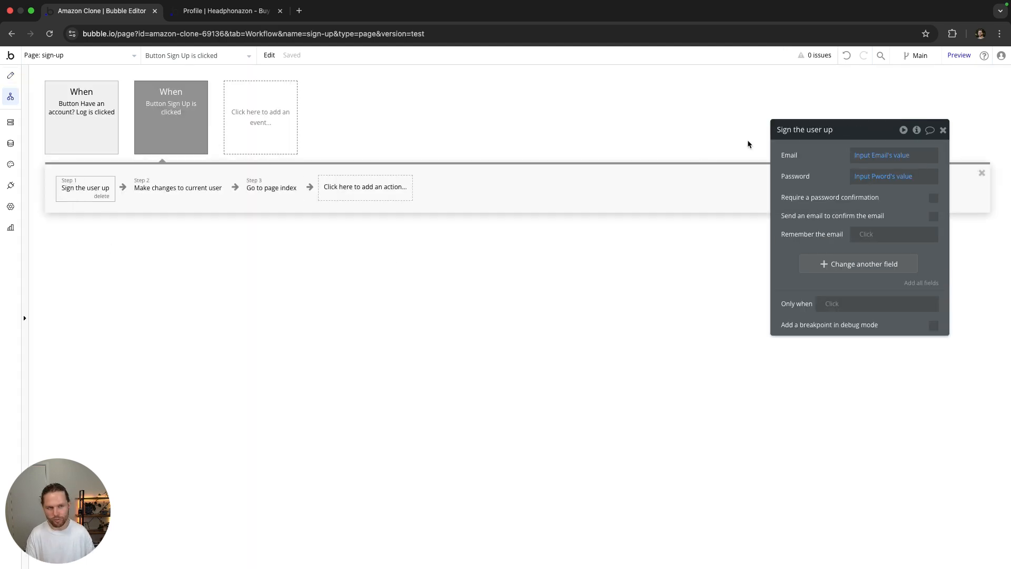
pyautogui.click(177, 190)
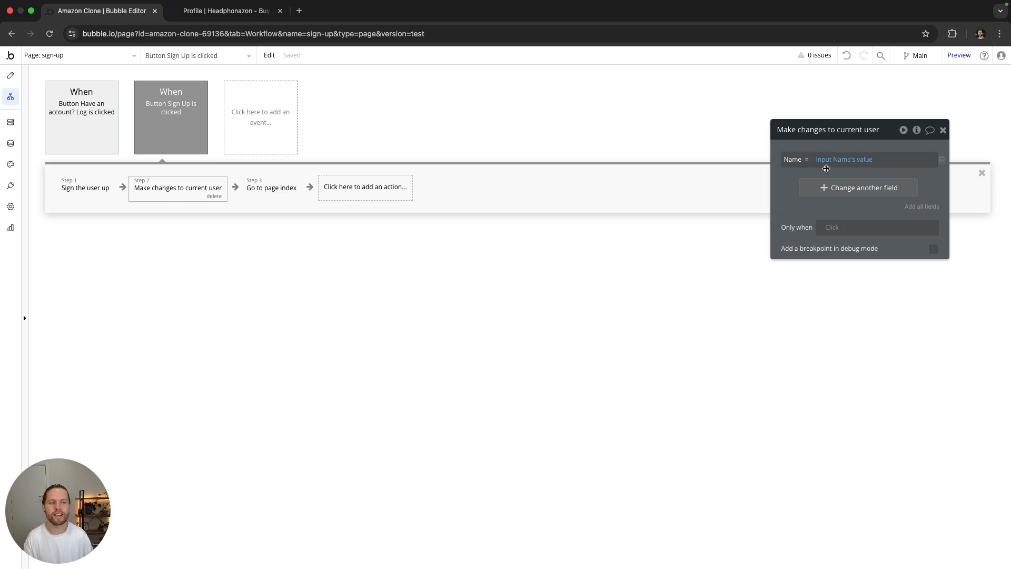
pyautogui.click(10, 75)
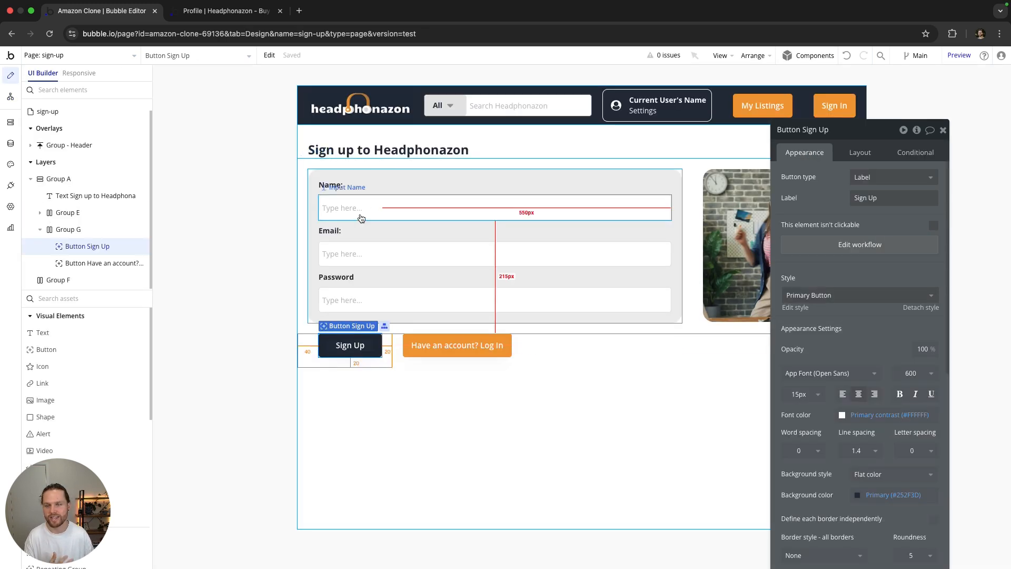
pyautogui.click(11, 97)
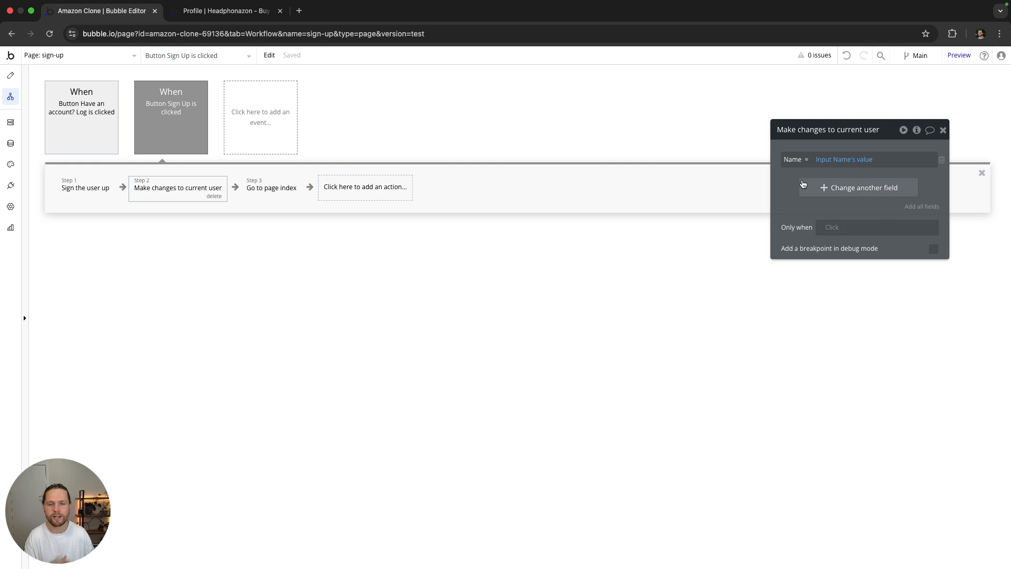
pyautogui.click(274, 192)
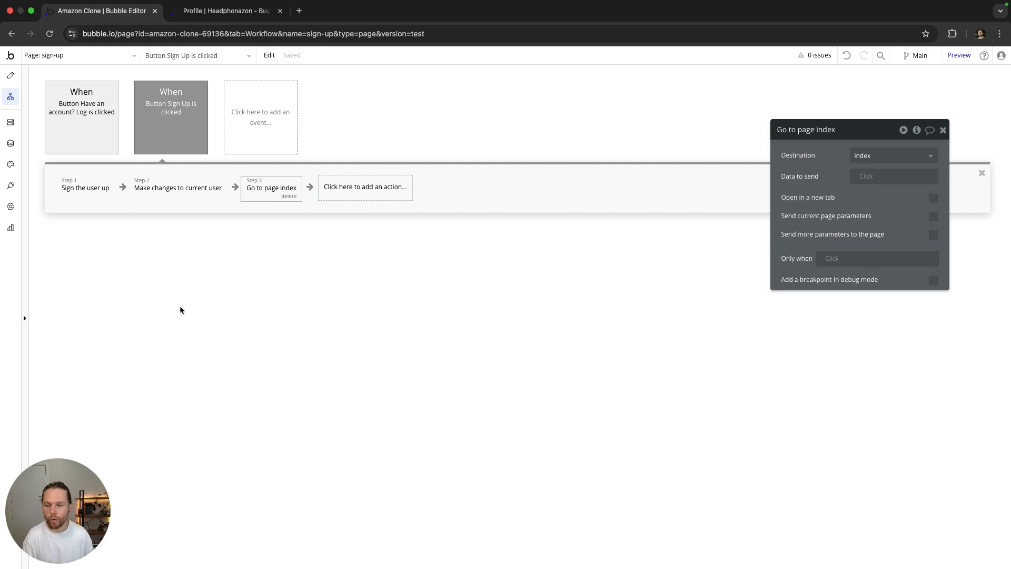
pyautogui.click(179, 190)
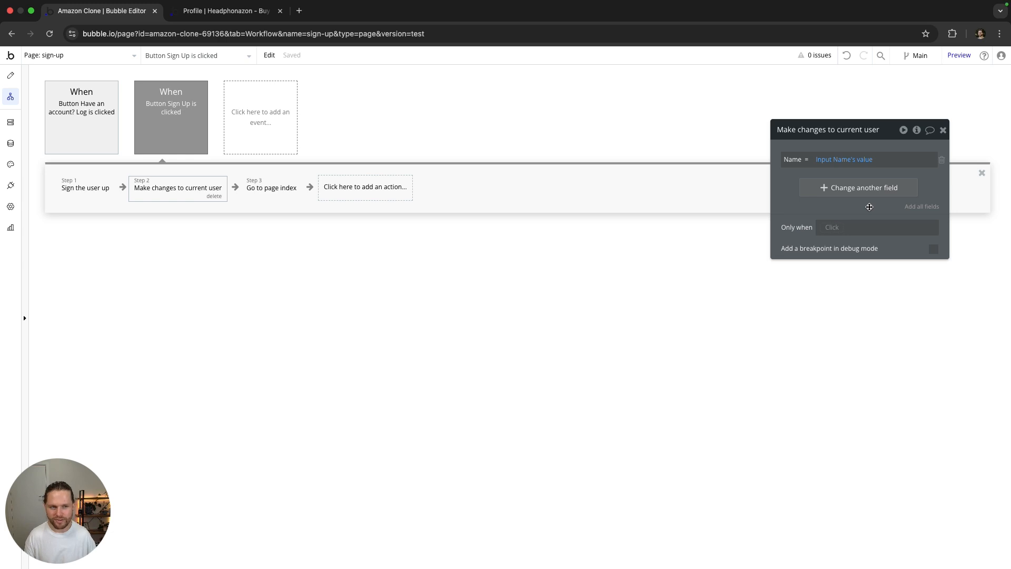
# Step: In Make changes to current user, set Referred_by to Get data from page URL
pyautogui.click(855, 195)
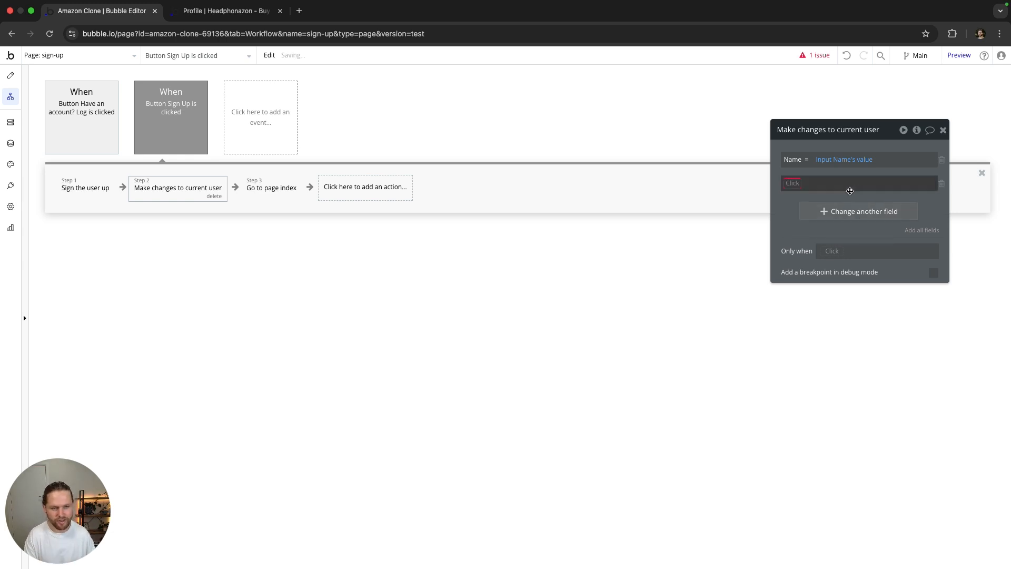
pyautogui.click(791, 182)
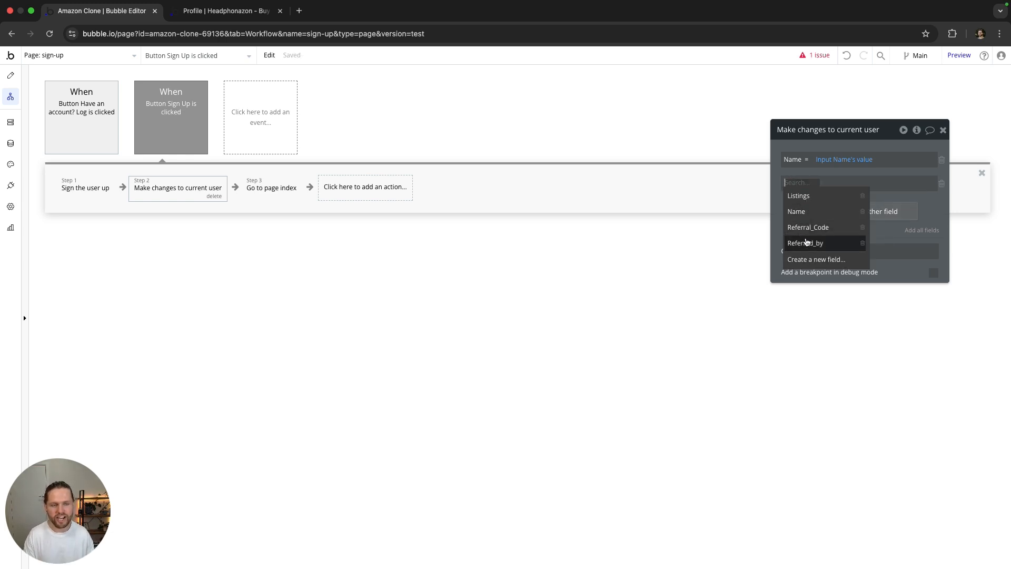
pyautogui.click(806, 243)
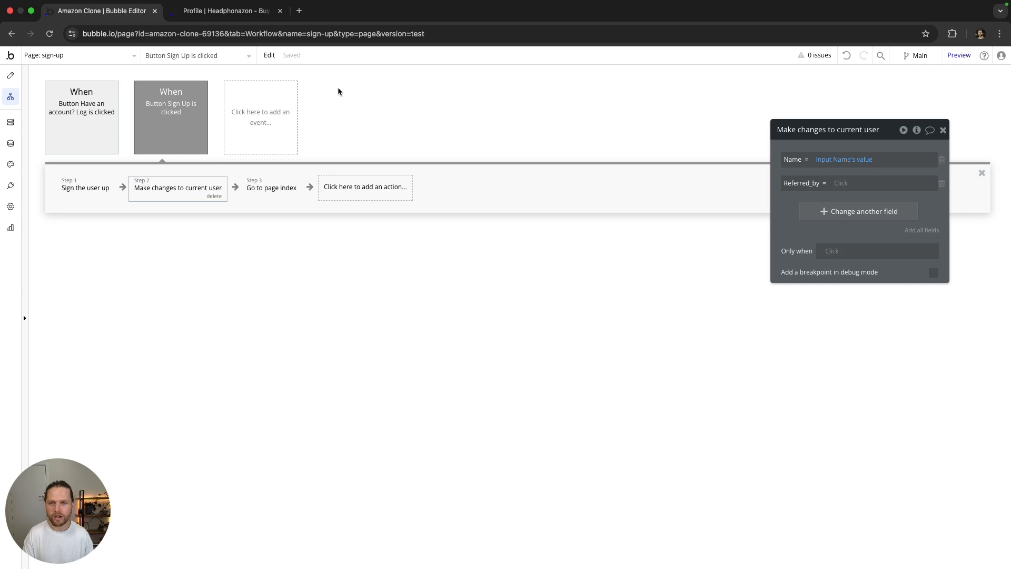
pyautogui.click(248, 11)
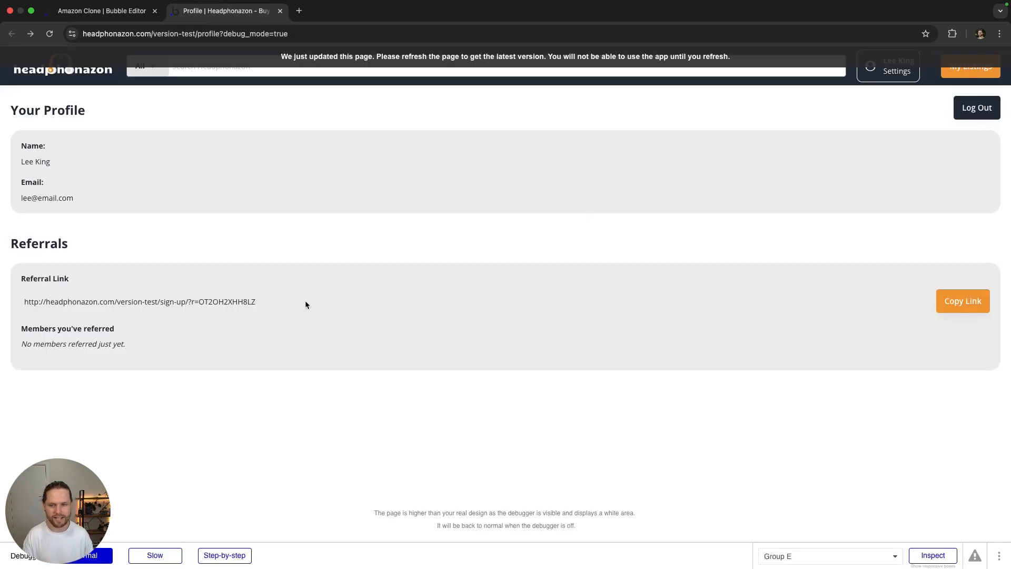
pyautogui.moveTo(249, 303); pyautogui.dragTo(199, 303)
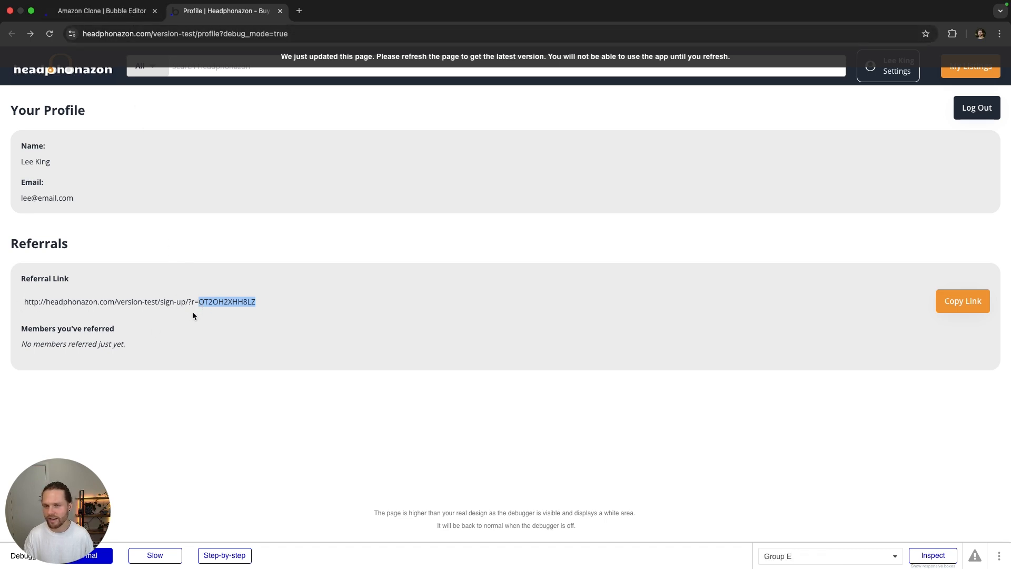
pyautogui.click(131, 15)
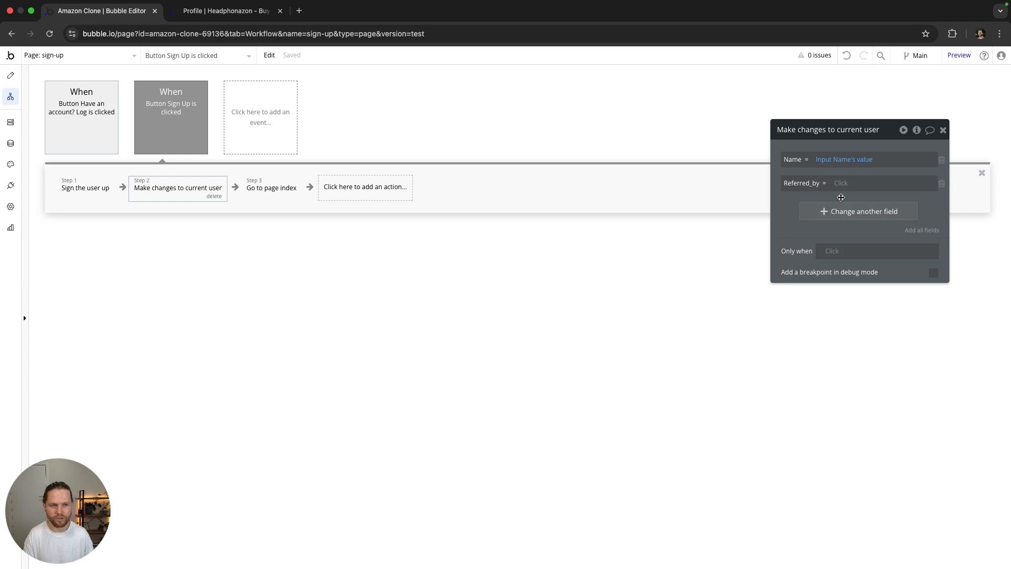
pyautogui.click(844, 185)
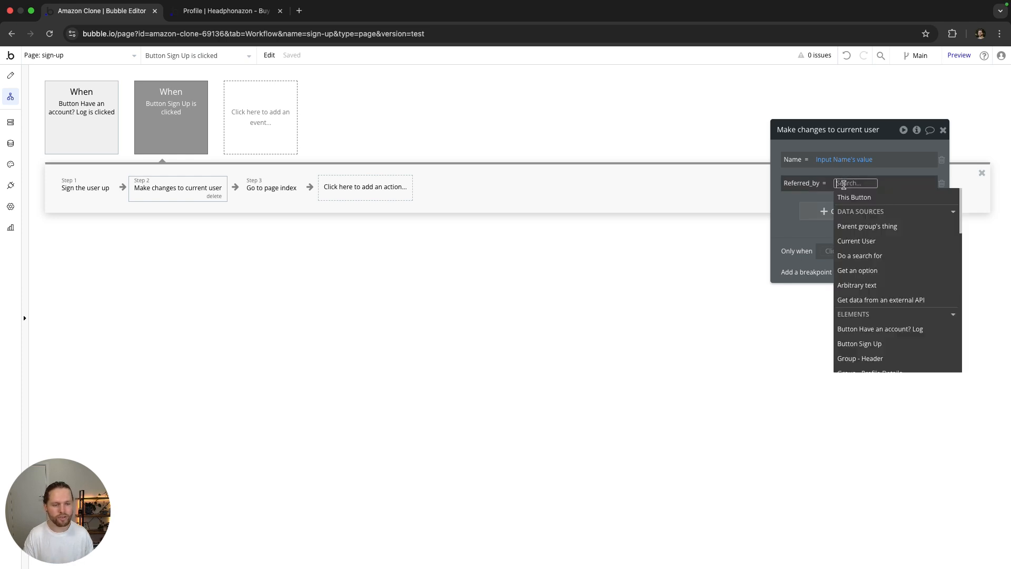
pyautogui.scroll(-10, 900, 289)
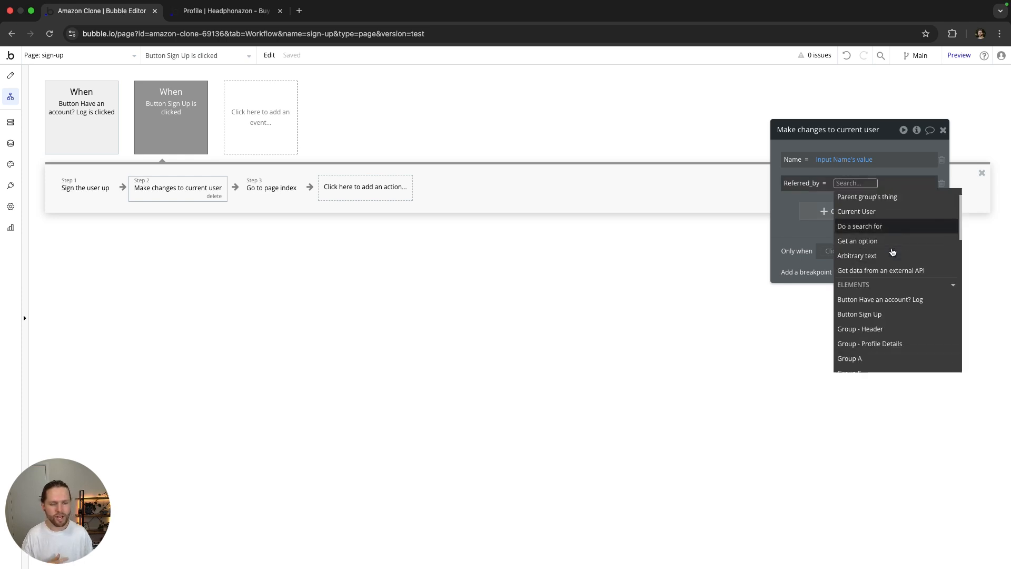
pyautogui.scroll(5, 895, 294)
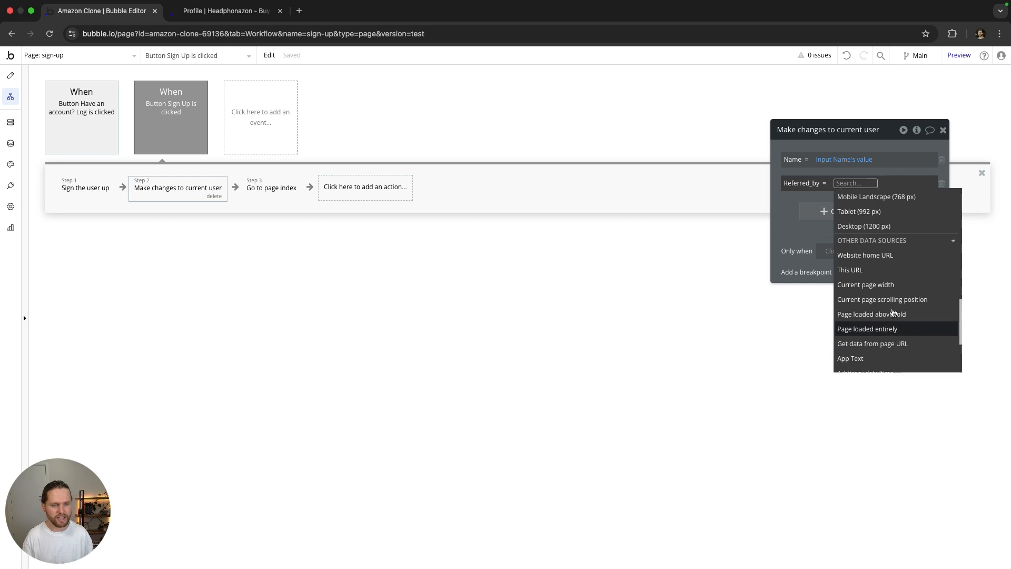
pyautogui.scroll(-5, 896, 303)
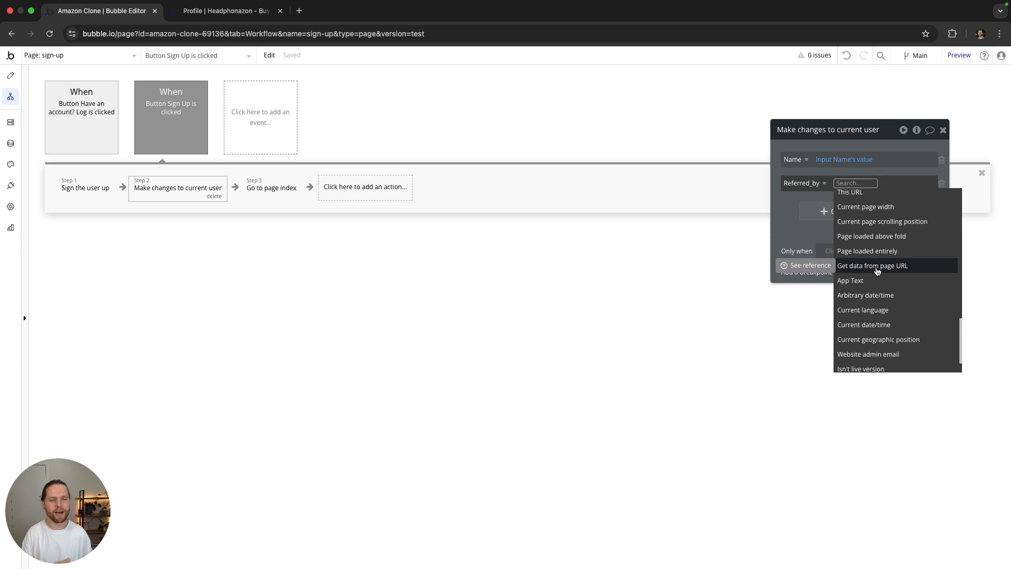
pyautogui.click(878, 267)
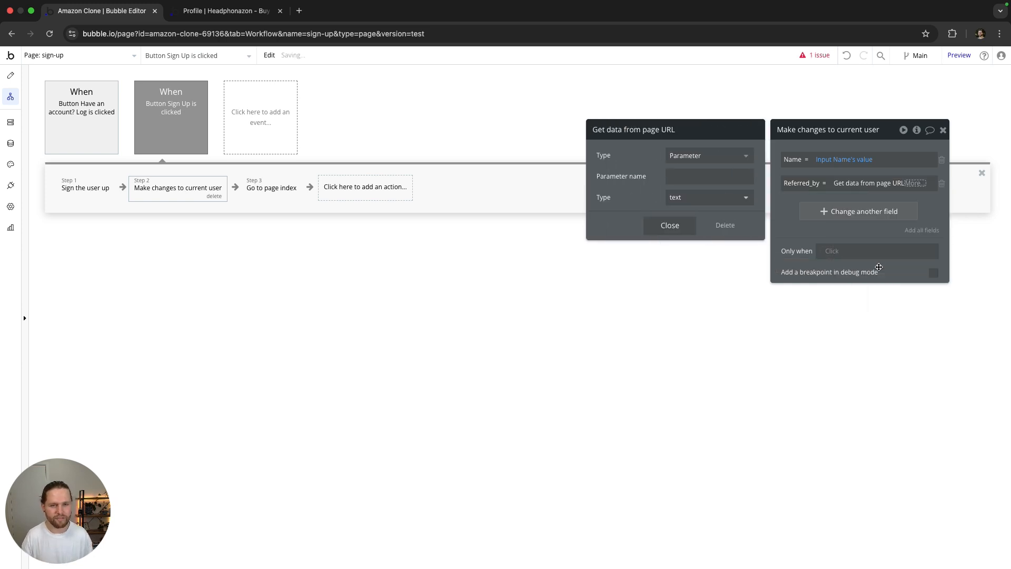
# Step: Set Referred_by to the text URL parameter 'r', shown as 'Get r from page URL'
pyautogui.click(701, 156)
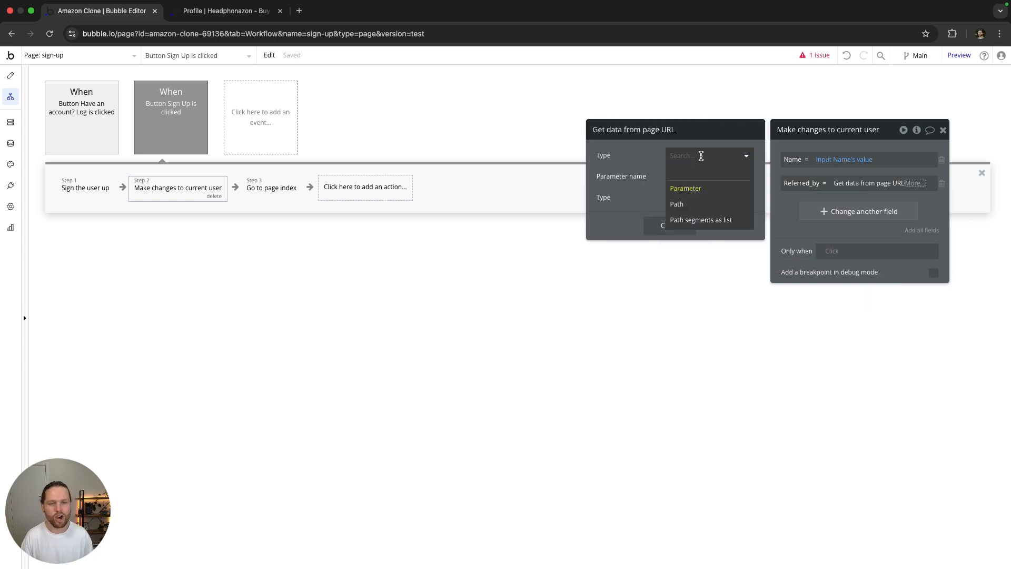
pyautogui.click(636, 162)
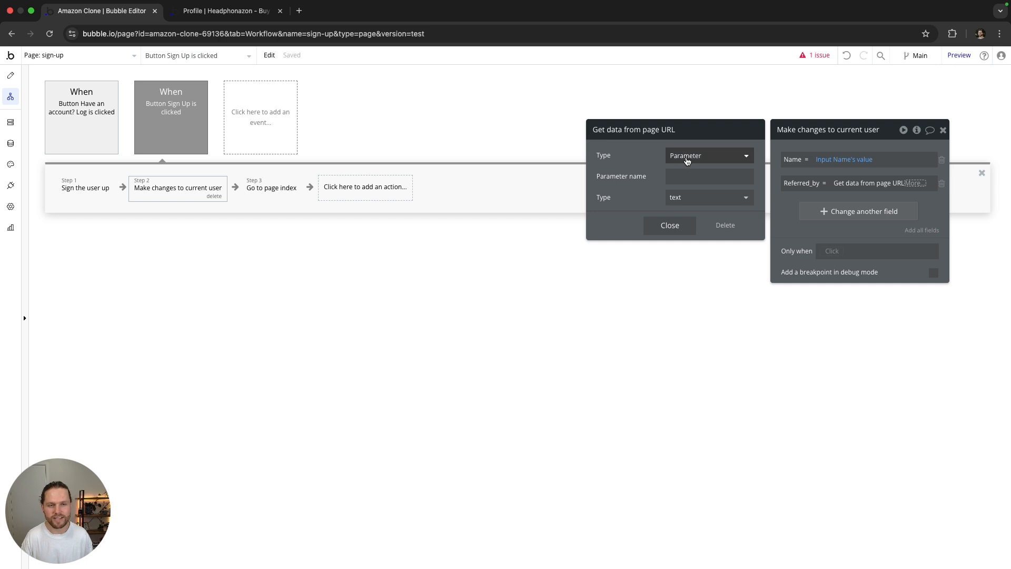
pyautogui.click(687, 155)
pyautogui.click(681, 189)
pyautogui.click(676, 177)
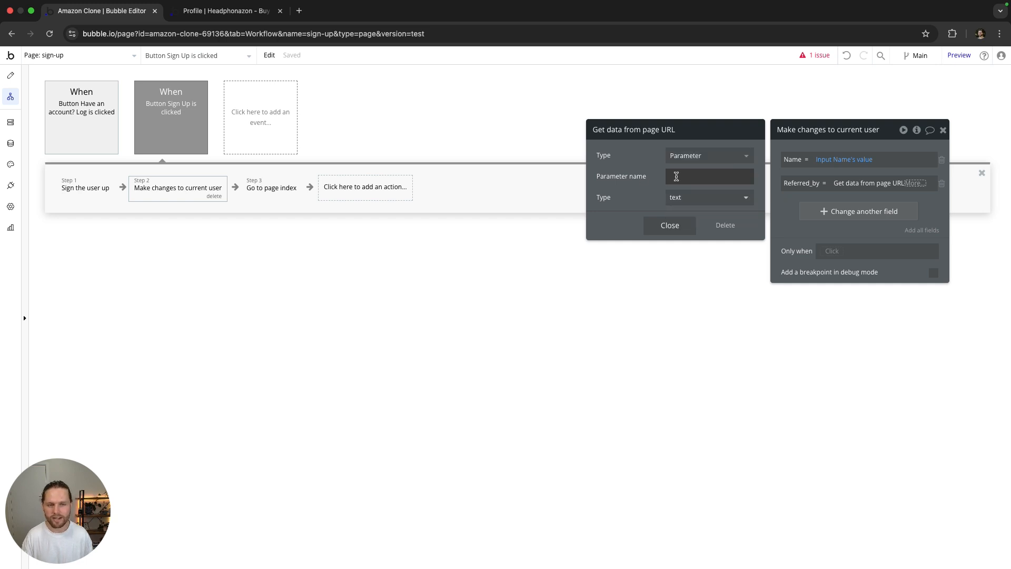
pyautogui.write('r')
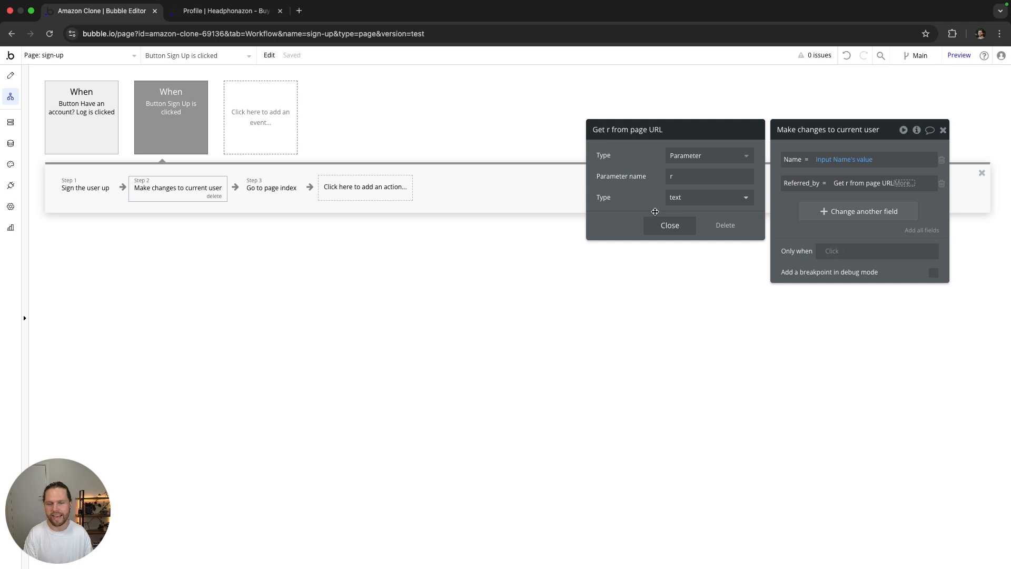
pyautogui.click(686, 198)
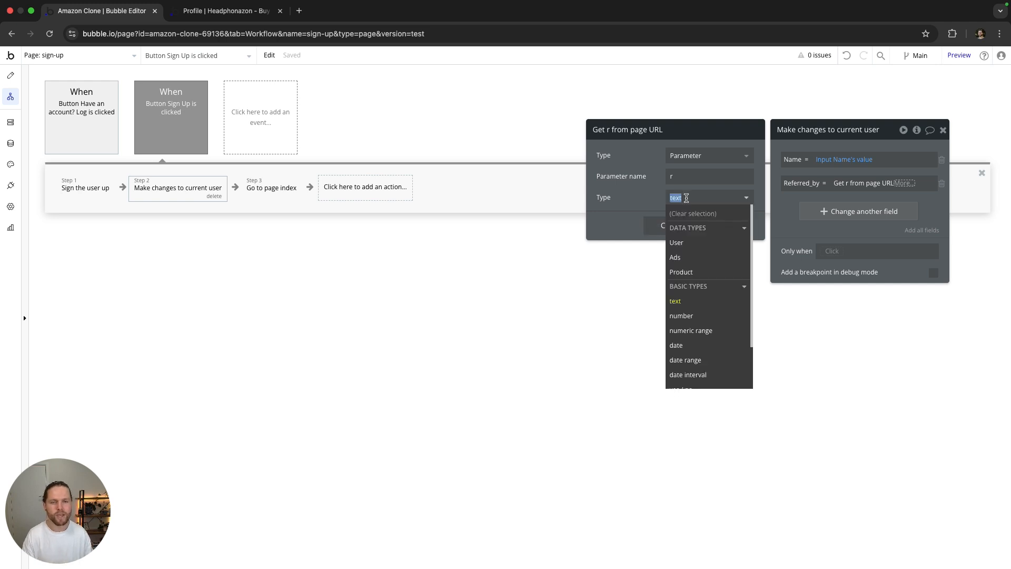
pyautogui.click(646, 180)
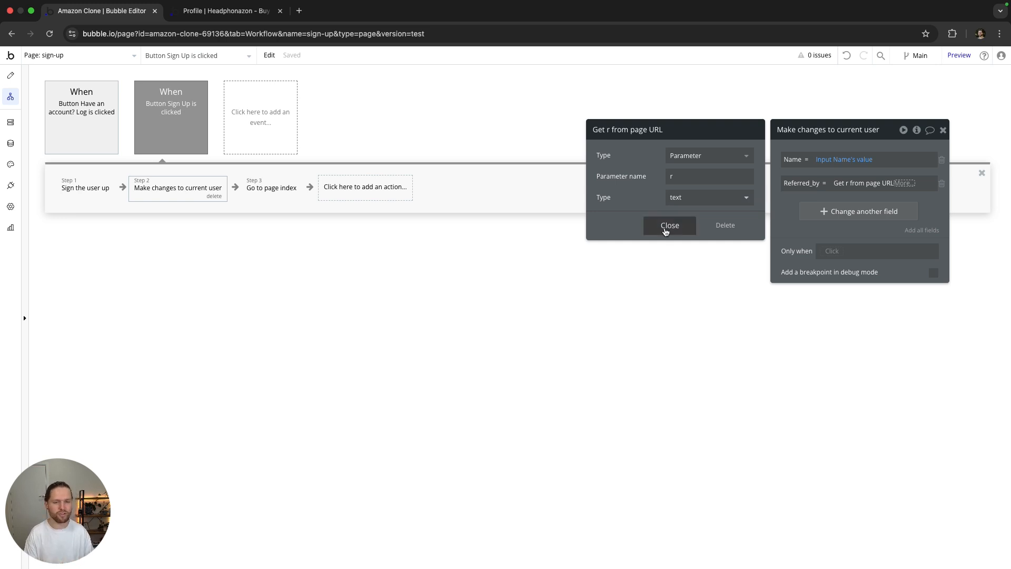
pyautogui.click(667, 227)
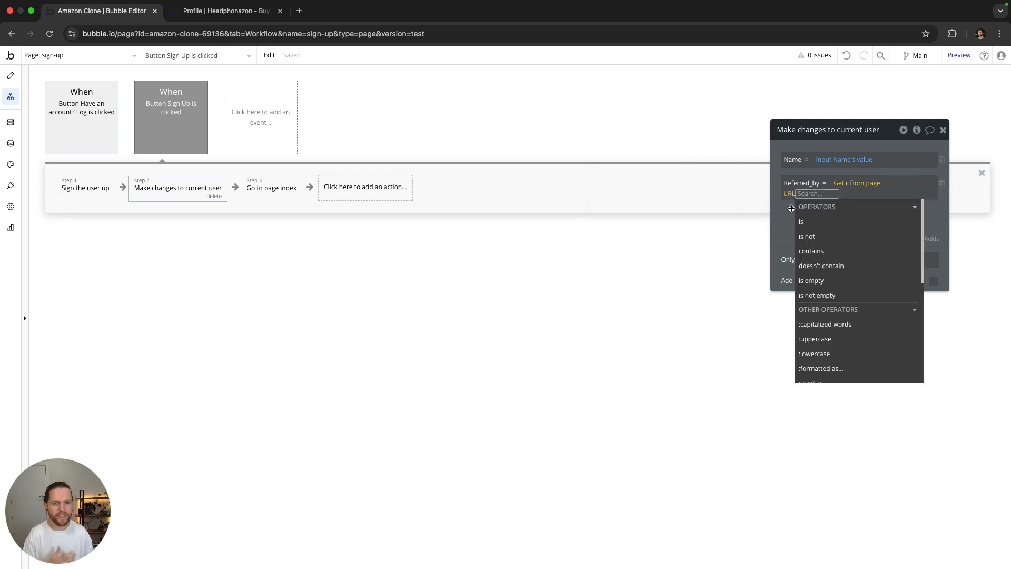
pyautogui.click(782, 210)
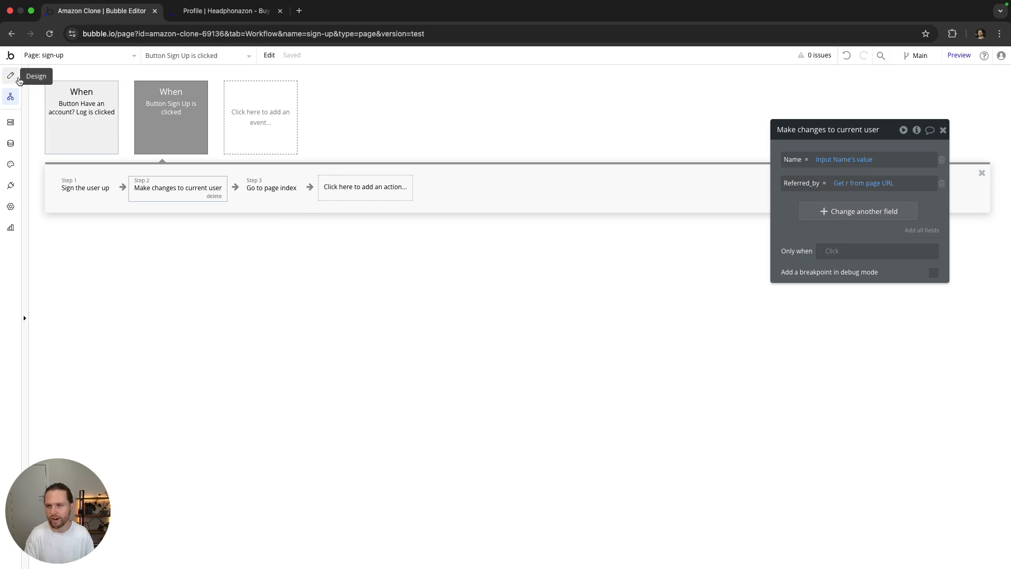
# Step: Reload the referrer's profile page and copy its referral link
pyautogui.click(11, 76)
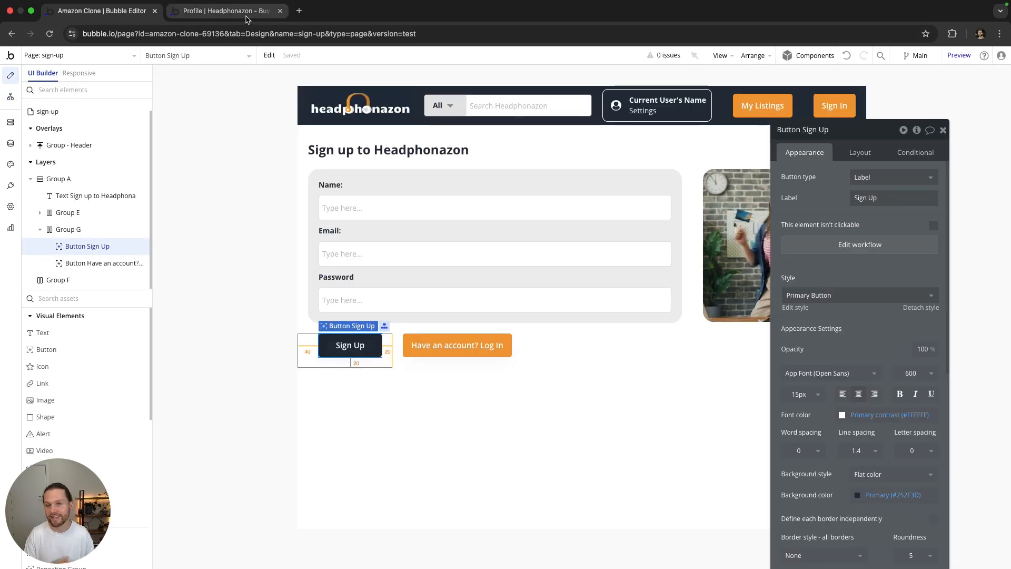
pyautogui.click(227, 11)
pyautogui.press('super+r')
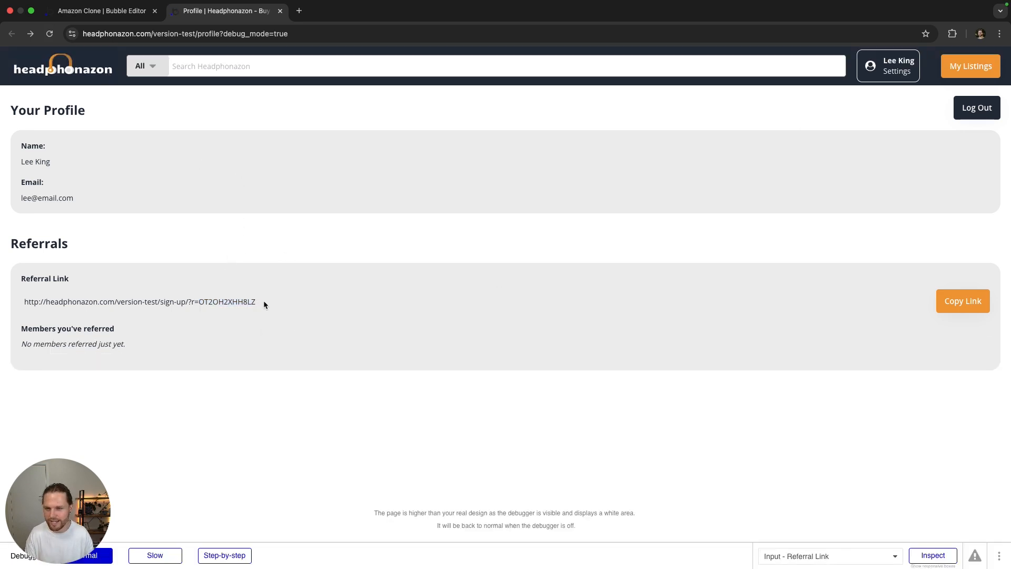
pyautogui.click(967, 302)
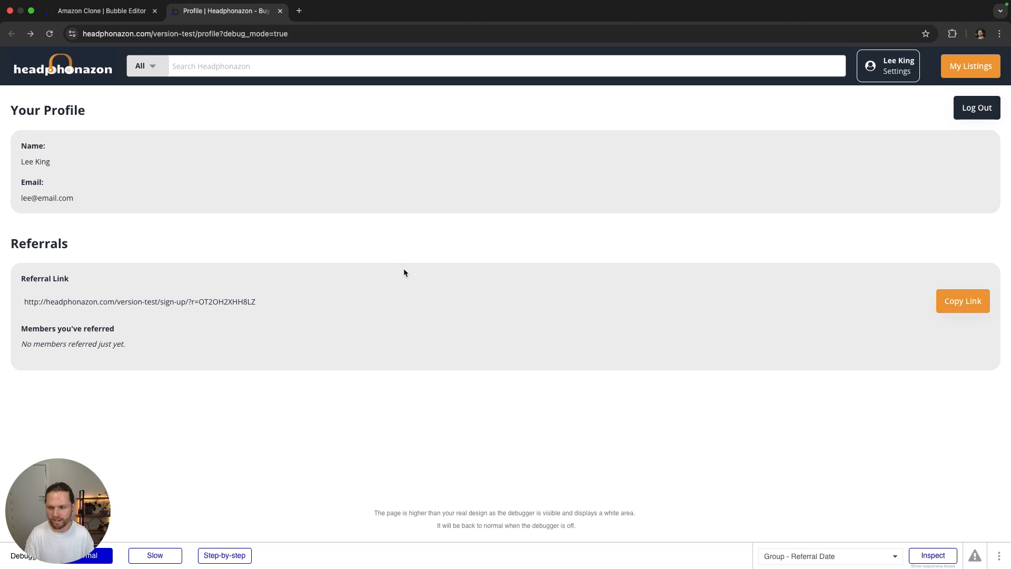
# Step: Load the copied referral link in Safari so the sign-up page carries the r code
pyautogui.hotkey('ctrl', 'Right')
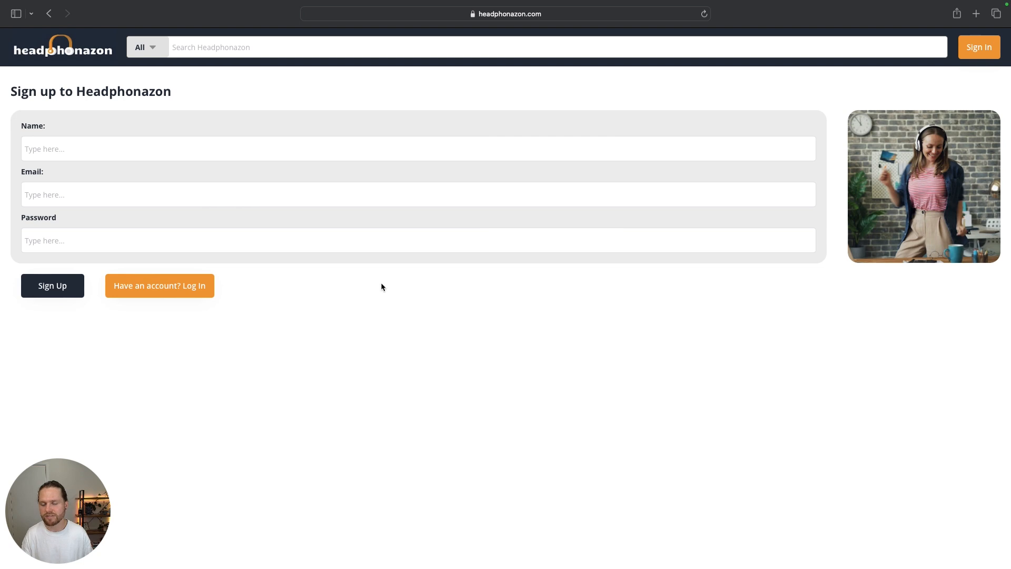
pyautogui.click(553, 14)
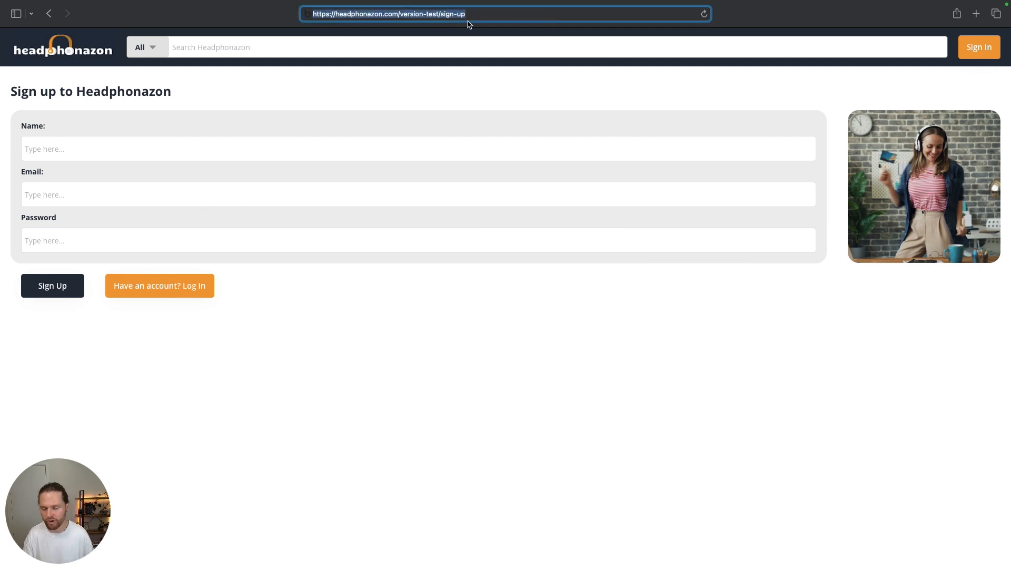
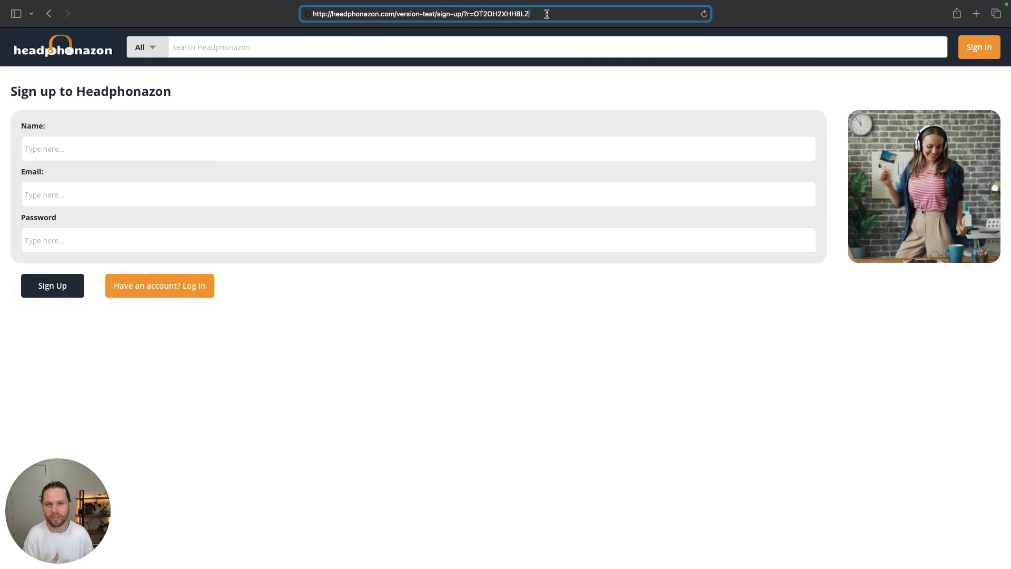
pyautogui.press('Return')
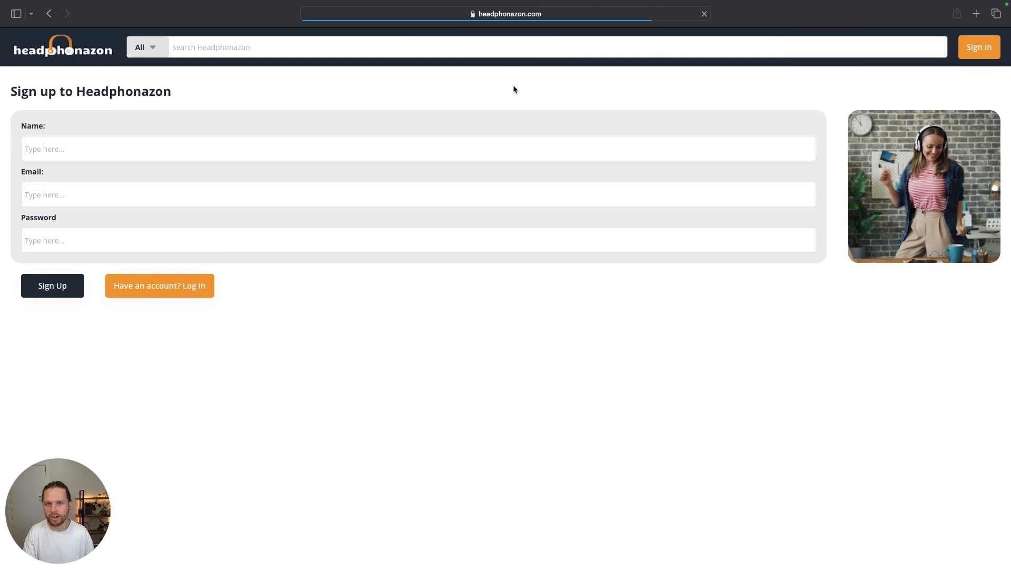
pyautogui.click(510, 20)
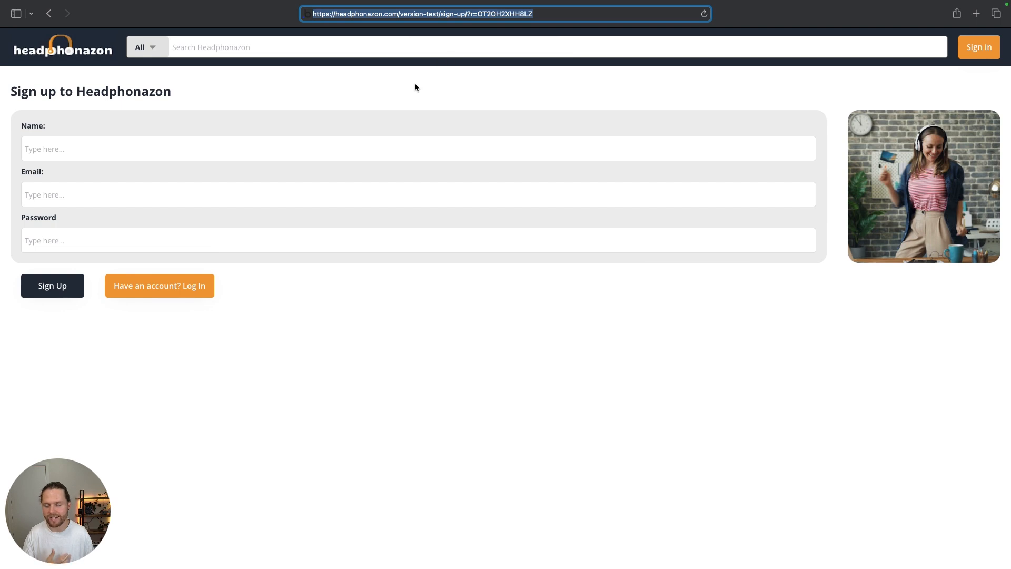
pyautogui.click(388, 84)
pyautogui.click(171, 145)
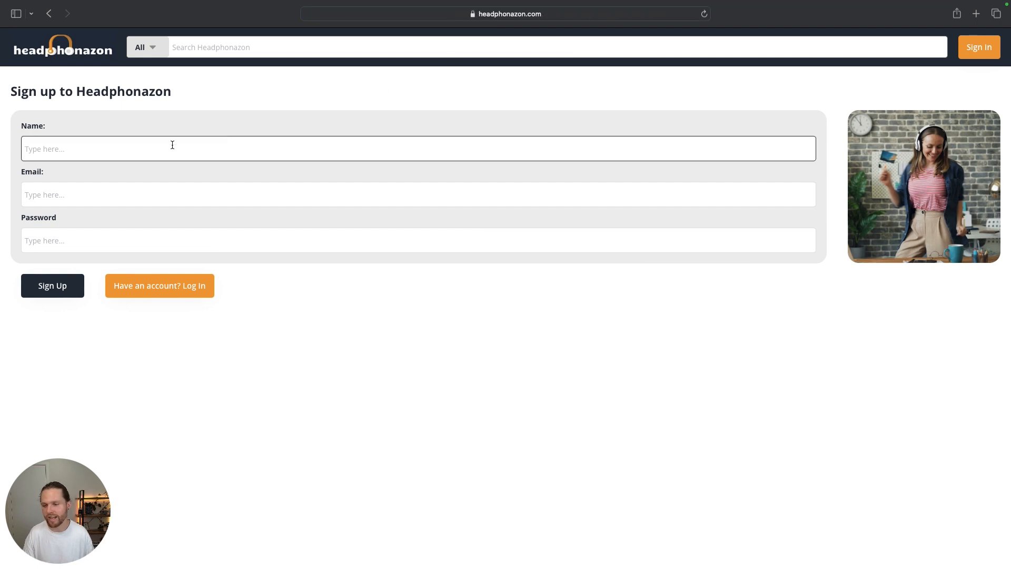
# Step: Sign up a test member with a name, e-mail and password, declining to save the password
pyautogui.click(223, 115)
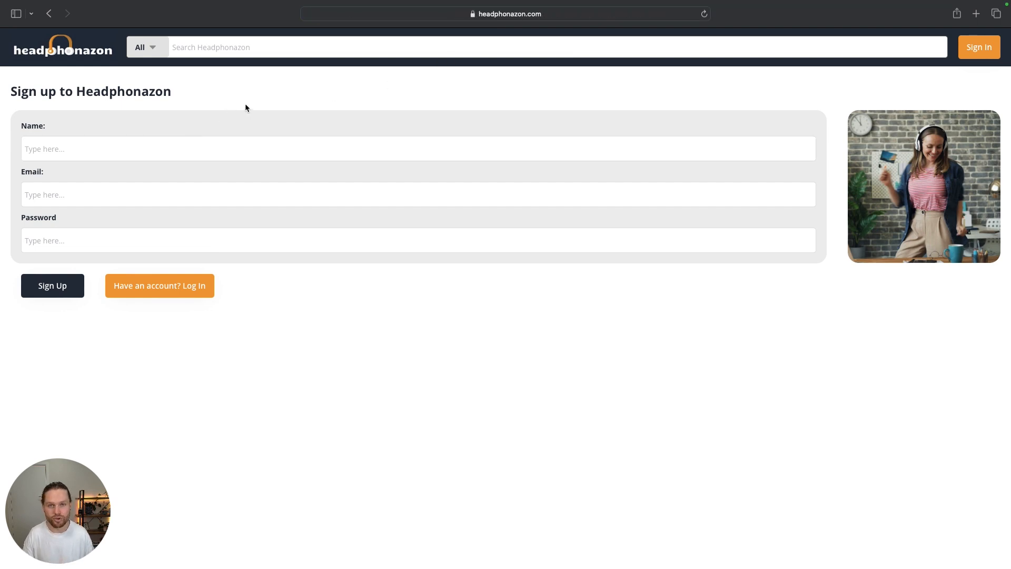
pyautogui.click(173, 144)
pyautogui.write('Mister Bus')
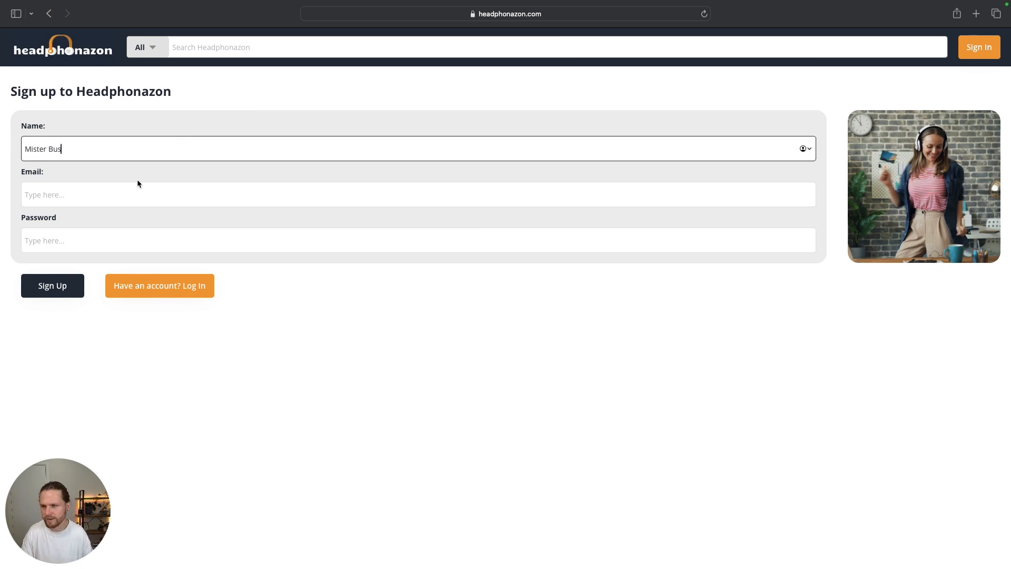
pyautogui.click(82, 198)
pyautogui.click(71, 238)
pyautogui.write('•••')
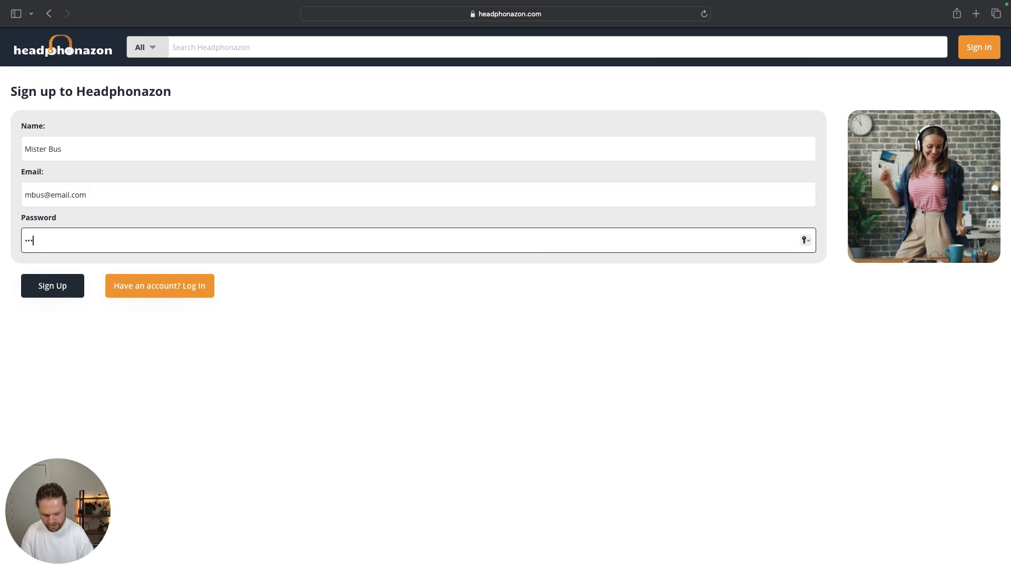
pyautogui.write('•••••••')
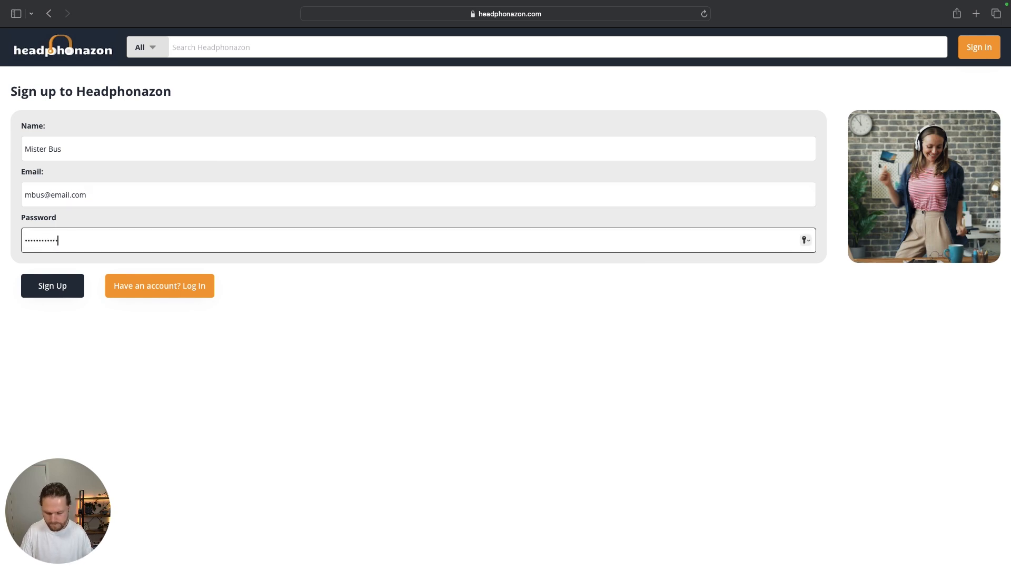
pyautogui.click(56, 287)
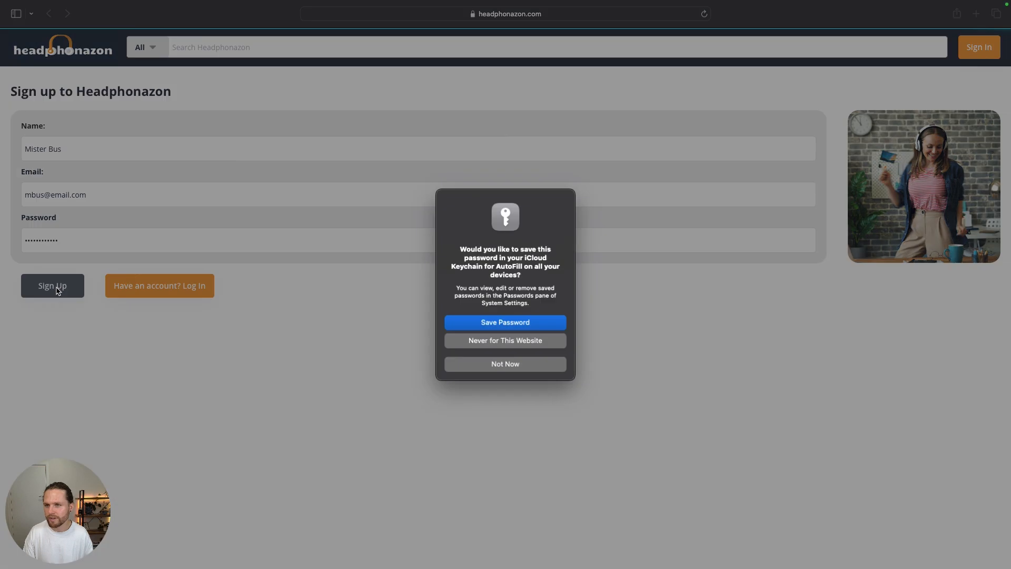
pyautogui.click(505, 362)
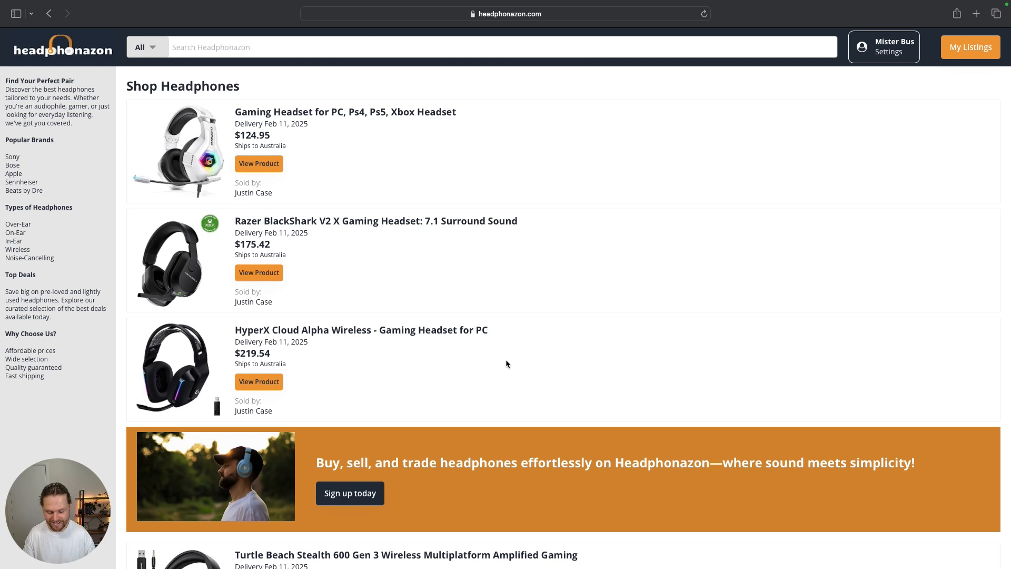
pyautogui.press('super+Tab')
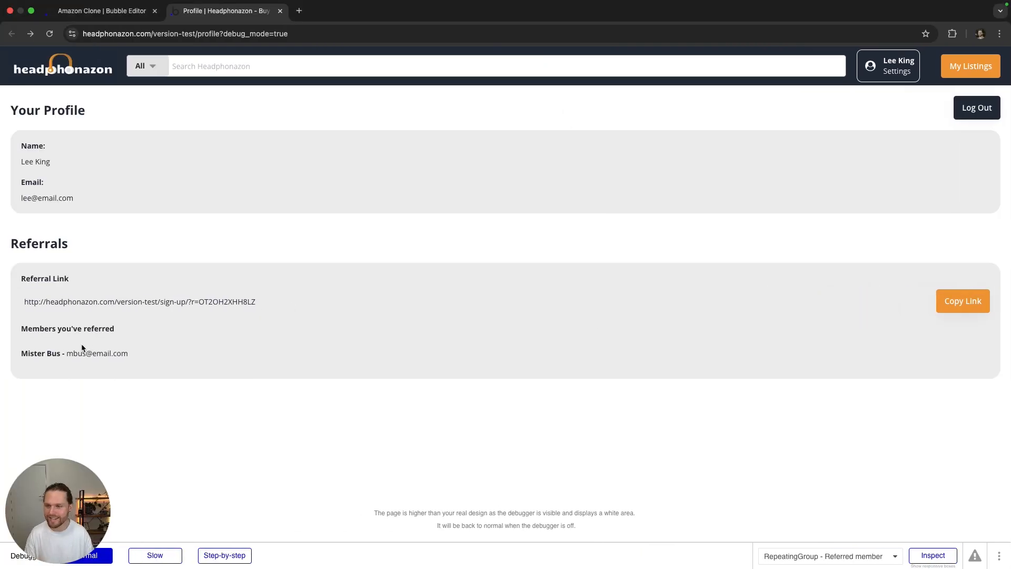
# Step: Confirm the new member appears under Members you've referred, then open Bubble's All Users data table
pyautogui.moveTo(21, 327); pyautogui.dragTo(80, 346)
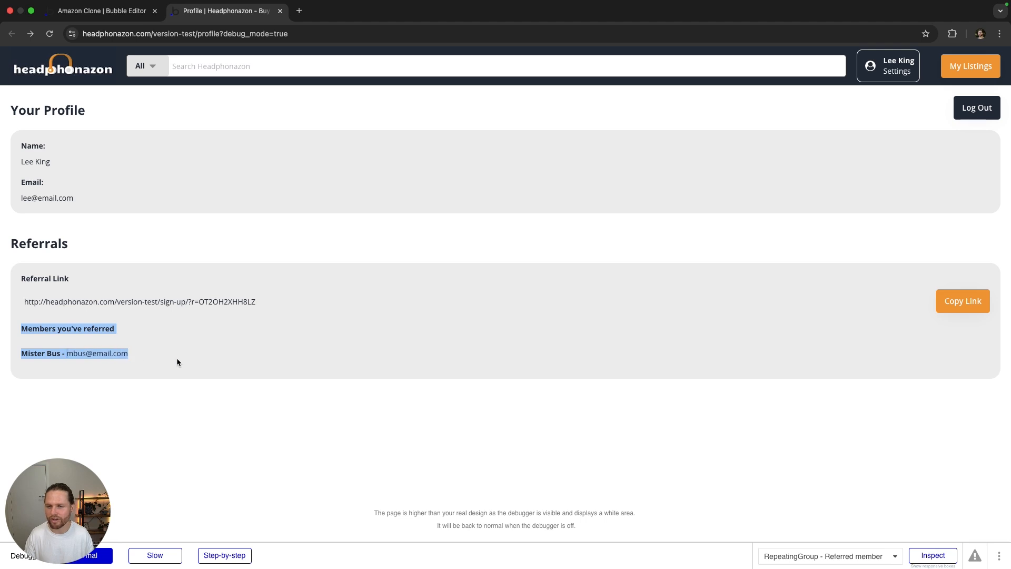
pyautogui.click(216, 353)
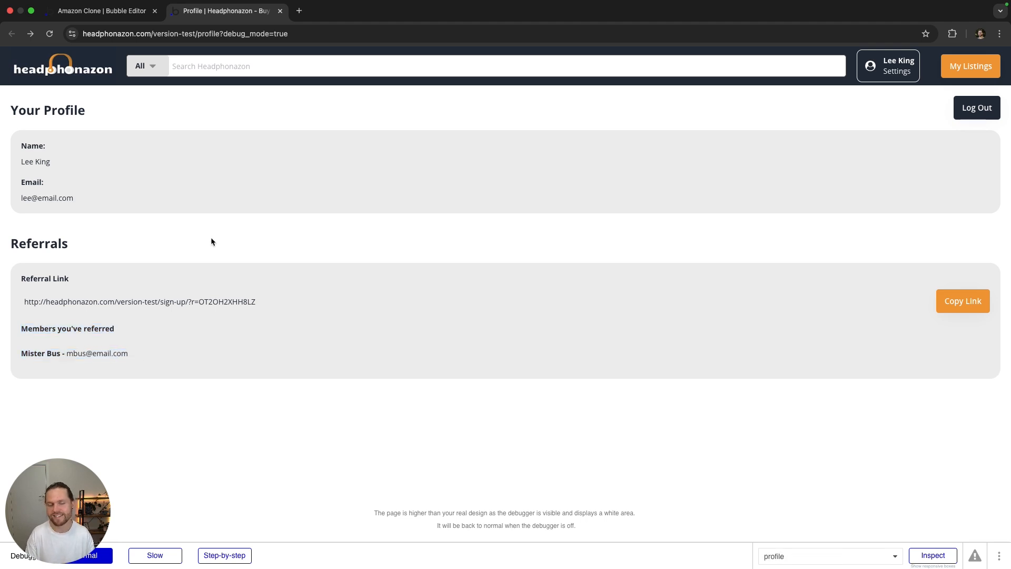
pyautogui.click(103, 11)
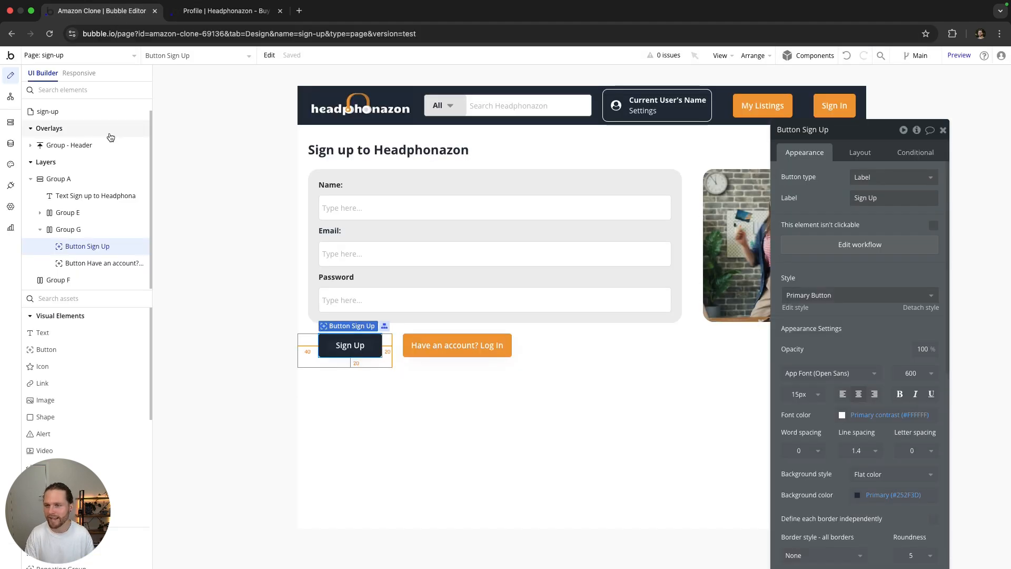
pyautogui.click(11, 143)
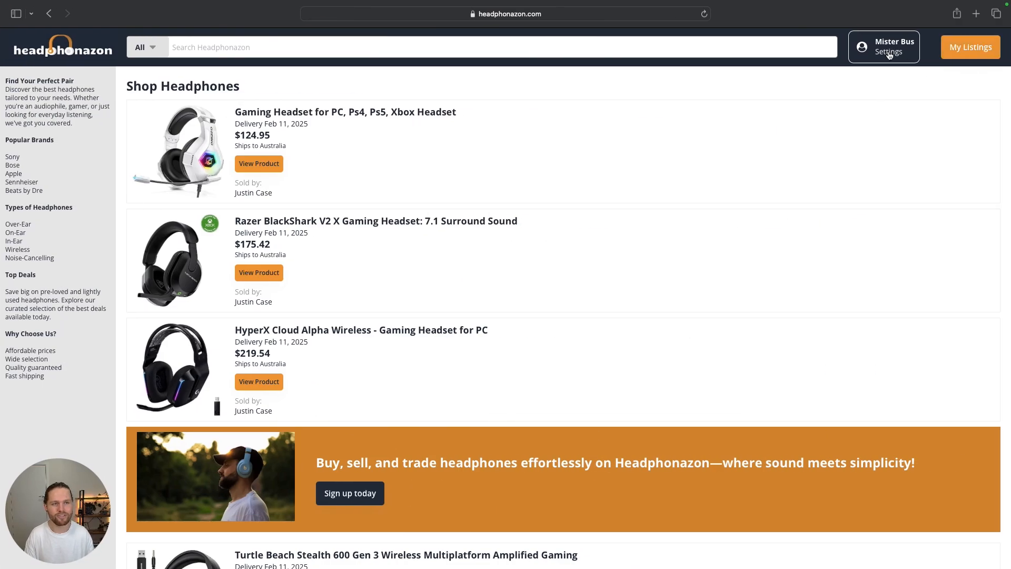
# Step: Generate and copy the new member's referral link in Settings, then return to Bubble's Design view
pyautogui.click(889, 55)
pyautogui.click(934, 280)
pyautogui.click(938, 282)
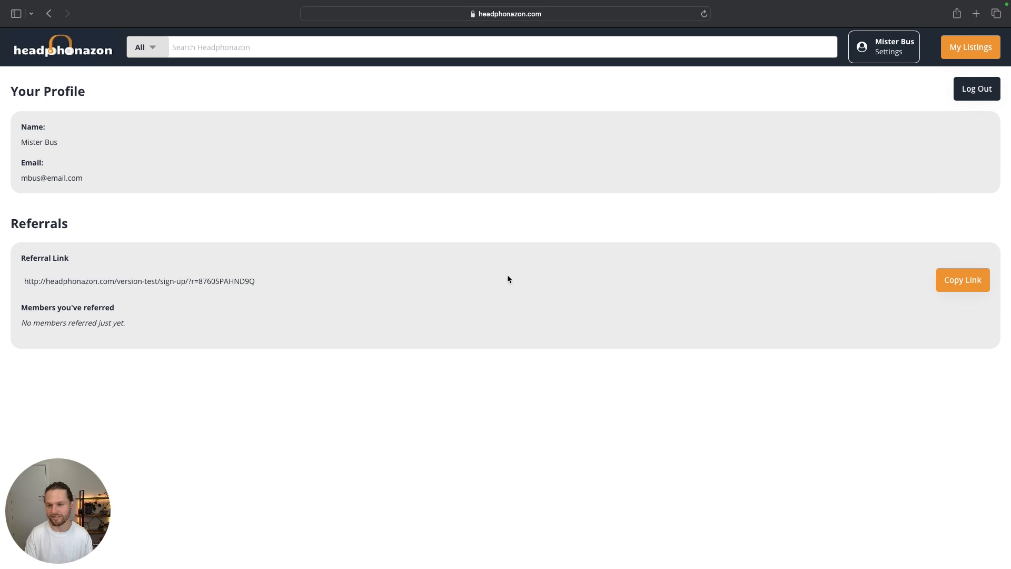
pyautogui.hotkey('ctrl', 'Left')
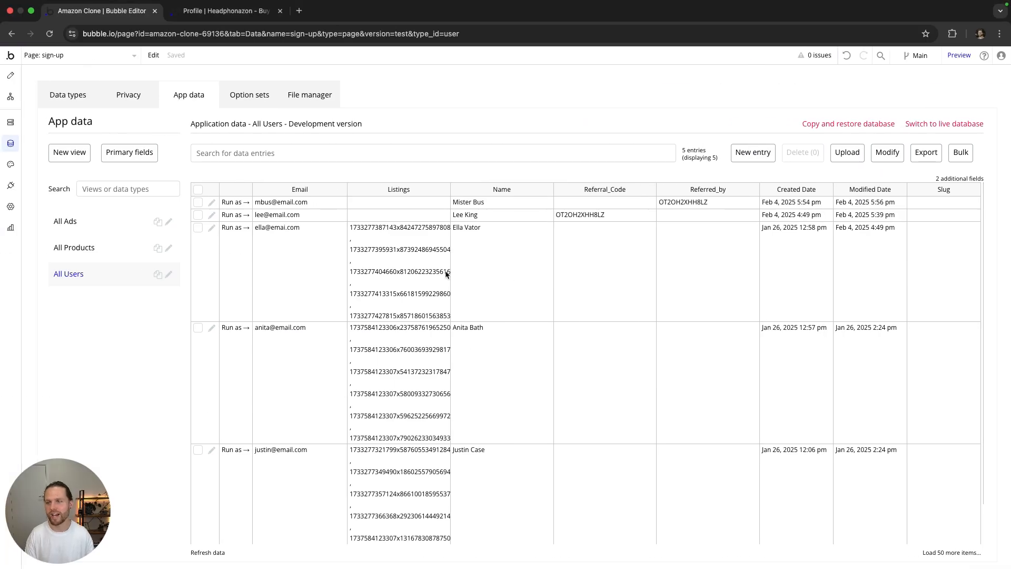
pyautogui.click(10, 75)
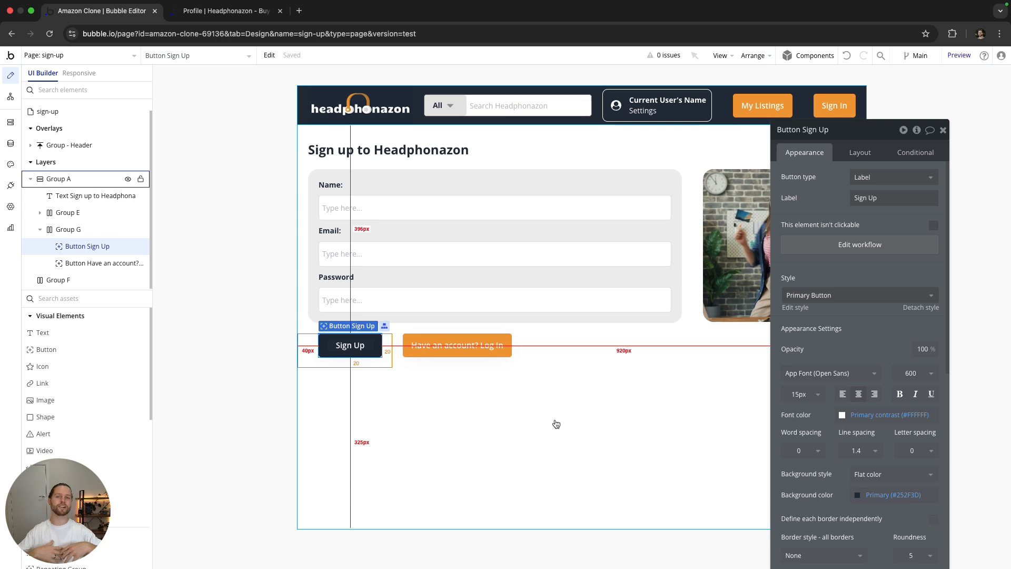